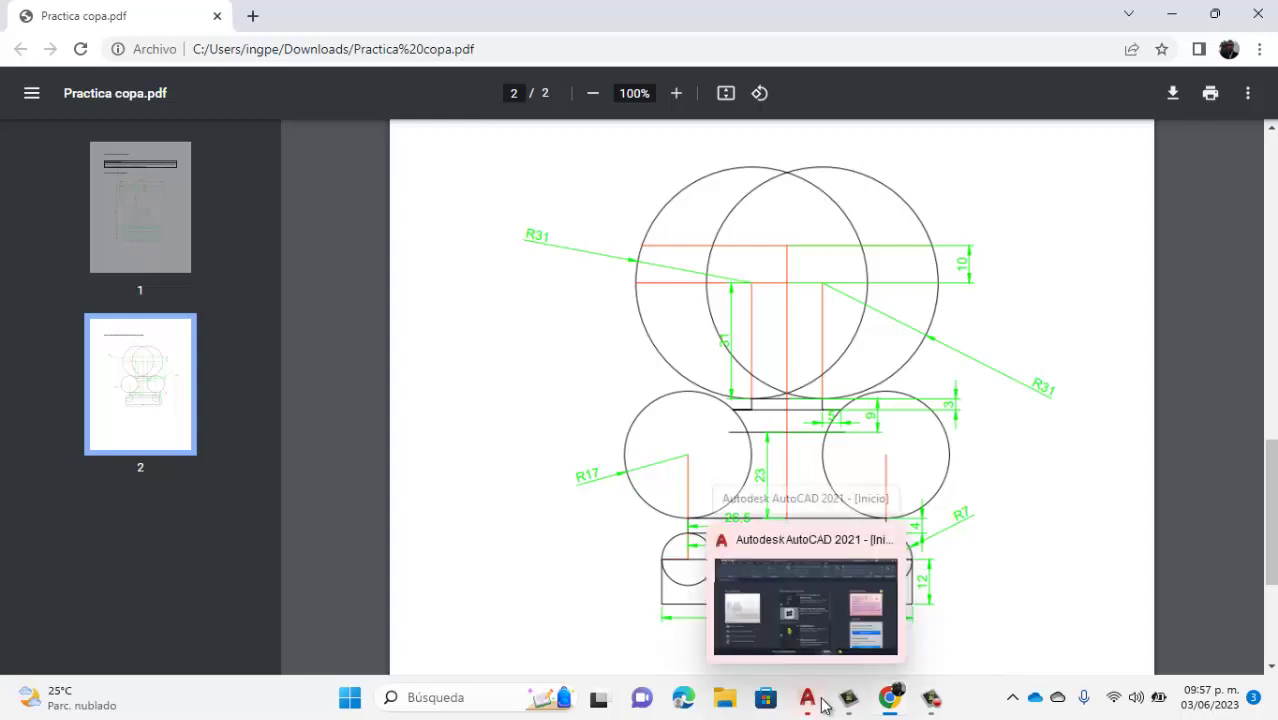
# Switch to AutoCAD and create a new drawing from the acadiso template.
pyautogui.click(821, 704)
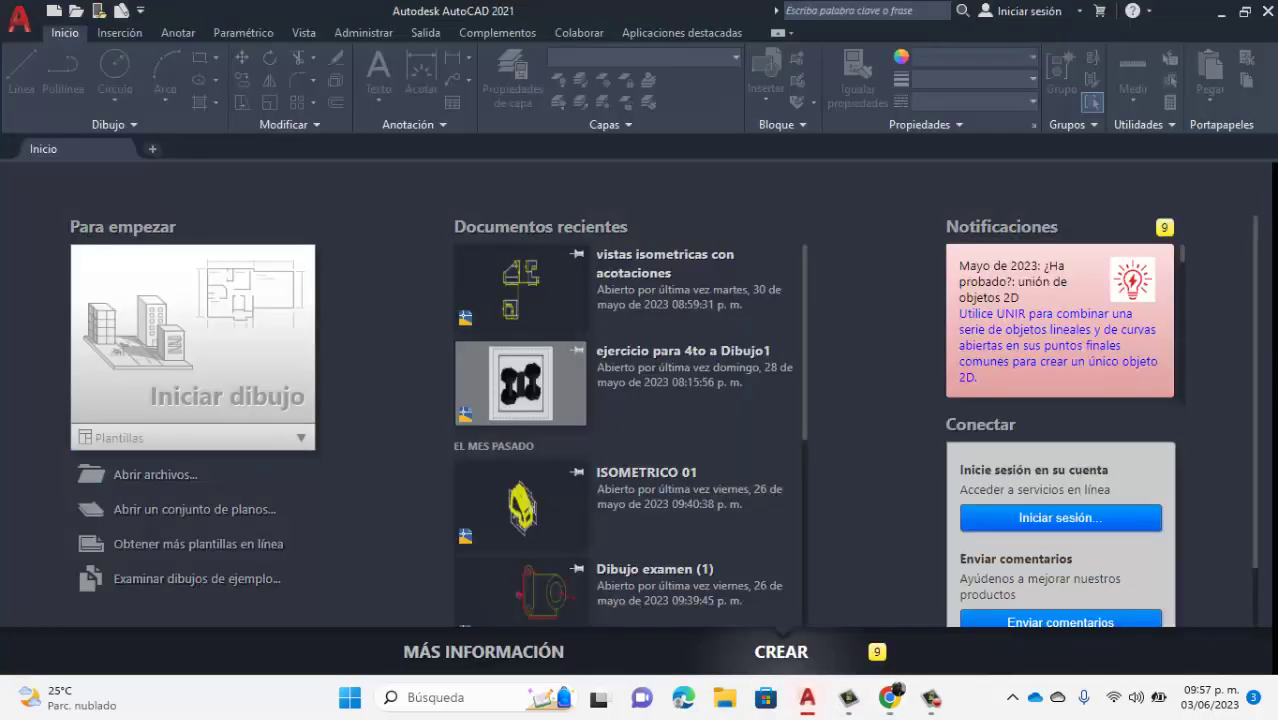
pyautogui.click(27, 26)
pyautogui.click(685, 434)
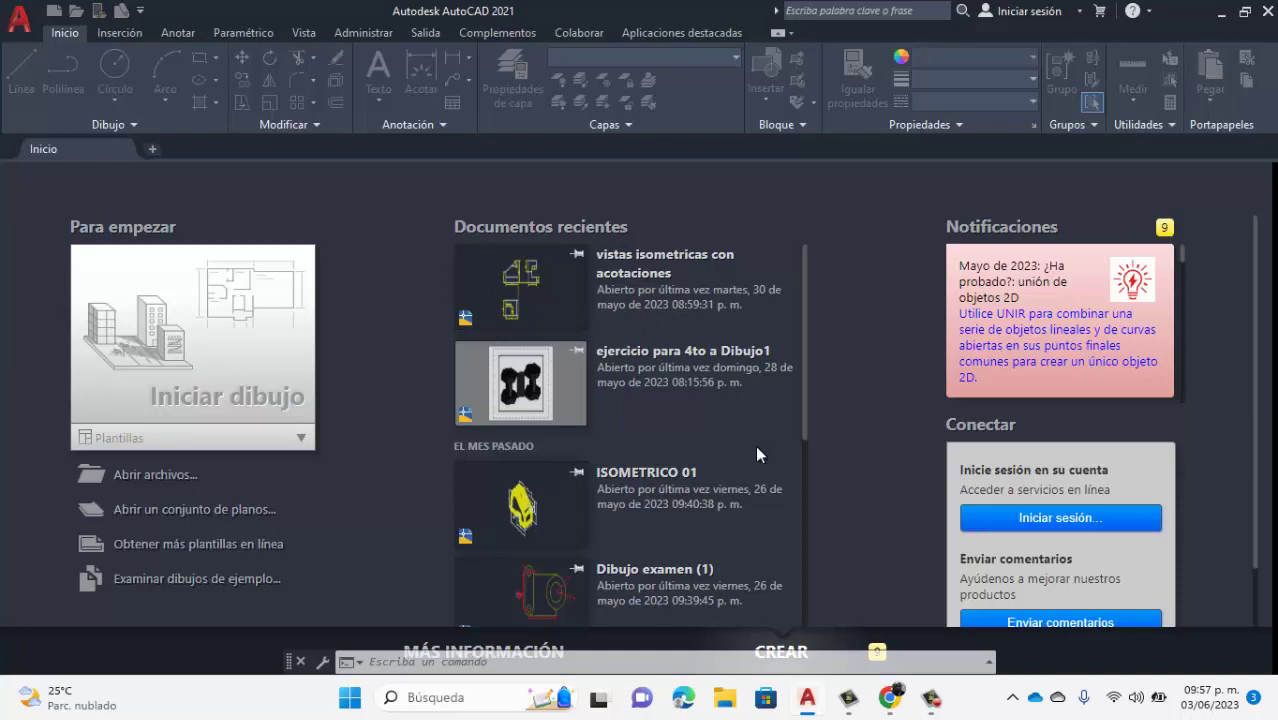
pyautogui.hotkey('ctrl', 'n')
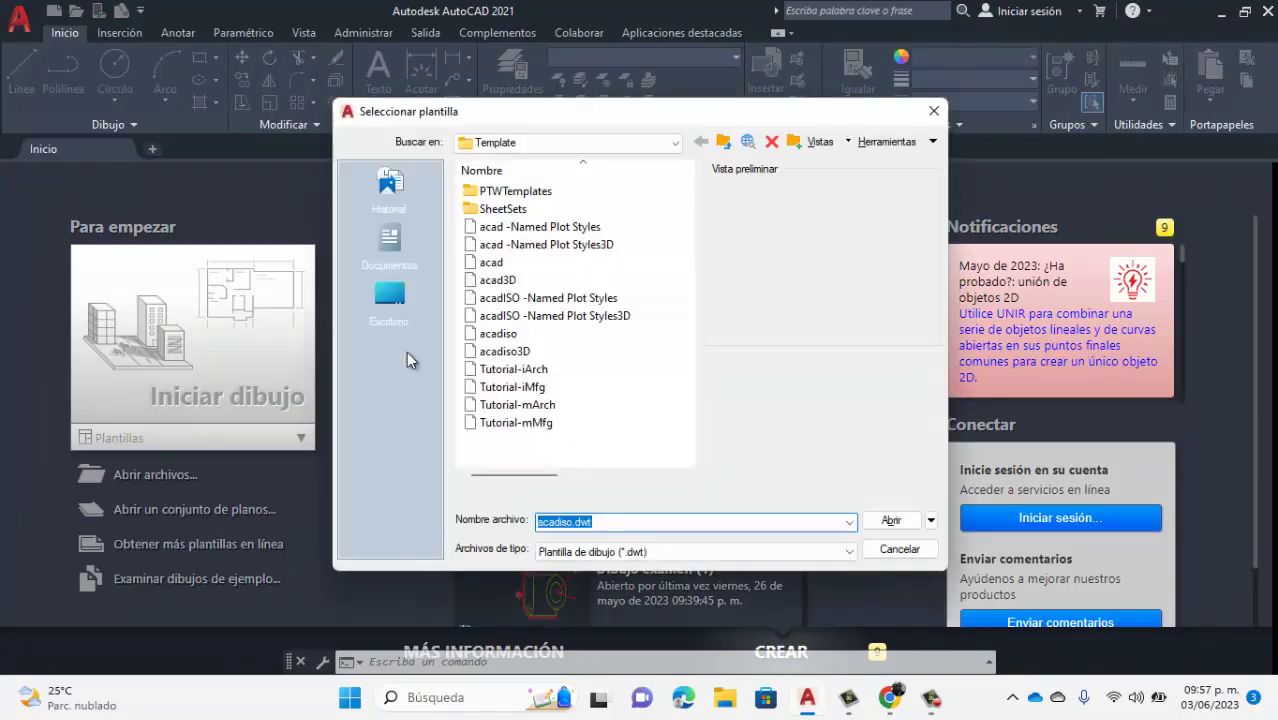
pyautogui.click(497, 340)
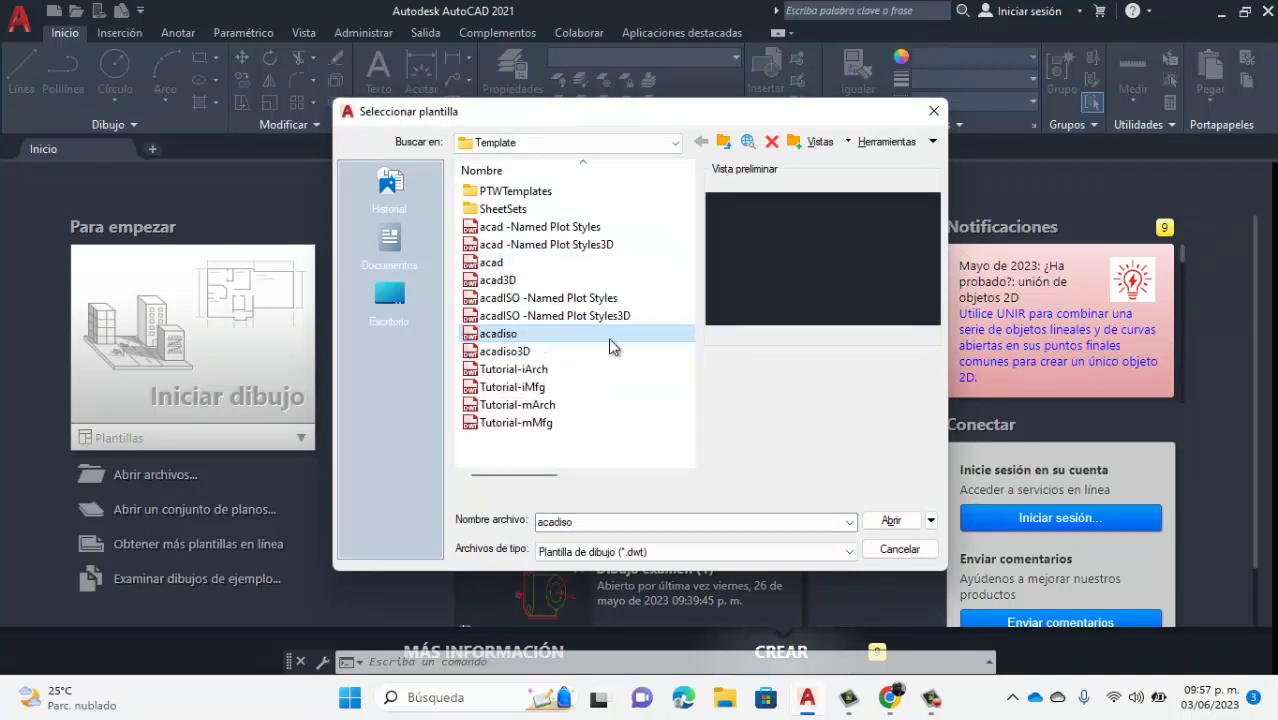
pyautogui.click(891, 521)
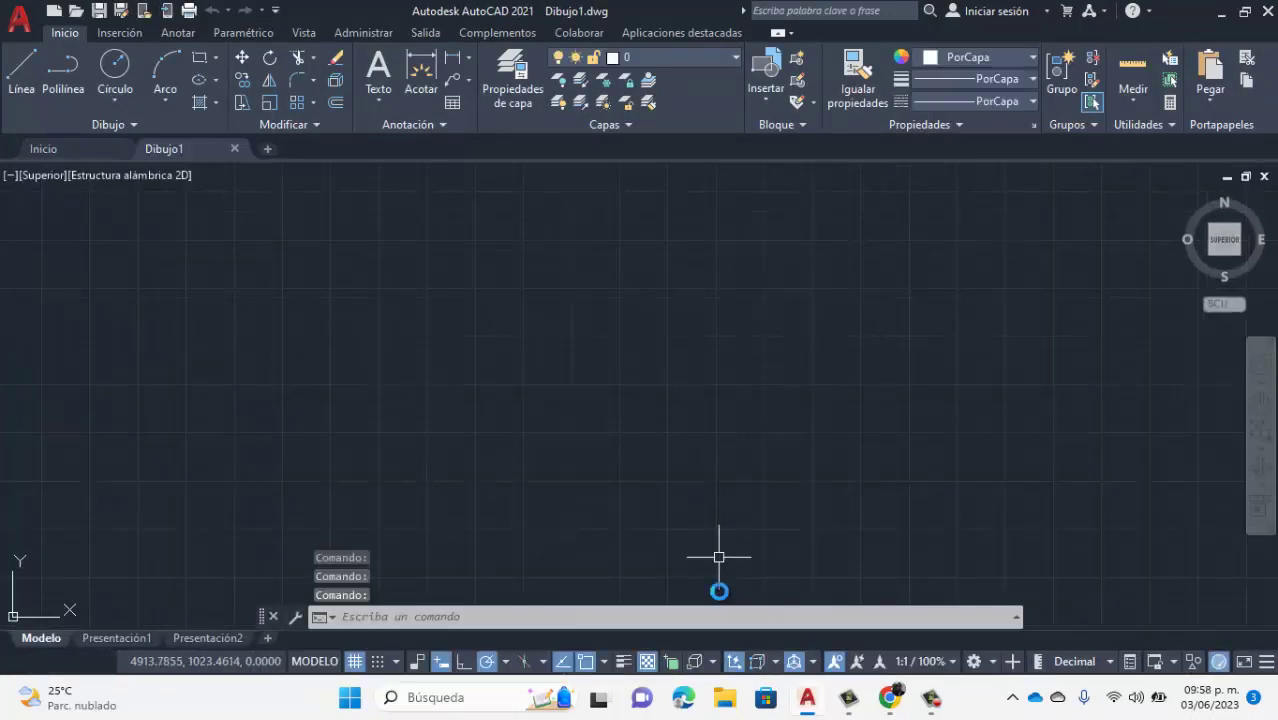
pyautogui.click(895, 709)
pyautogui.moveTo(807, 699)
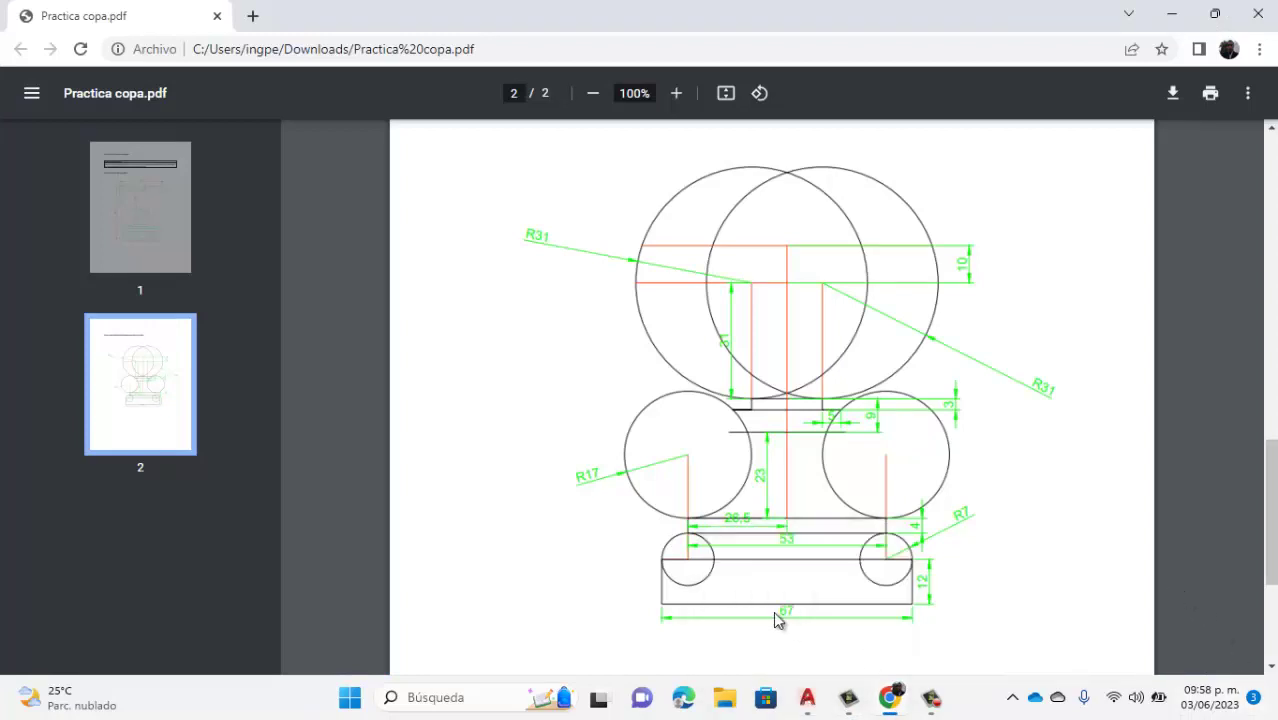
pyautogui.click(807, 698)
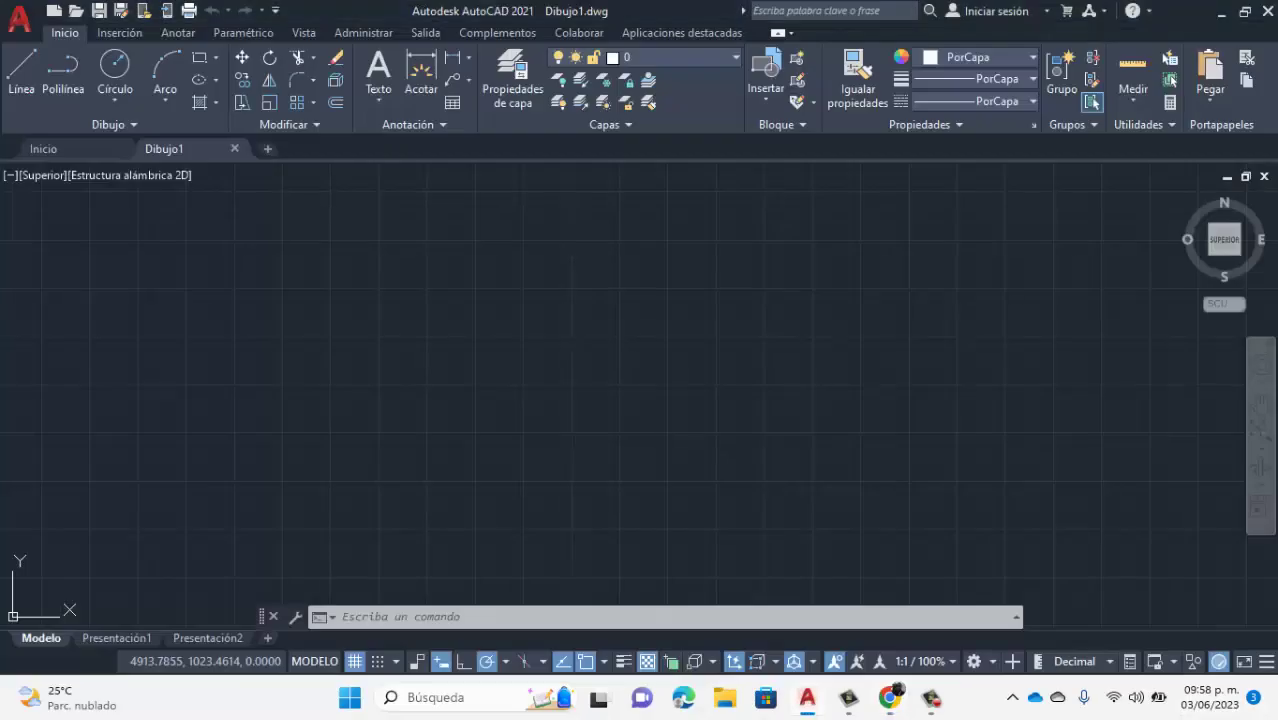
pyautogui.click(22, 75)
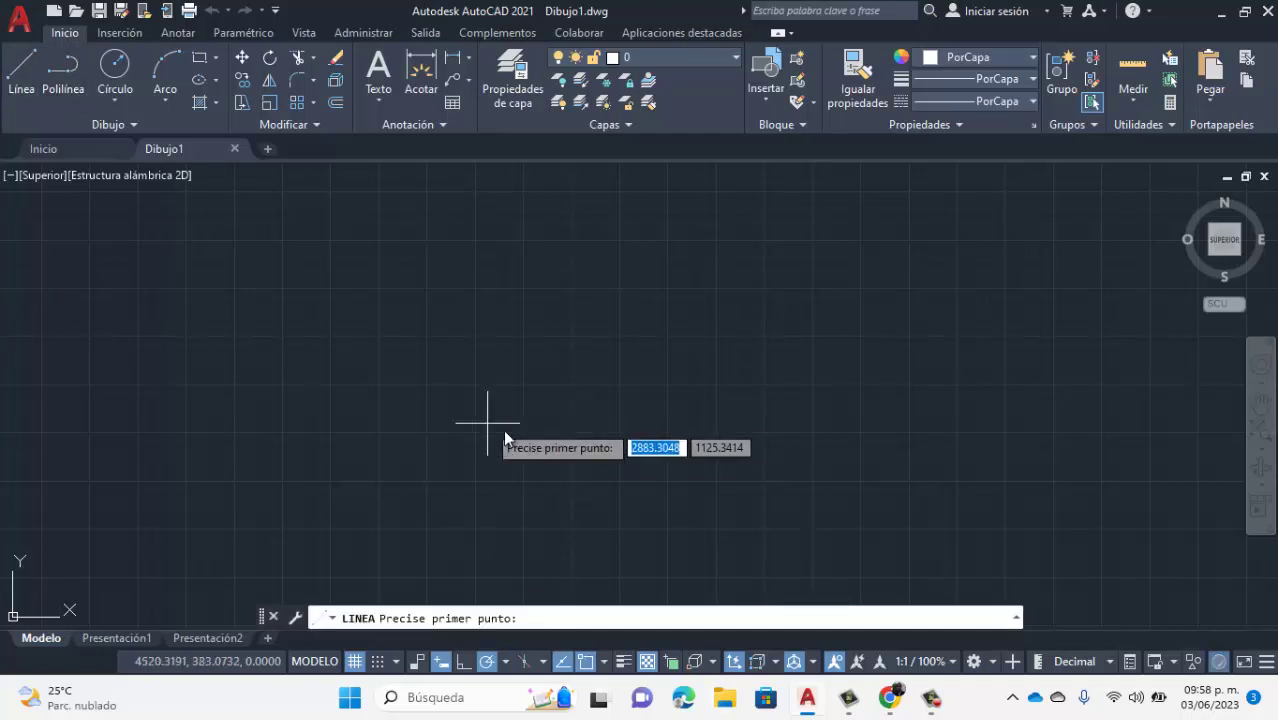
pyautogui.click(523, 482)
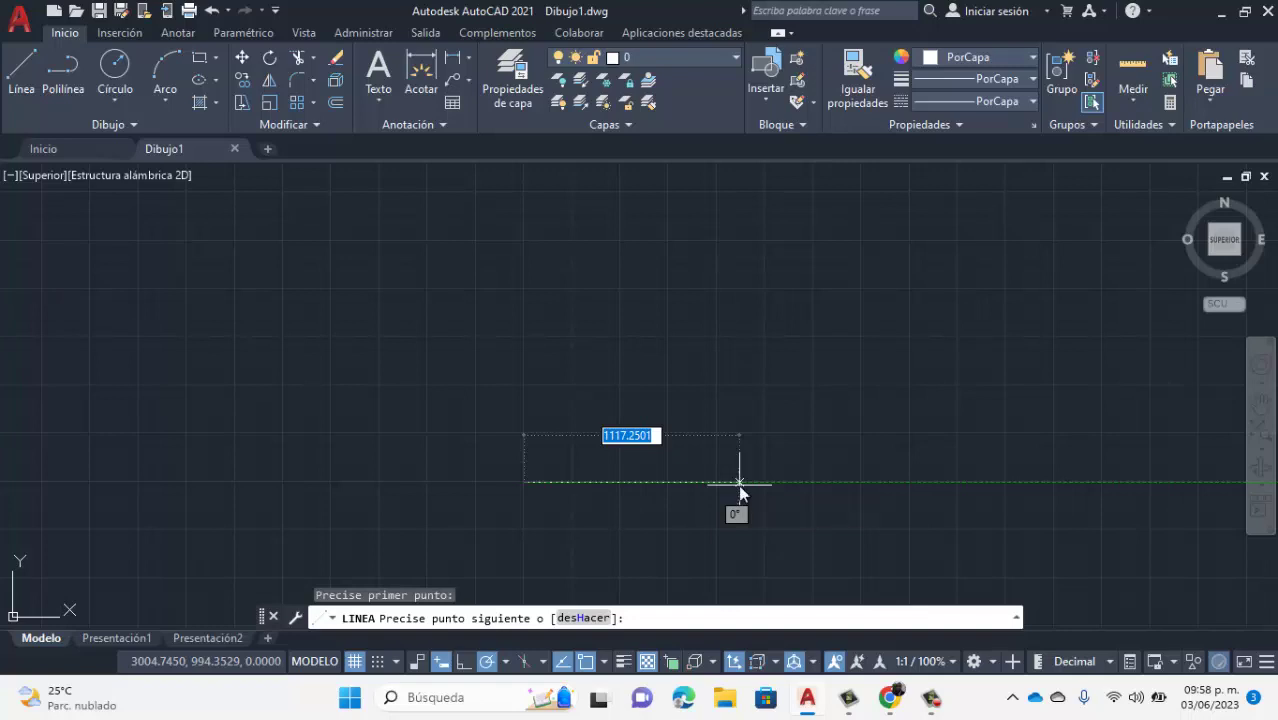
pyautogui.write('67')
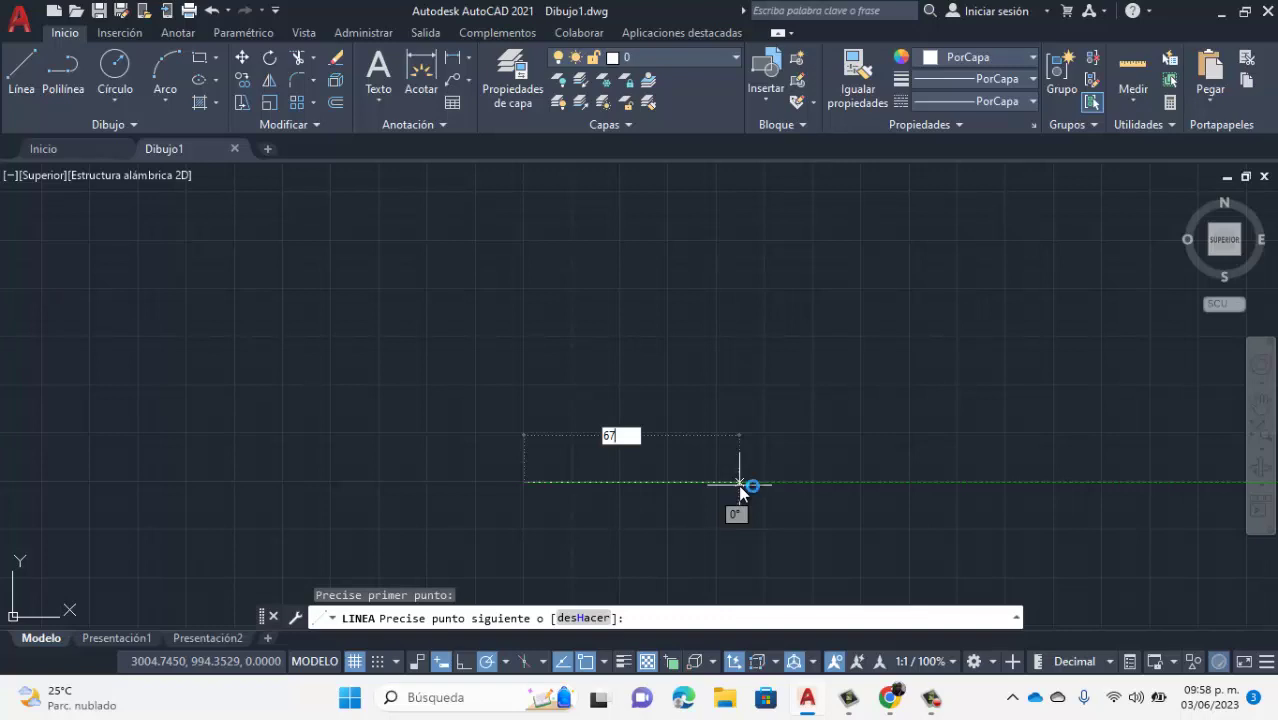
pyautogui.press('Escape')
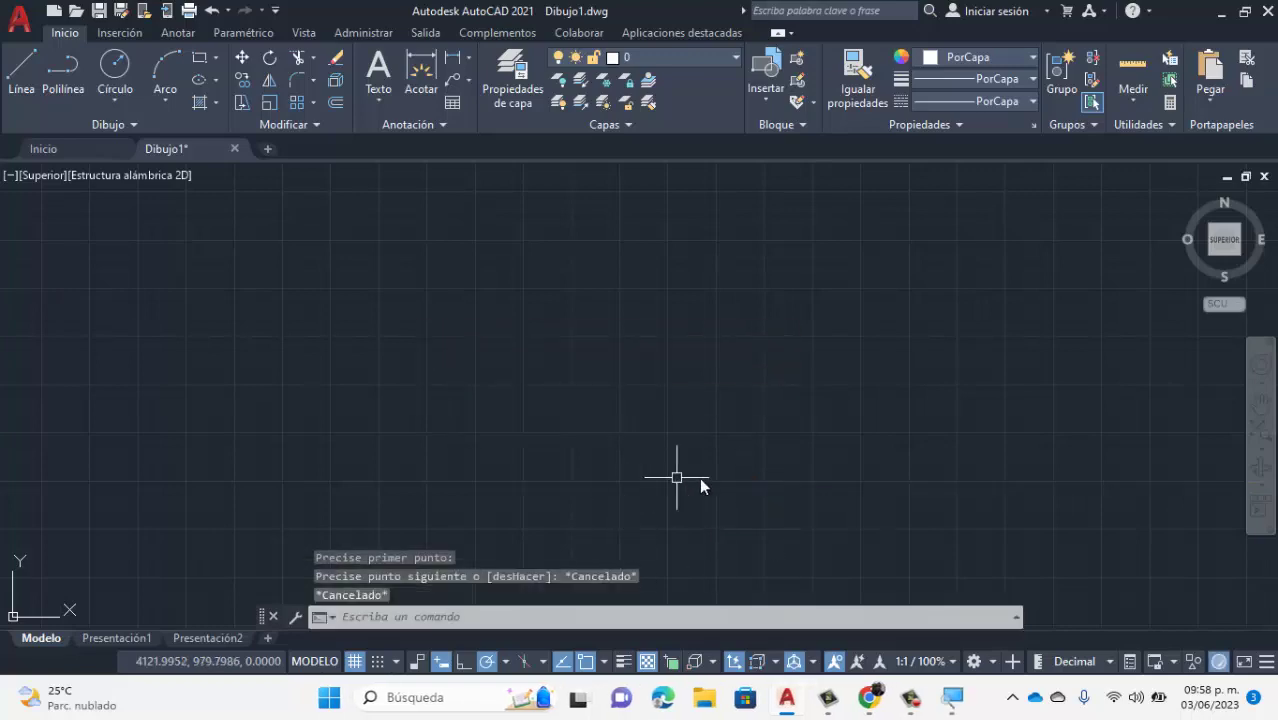
# Check the base dimensions in Practica copa.pdf and draw a 67-unit horizontal line in AutoCAD as the base's lower edge.
pyautogui.click(870, 698)
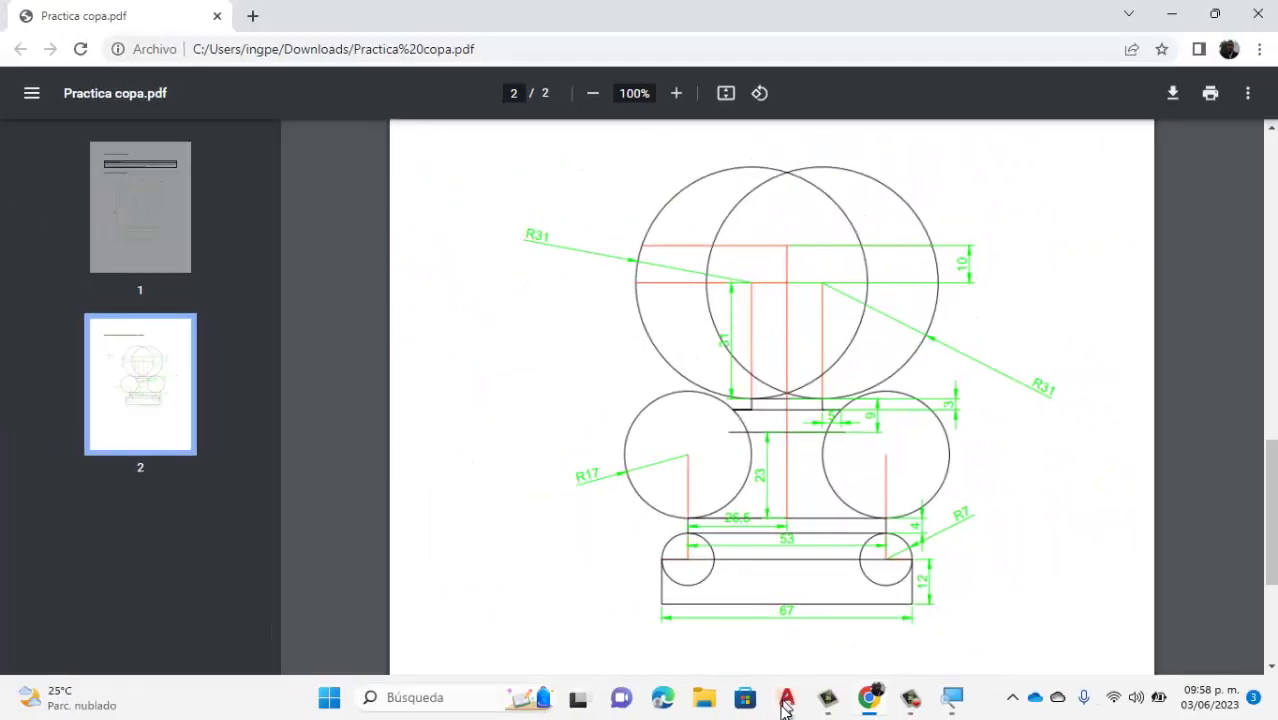
pyautogui.click(787, 703)
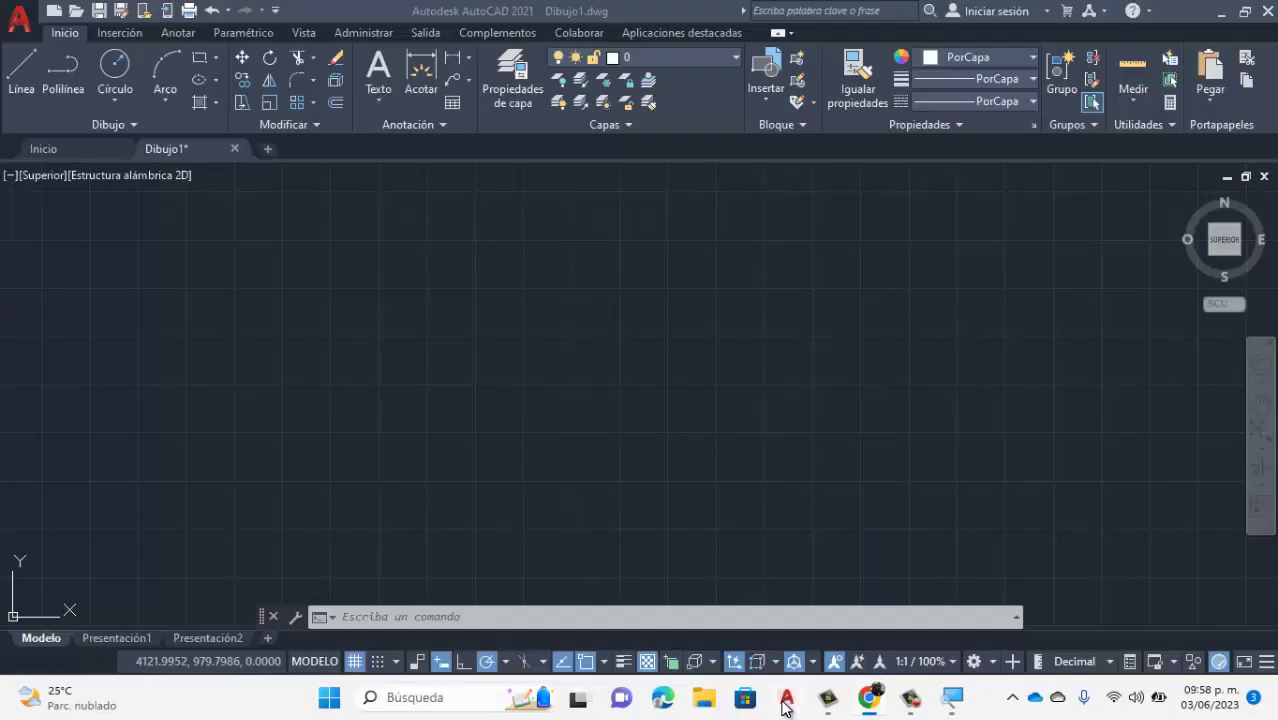
pyautogui.click(22, 68)
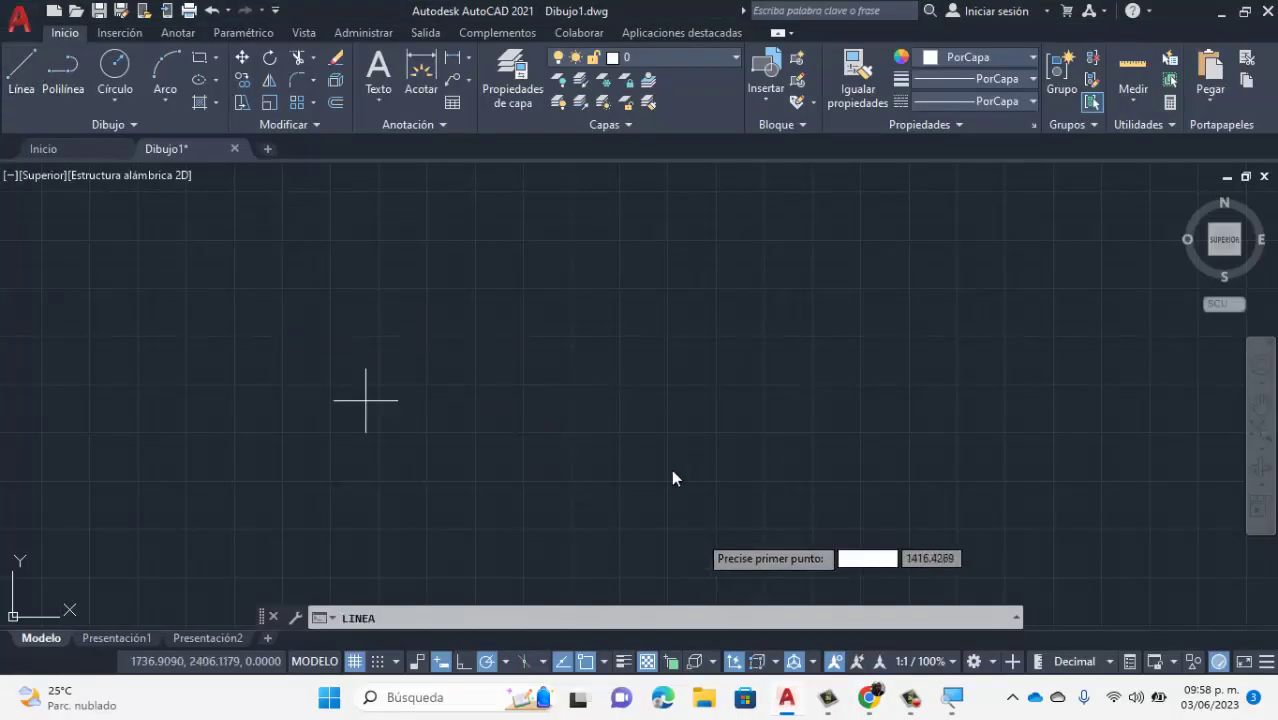
pyautogui.click(575, 449)
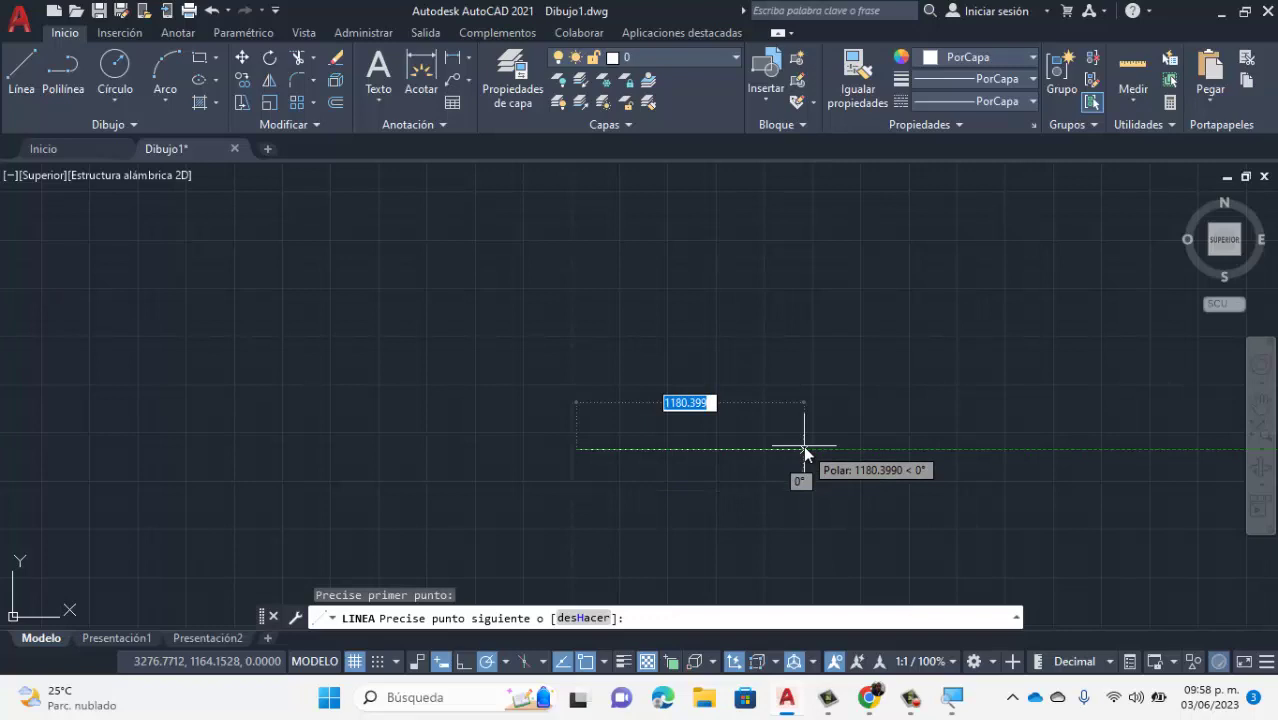
pyautogui.write('67')
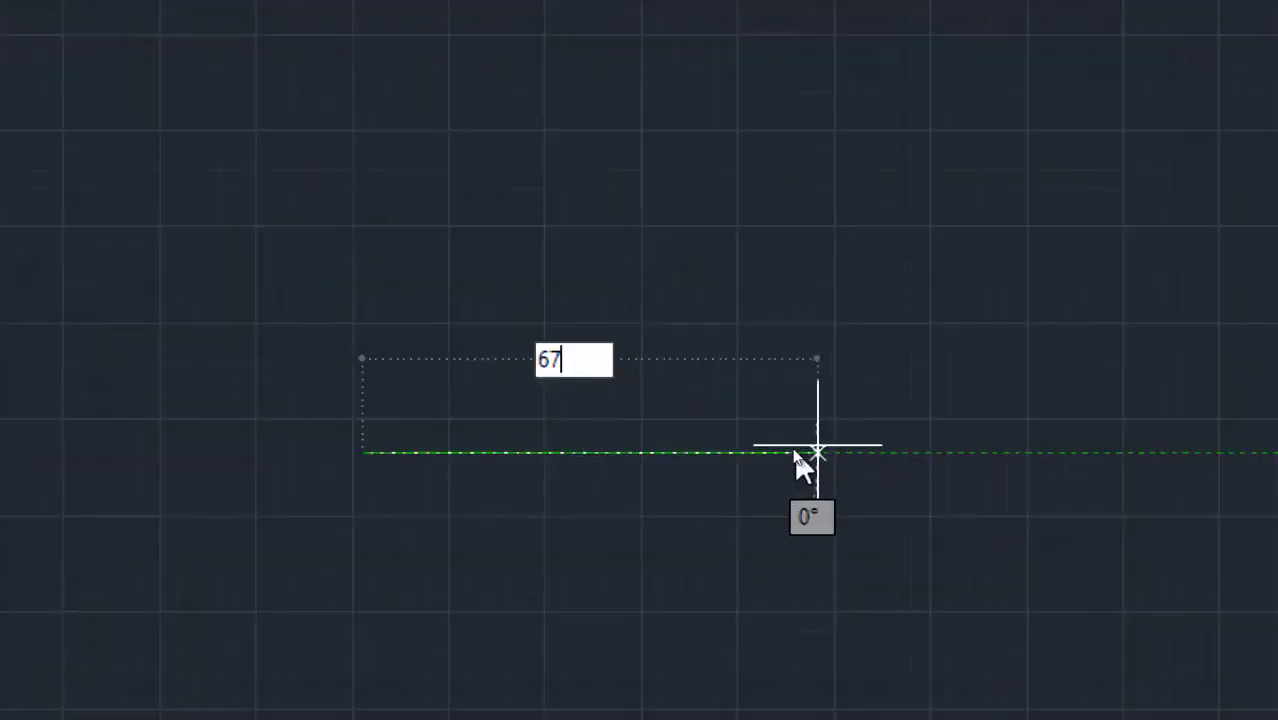
pyautogui.press('Return')
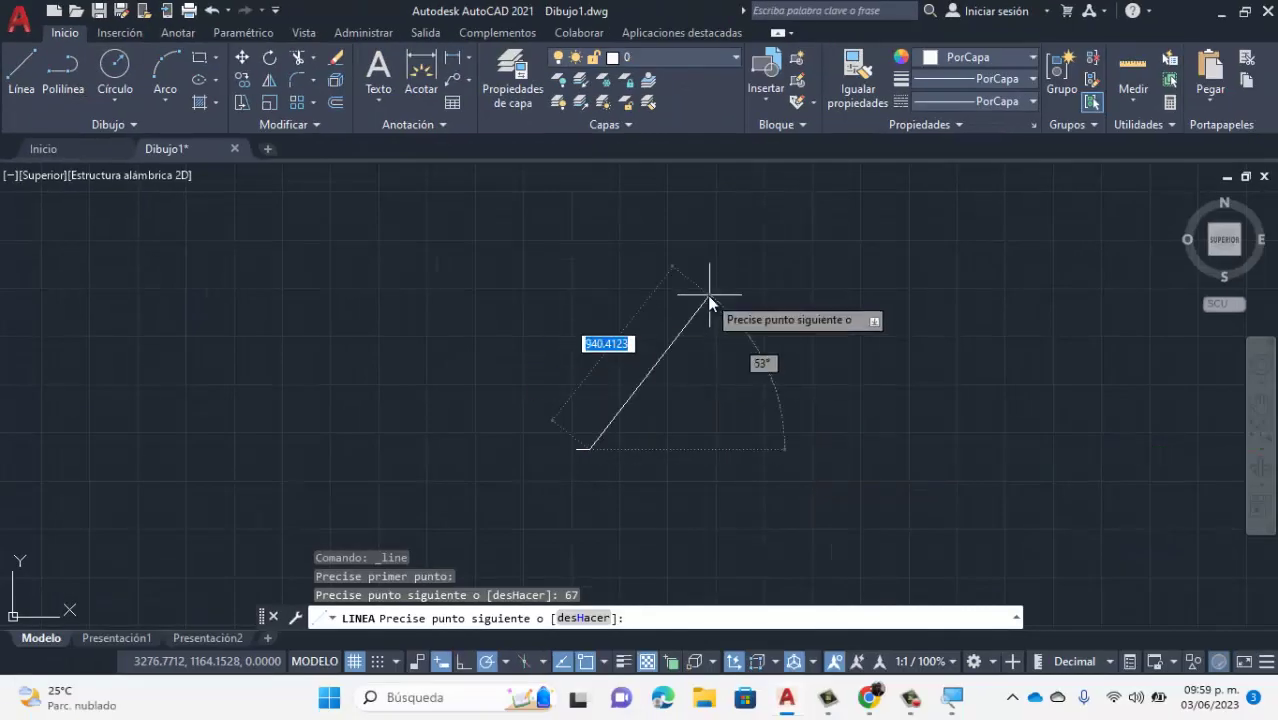
pyautogui.press('Escape')
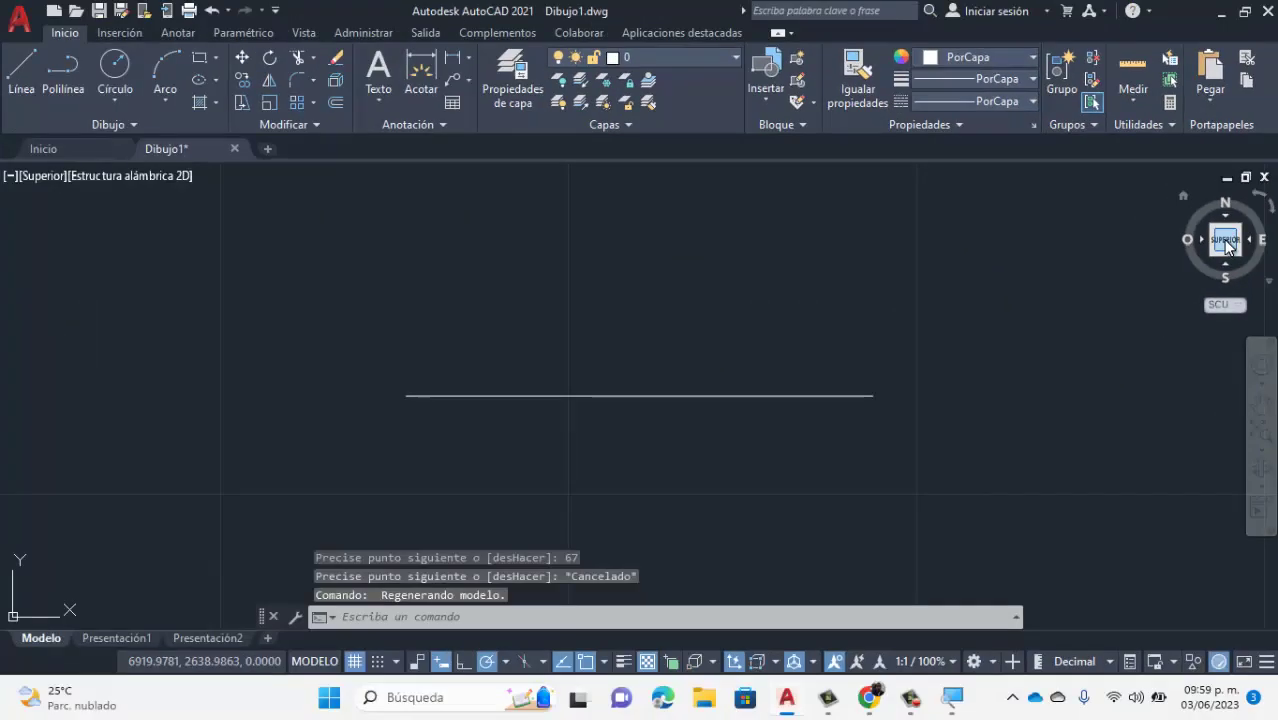
# Draw a 12-unit vertical line upward from the left end of the base line.
pyautogui.click(22, 68)
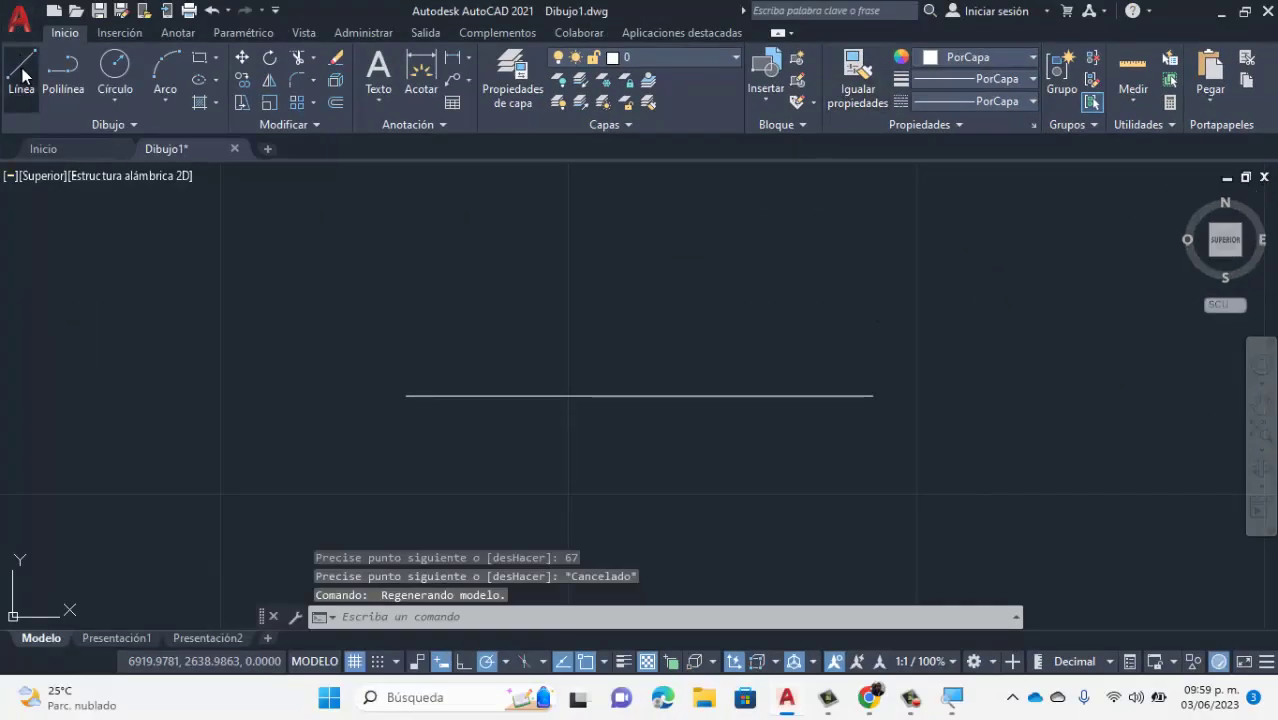
pyautogui.click(406, 395)
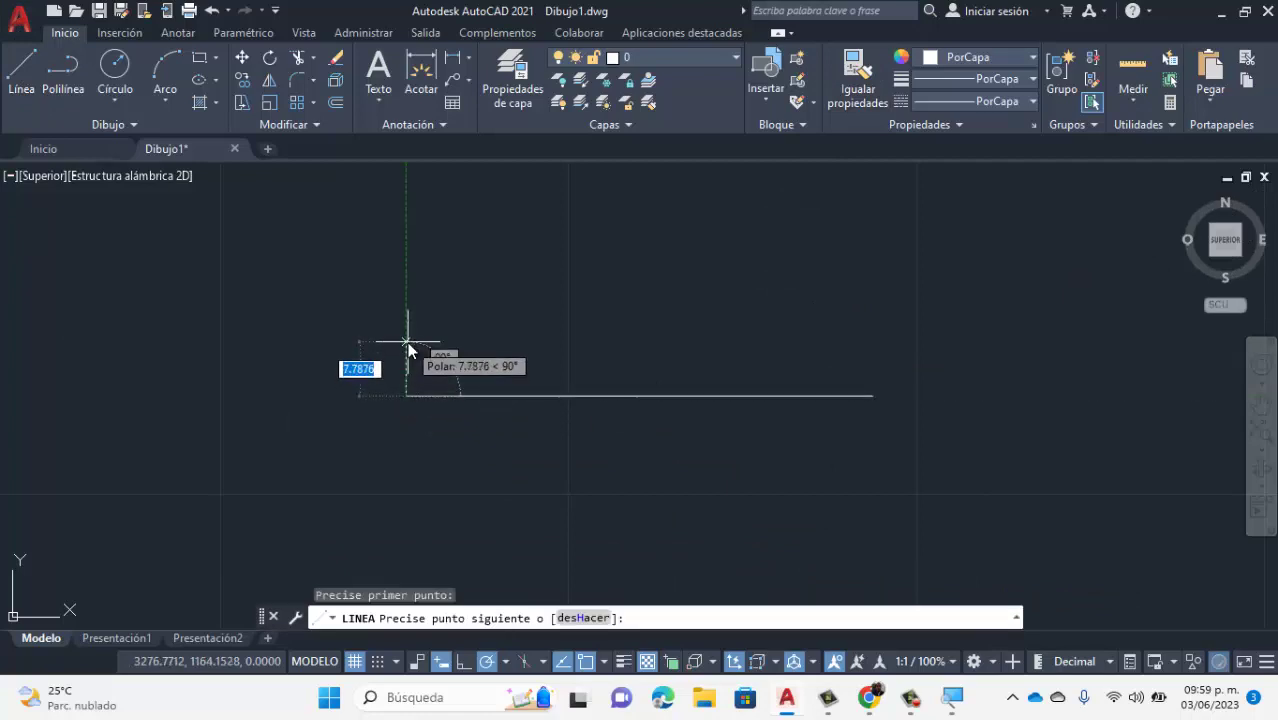
pyautogui.write('12')
pyautogui.press('Return')
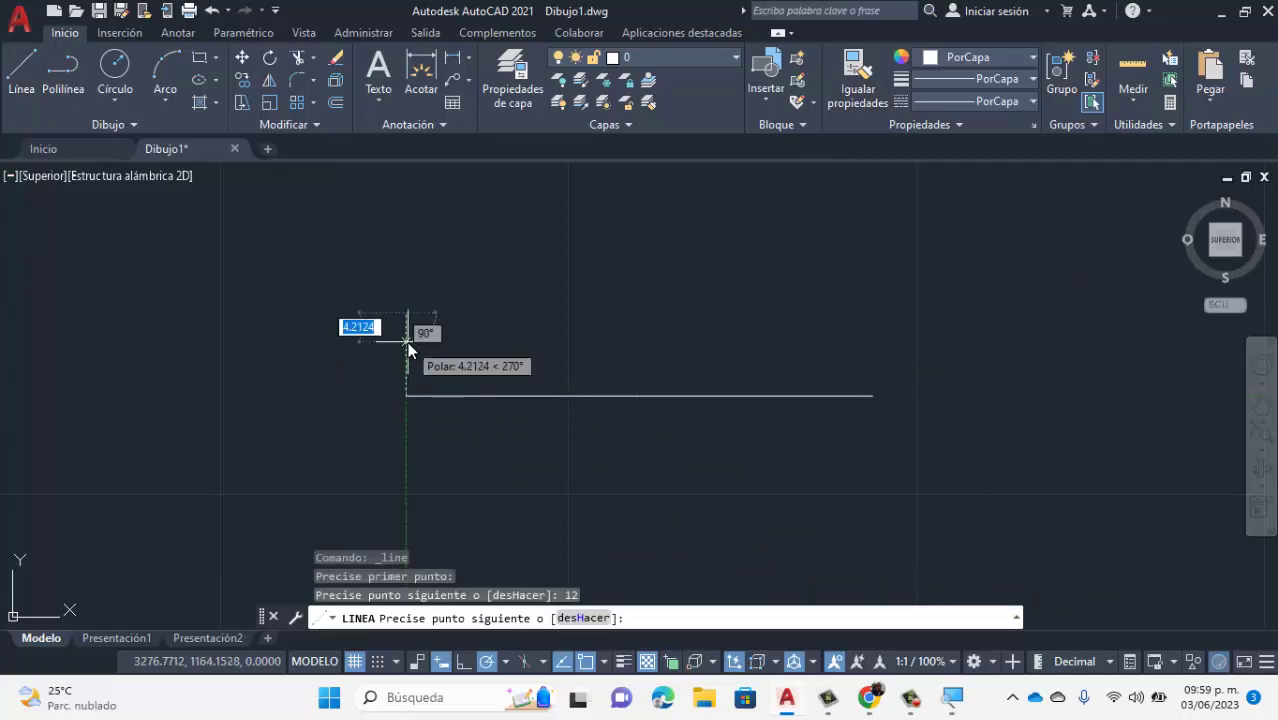
pyautogui.press('Escape')
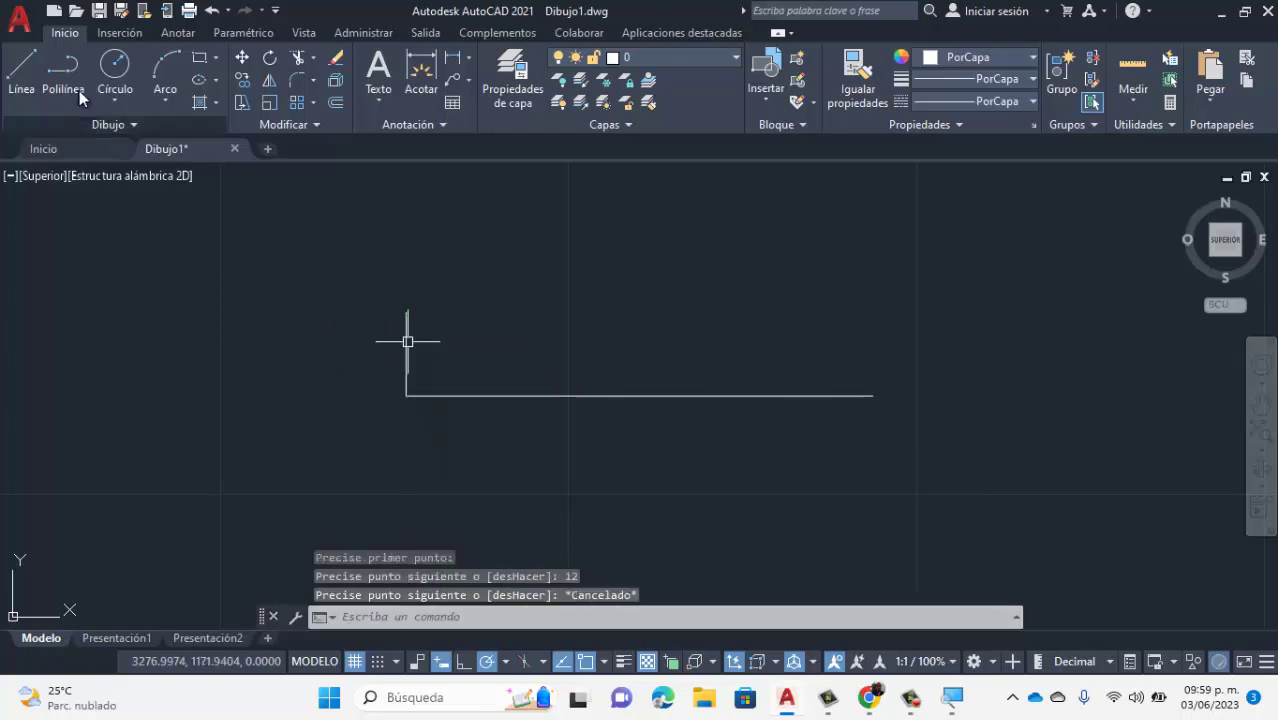
# Draw a 12-unit vertical line upward from the right end of the base line.
pyautogui.click(21, 72)
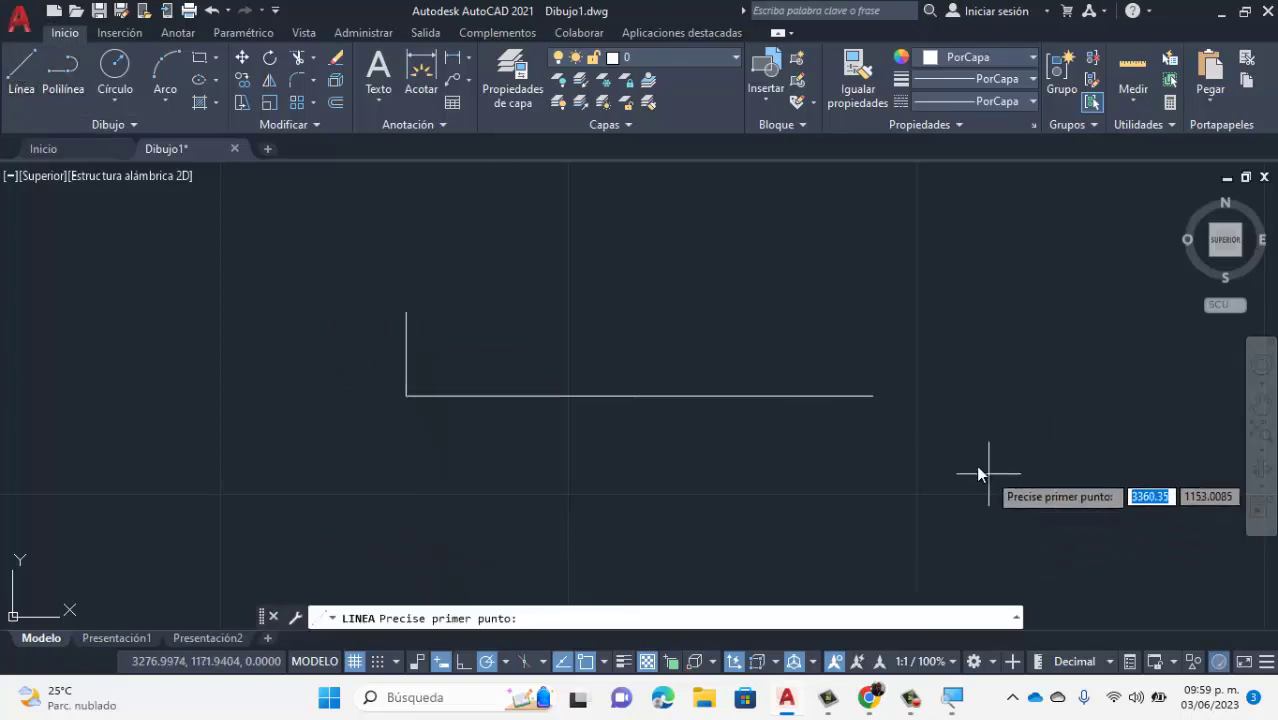
pyautogui.click(875, 398)
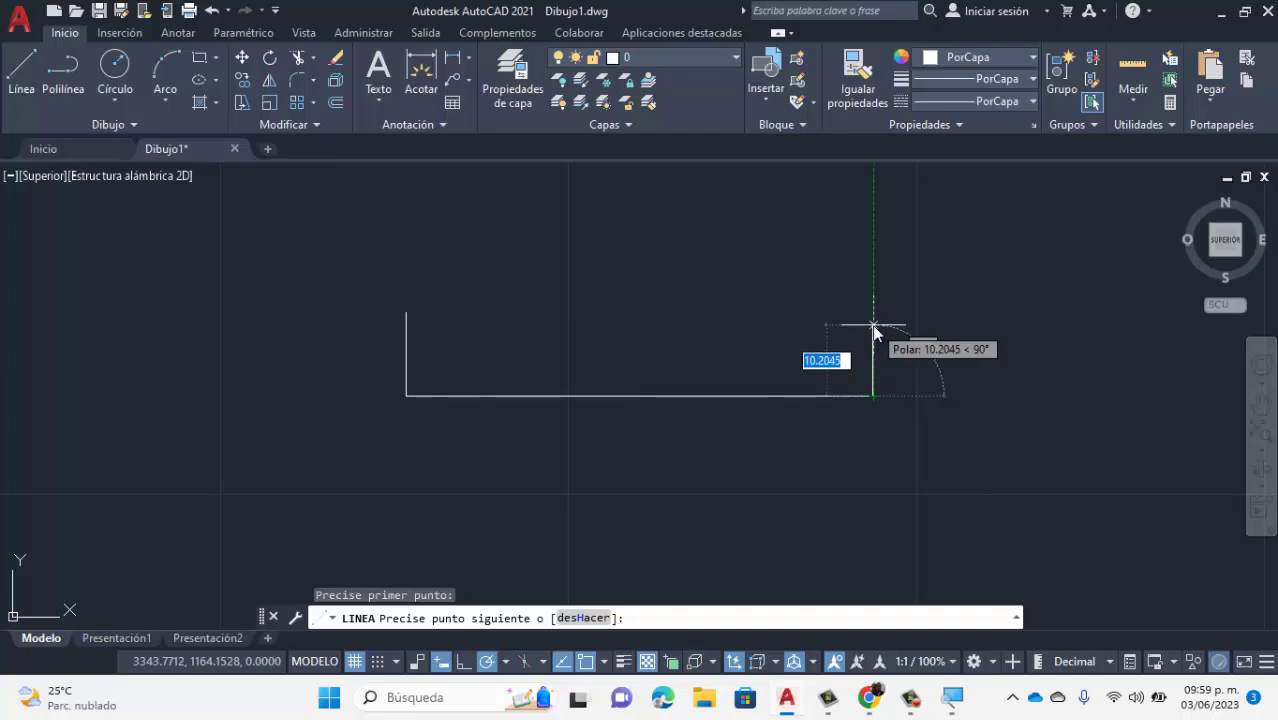
pyautogui.write('12')
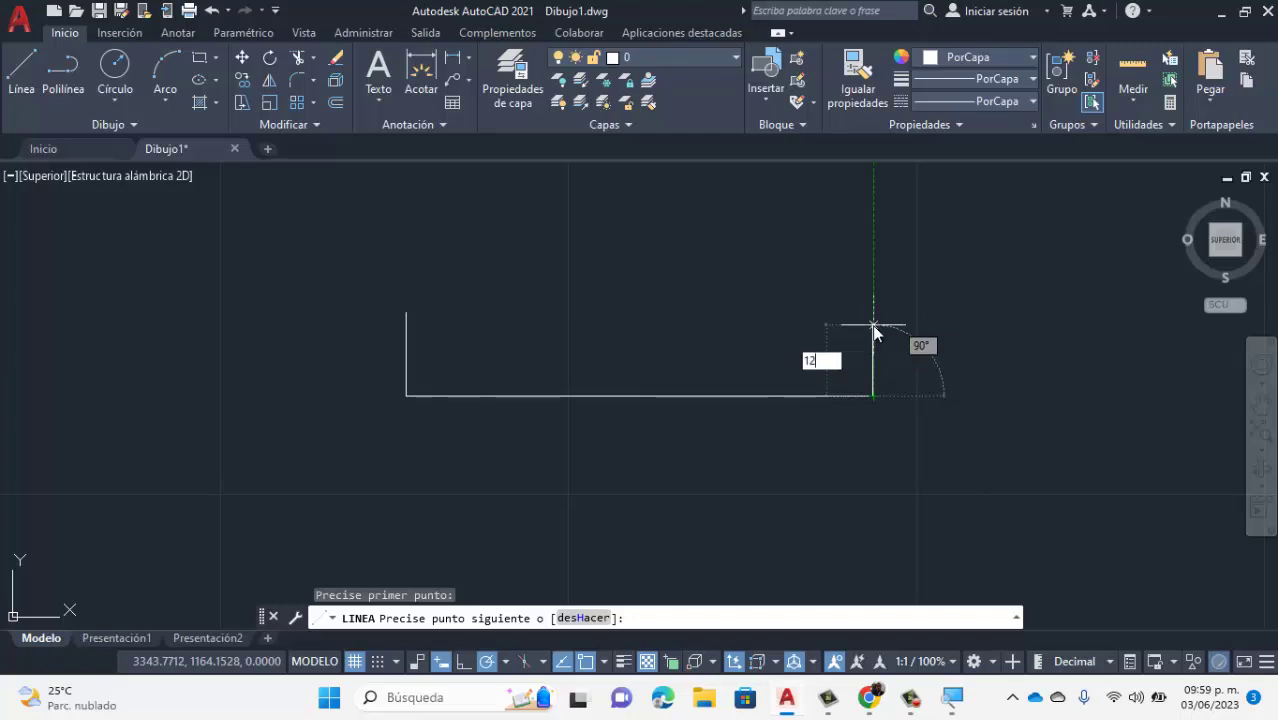
pyautogui.press('Return')
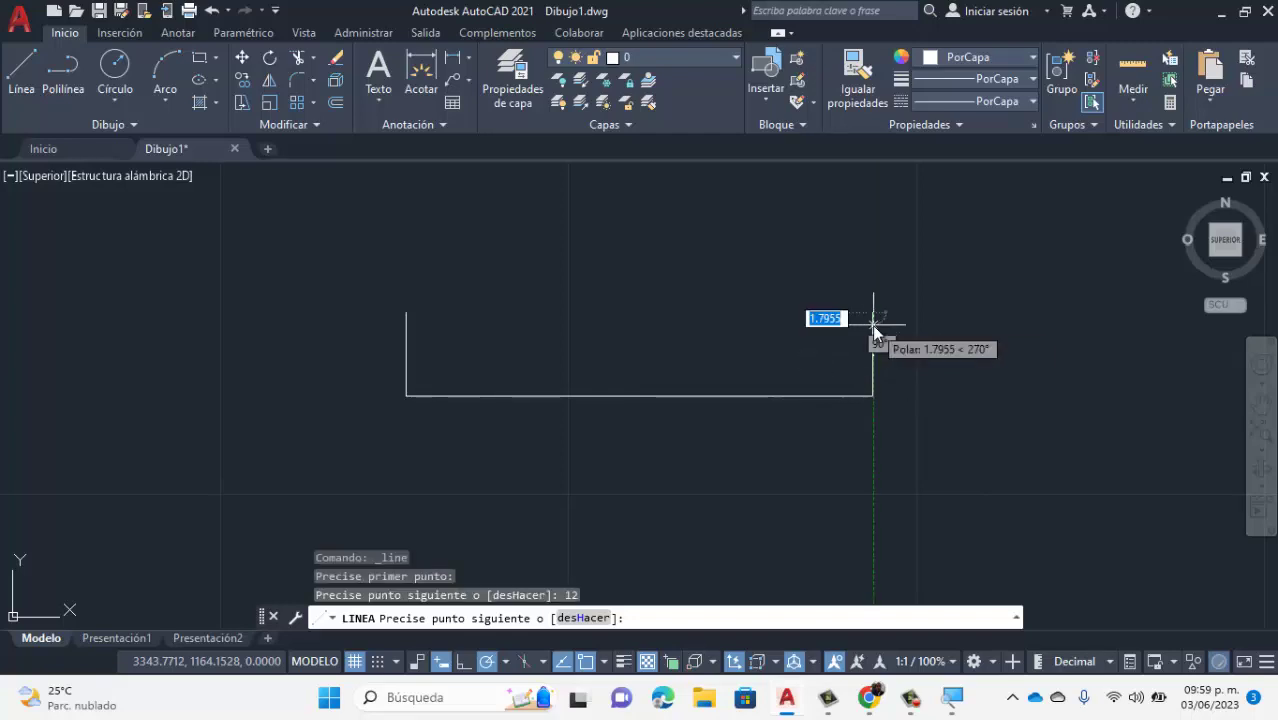
pyautogui.press('Escape')
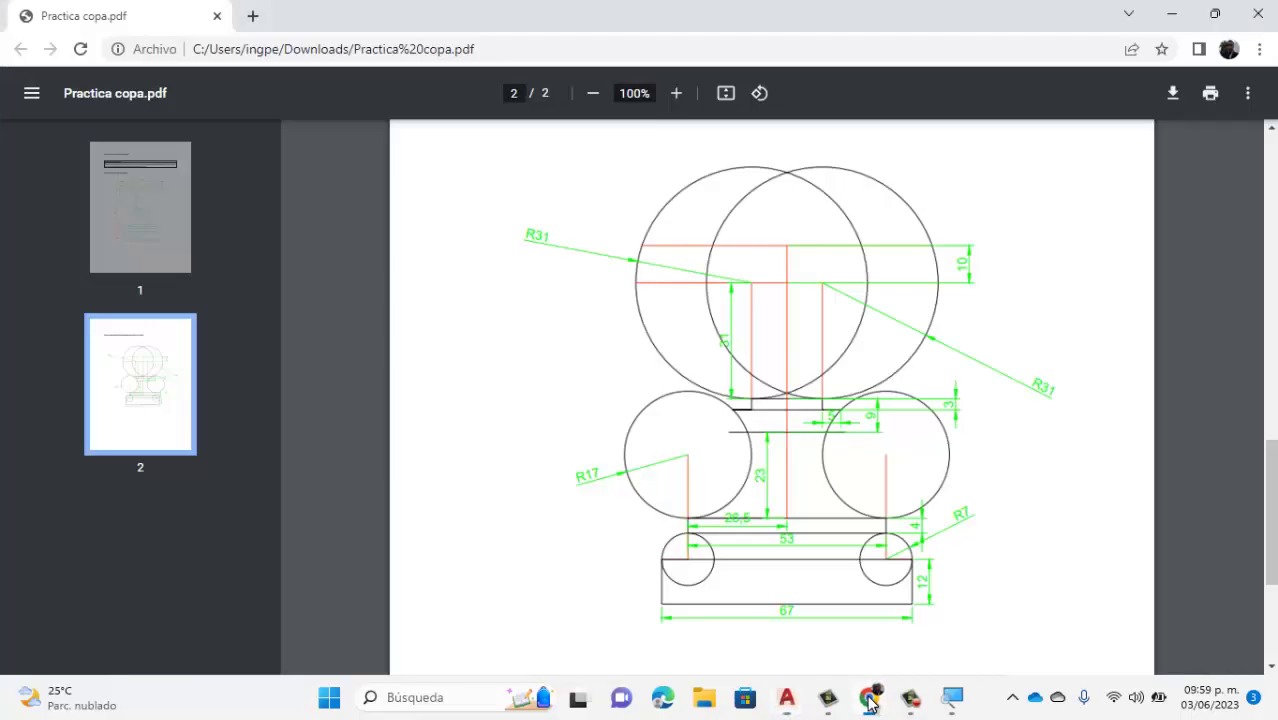
# Return to AutoCAD from the PDF and close the base rectangle with a line joining the upper ends of both vertical lines.
pyautogui.click(815, 592)
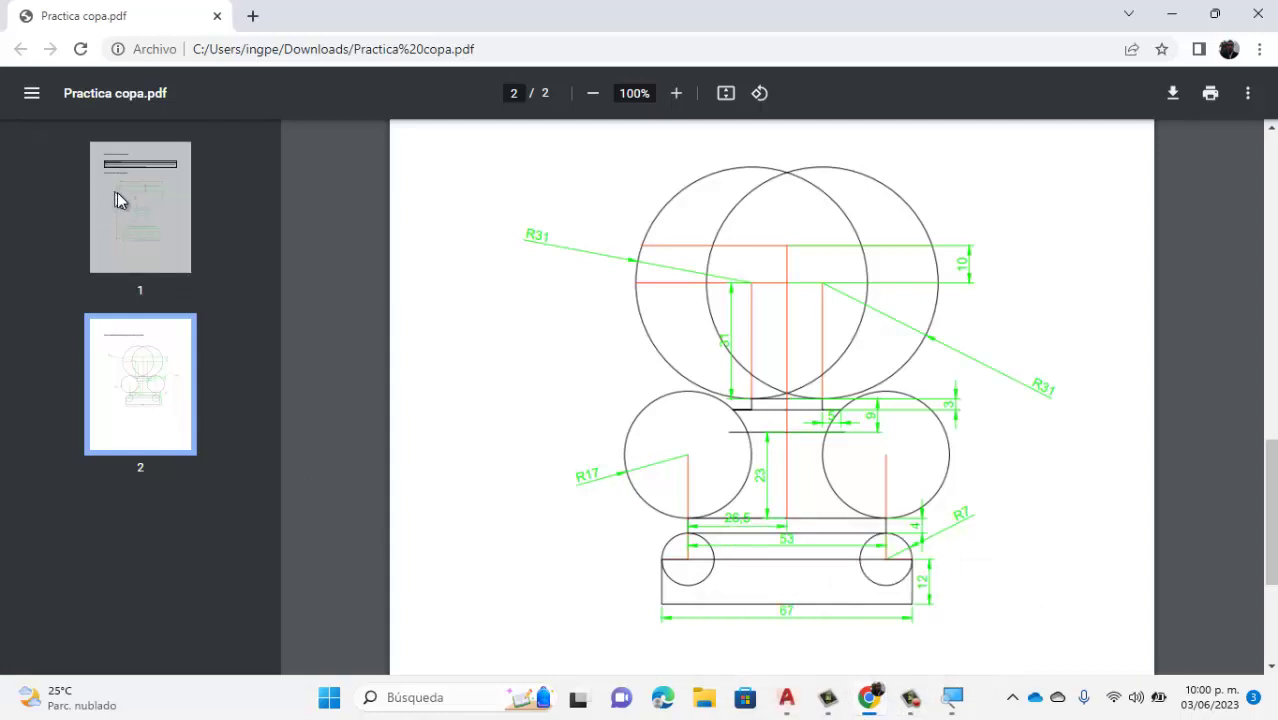
pyautogui.click(785, 697)
pyautogui.click(16, 77)
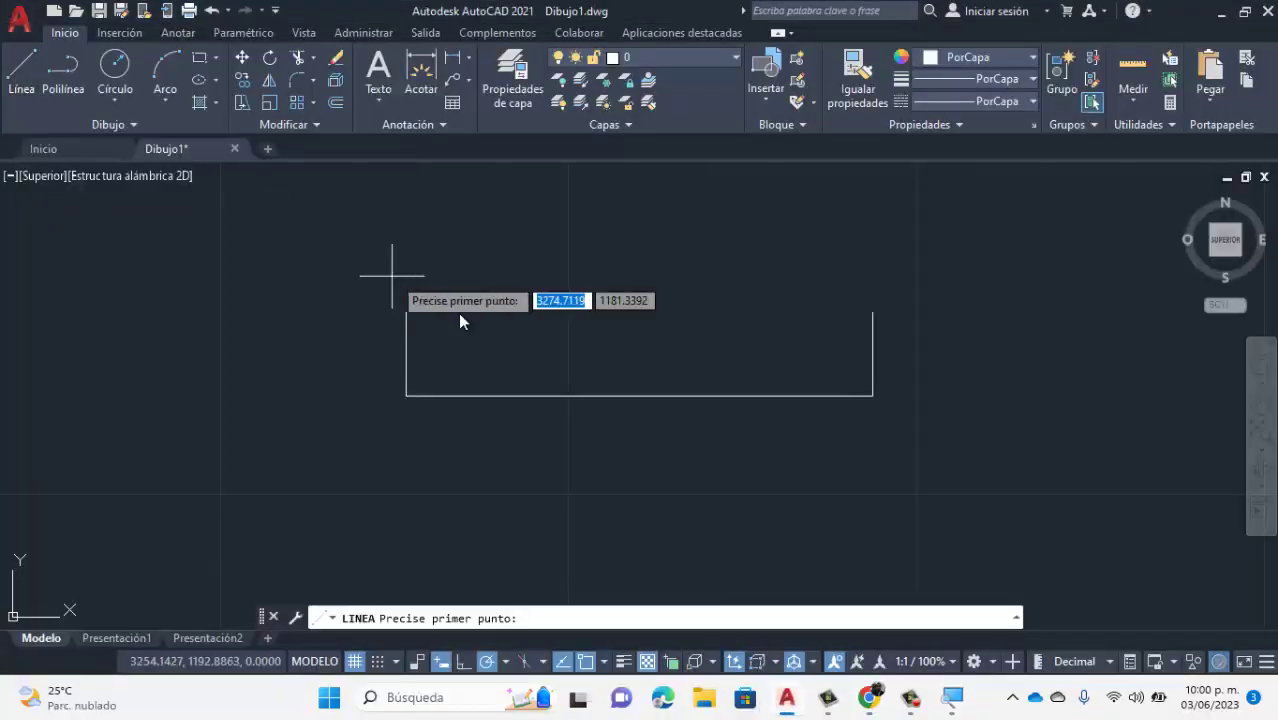
pyautogui.click(406, 315)
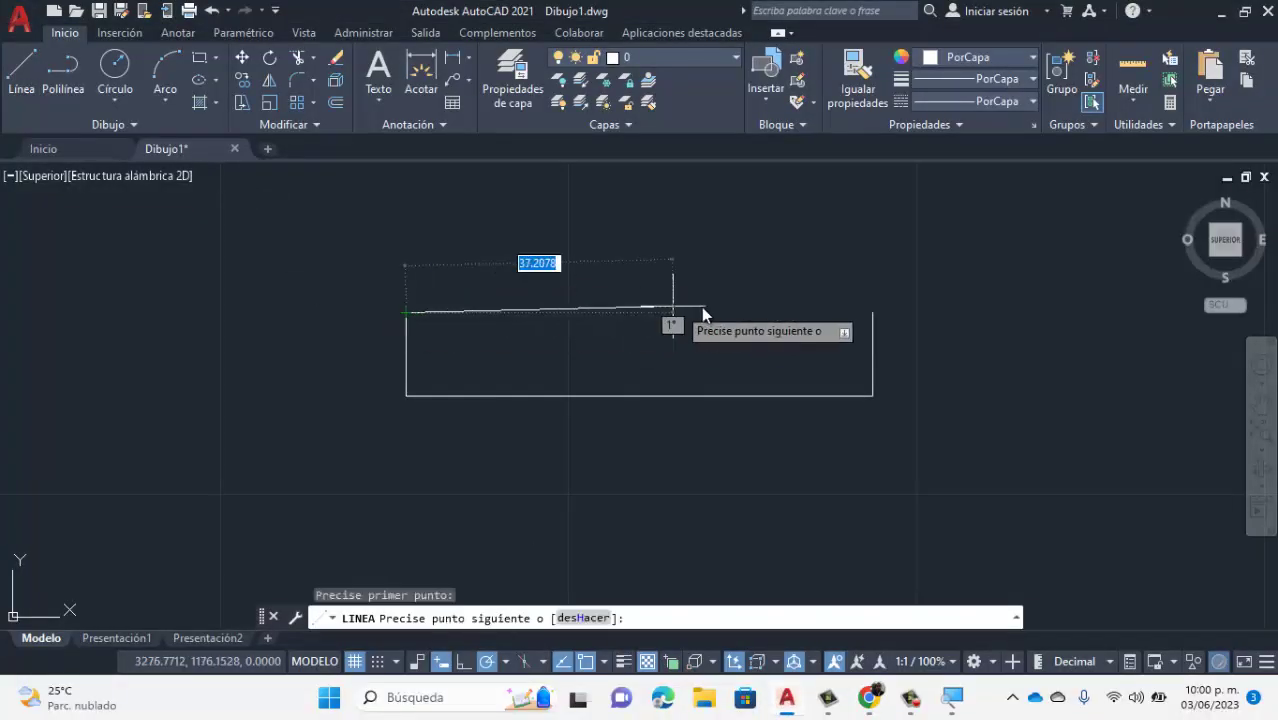
pyautogui.click(872, 313)
pyautogui.press('Escape')
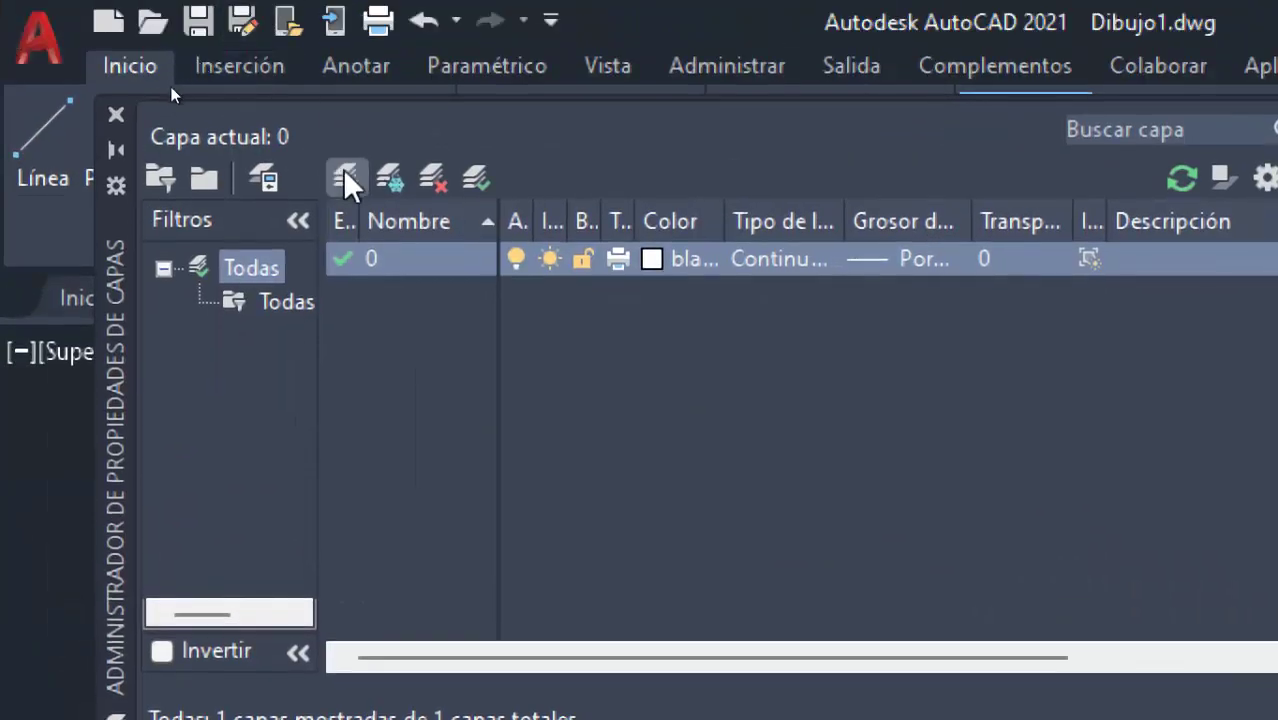
# Create a new layer and set its color to green, index 80.
pyautogui.click(348, 180)
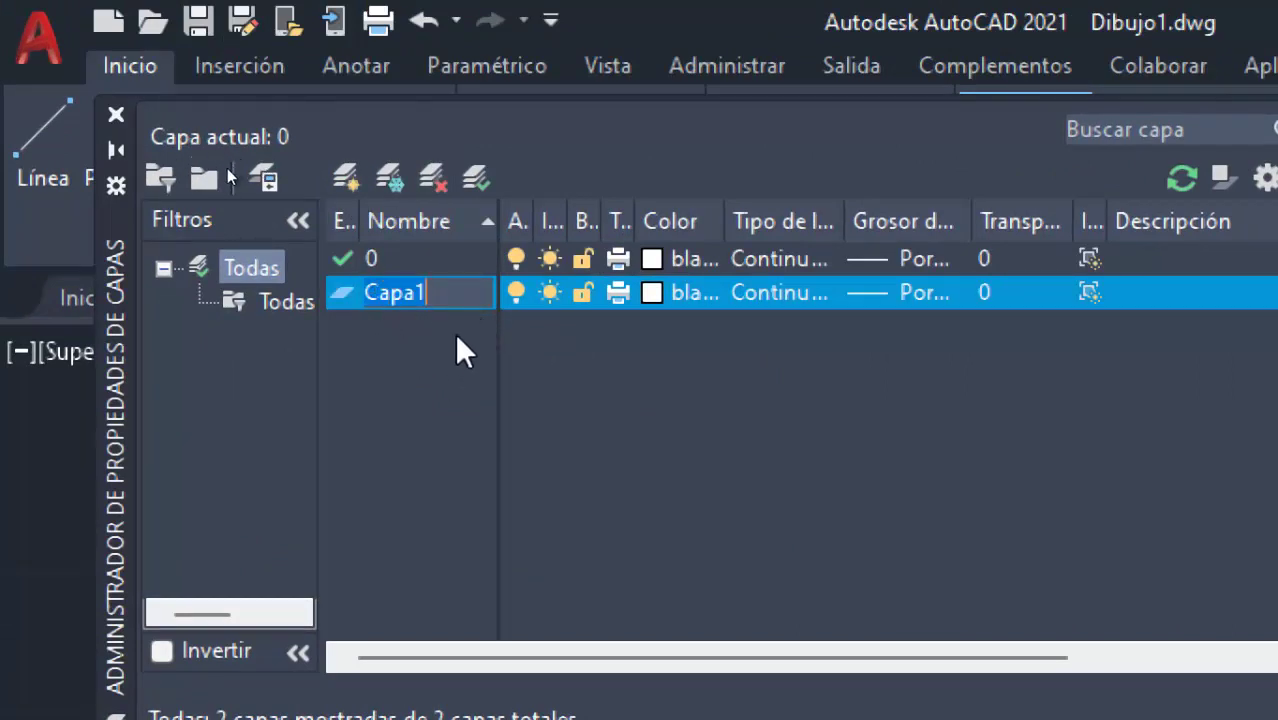
pyautogui.doubleClick(362, 296)
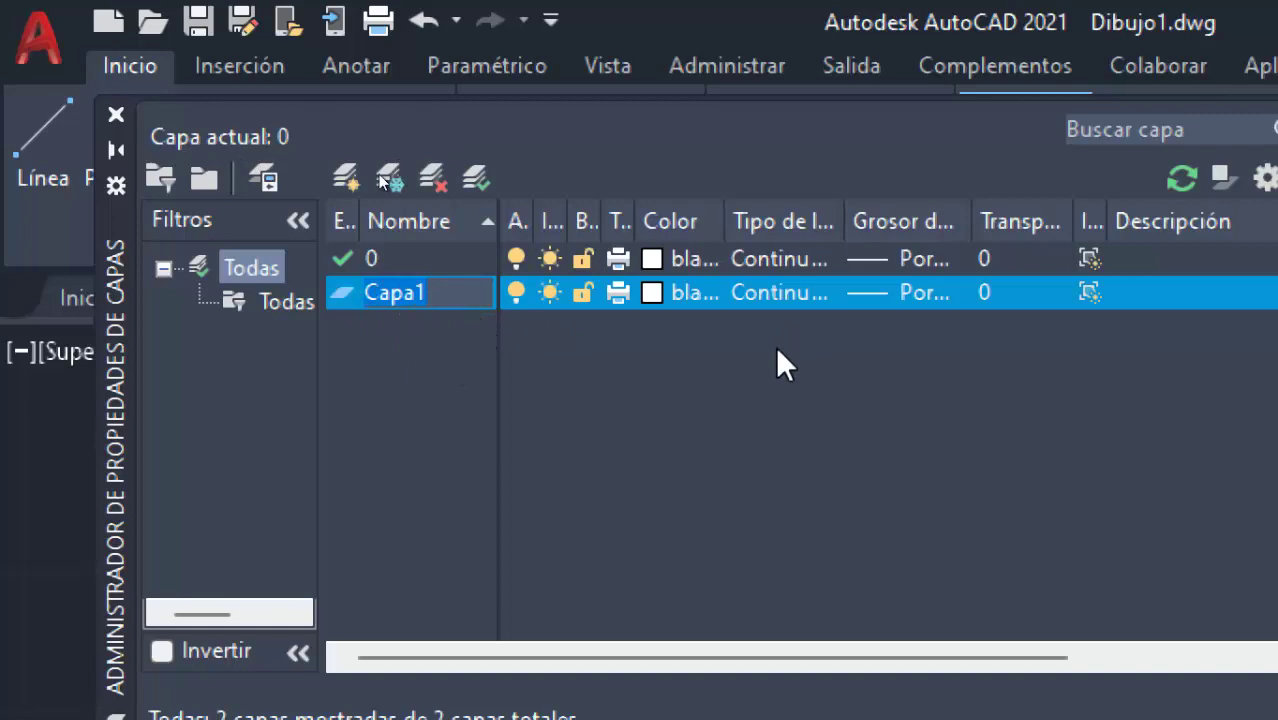
pyautogui.click(651, 292)
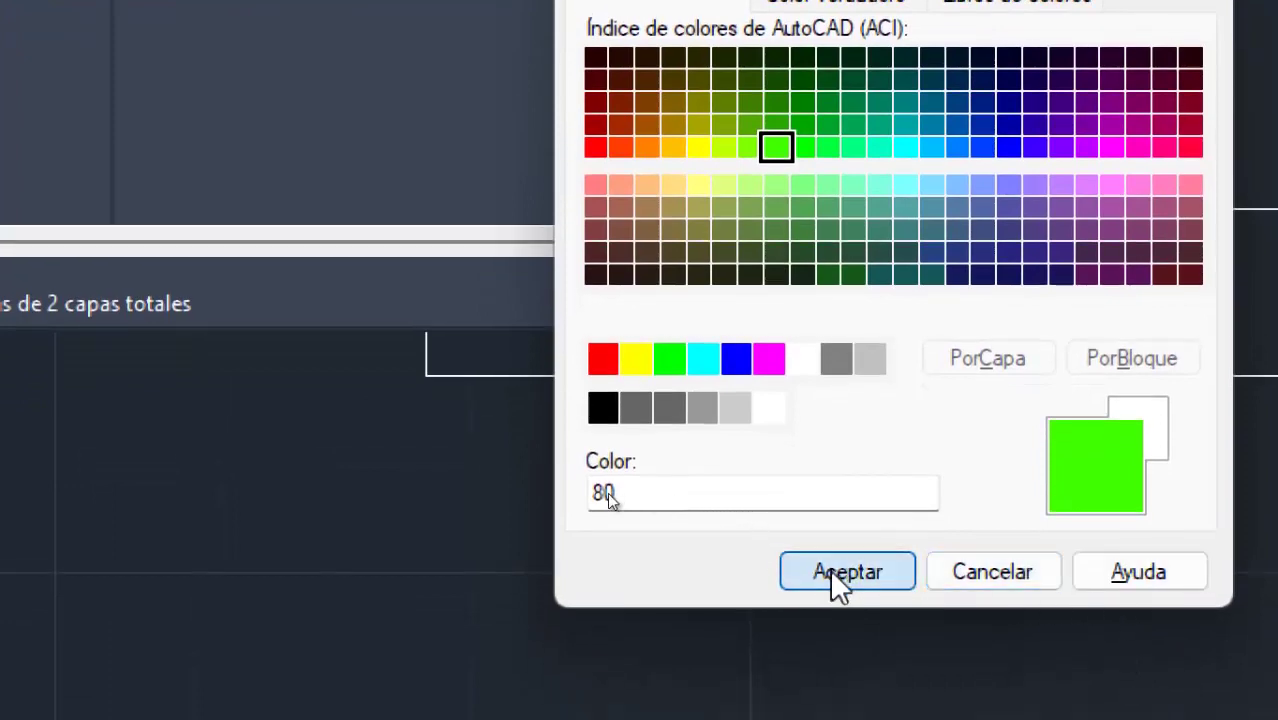
pyautogui.click(838, 578)
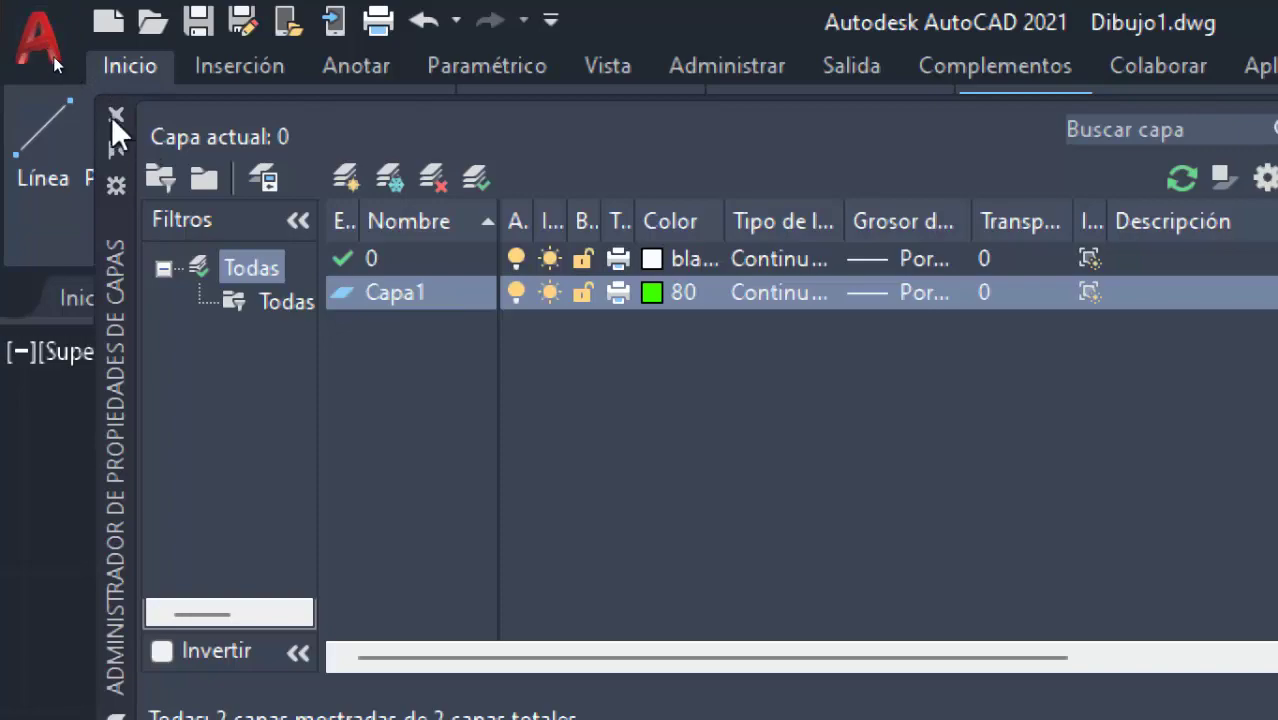
# Close the layer manager, check the figure in Practica copa.pdf, and make the green layer Capa1 current in AutoCAD.
pyautogui.click(115, 116)
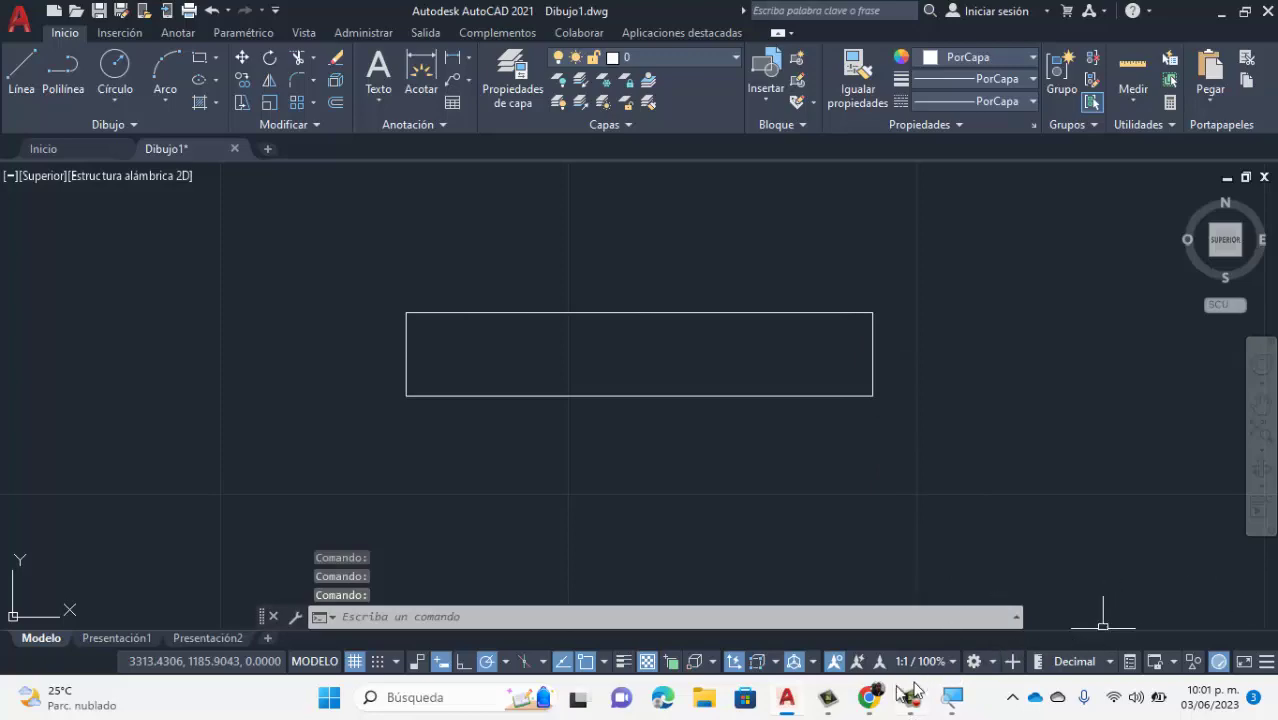
pyautogui.click(873, 700)
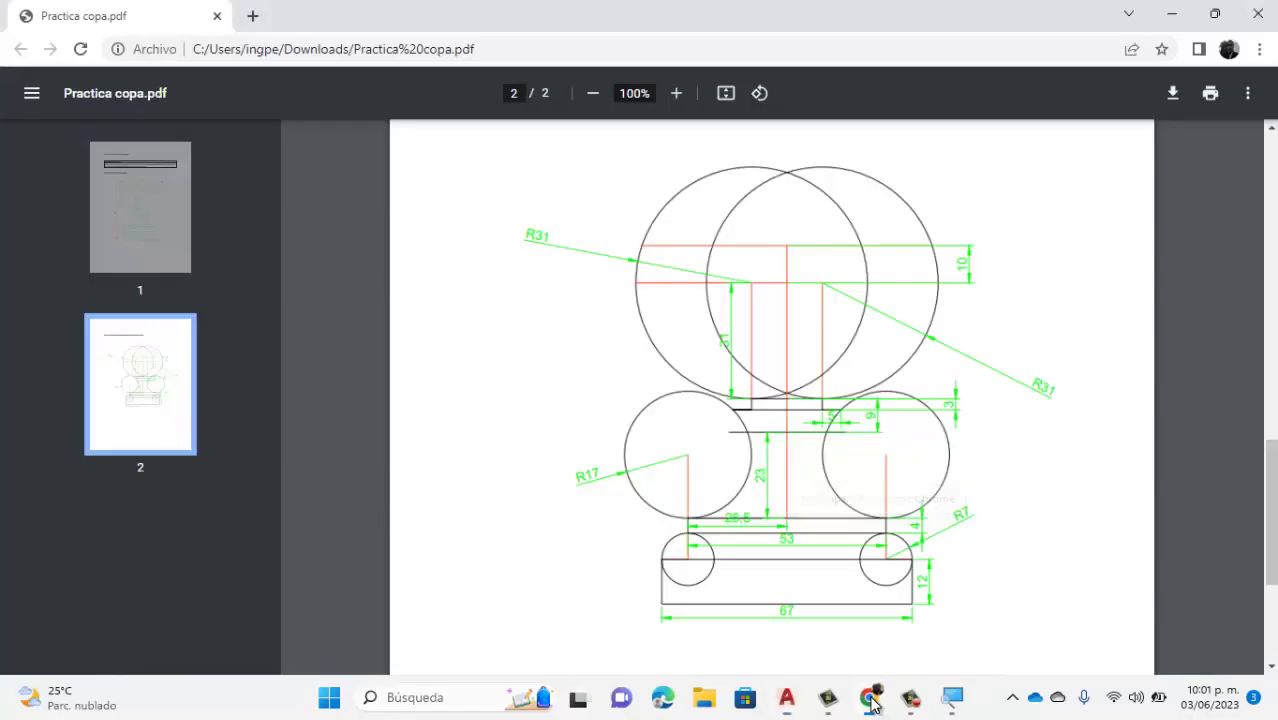
pyautogui.click(872, 700)
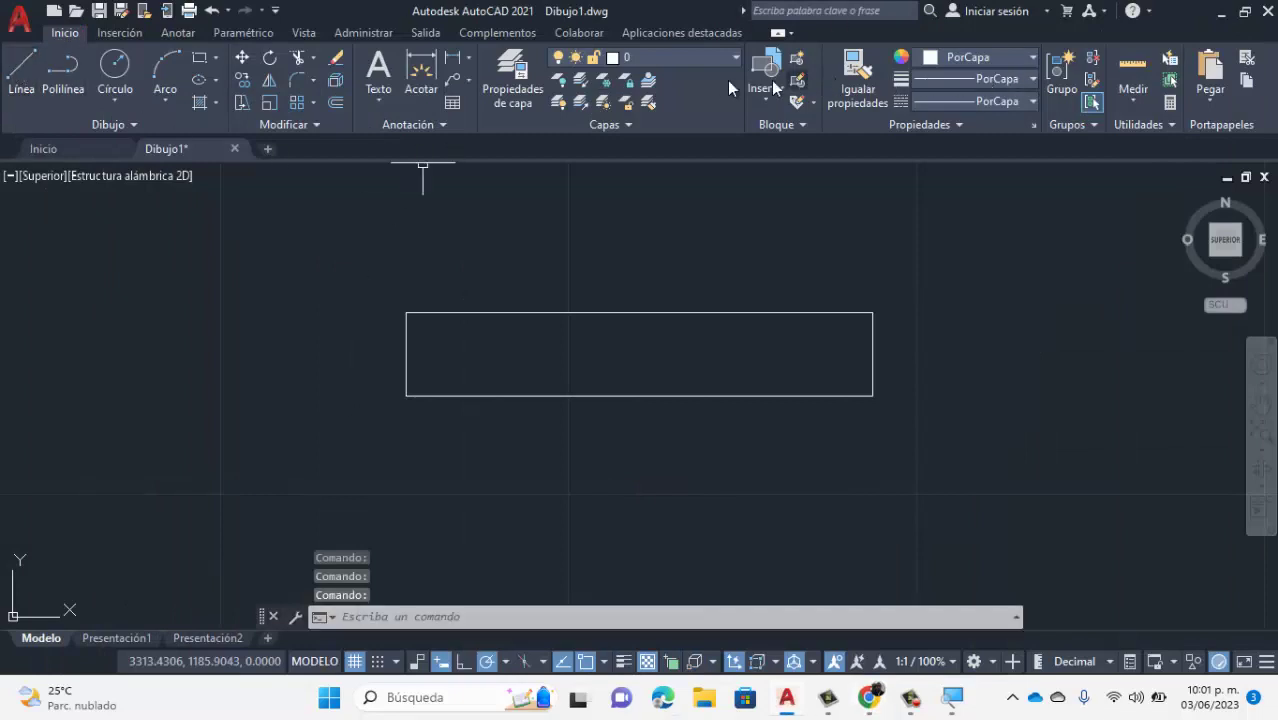
pyautogui.click(700, 61)
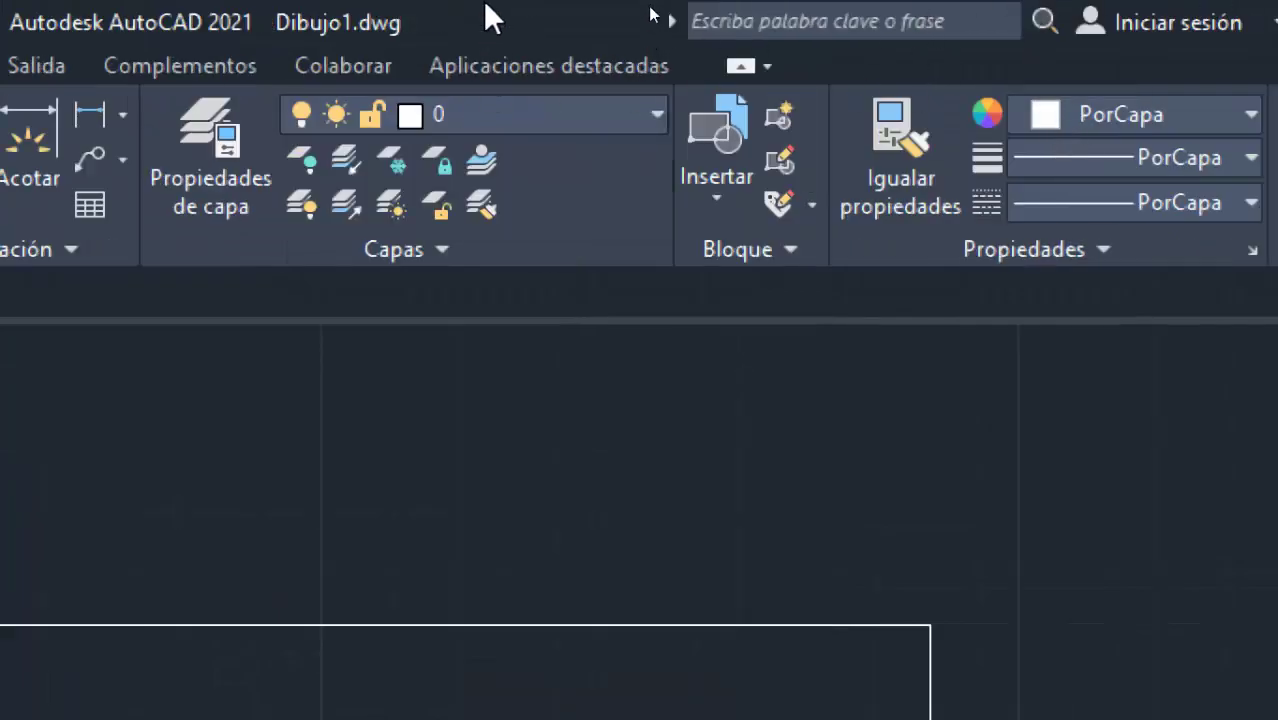
pyautogui.click(518, 112)
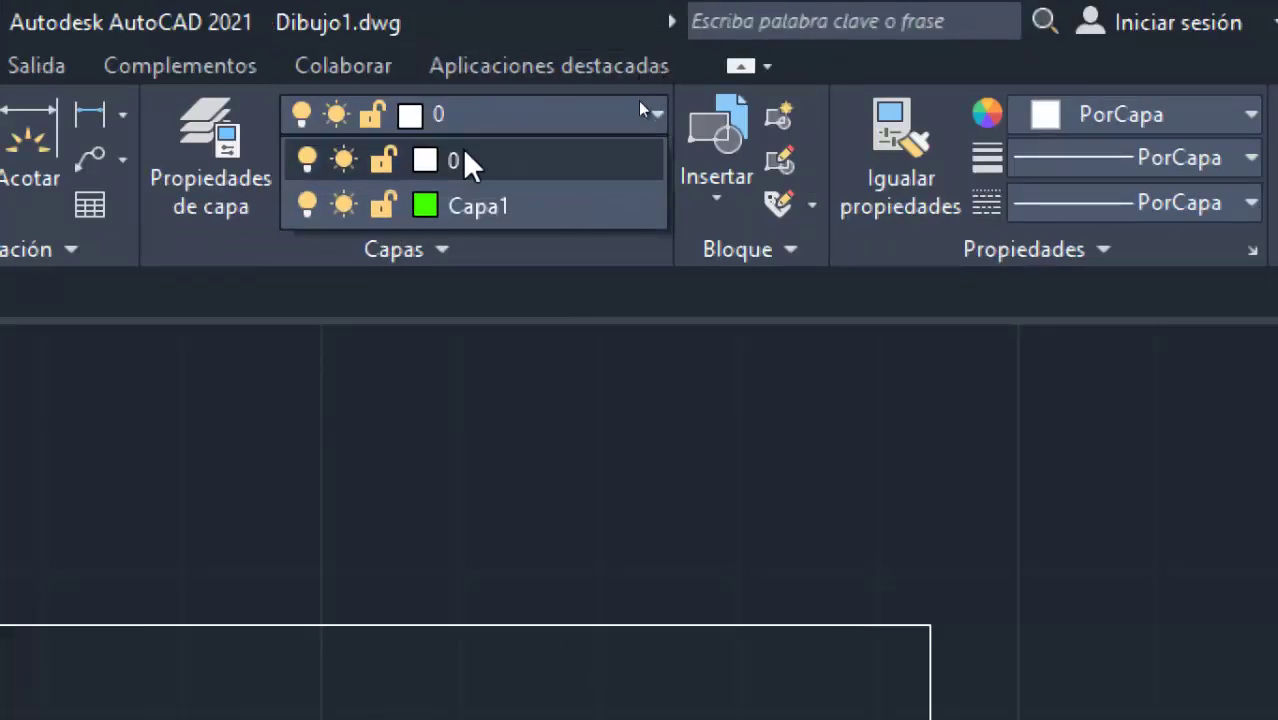
pyautogui.click(522, 215)
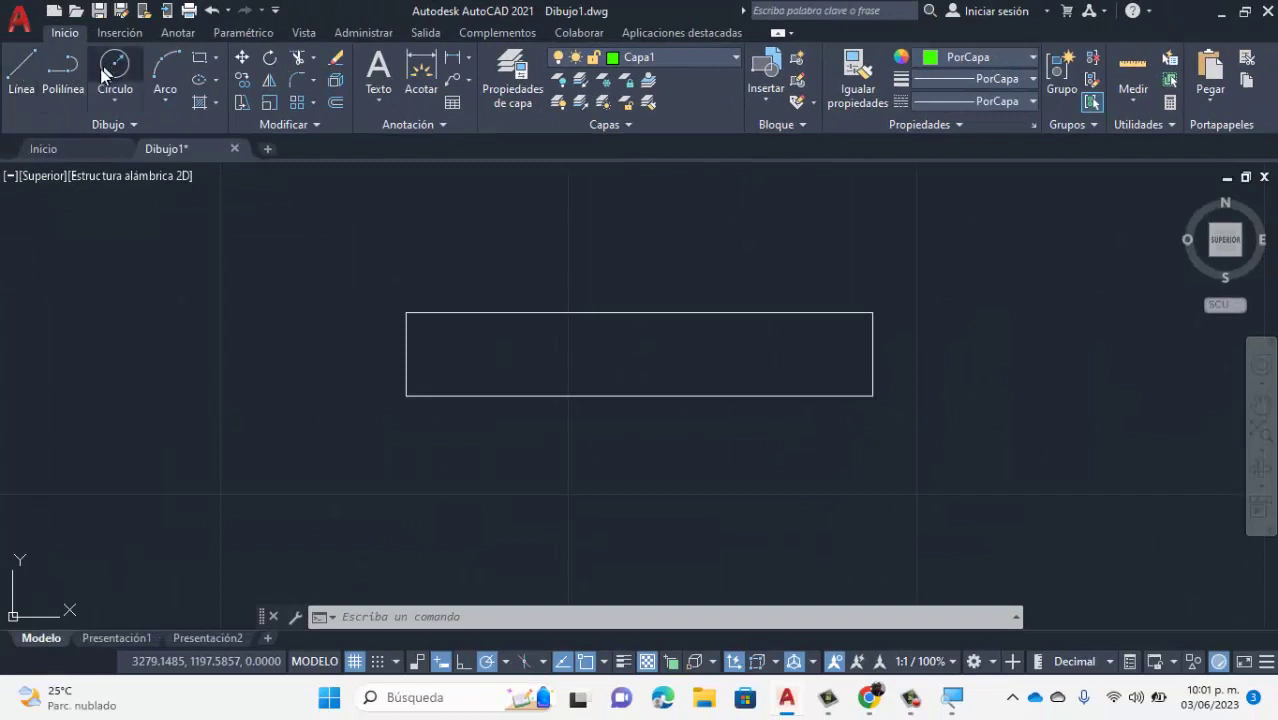
# Draw a 7-unit horizontal line from the base rectangle's upper-left corner inward along its top edge.
pyautogui.click(19, 68)
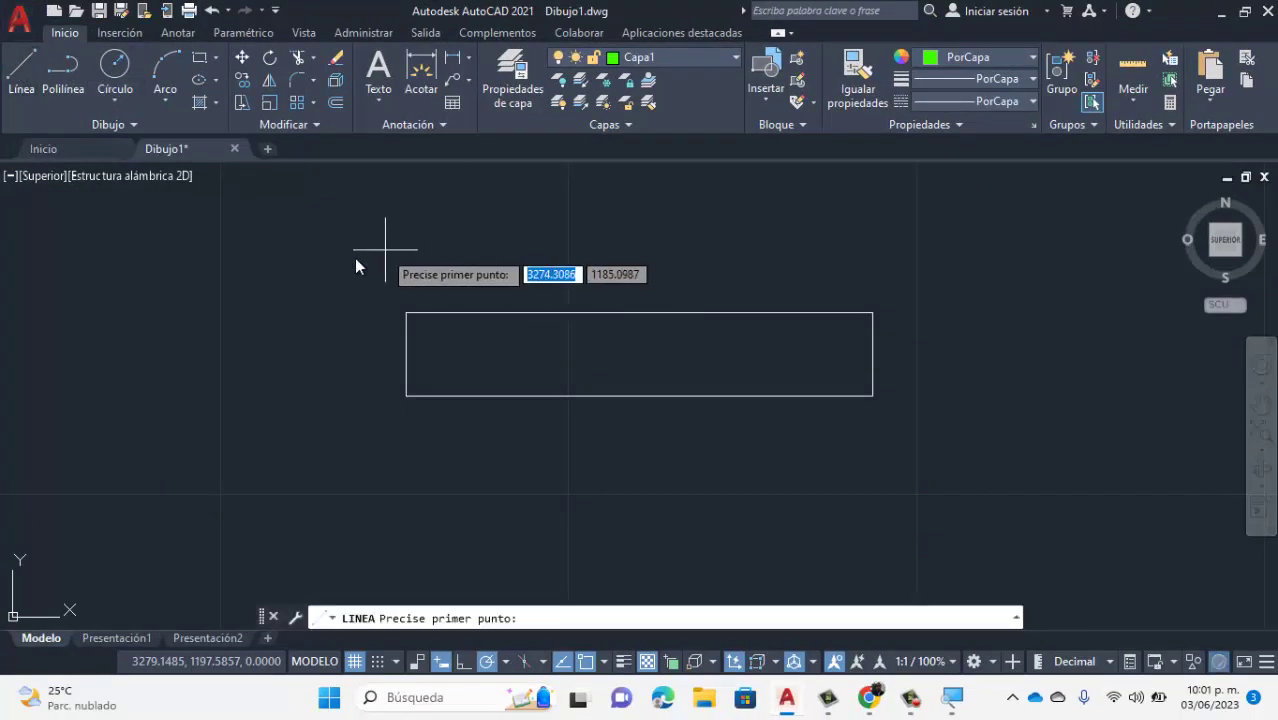
pyautogui.click(407, 318)
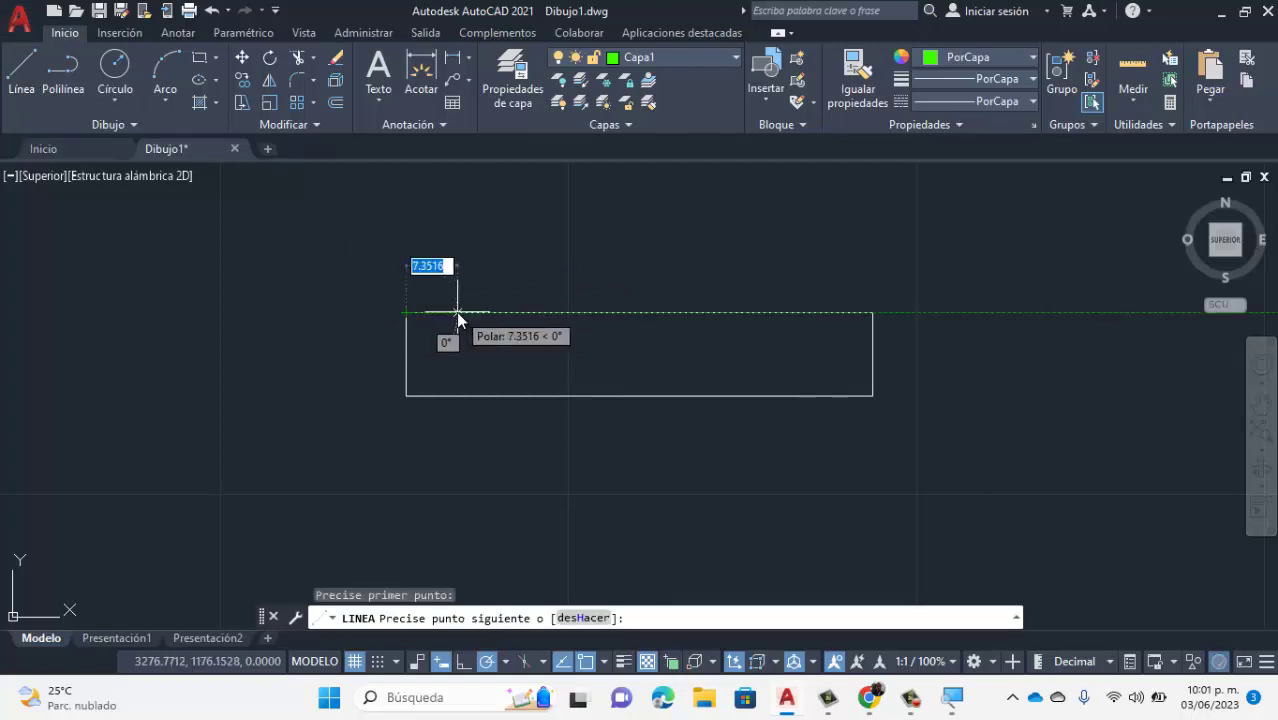
pyautogui.write('7')
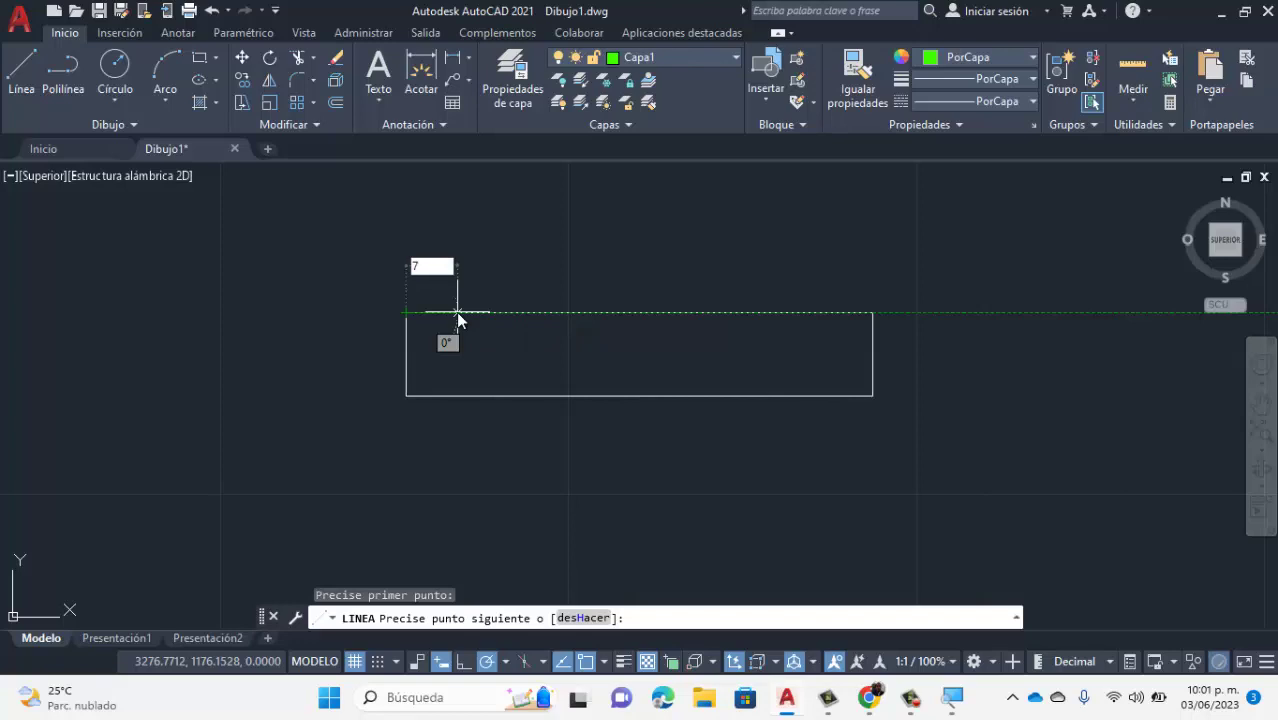
pyautogui.press('Return')
pyautogui.press('Escape')
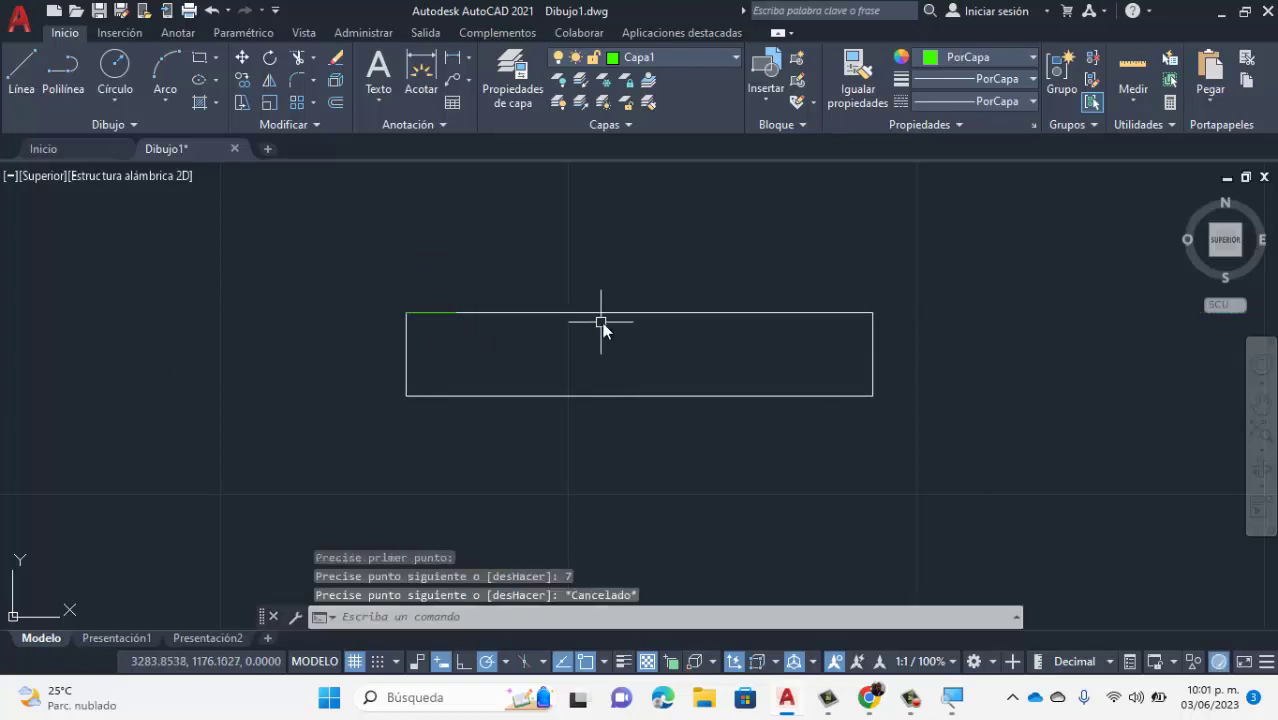
# Draw a circle of radius 7 centred on the inner end of the 7-unit line at the rectangle's upper-left corner.
pyautogui.scroll(4, 502, 322)
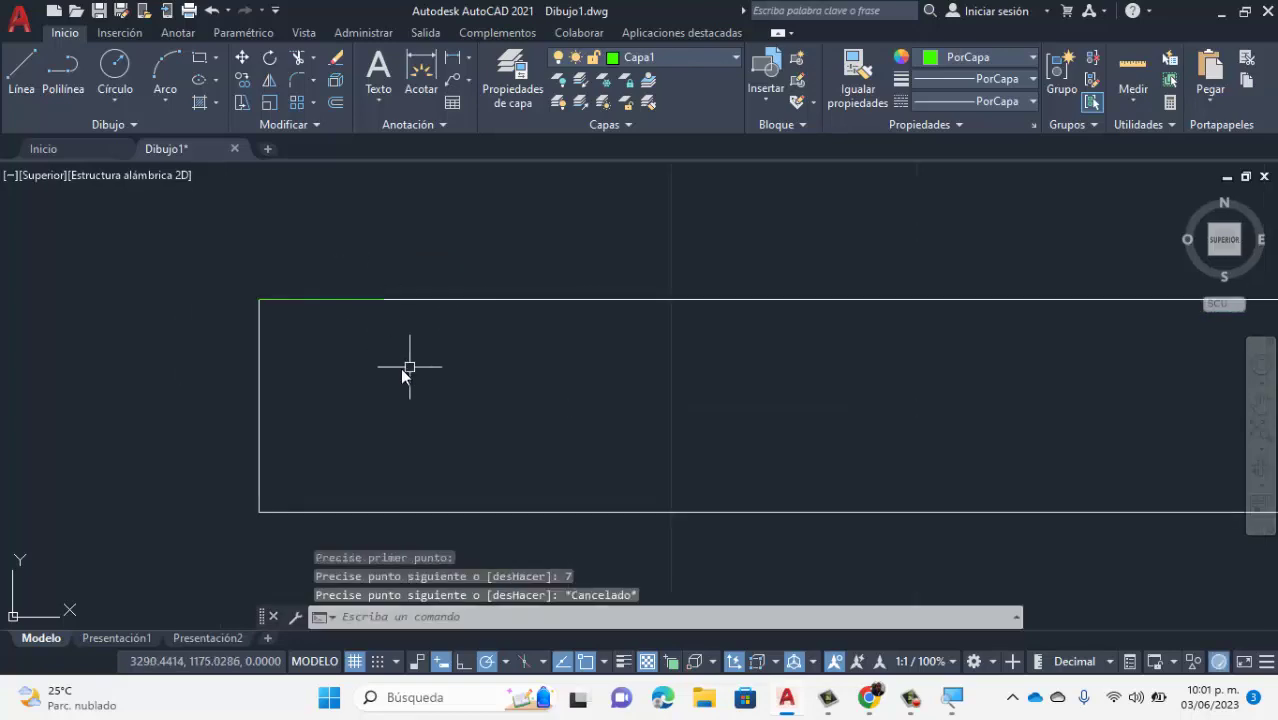
pyautogui.click(115, 65)
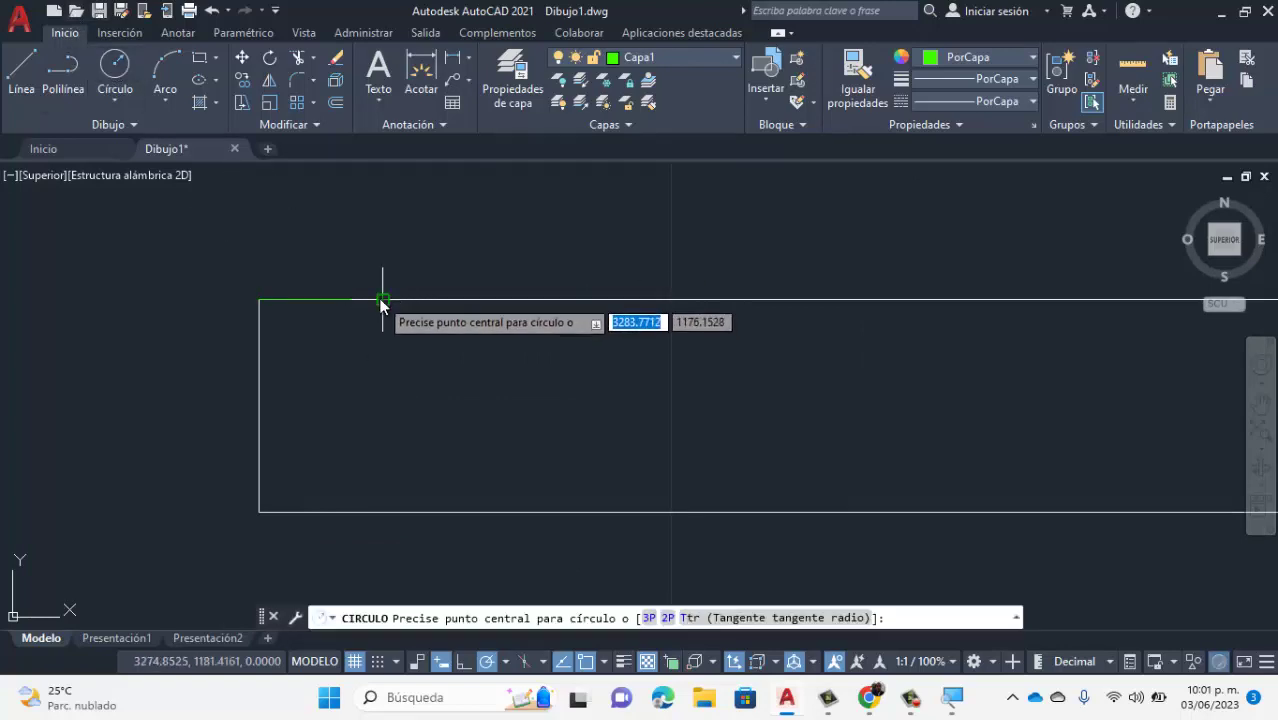
pyautogui.press('Escape')
pyautogui.click(116, 64)
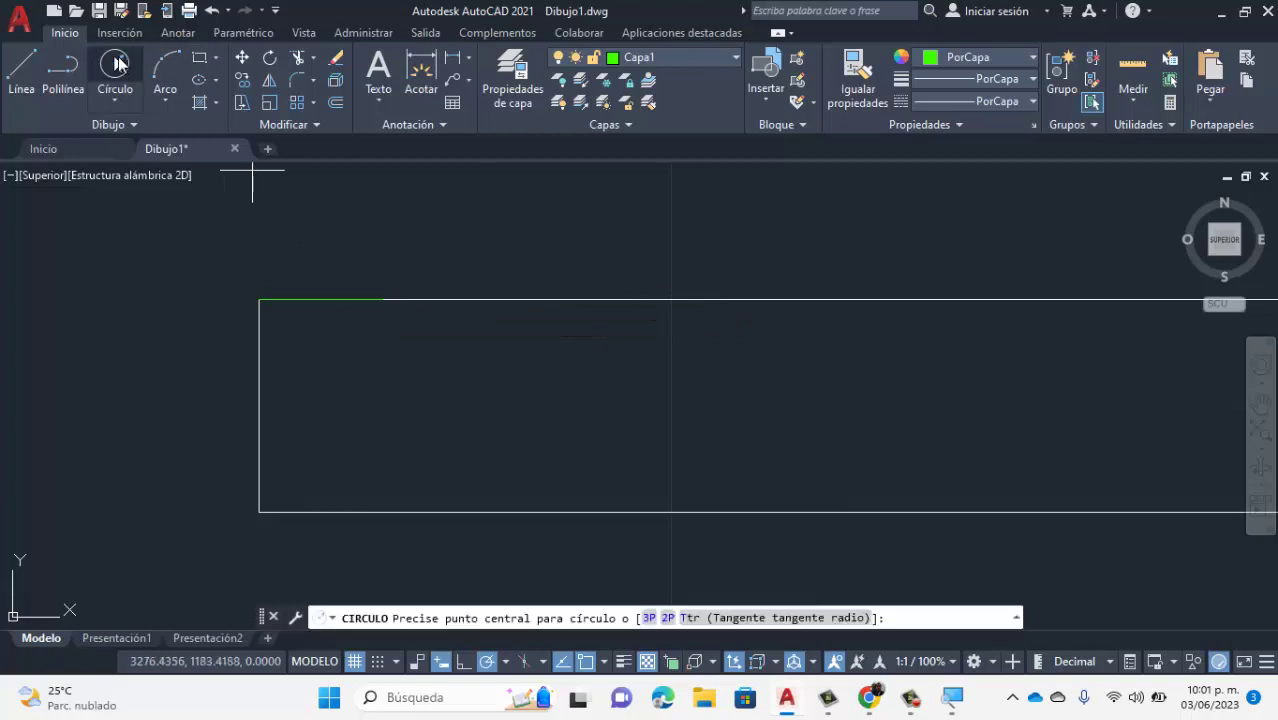
pyautogui.click(383, 299)
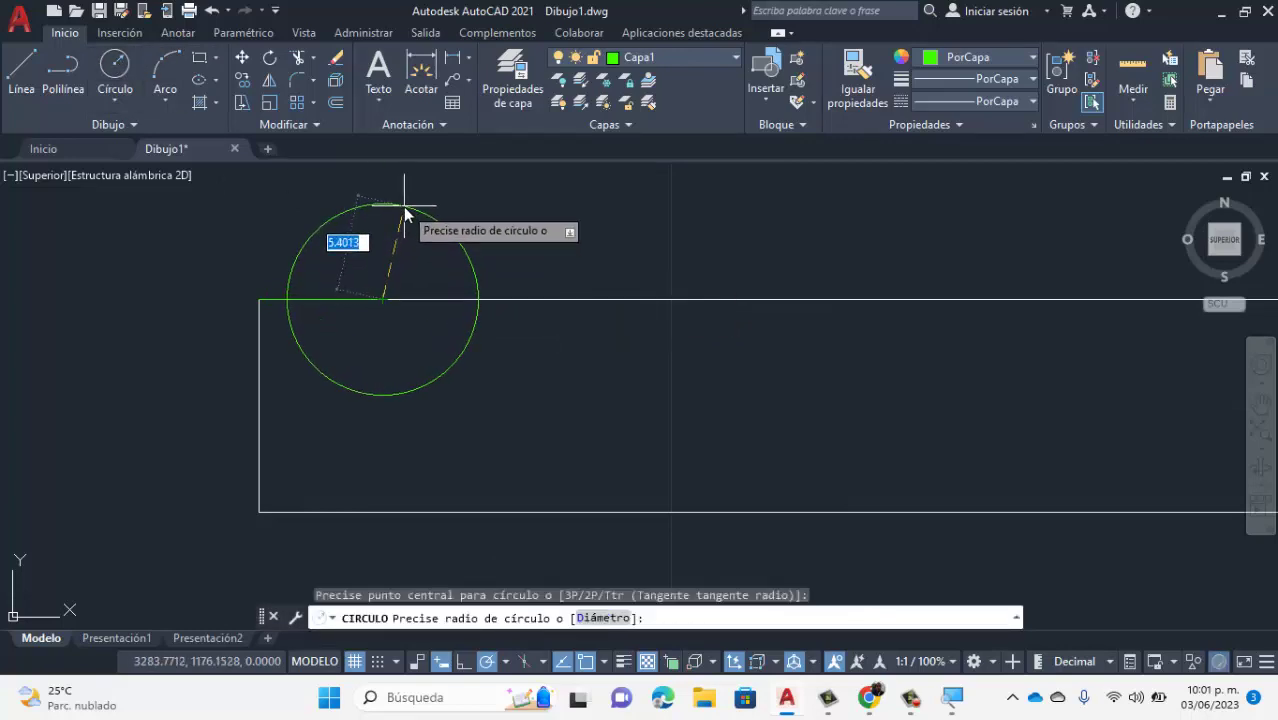
pyautogui.write('7')
pyautogui.press('Return')
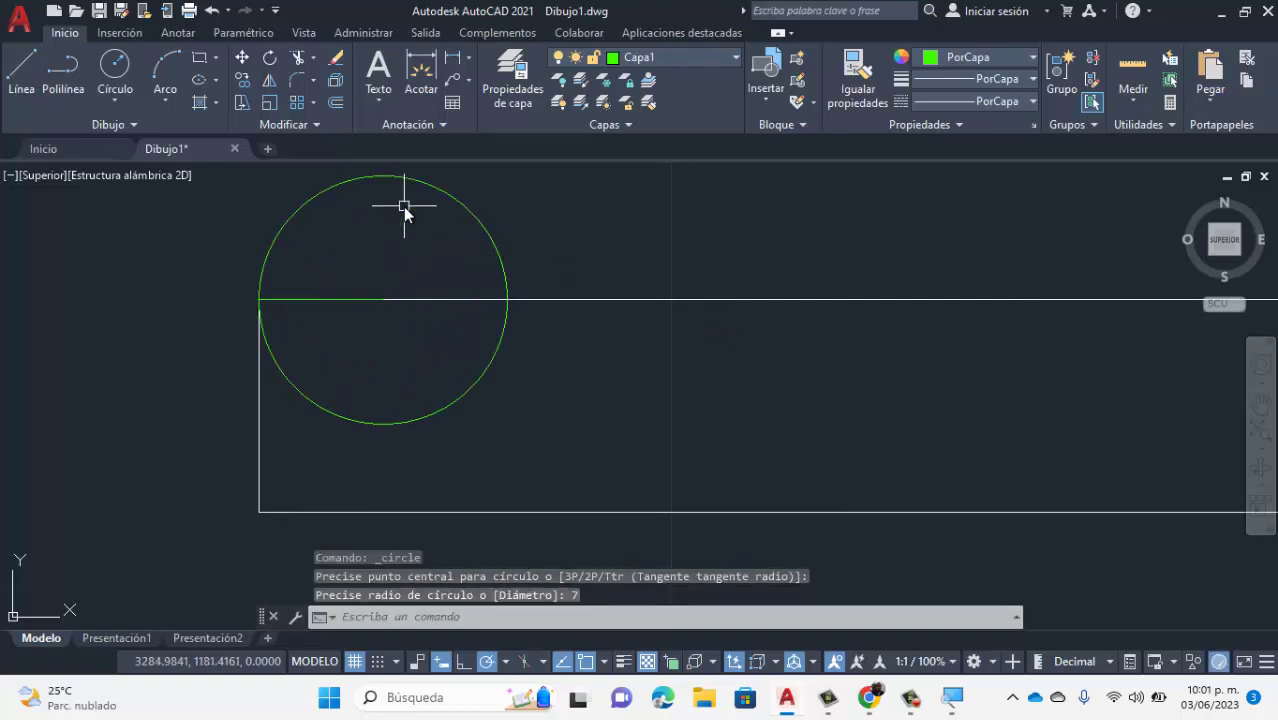
pyautogui.press('Escape')
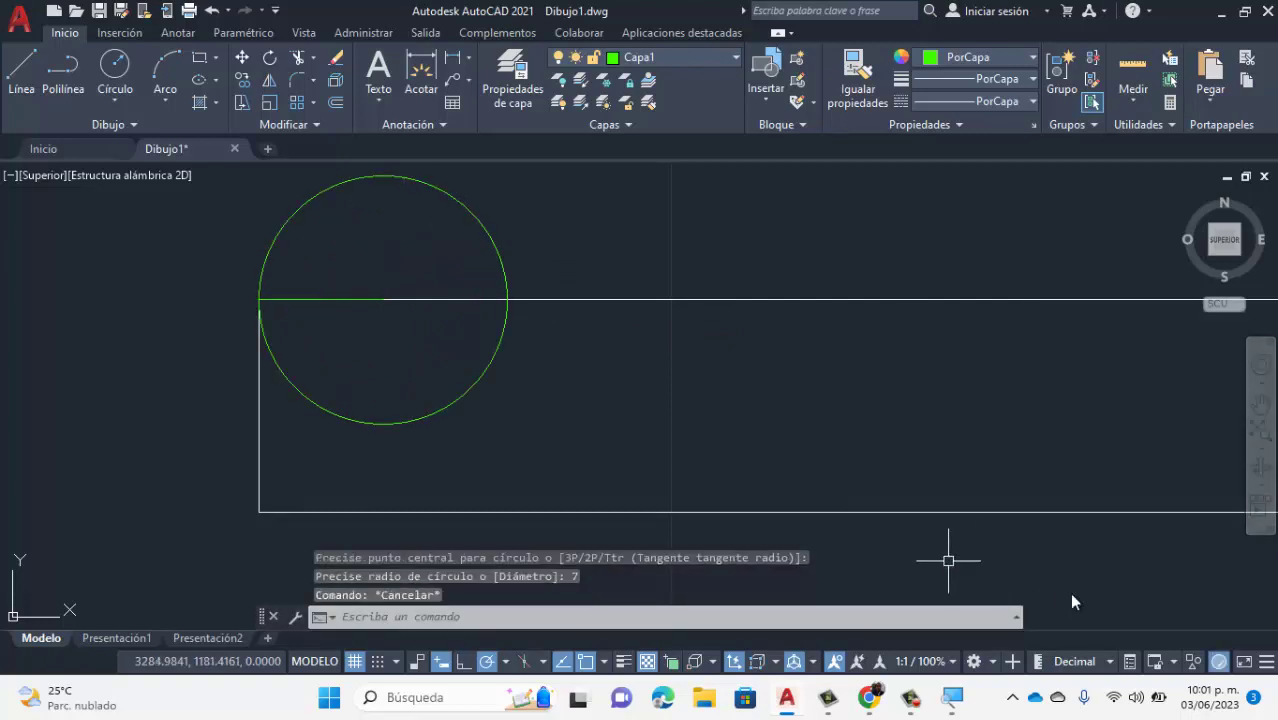
# Draw a 7-unit horizontal line from the base rectangle's upper-right corner inward along its top edge.
pyautogui.click(1261, 403)
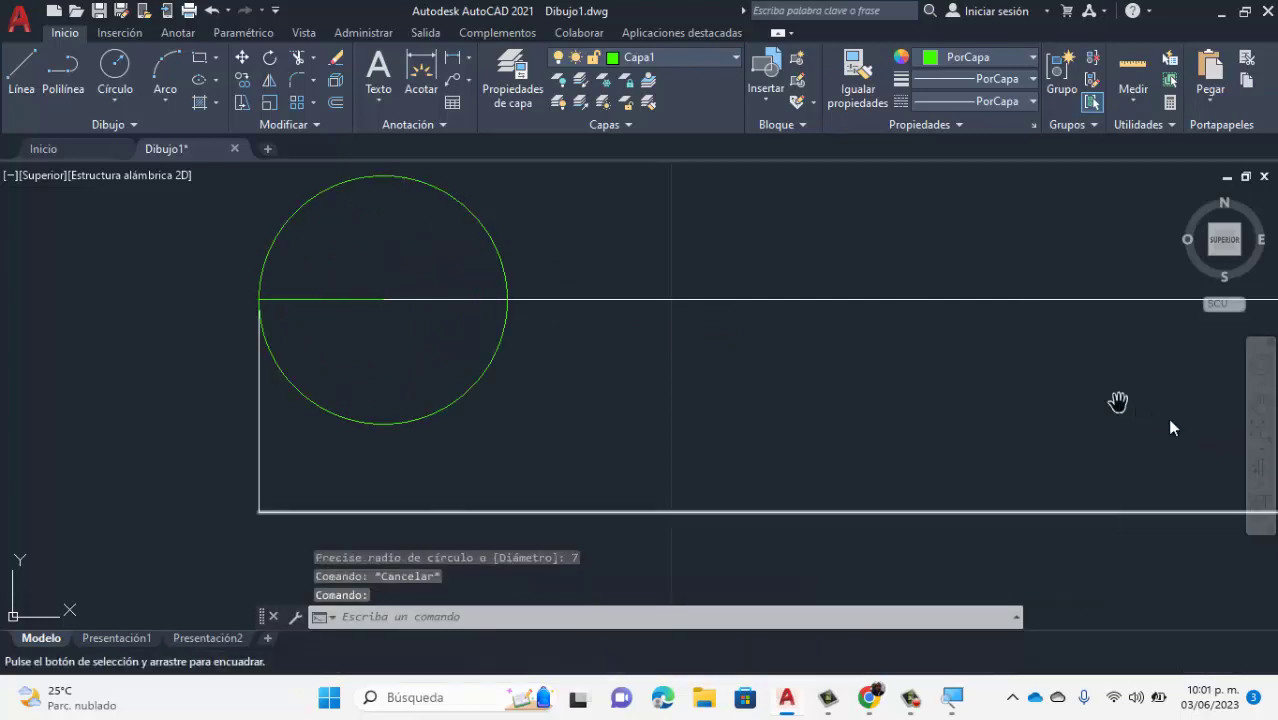
pyautogui.moveTo(1195, 360); pyautogui.dragTo(708, 414)
pyautogui.press('Escape')
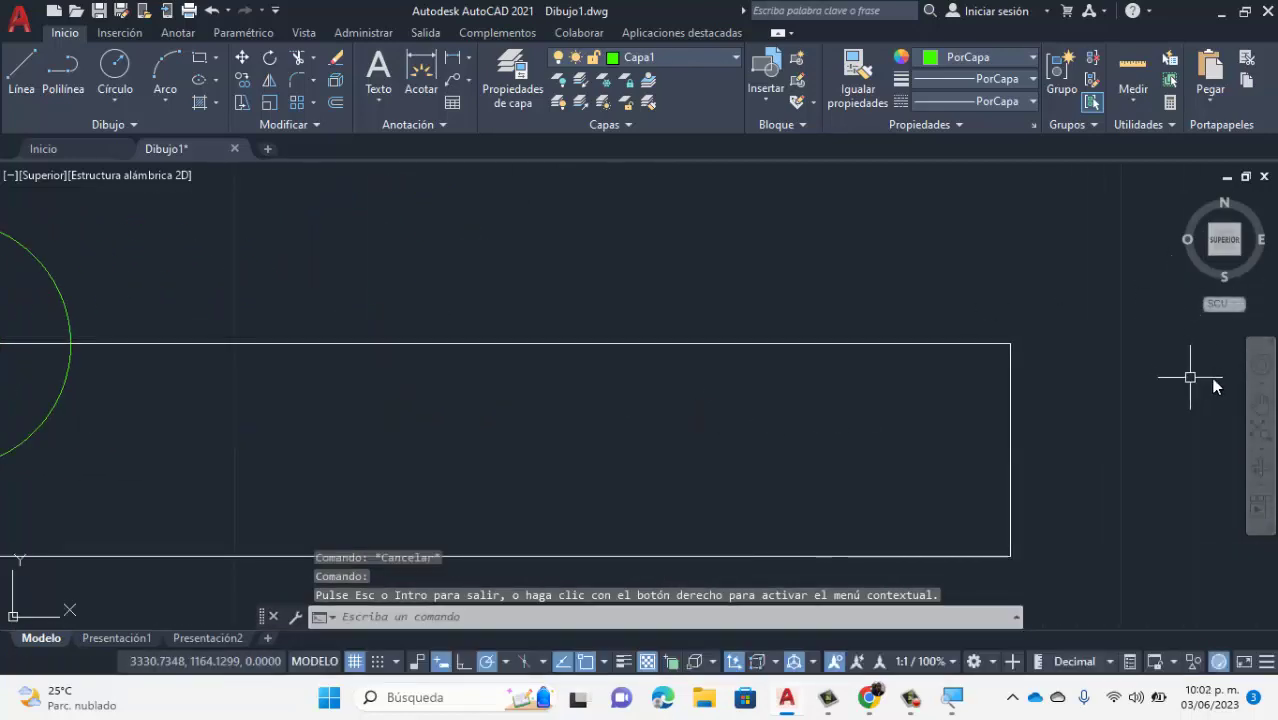
pyautogui.click(1259, 403)
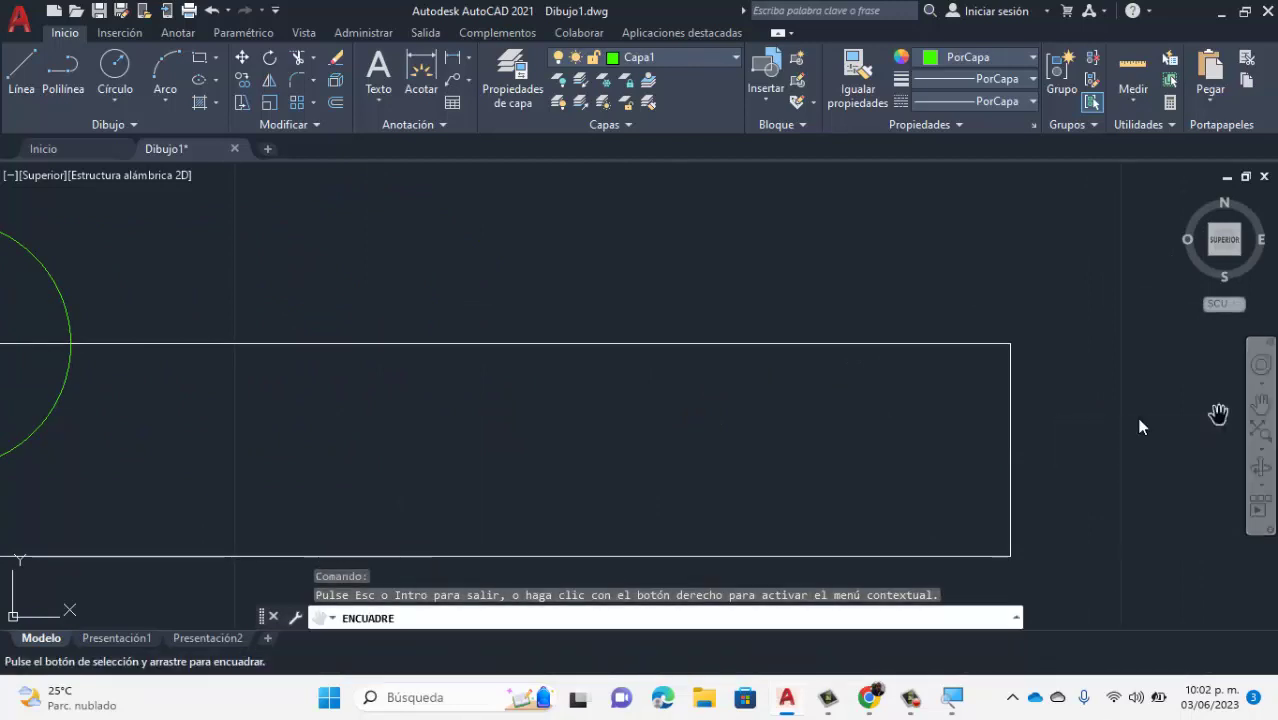
pyautogui.moveTo(901, 343); pyautogui.dragTo(845, 332)
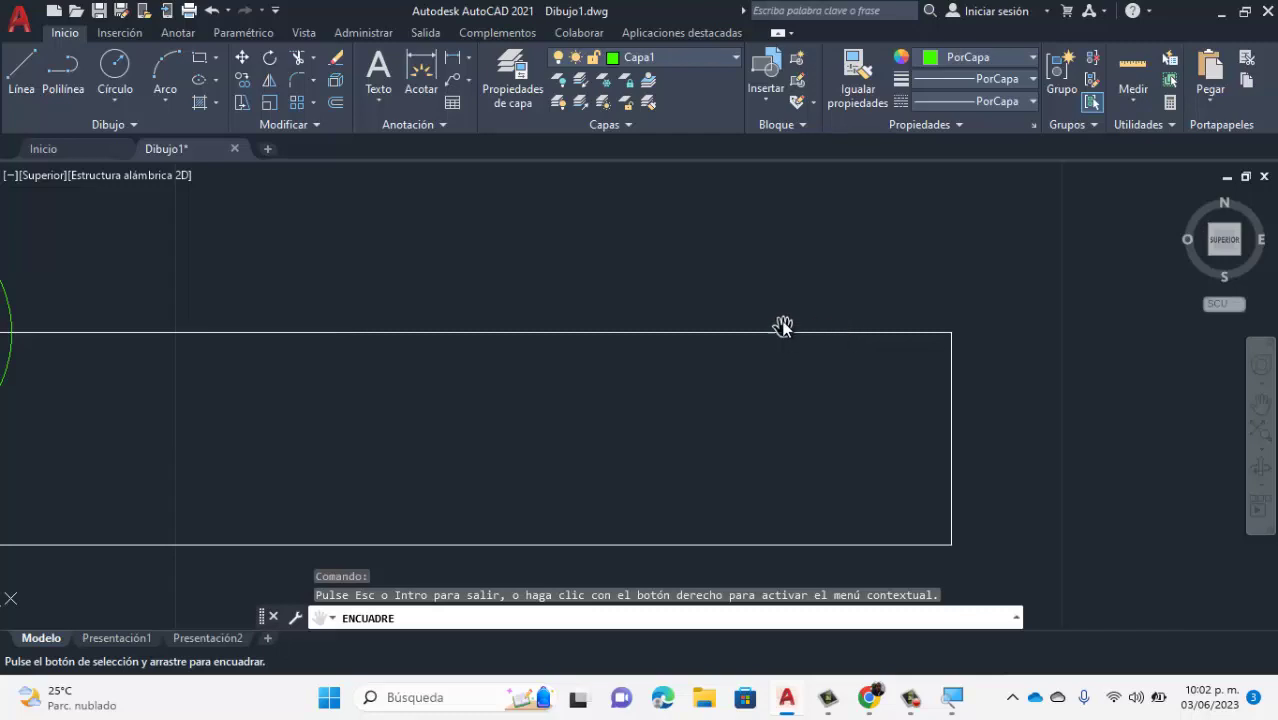
pyautogui.press('Escape')
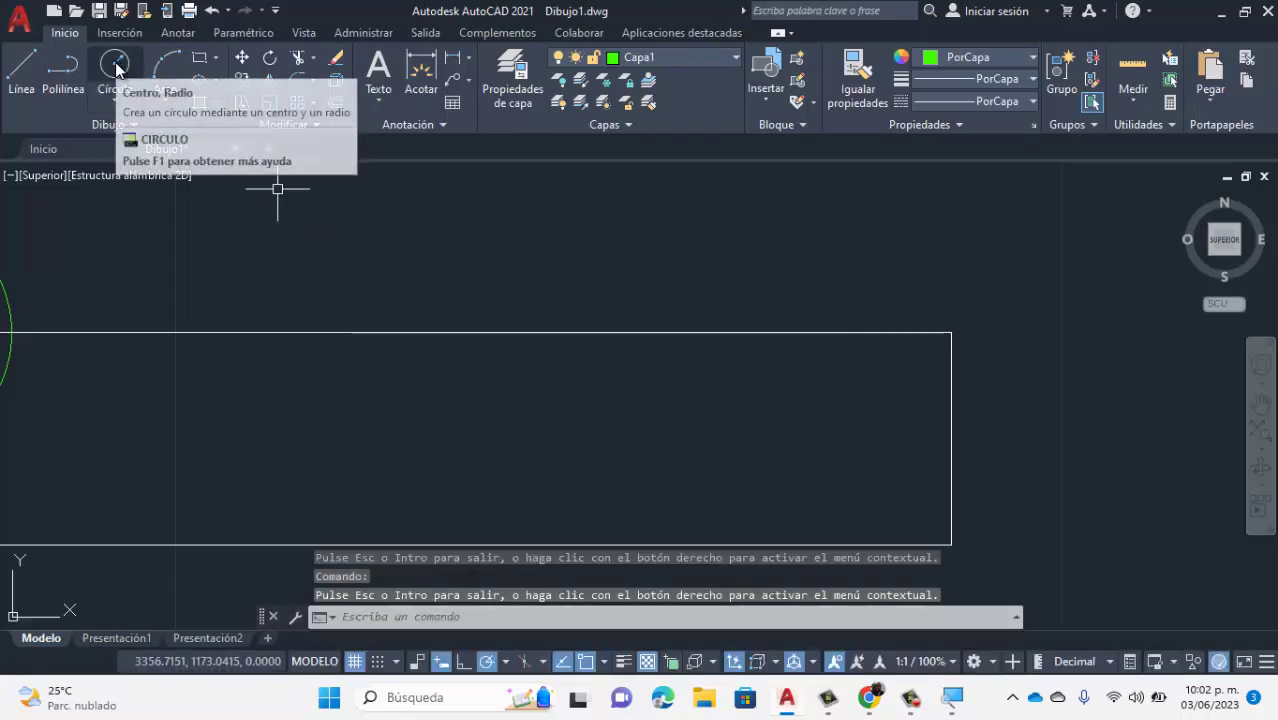
pyautogui.click(22, 66)
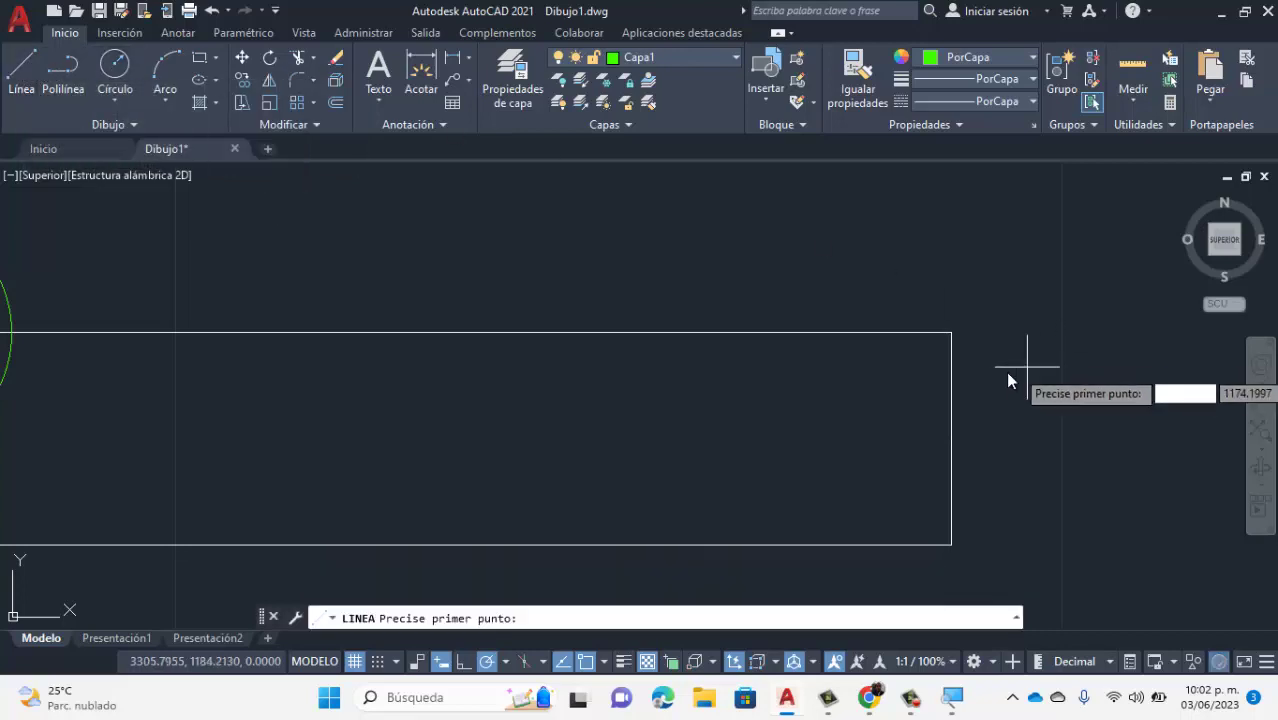
pyautogui.click(951, 333)
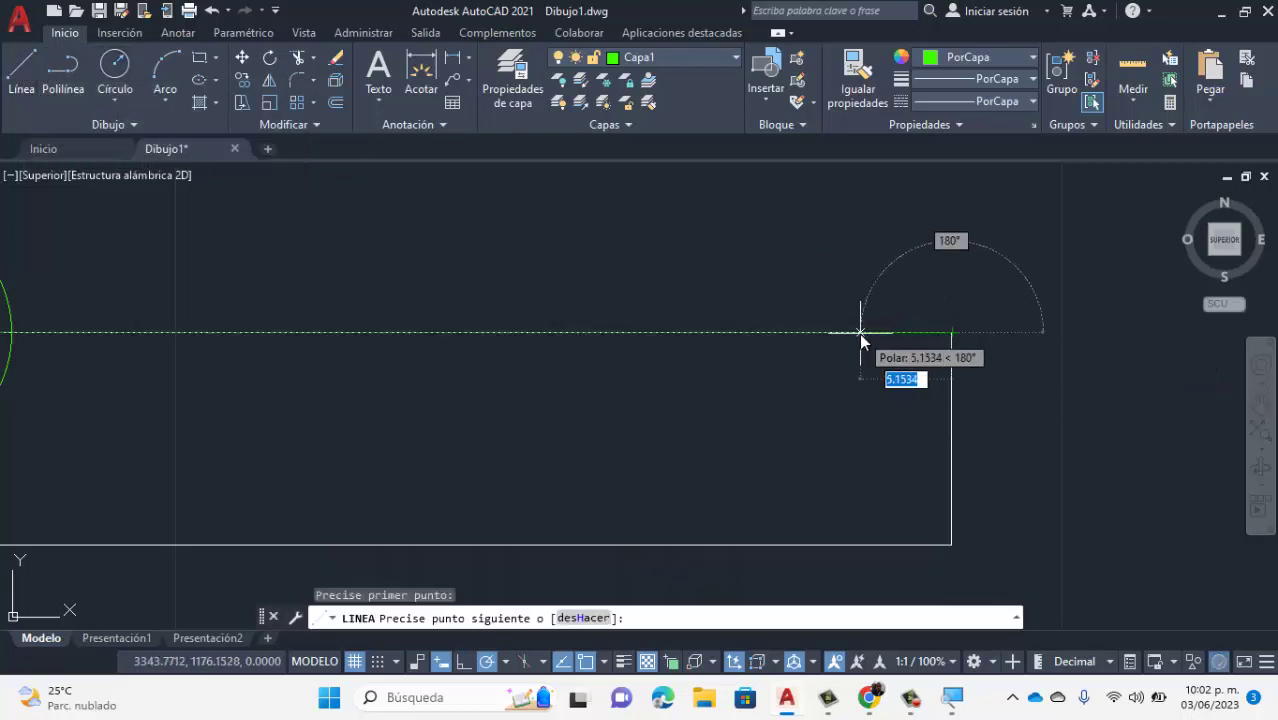
pyautogui.press('BackSpace')
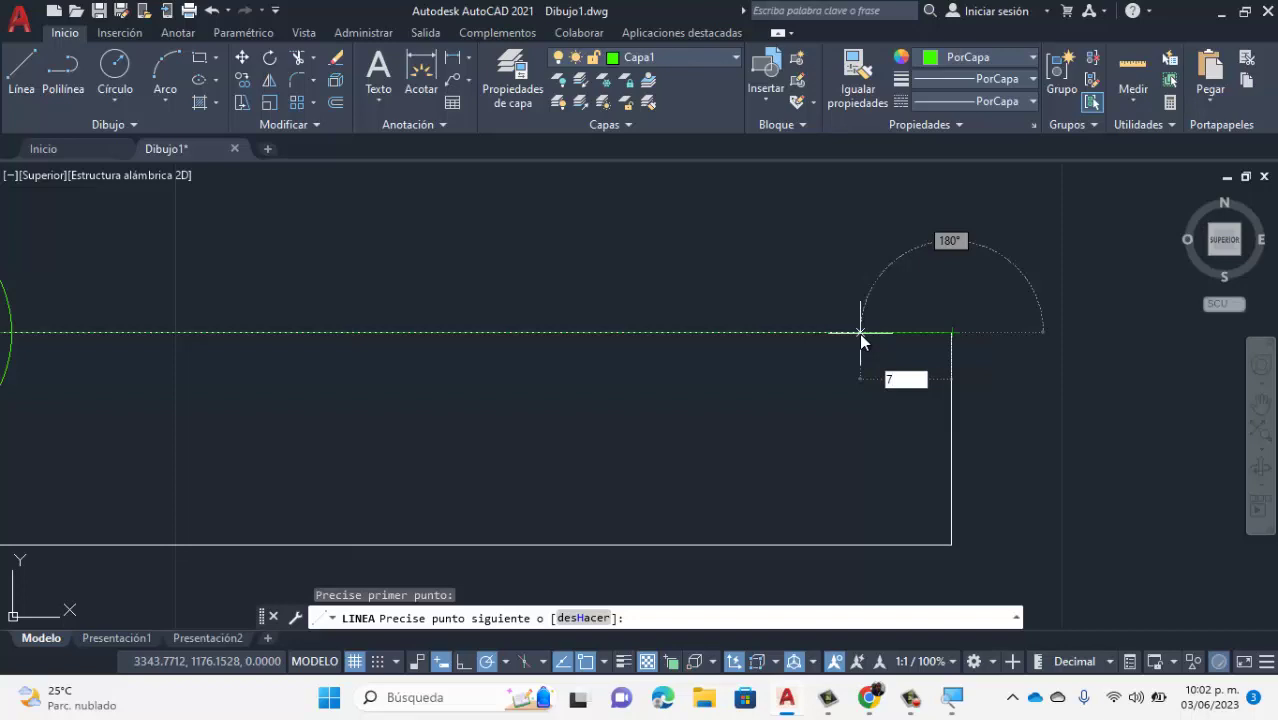
pyautogui.write('7')
pyautogui.press('Return')
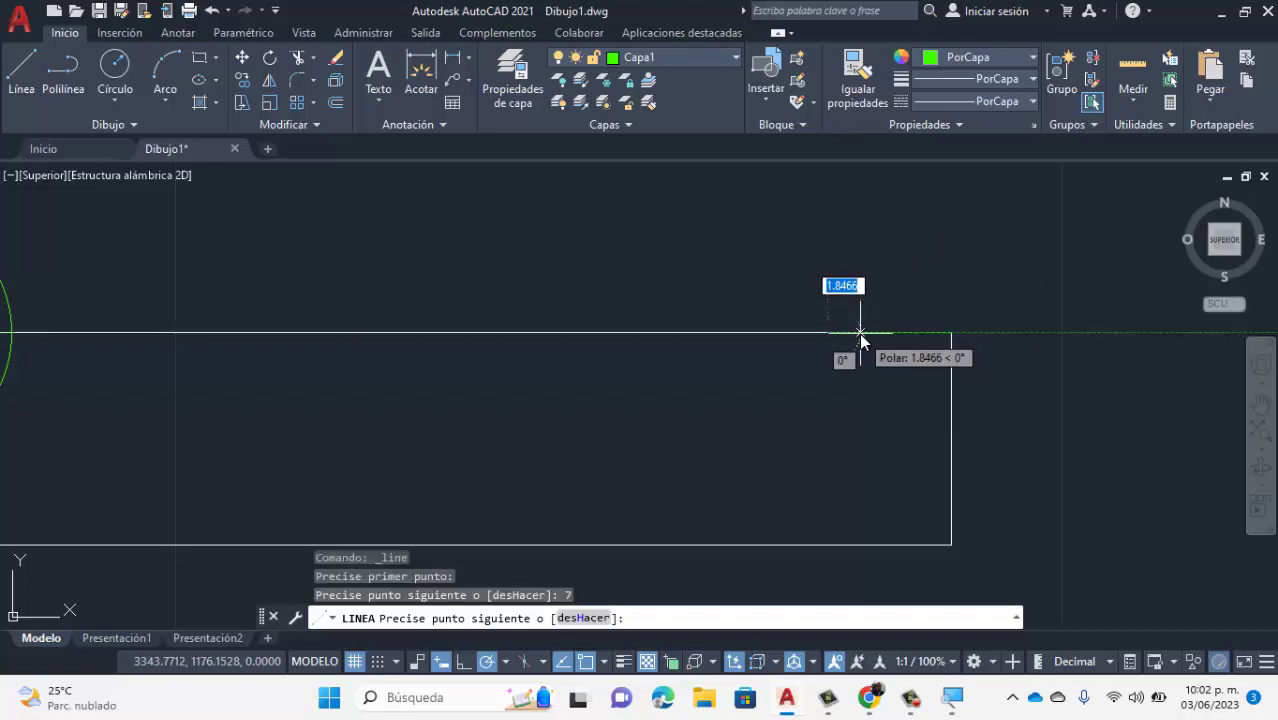
pyautogui.press('Escape')
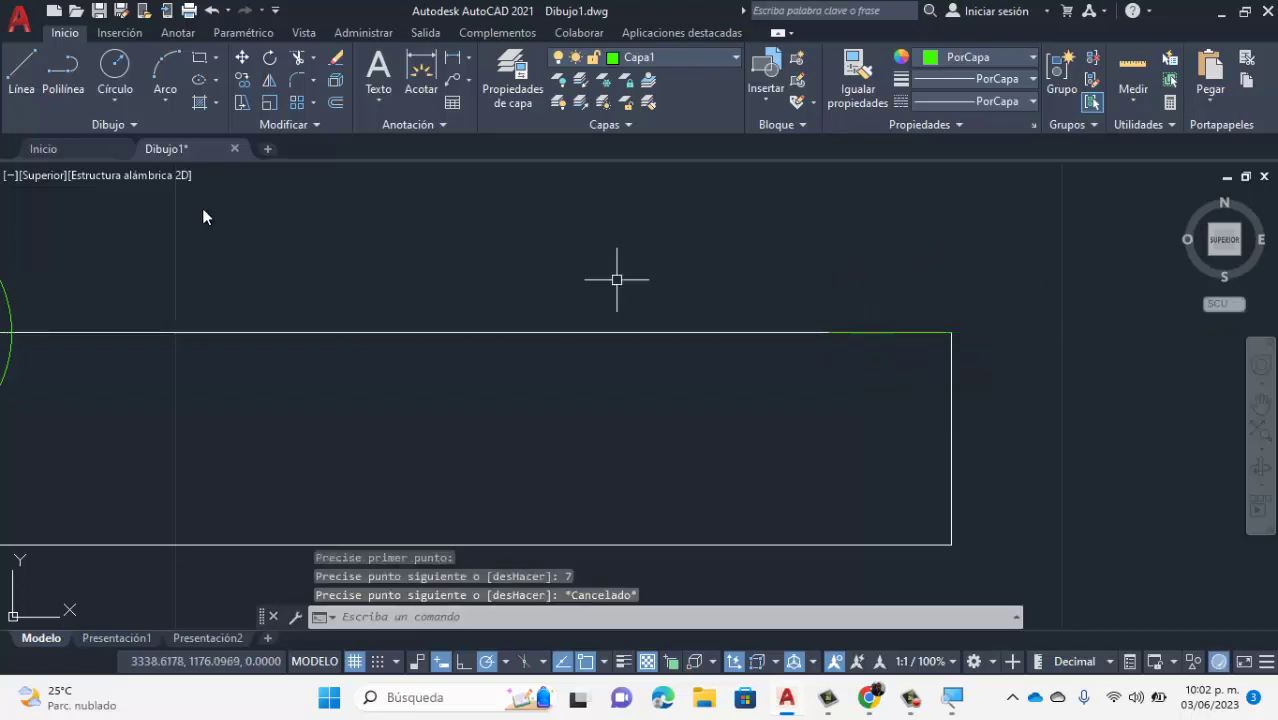
# Draw a circle of radius 7 centred on the inner end of the 7-unit line at the rectangle's upper-right corner.
pyautogui.click(115, 70)
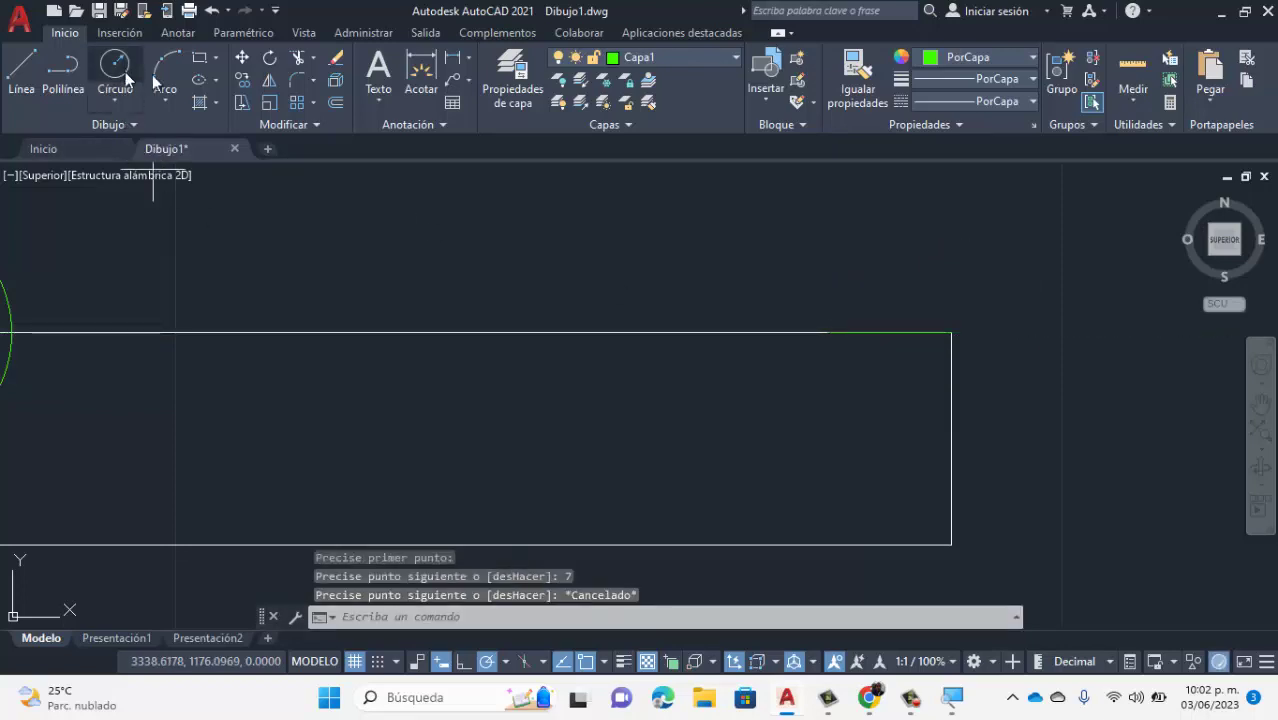
pyautogui.click(828, 331)
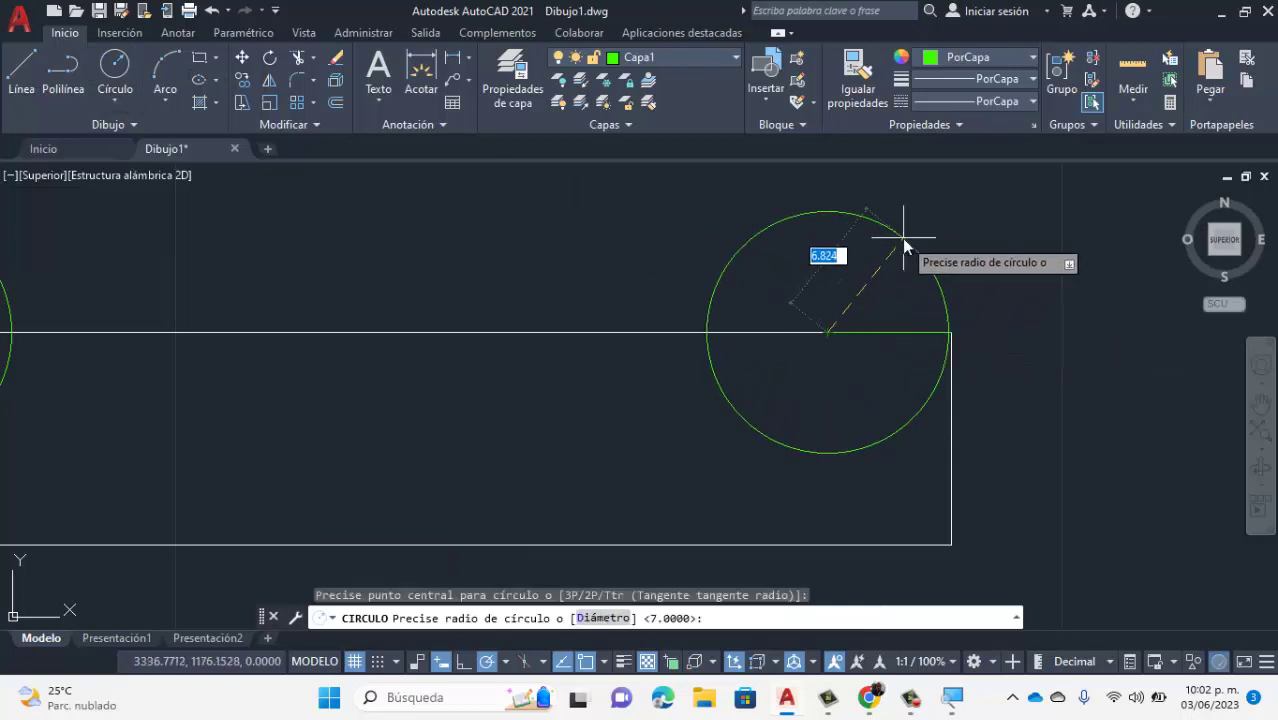
pyautogui.write('7')
pyautogui.press('Return')
pyautogui.press('Escape')
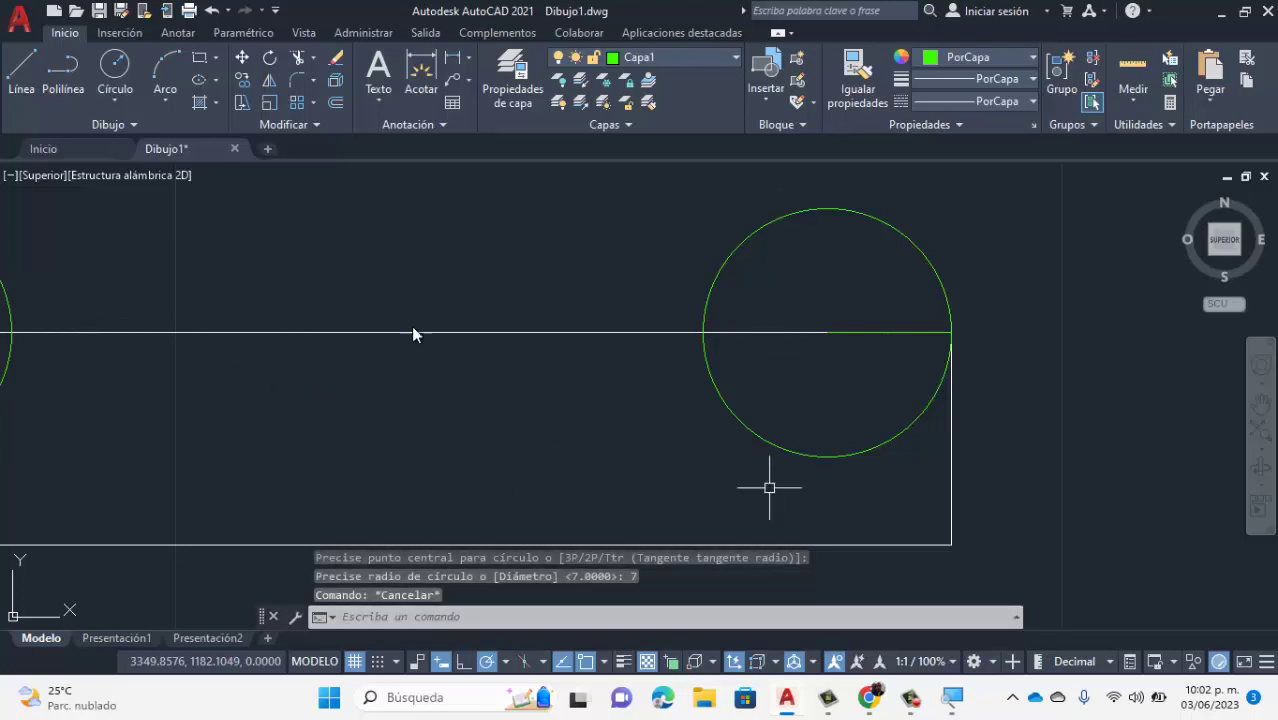
pyautogui.press('Escape')
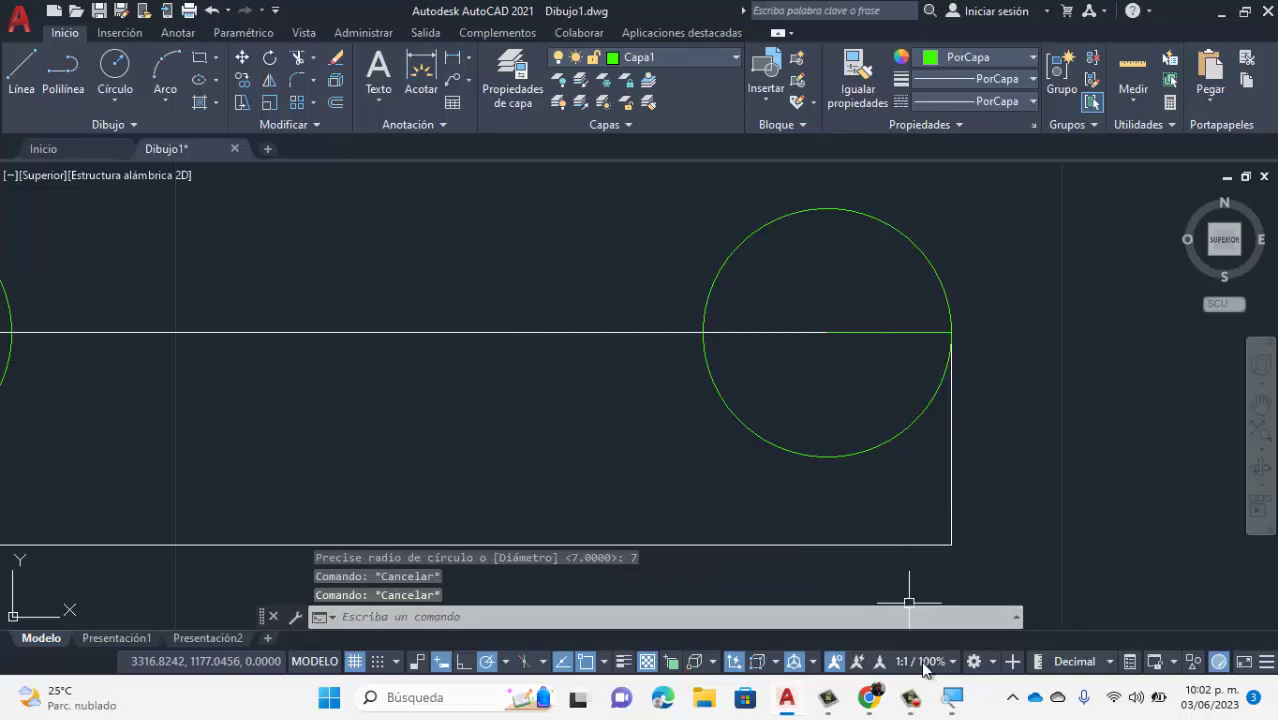
pyautogui.click(953, 699)
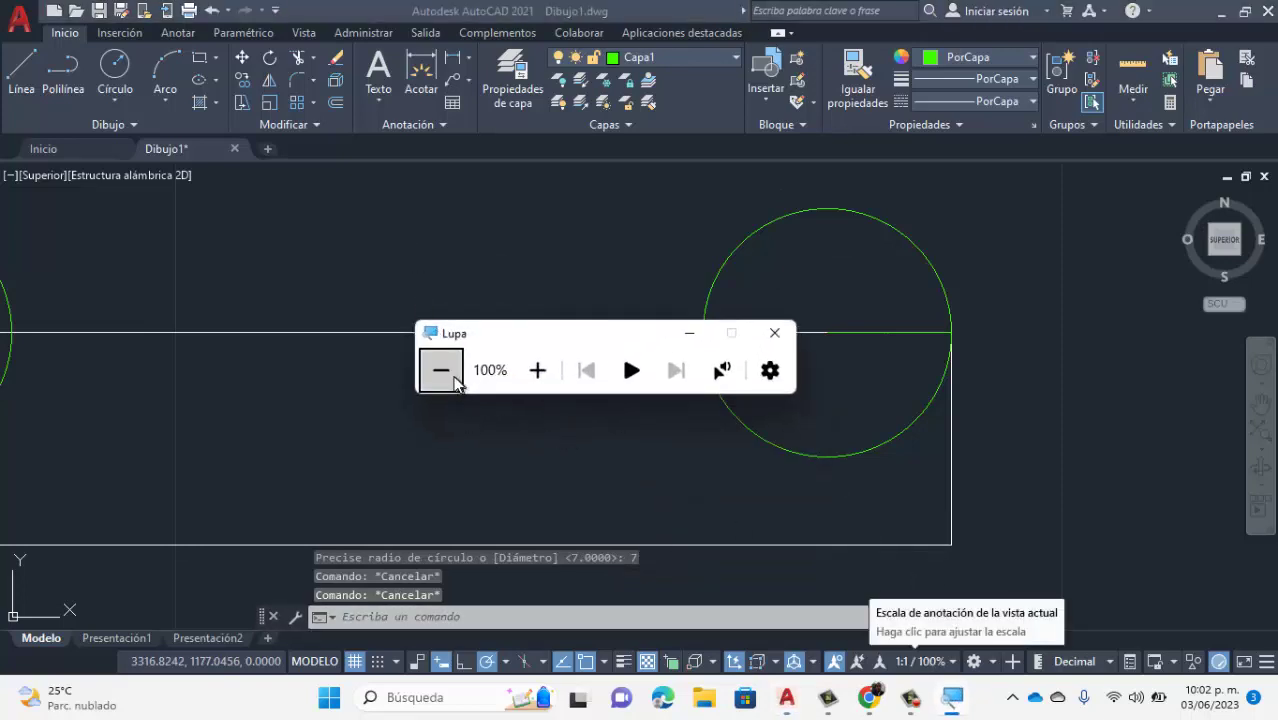
pyautogui.click(690, 334)
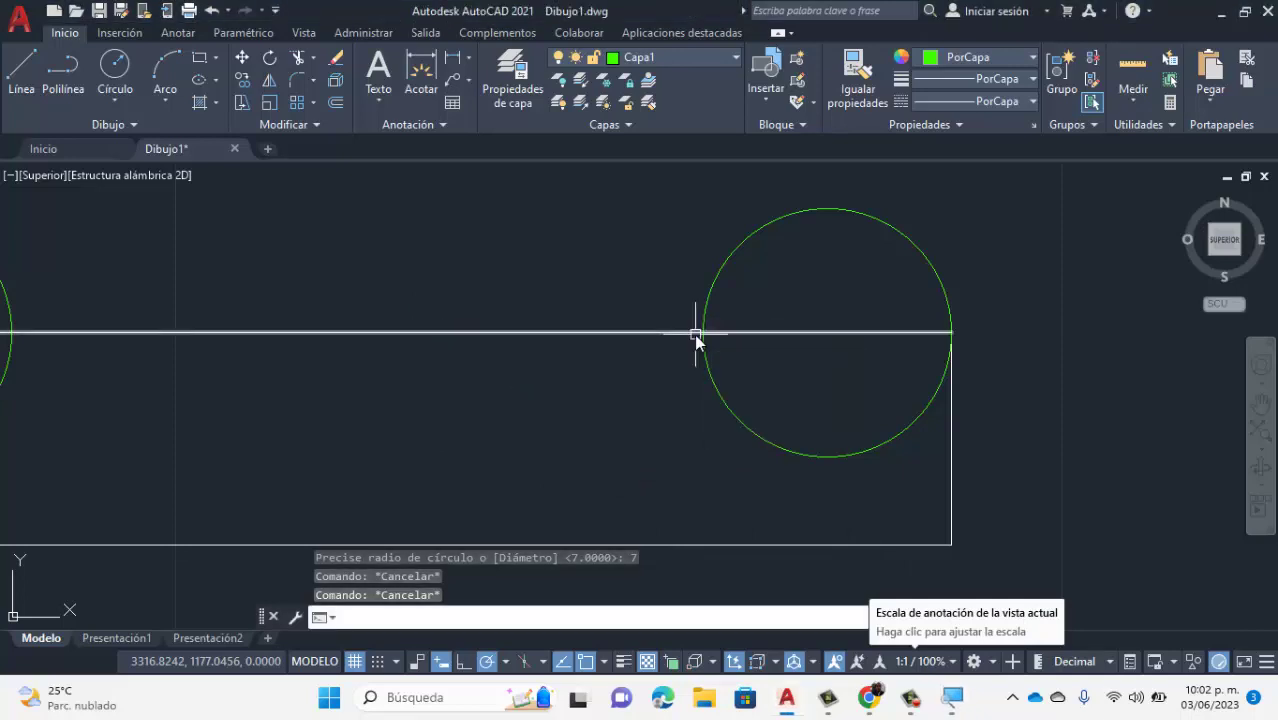
pyautogui.click(958, 700)
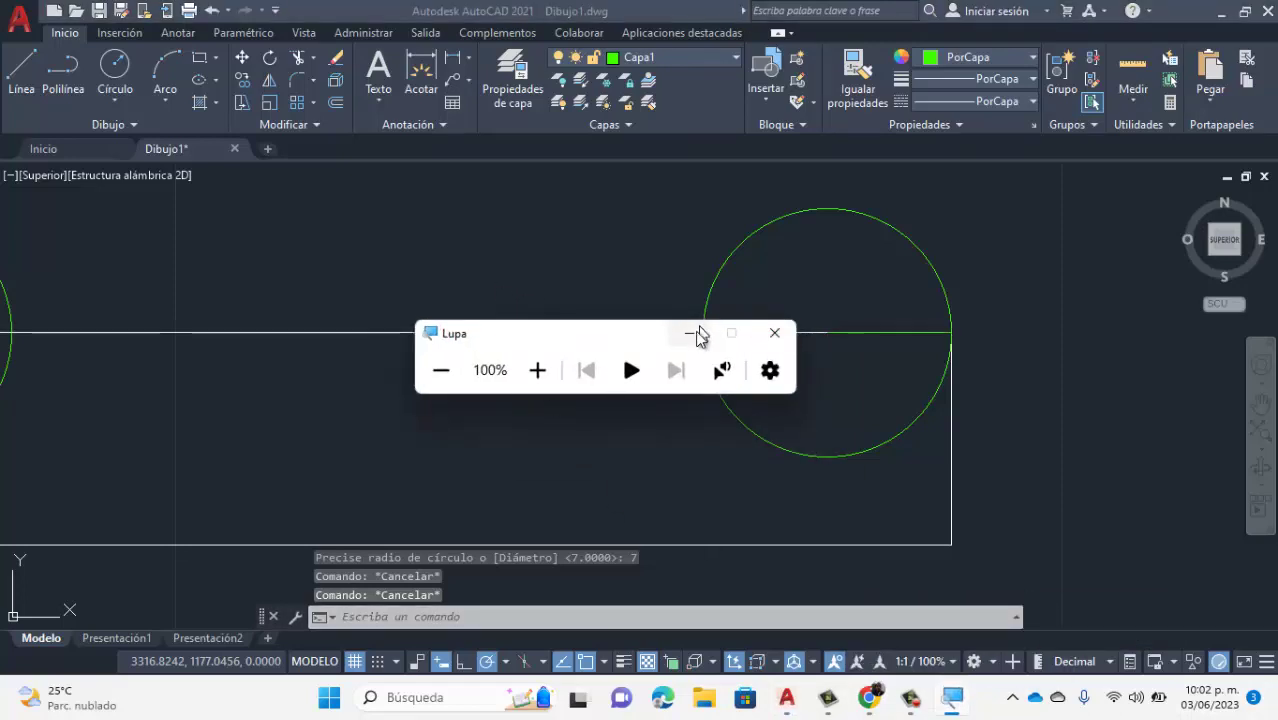
pyautogui.scroll(-7, 537, 339)
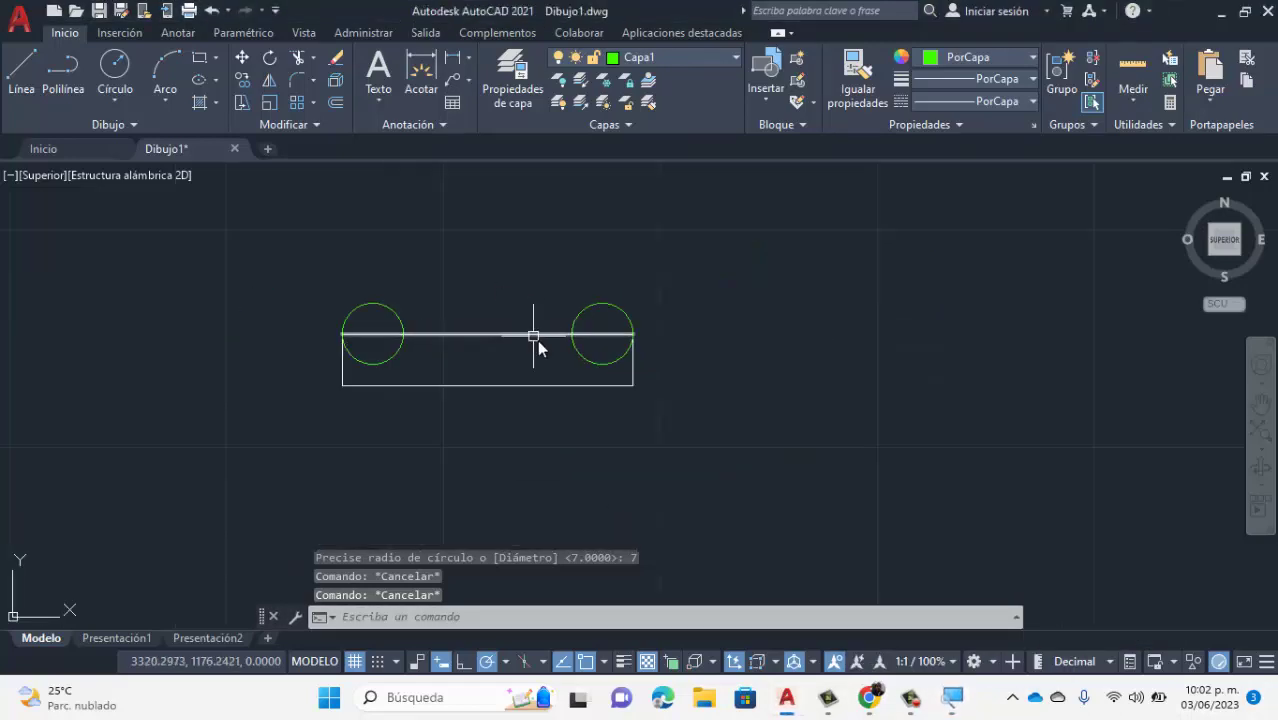
pyautogui.scroll(2, 540, 340)
pyautogui.scroll(2, 541, 341)
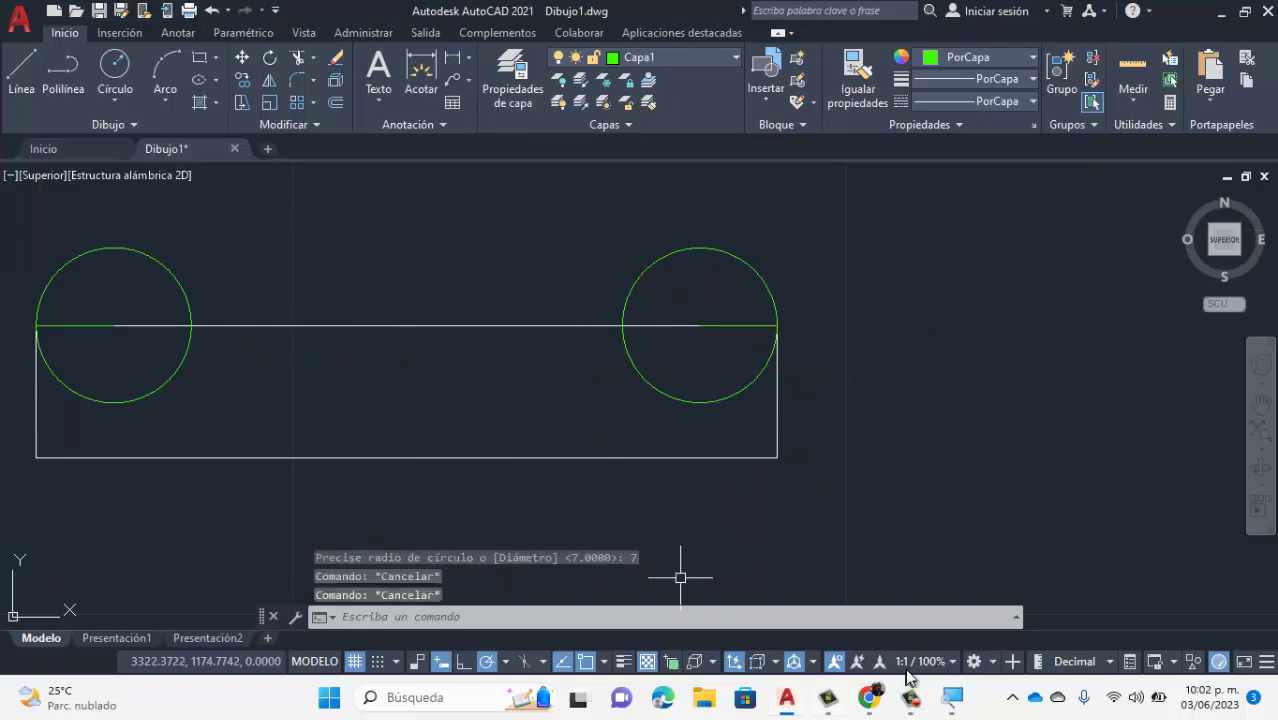
# Check the lines and dimensions around the base circles in Practica copa.pdf in Chrome and return to AutoCAD.
pyautogui.click(871, 697)
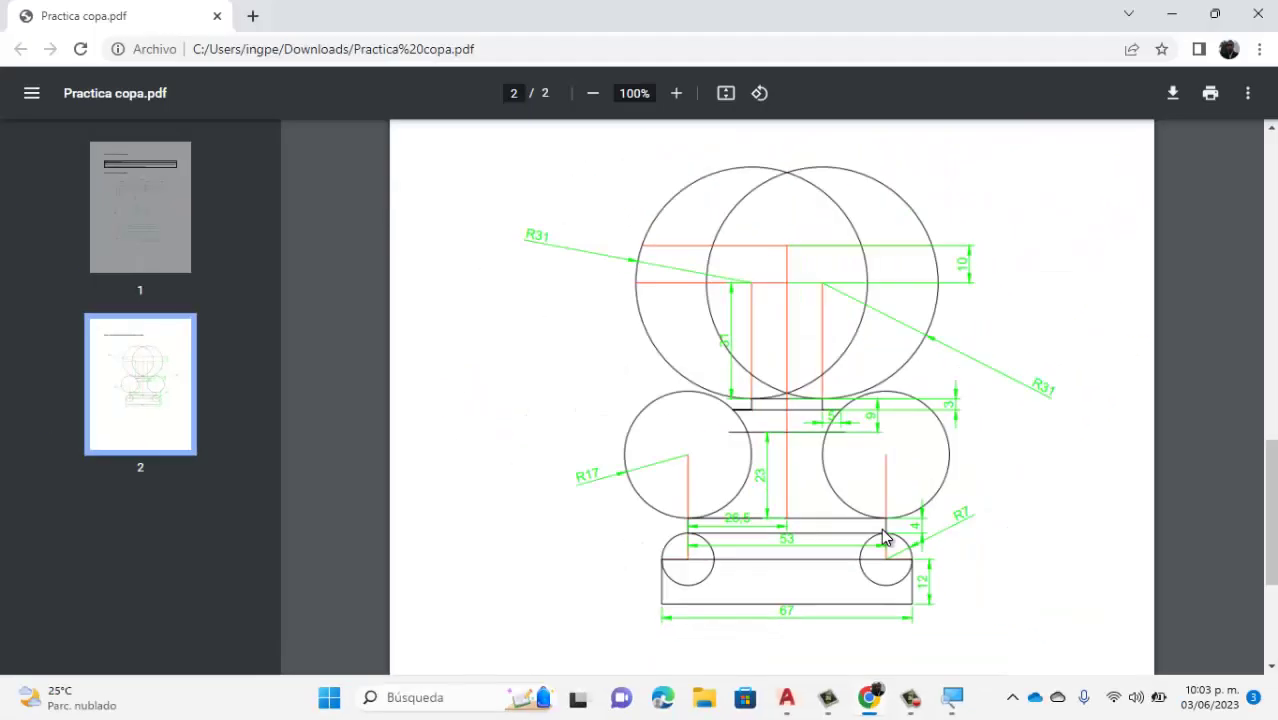
pyautogui.click(797, 706)
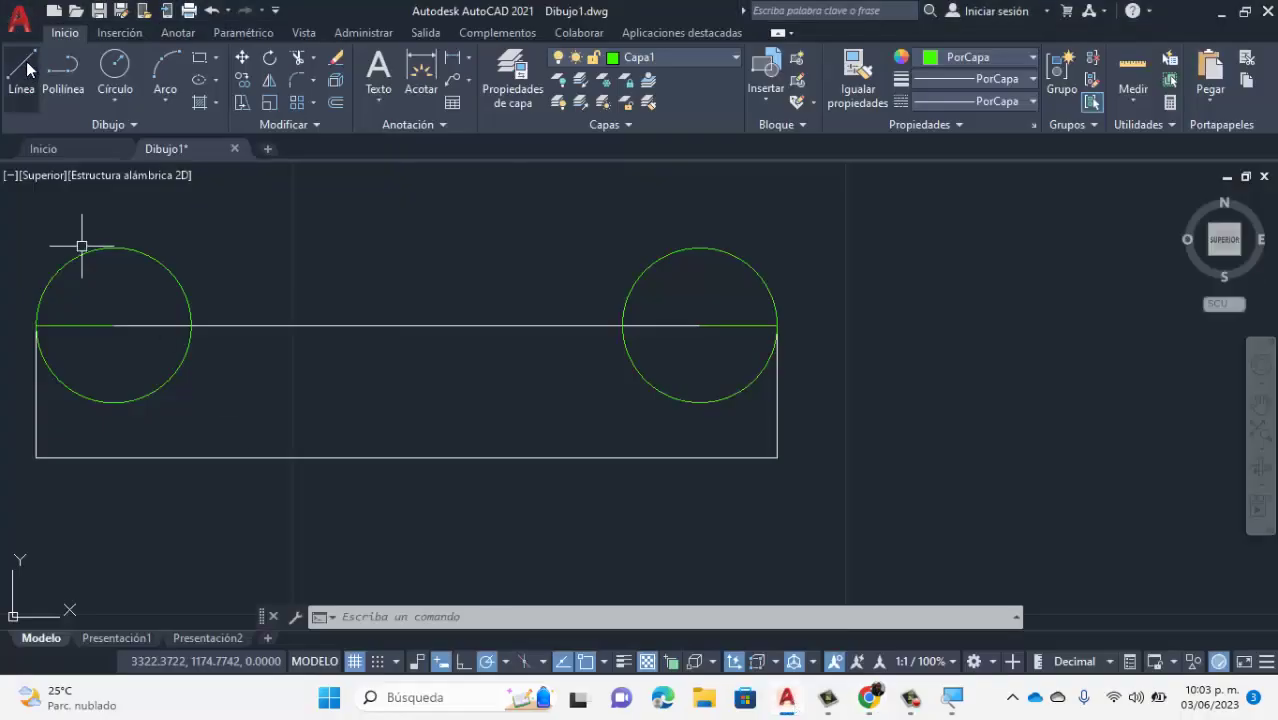
pyautogui.click(645, 58)
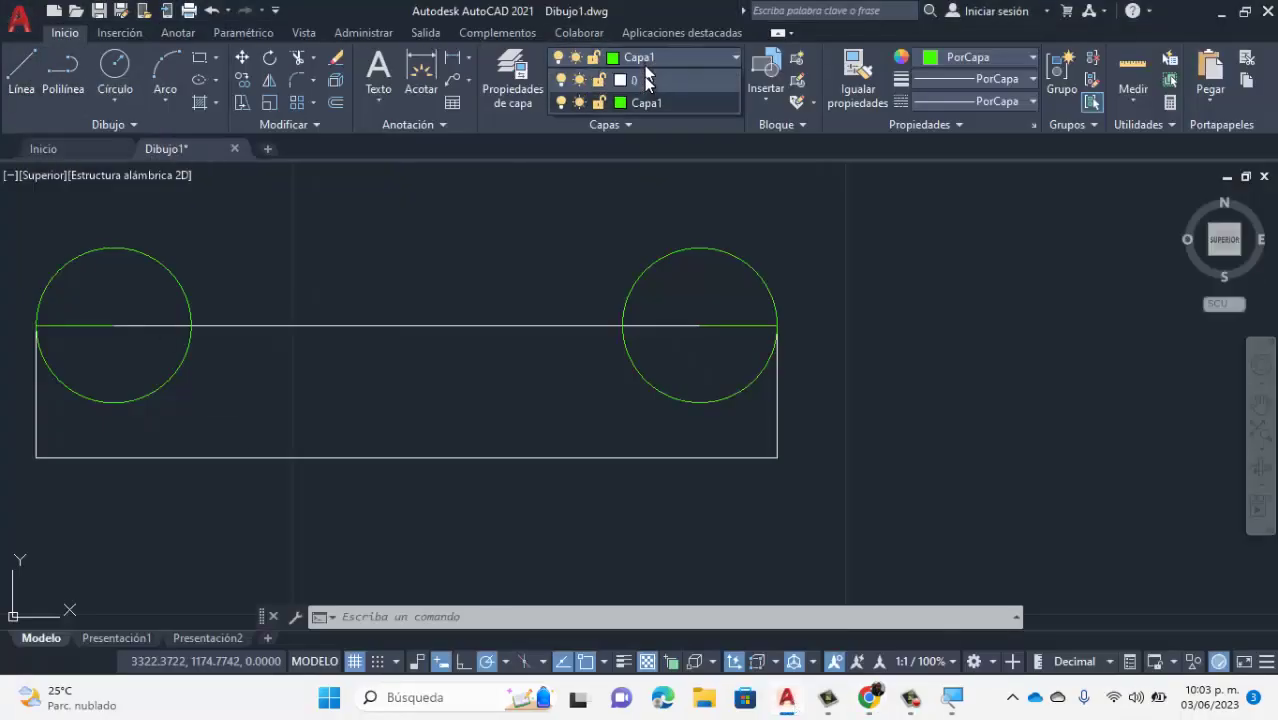
pyautogui.click(640, 80)
pyautogui.click(22, 72)
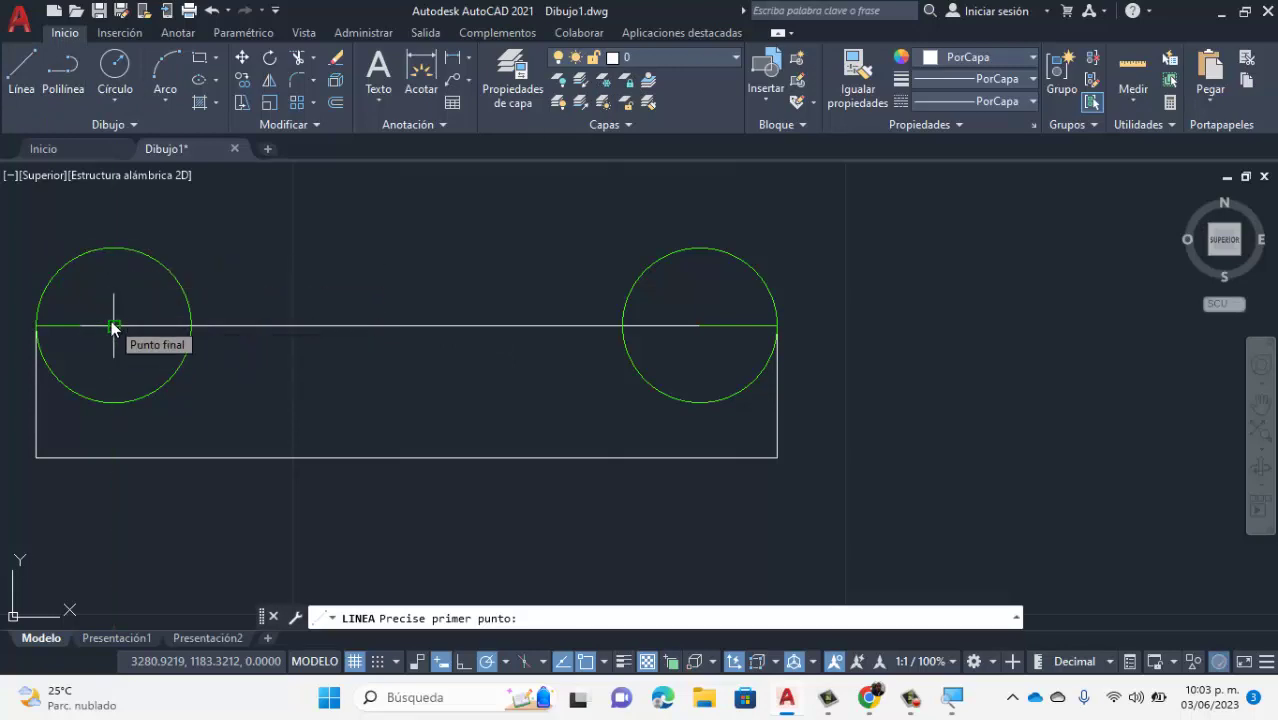
pyautogui.press('Escape')
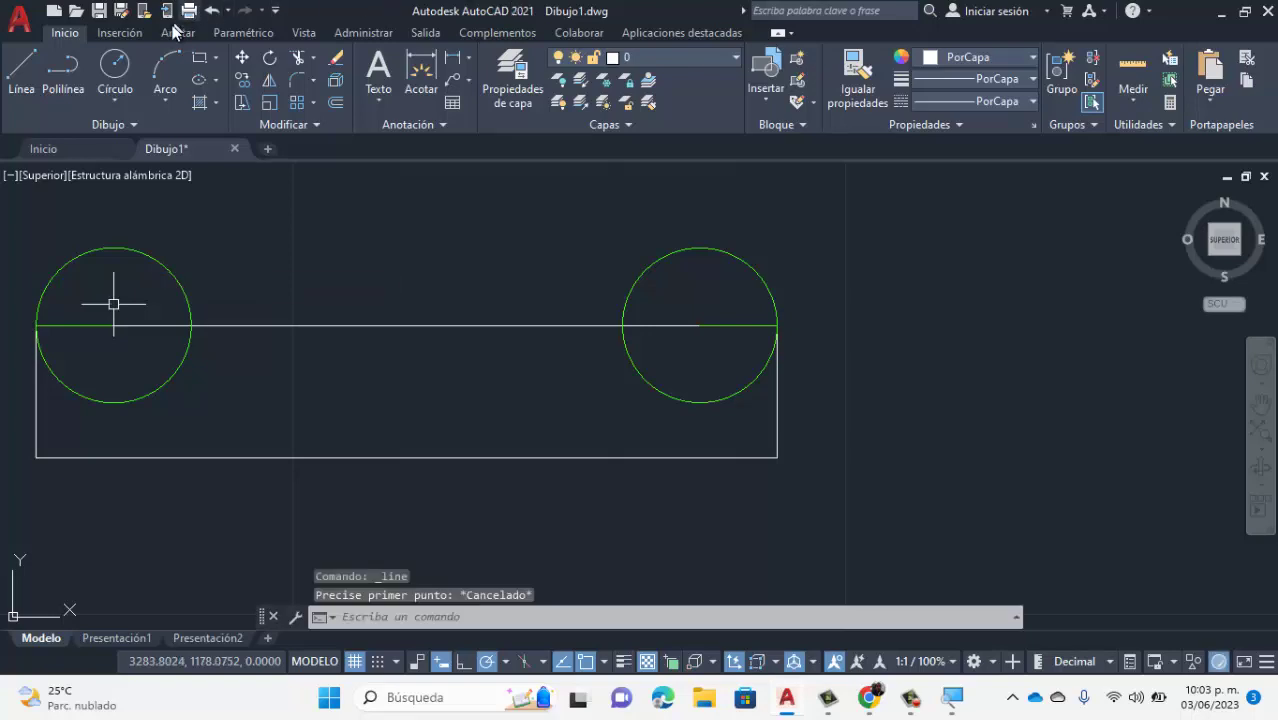
pyautogui.click(653, 60)
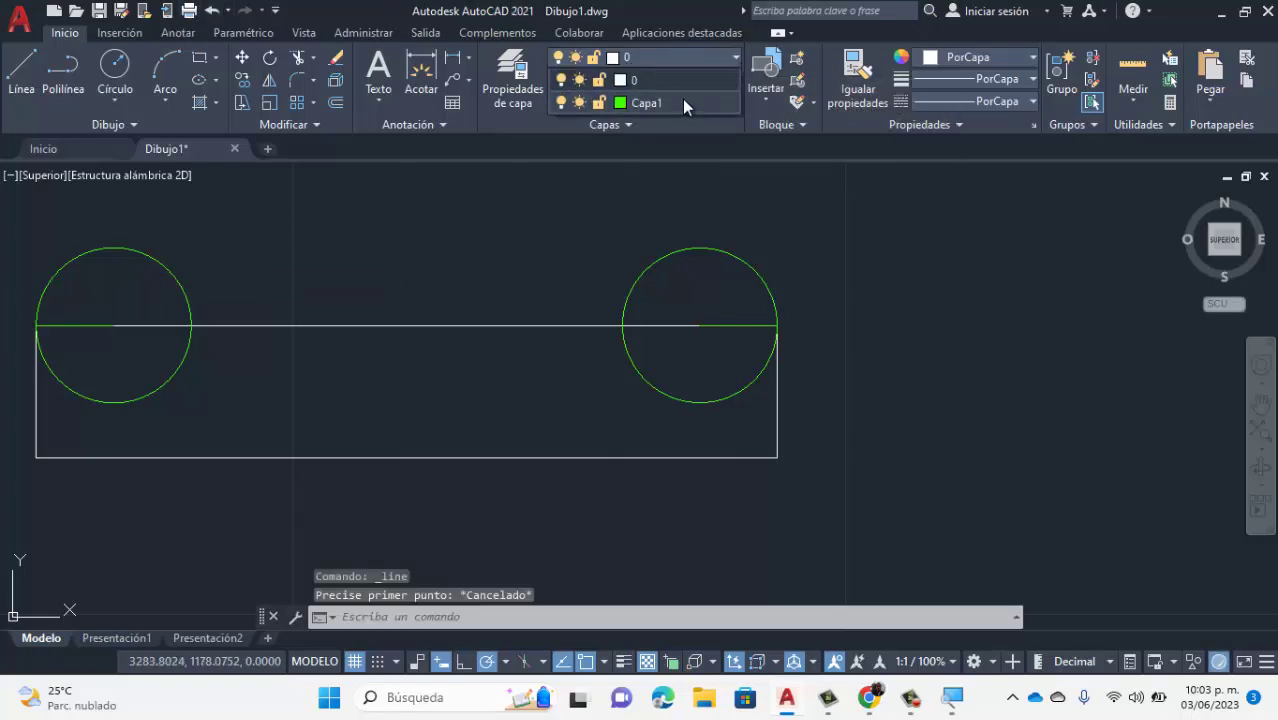
pyautogui.click(682, 99)
pyautogui.click(22, 70)
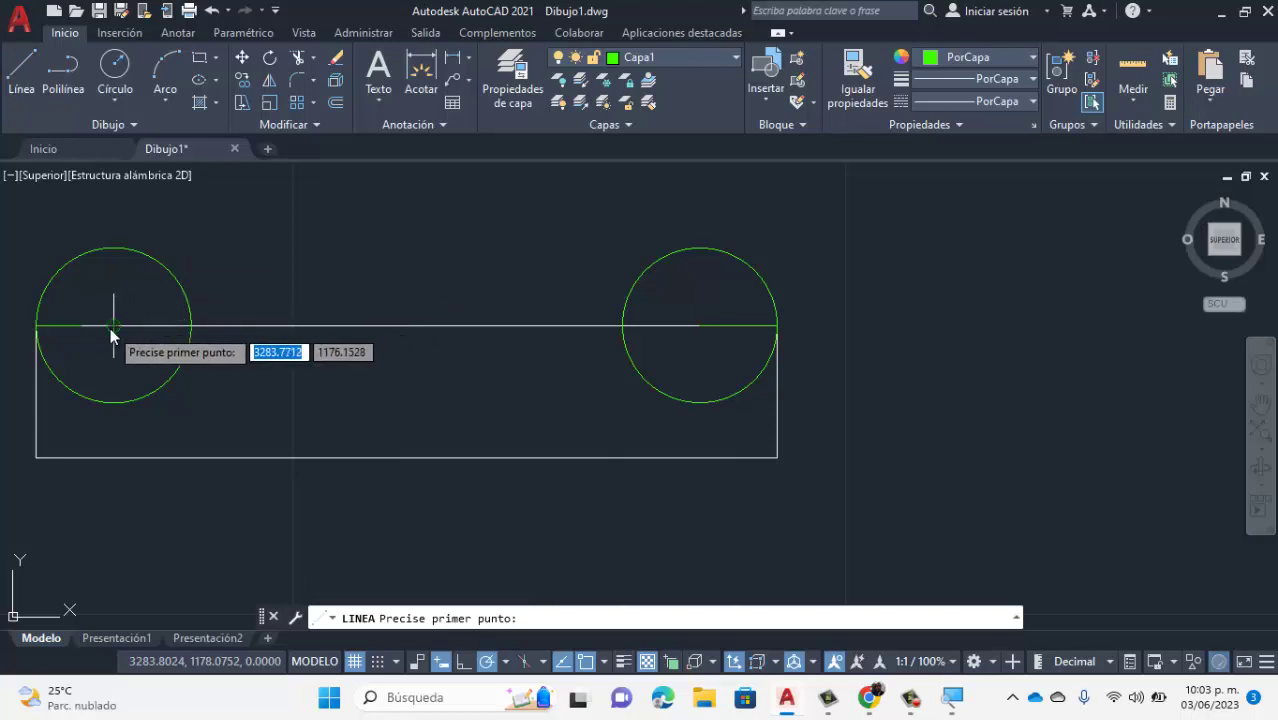
pyautogui.click(113, 326)
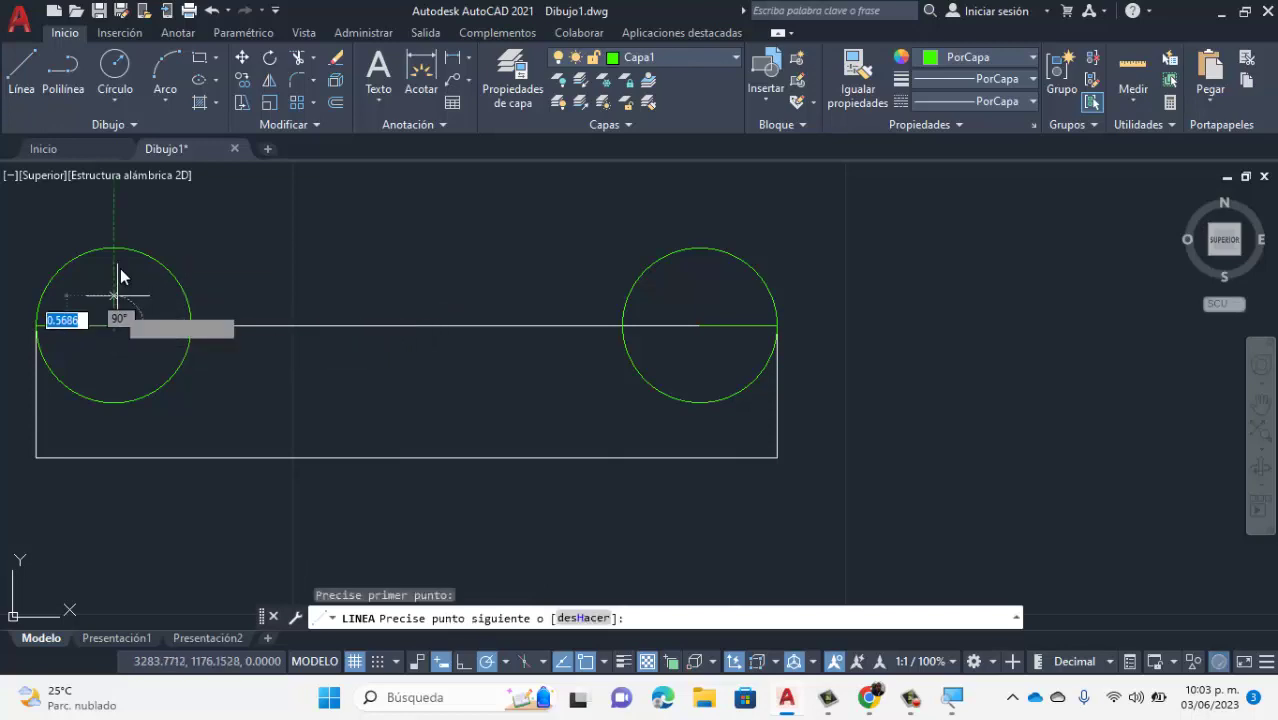
pyautogui.write('7')
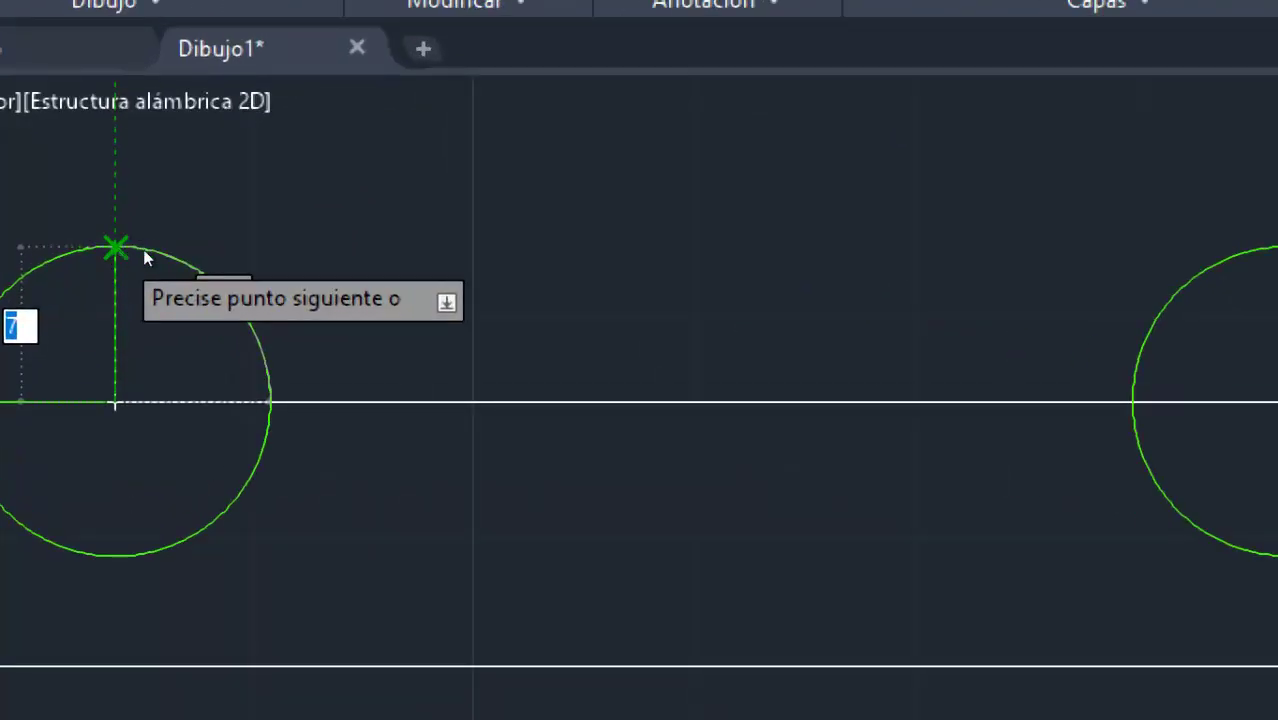
pyautogui.press('Escape')
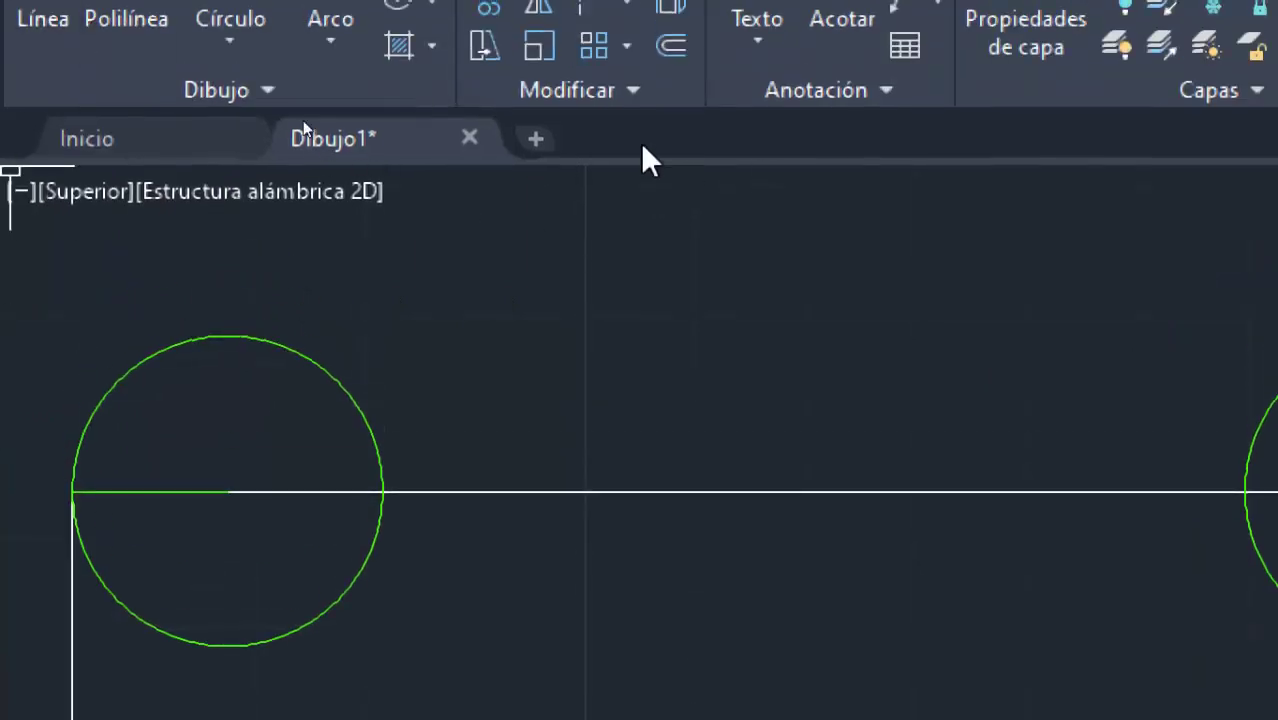
# Draw a vertical line on layer Capa1 from the left circle's centre up to its top point.
pyautogui.click(30, 74)
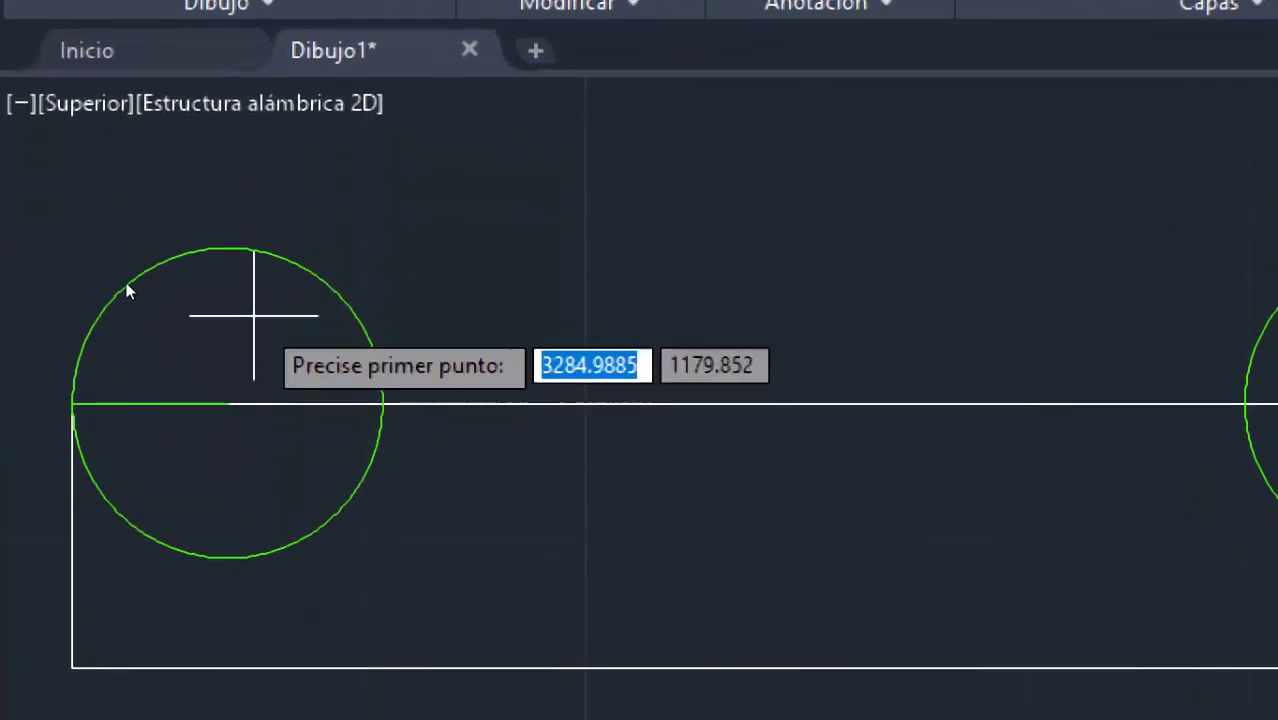
pyautogui.click(228, 527)
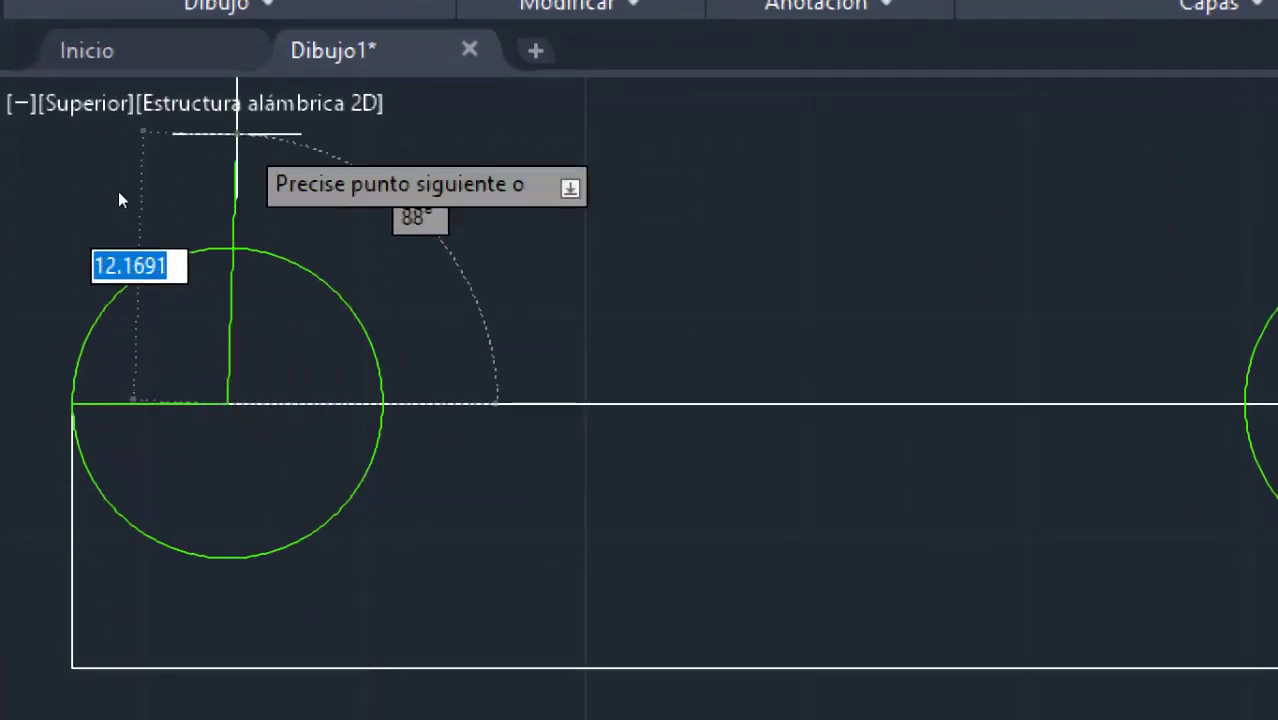
pyautogui.click(228, 248)
pyautogui.press('Escape')
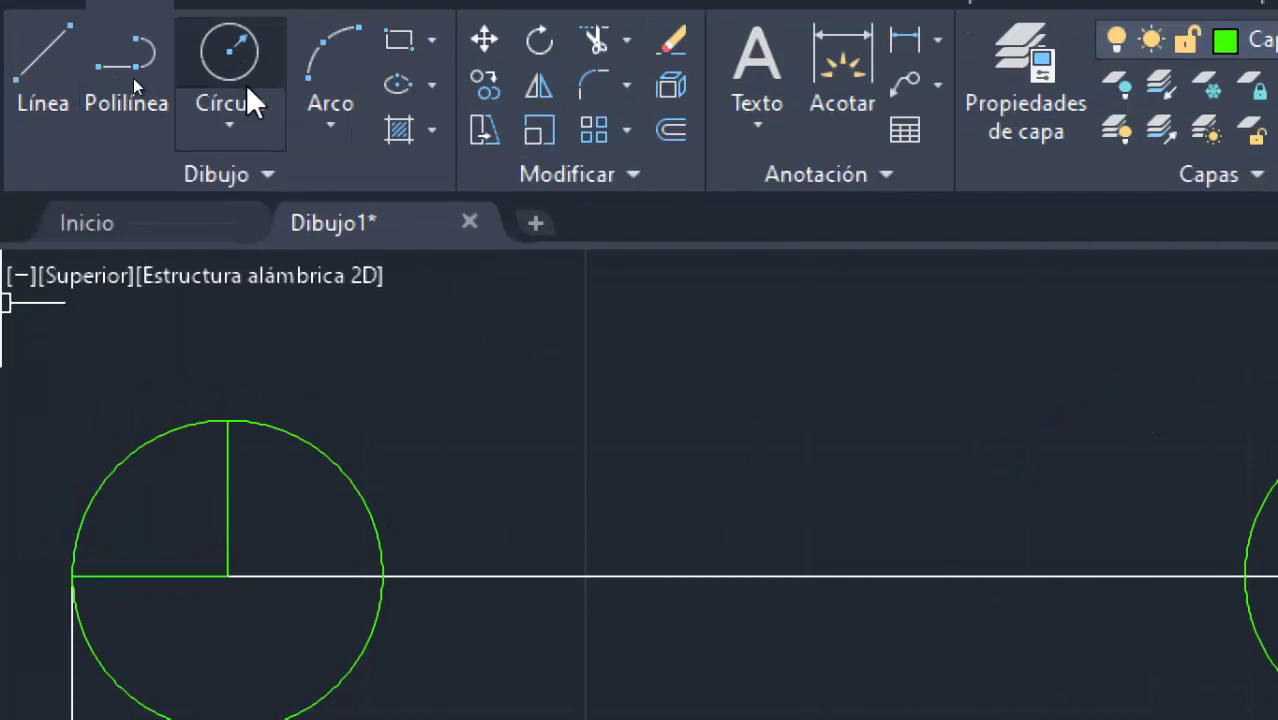
# Draw a 7-unit vertical line on layer Capa1 from the right circle's centre upward.
pyautogui.click(25, 50)
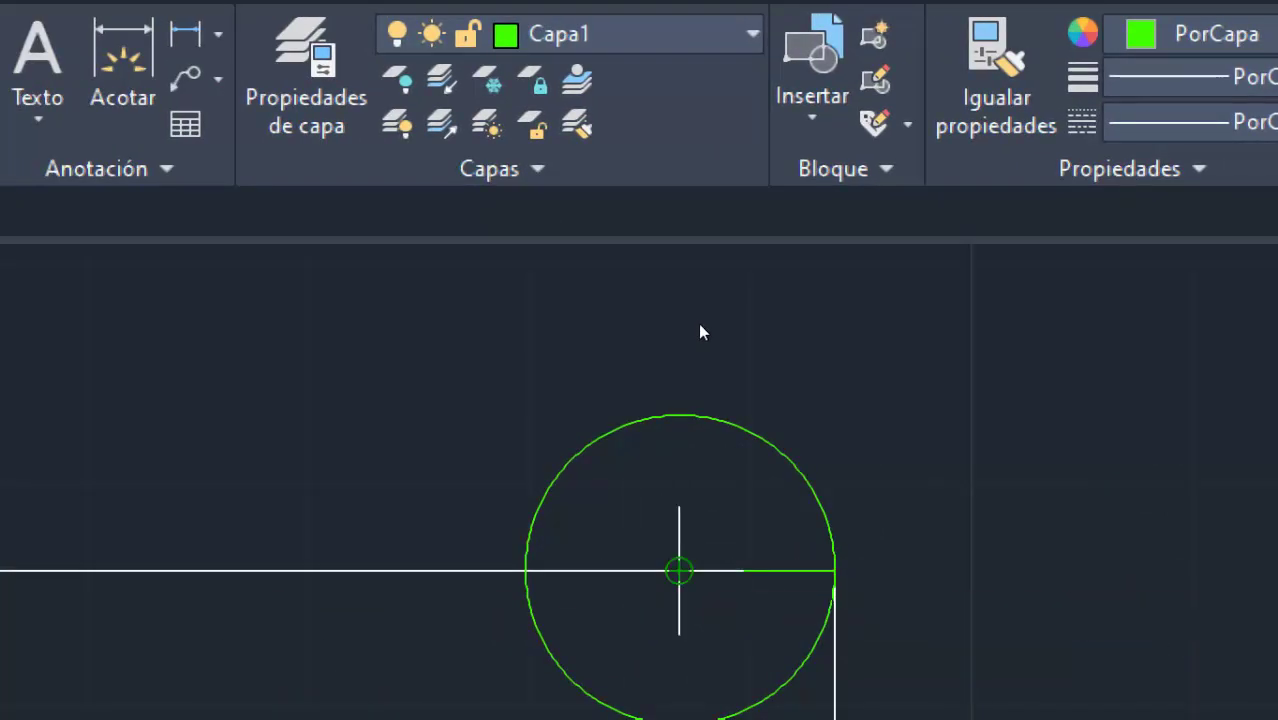
pyautogui.click(679, 570)
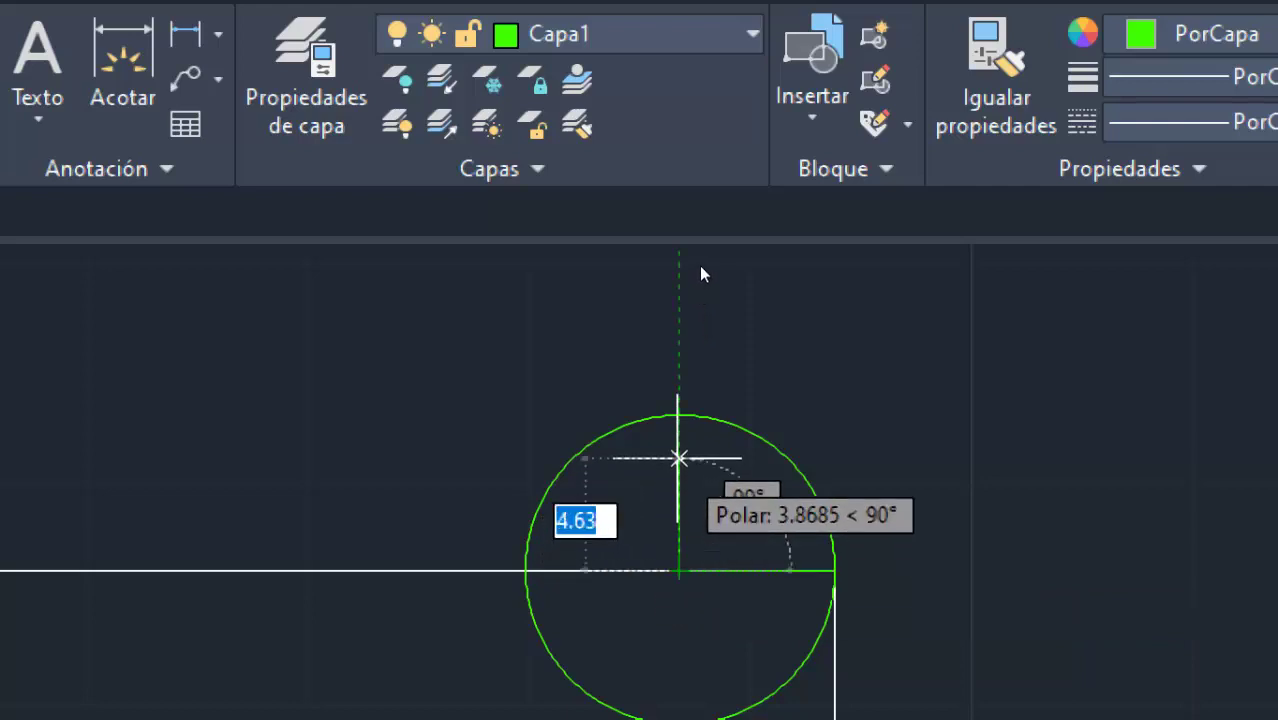
pyautogui.write('7')
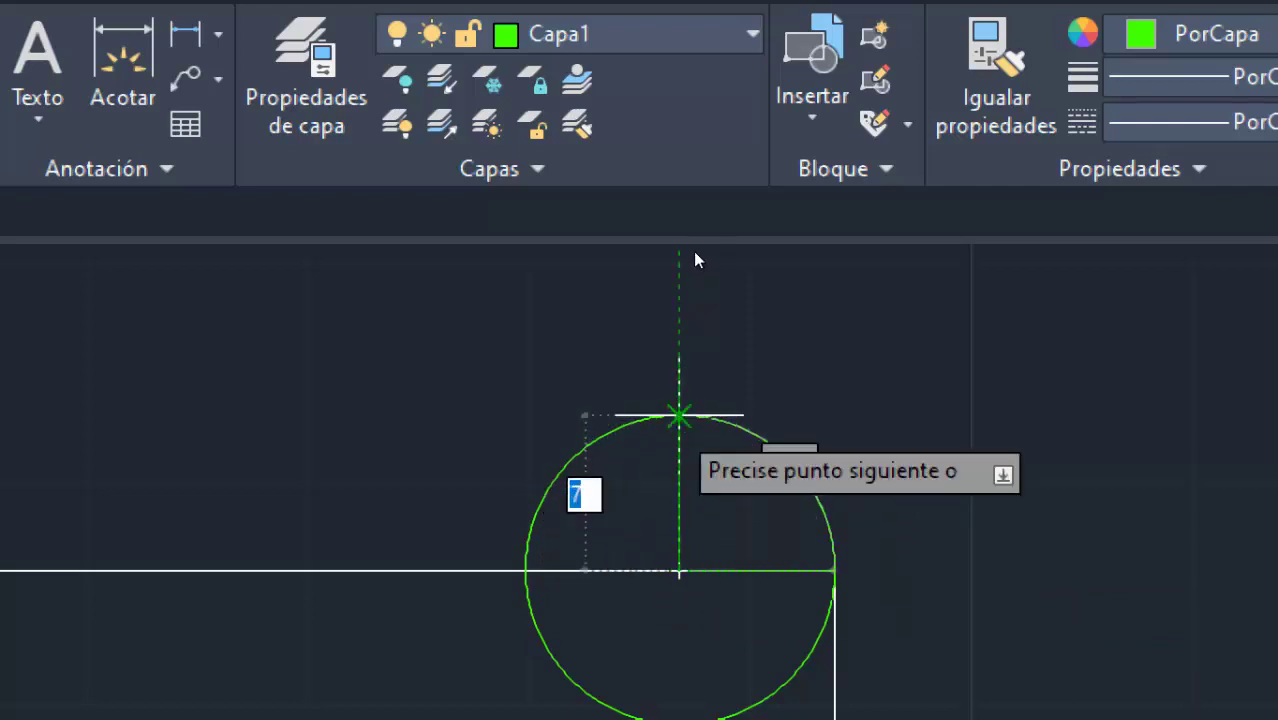
pyautogui.press('Return')
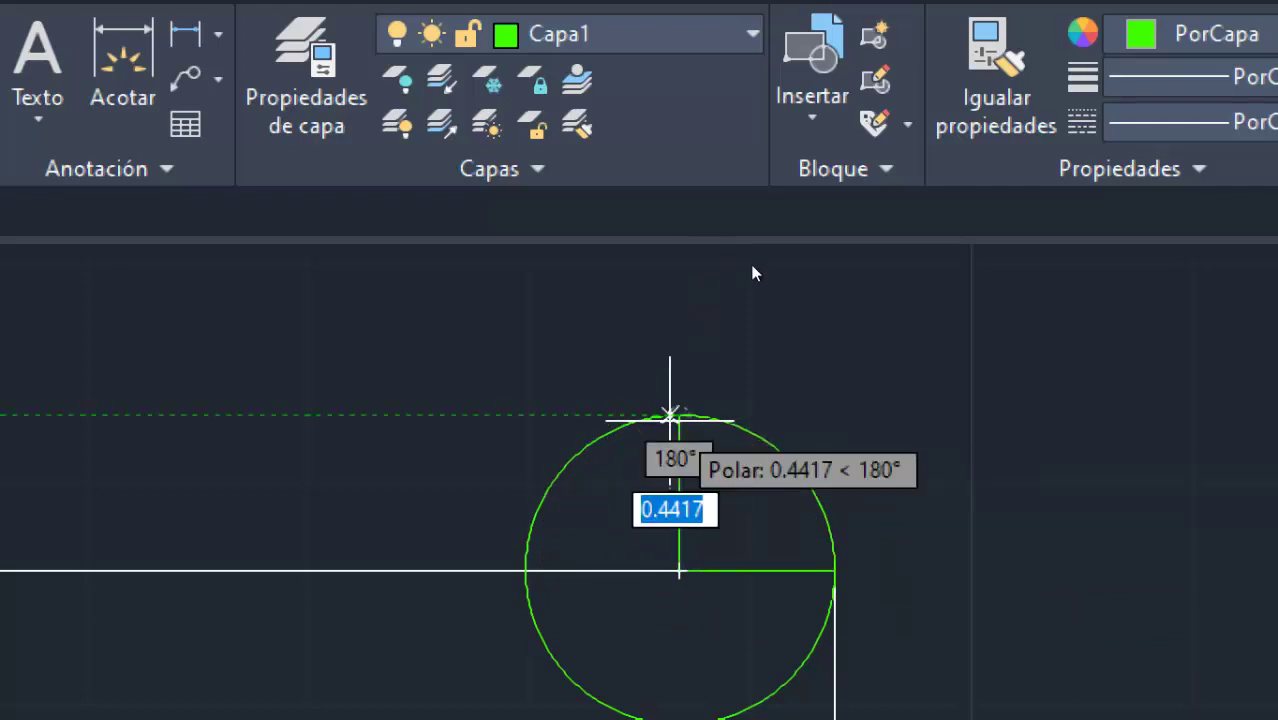
pyautogui.press('Return')
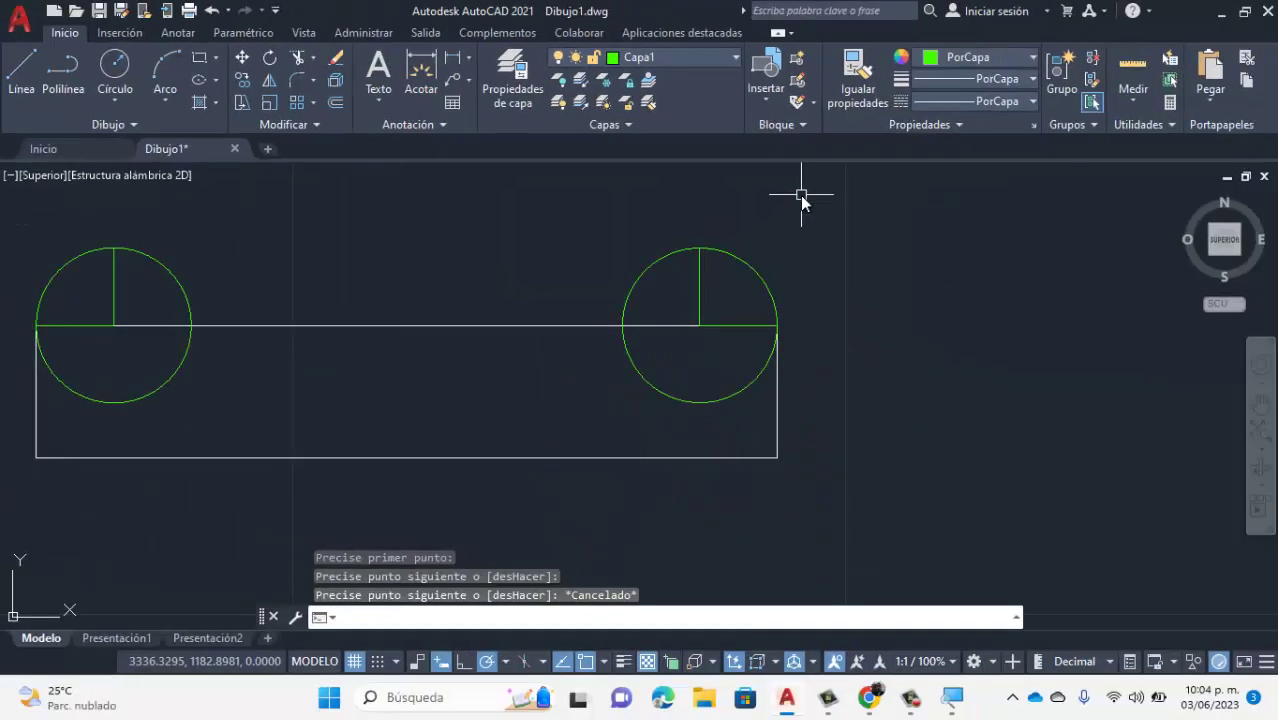
# Make layer 0 current and draw a horizontal line joining the upper ends of the two circles' vertical radius lines.
pyautogui.click(717, 56)
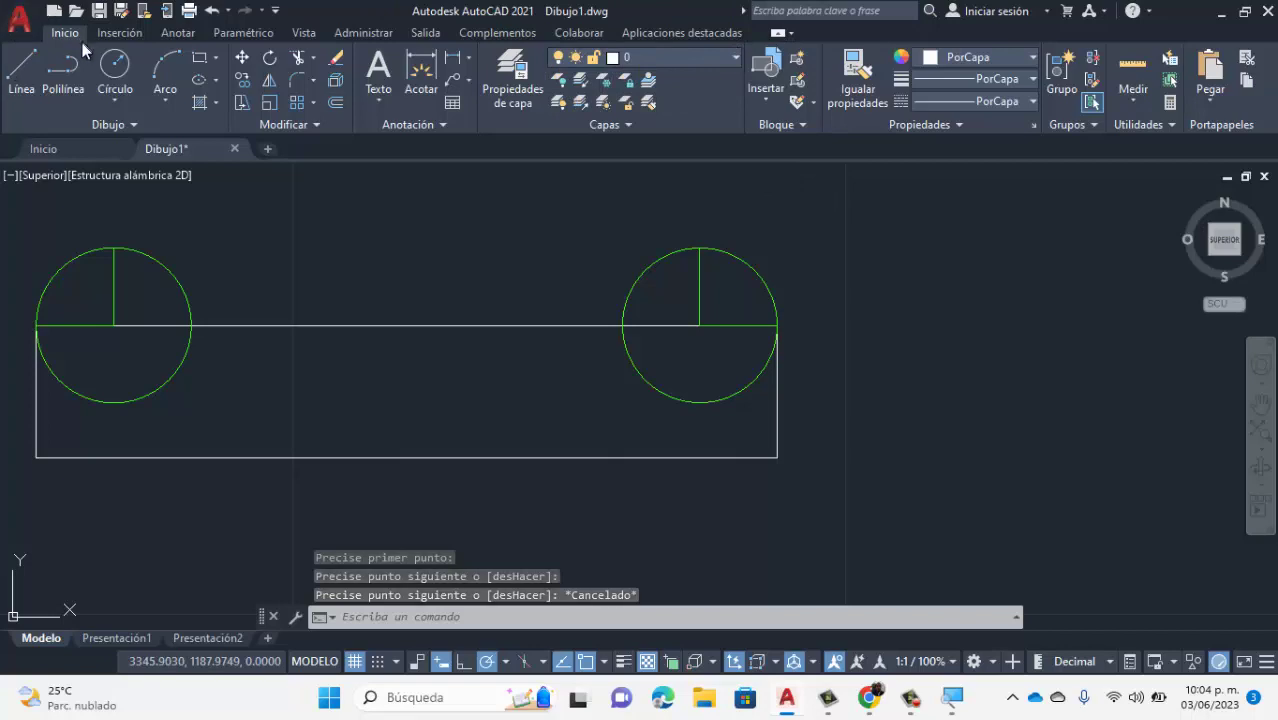
pyautogui.click(22, 70)
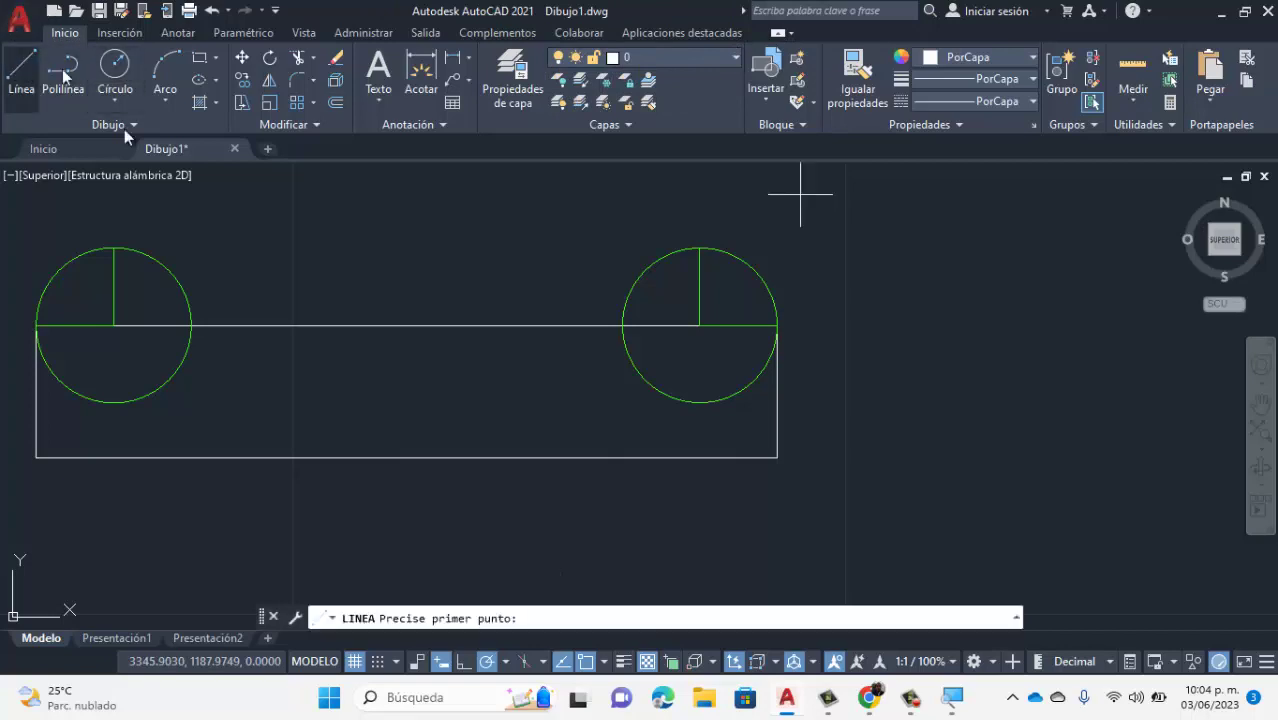
pyautogui.click(114, 248)
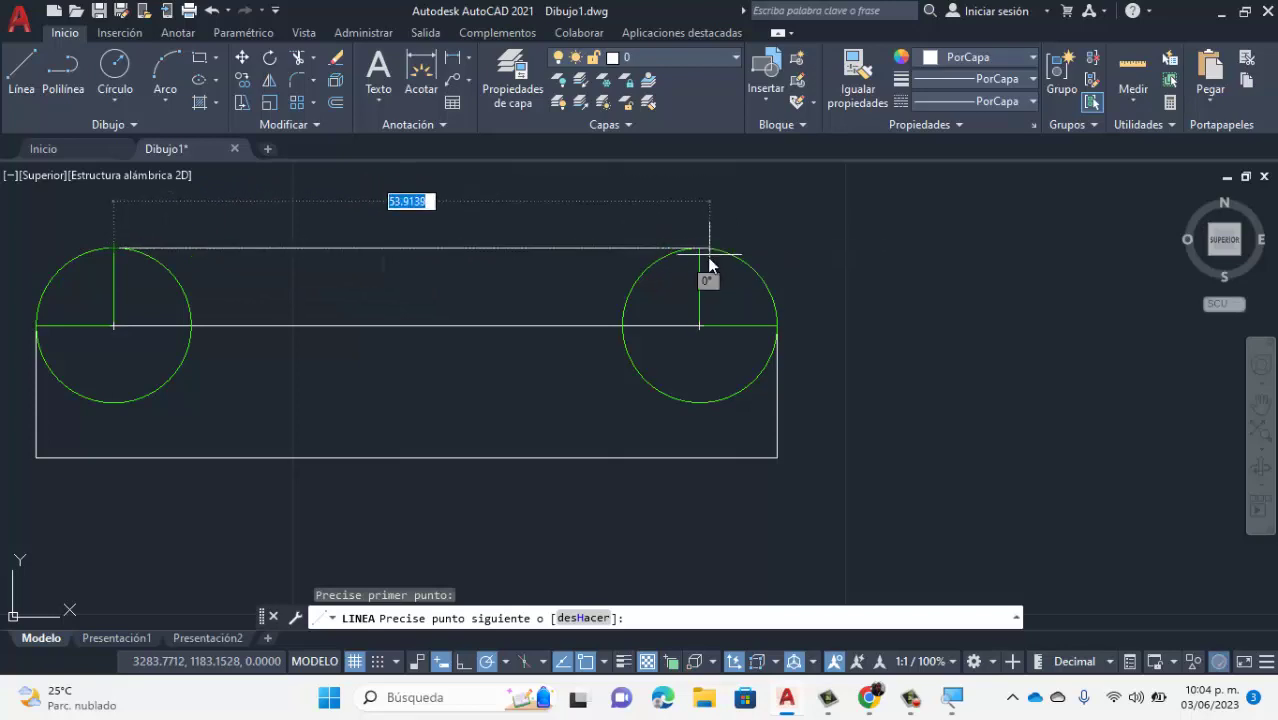
pyautogui.click(699, 250)
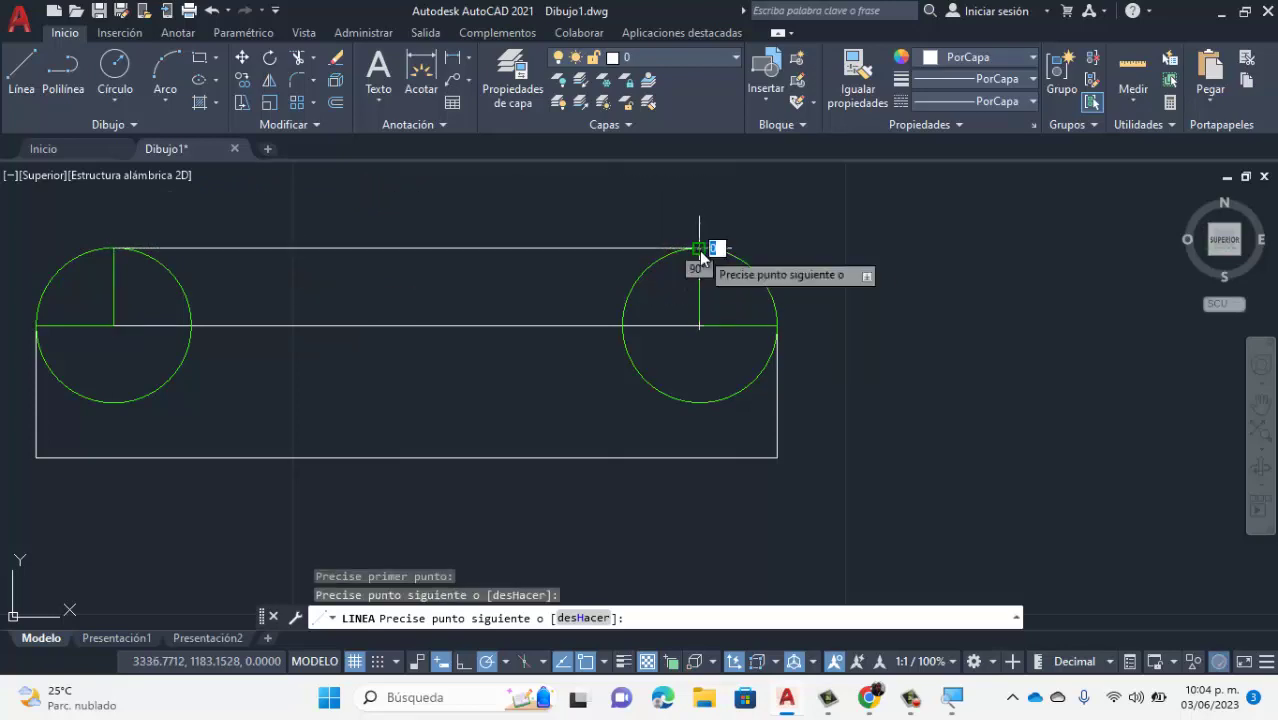
pyautogui.press('Escape')
pyautogui.scroll(-2, 455, 440)
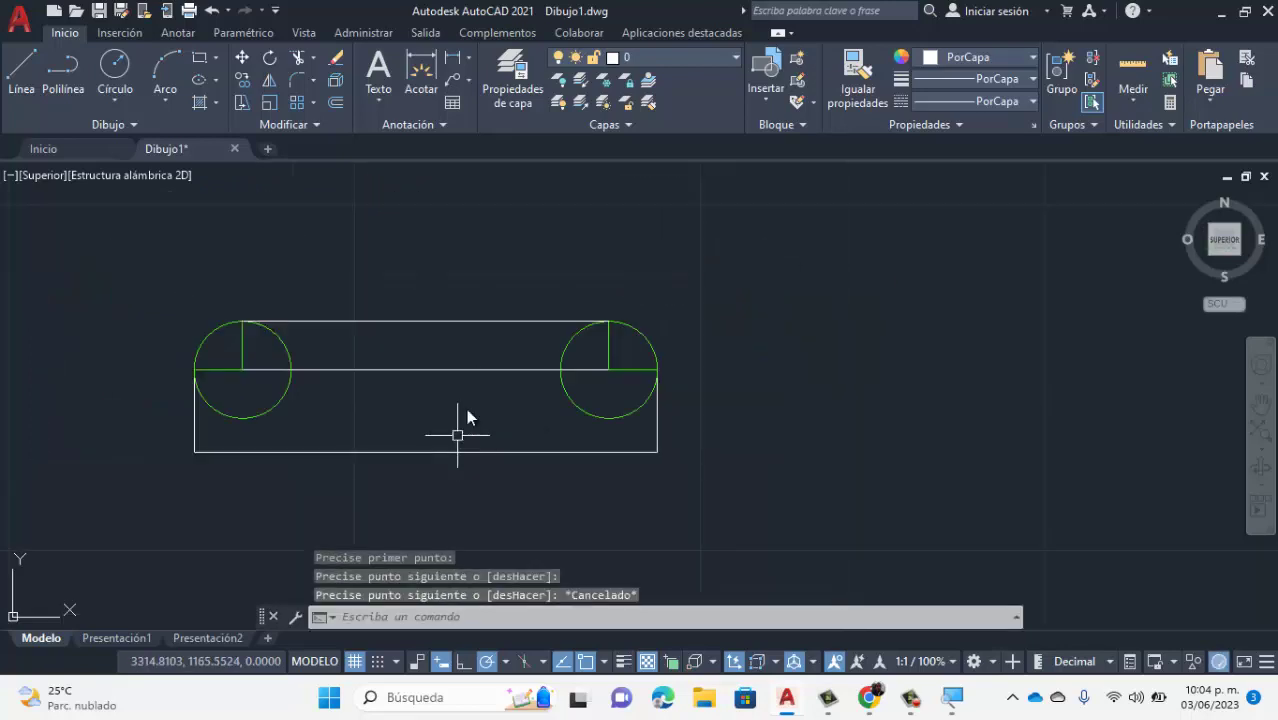
# Examine the cup figure above the base in Practica copa.pdf in Chrome and return to AutoCAD.
pyautogui.moveTo(855, 712)
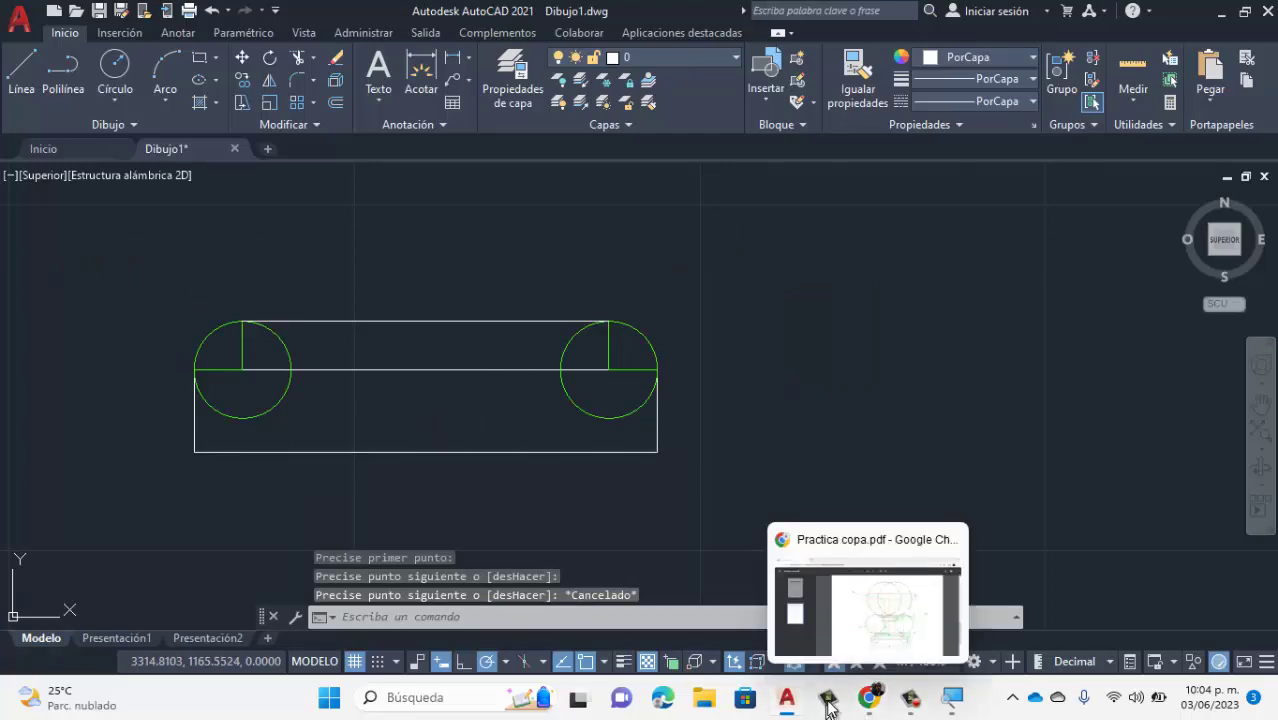
pyautogui.click(818, 594)
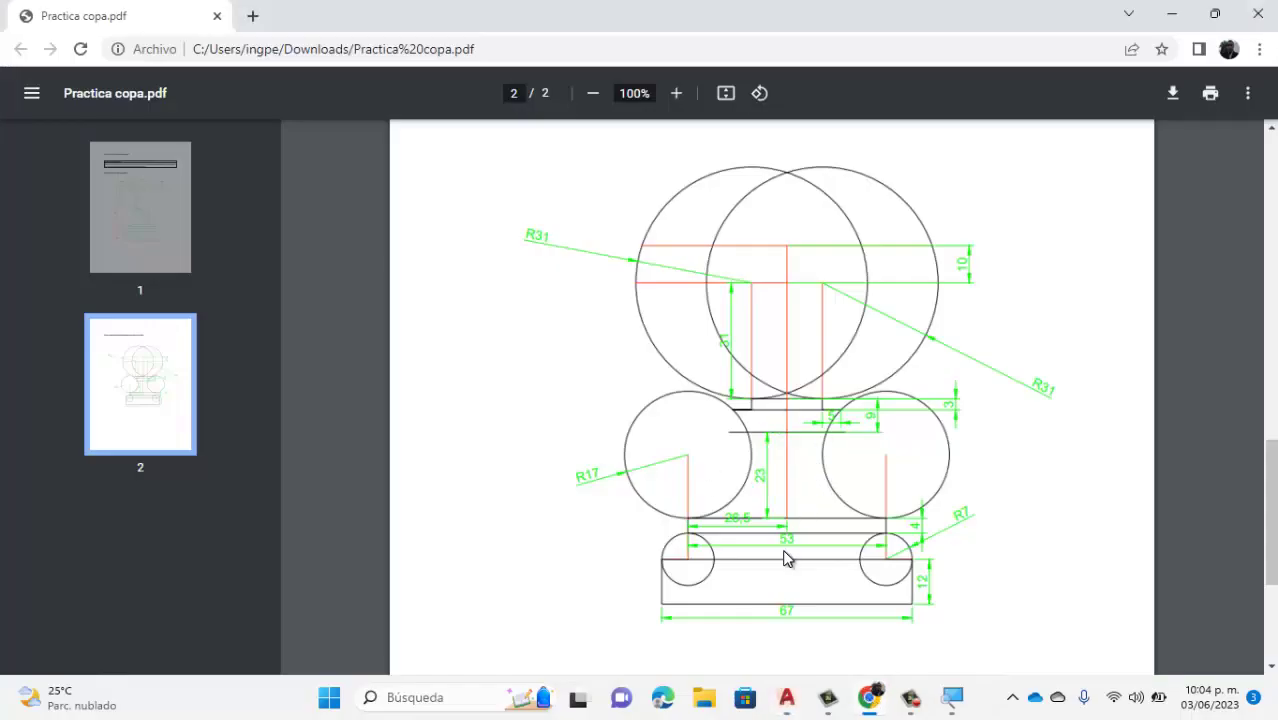
pyautogui.scroll(3, 785, 556)
pyautogui.scroll(-3, 785, 556)
pyautogui.click(787, 697)
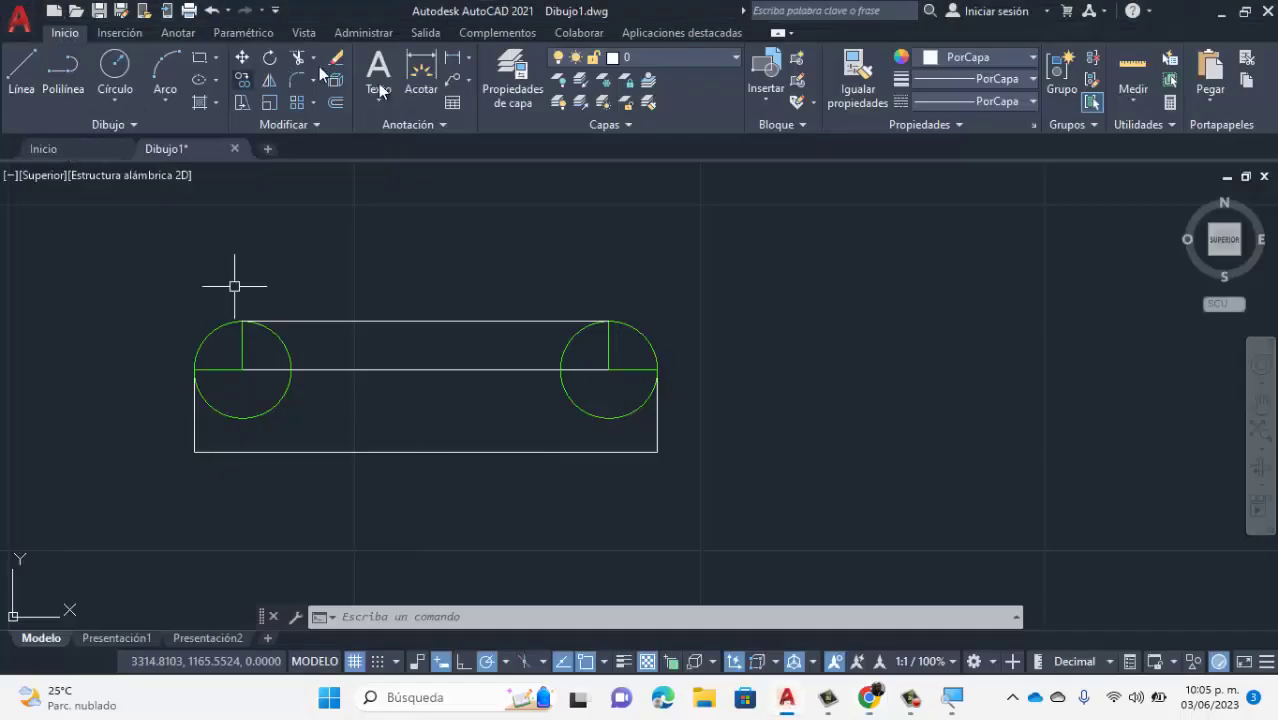
# On layer Capa1, draw a 33.5-unit horizontal line from the base rectangle's lower-left corner along its bottom edge.
pyautogui.click(652, 58)
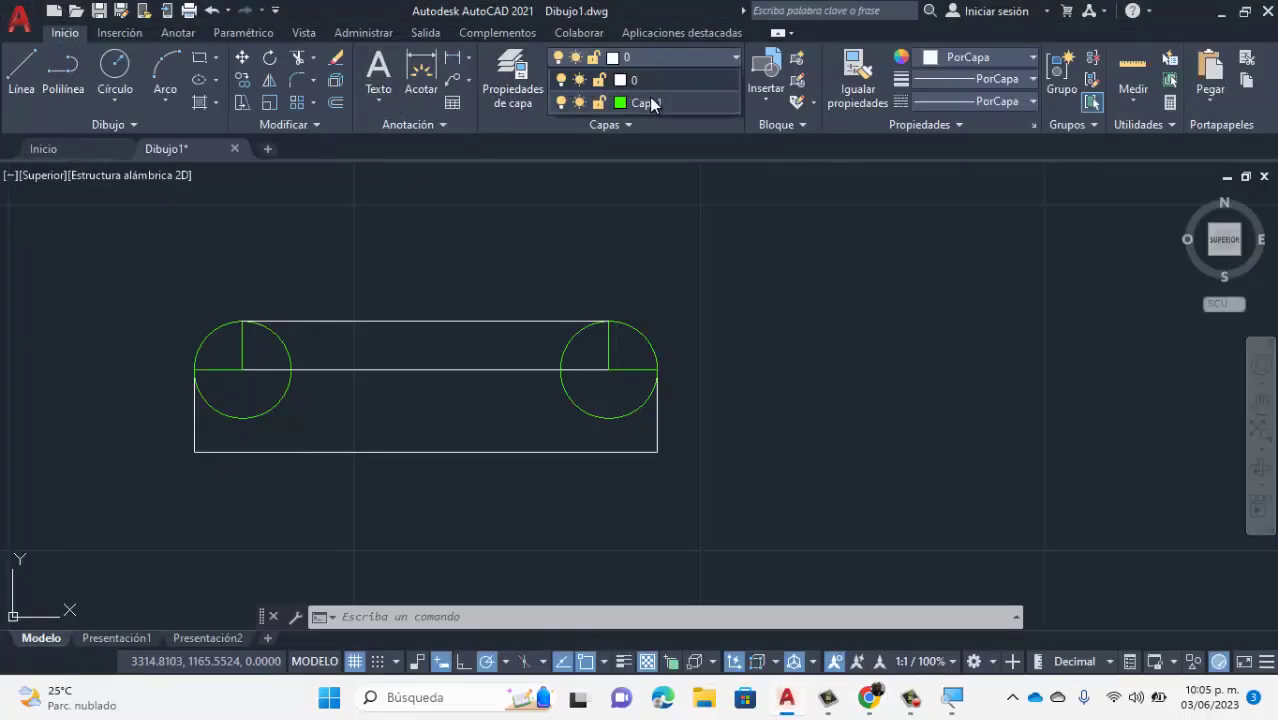
pyautogui.click(650, 96)
pyautogui.click(18, 72)
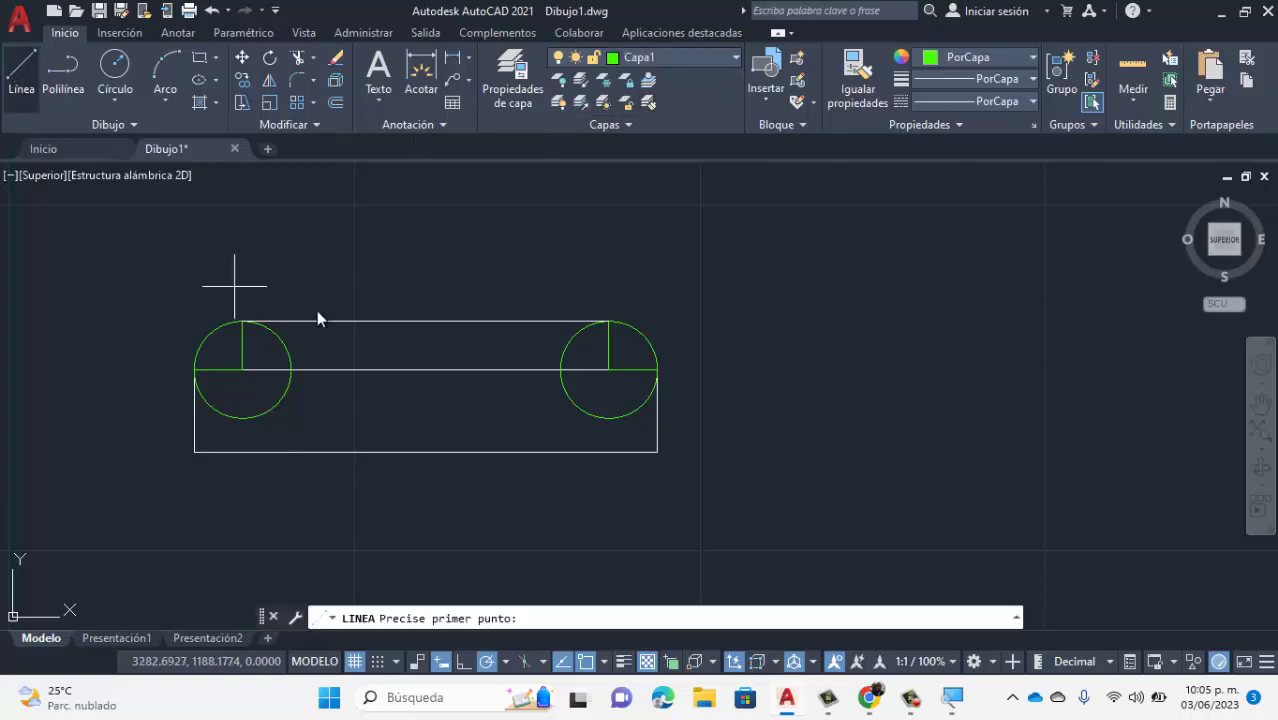
pyautogui.click(197, 458)
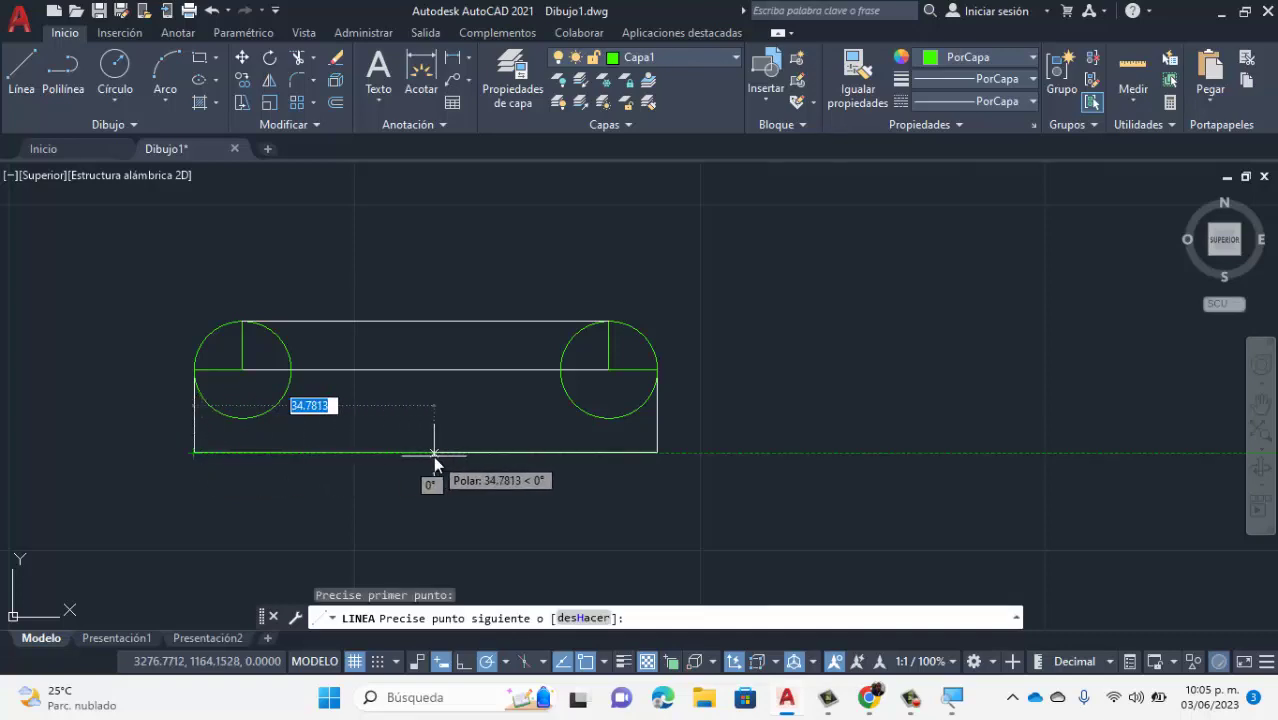
pyautogui.write('33.5')
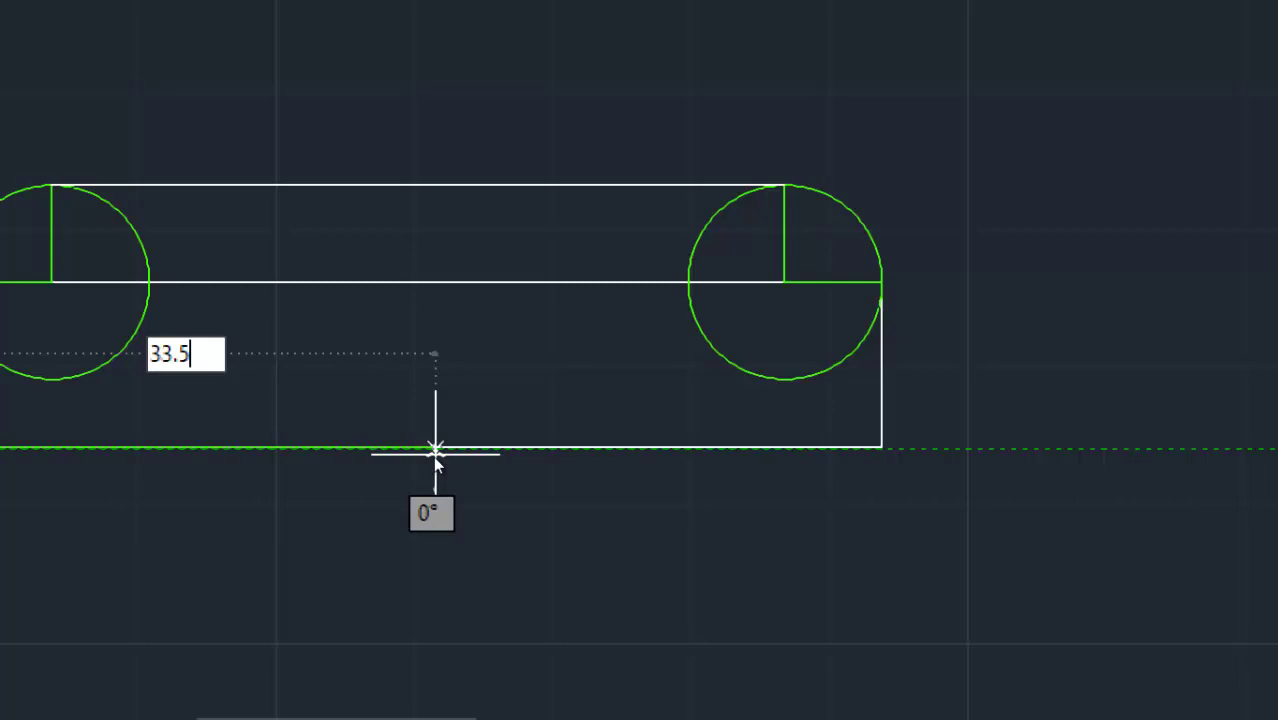
pyautogui.press('Return')
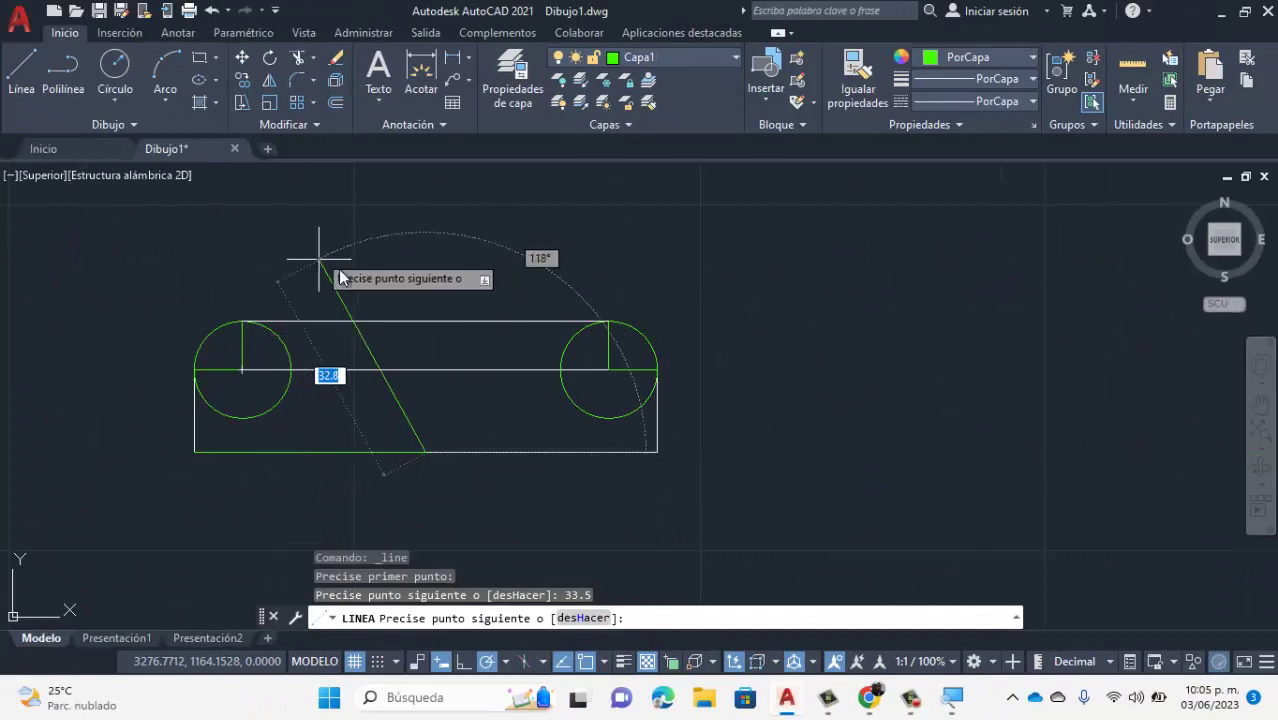
pyautogui.press('Escape')
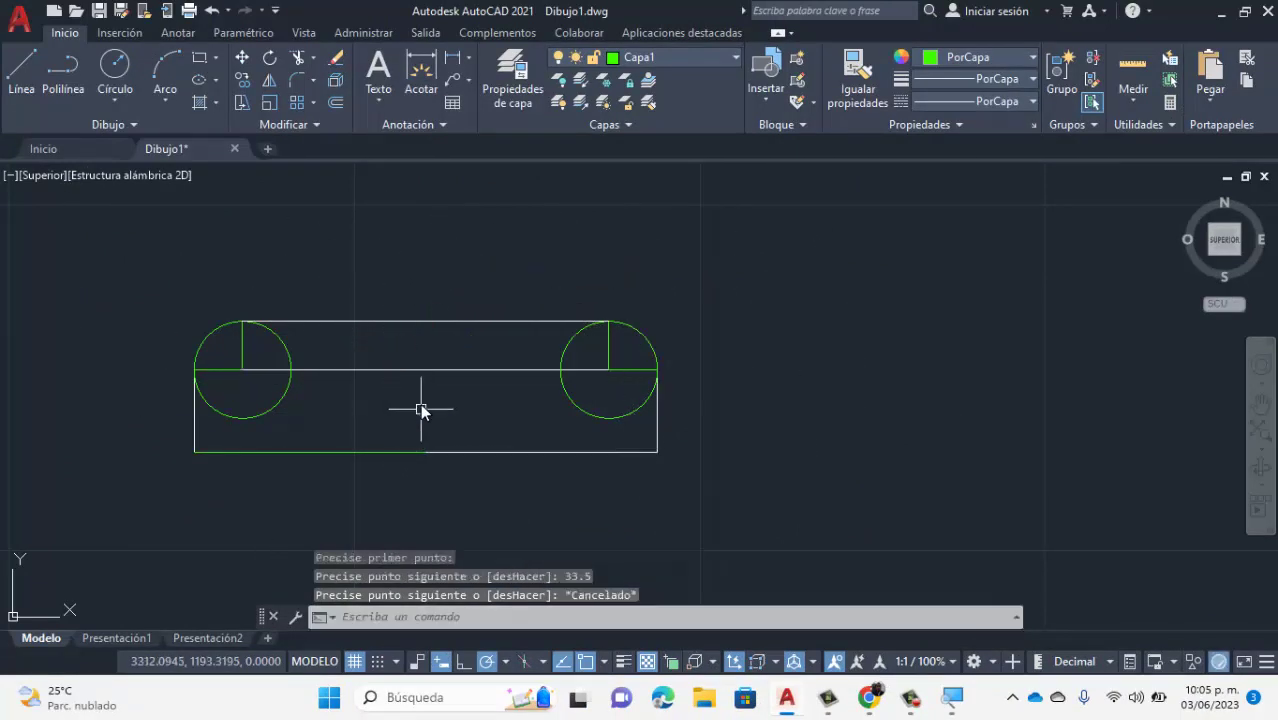
# Switch to Chrome and review the base and centre-line dimensions on page 2 of Practica copa.pdf.
pyautogui.click(868, 700)
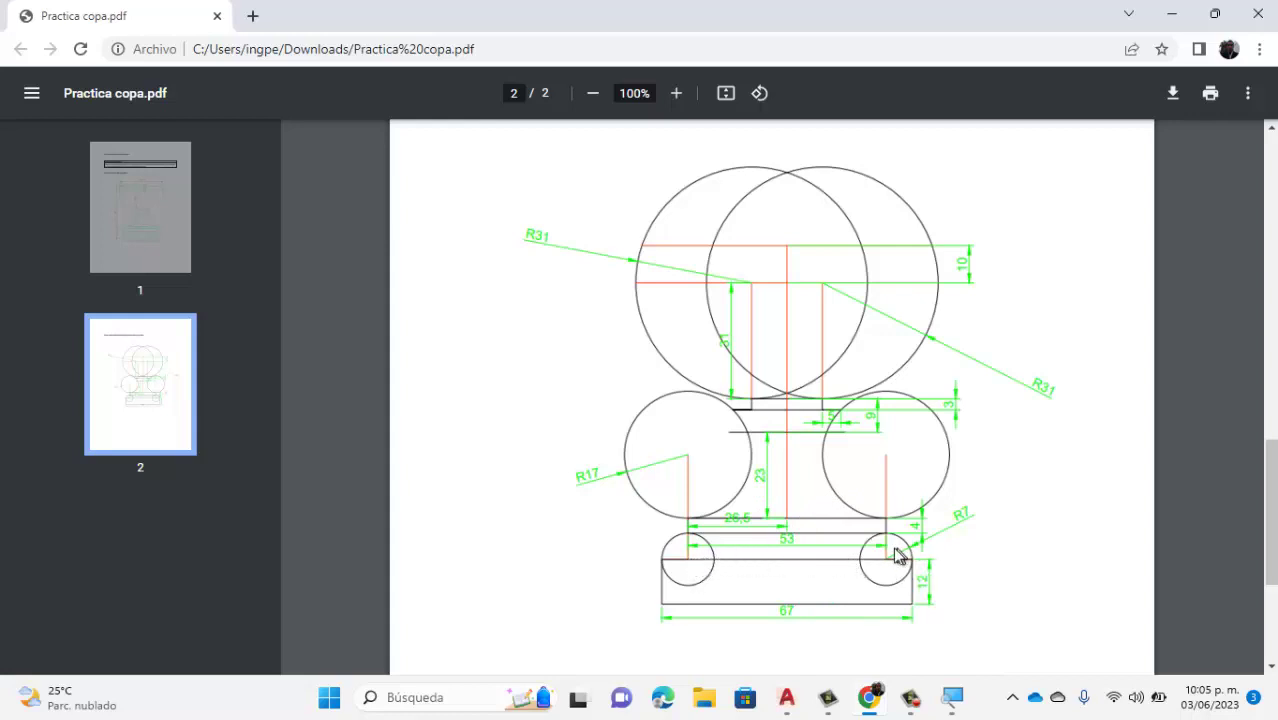
pyautogui.scroll(4, 868, 566)
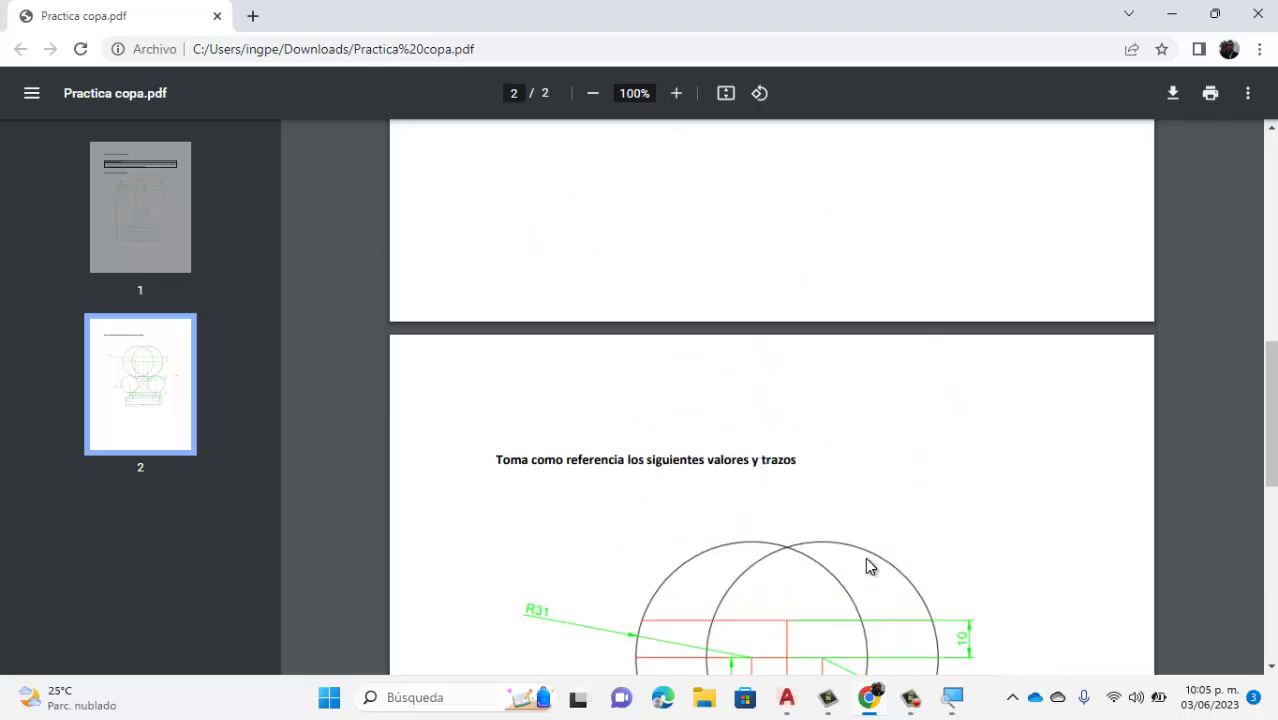
pyautogui.scroll(-4, 869, 564)
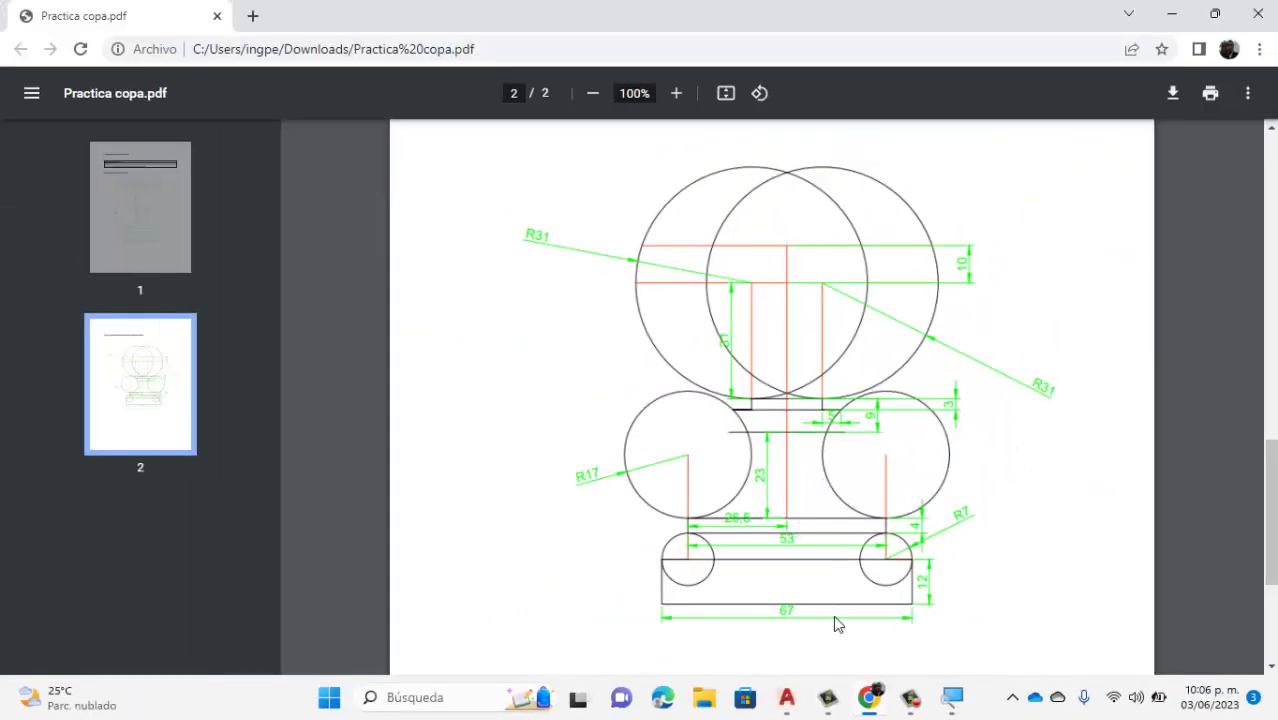
# Return to AutoCAD, make layer 0 current and draw a 4-unit vertical line upward from the top of the left circle.
pyautogui.click(786, 704)
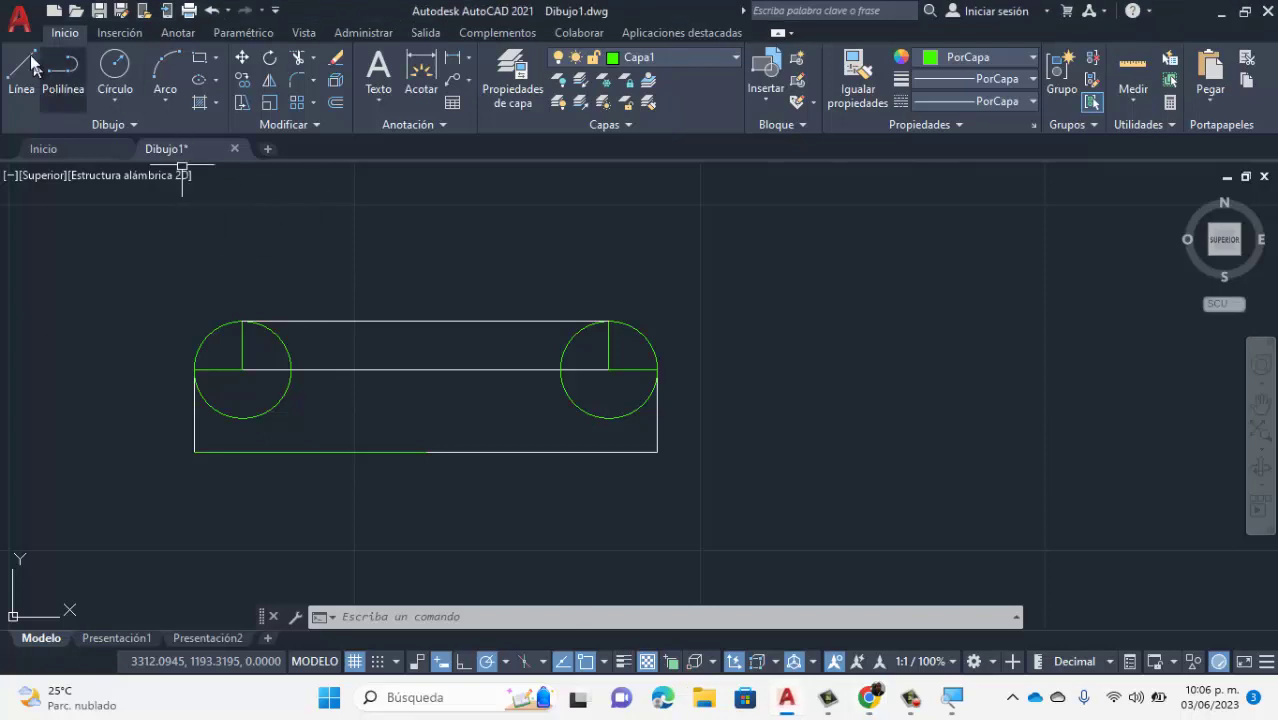
pyautogui.click(700, 56)
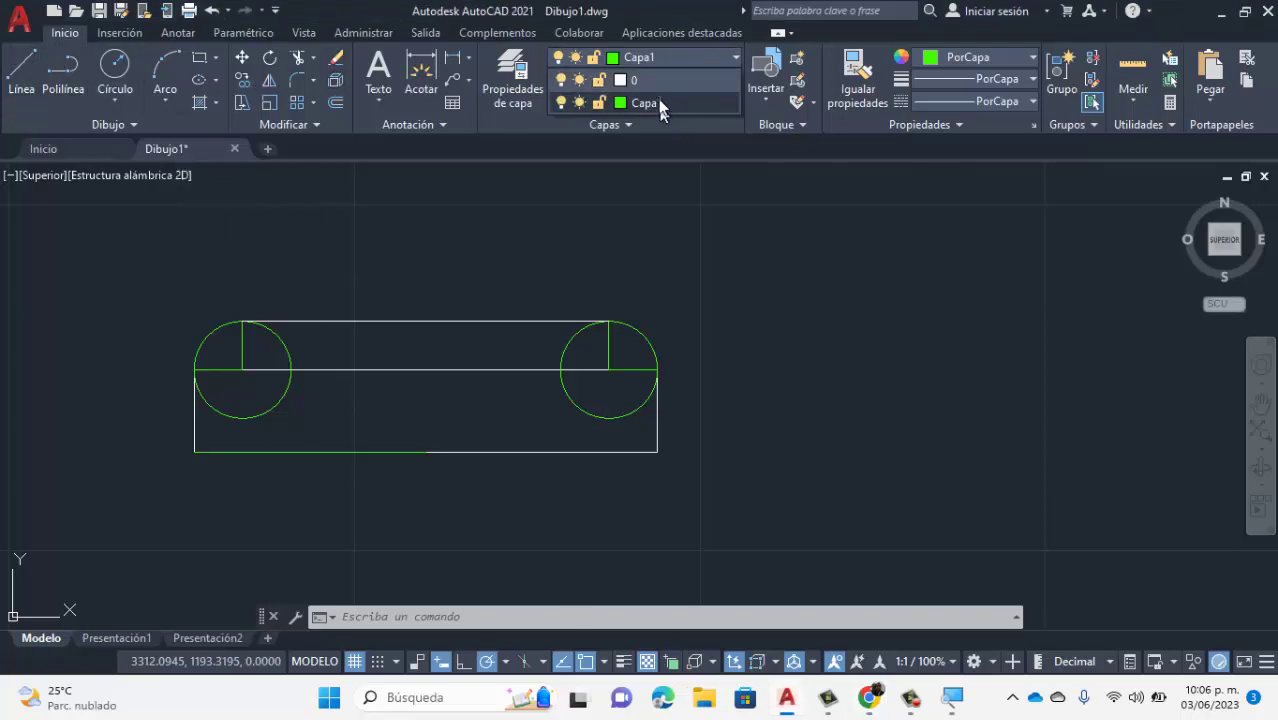
pyautogui.click(657, 83)
pyautogui.click(20, 68)
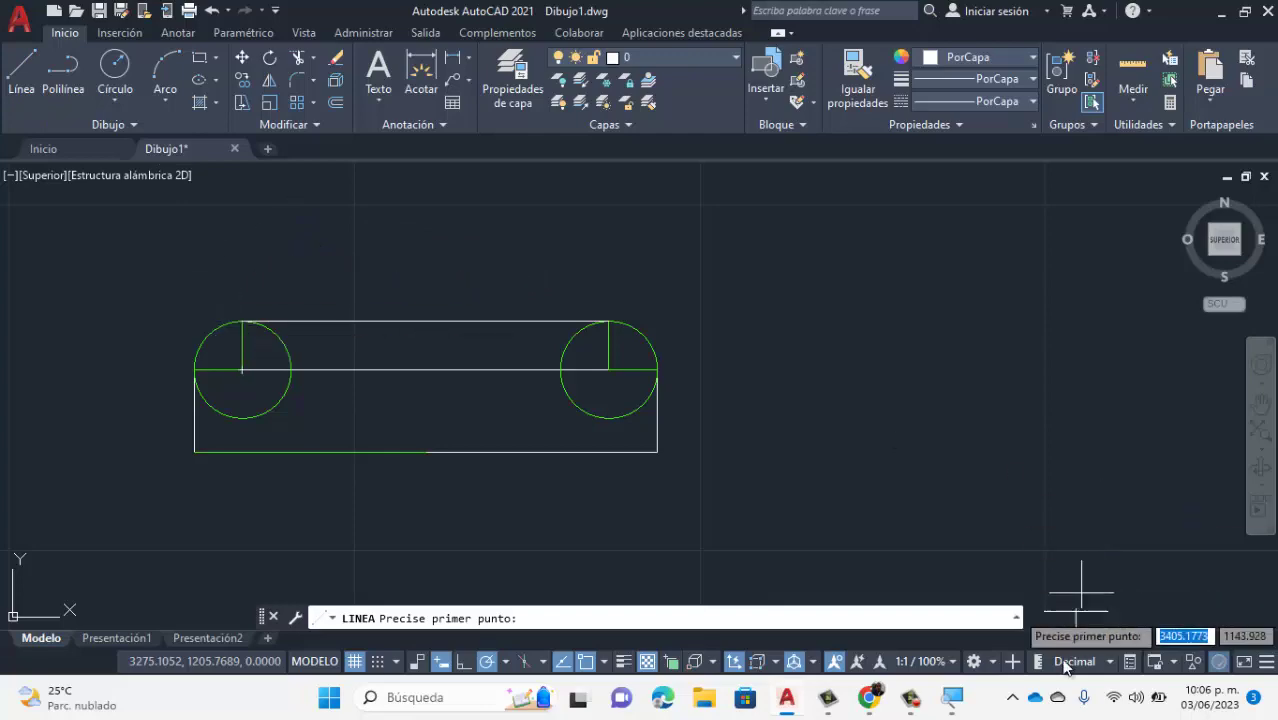
pyautogui.click(866, 698)
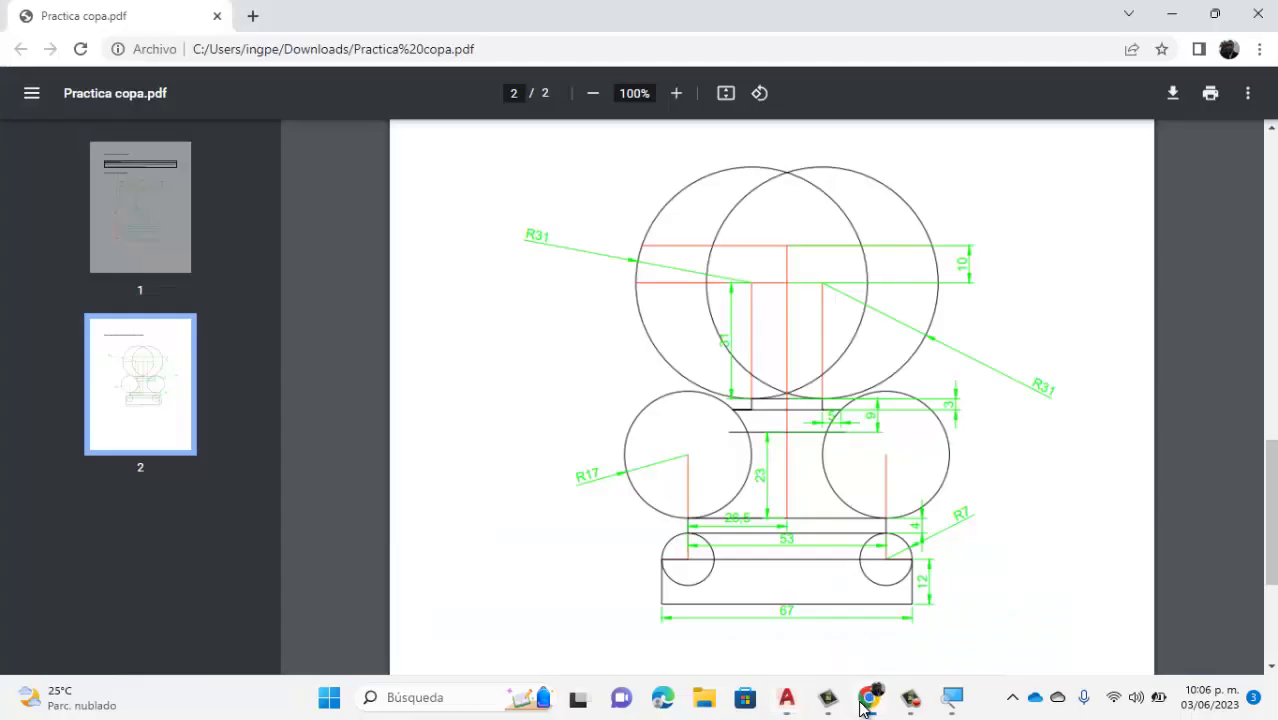
pyautogui.click(866, 699)
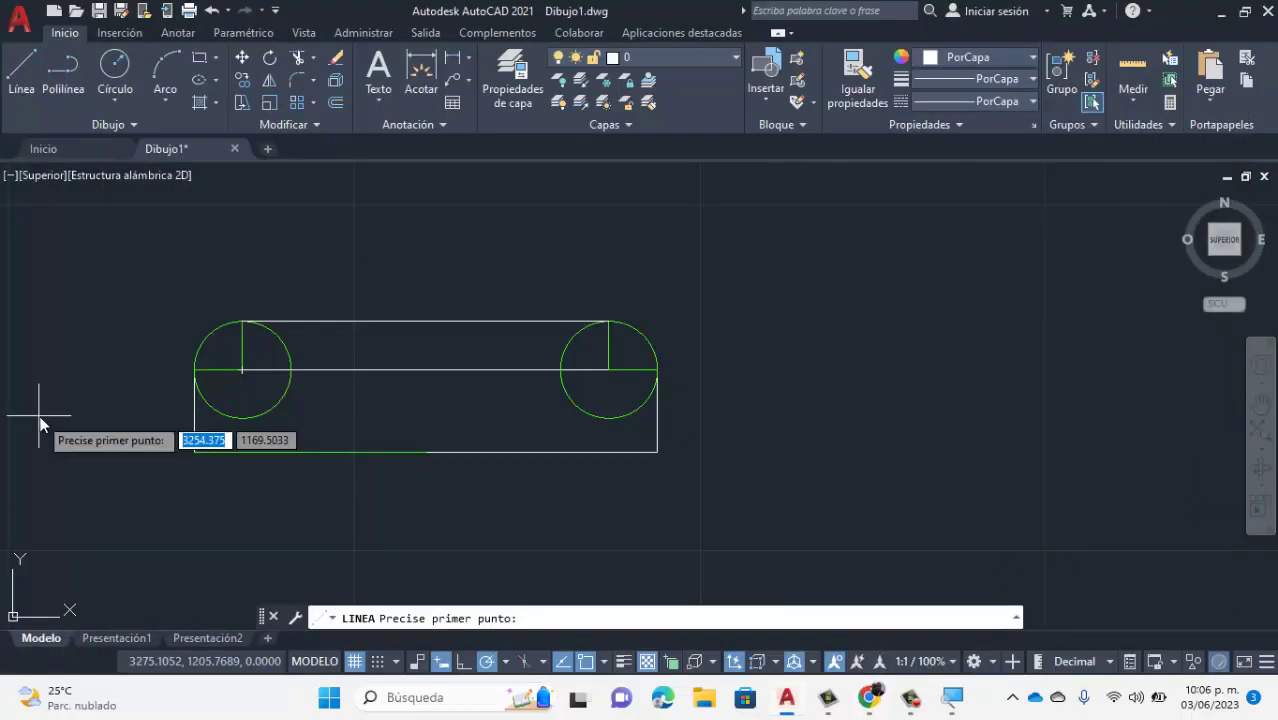
pyautogui.click(241, 330)
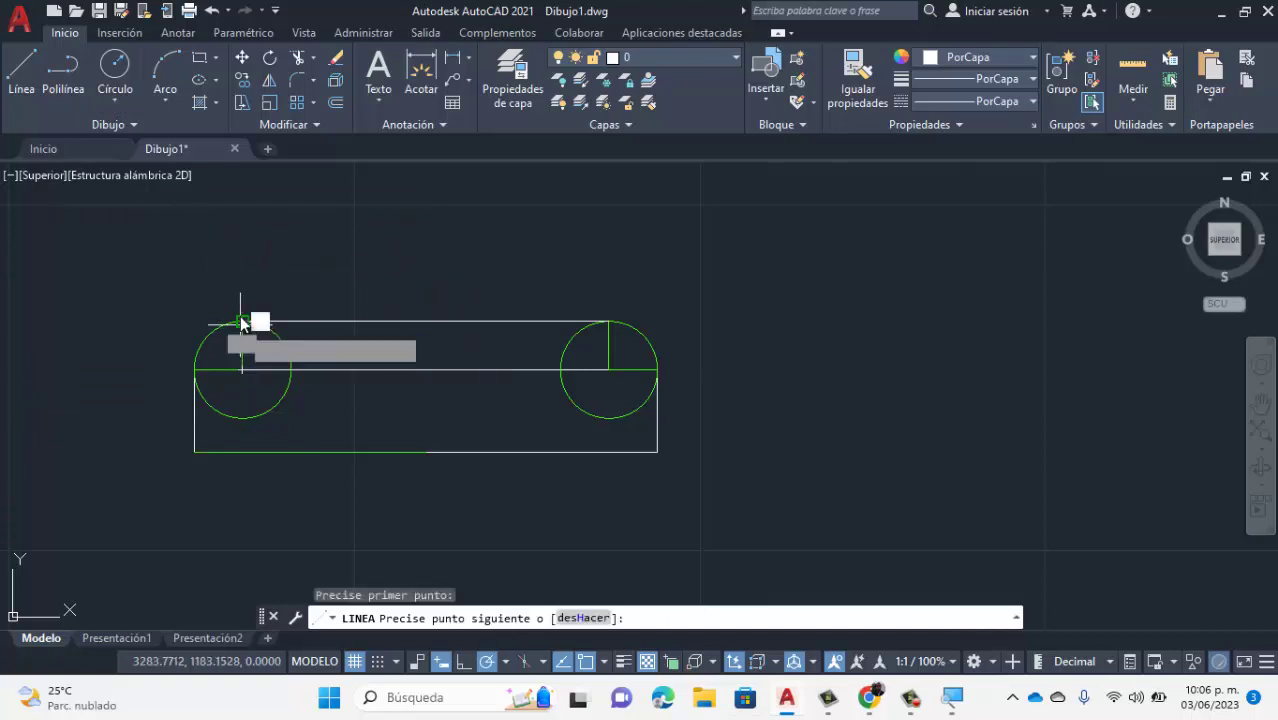
pyautogui.write('4')
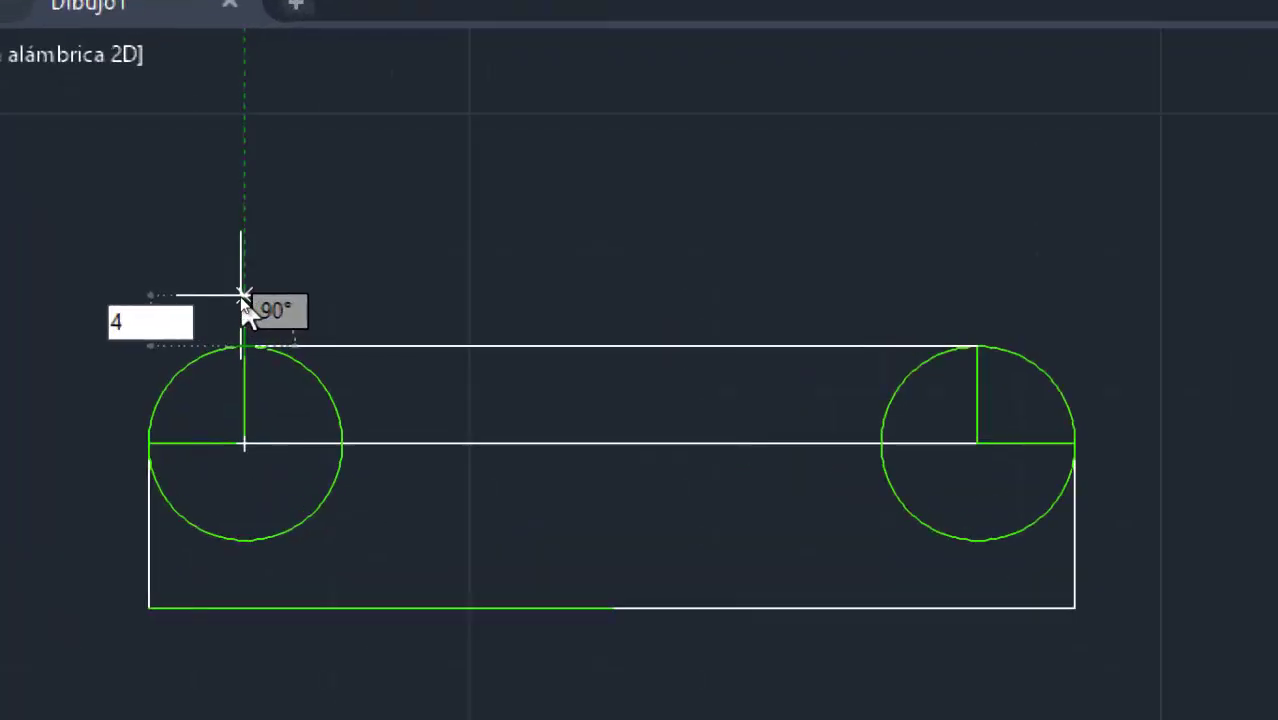
pyautogui.press('Return')
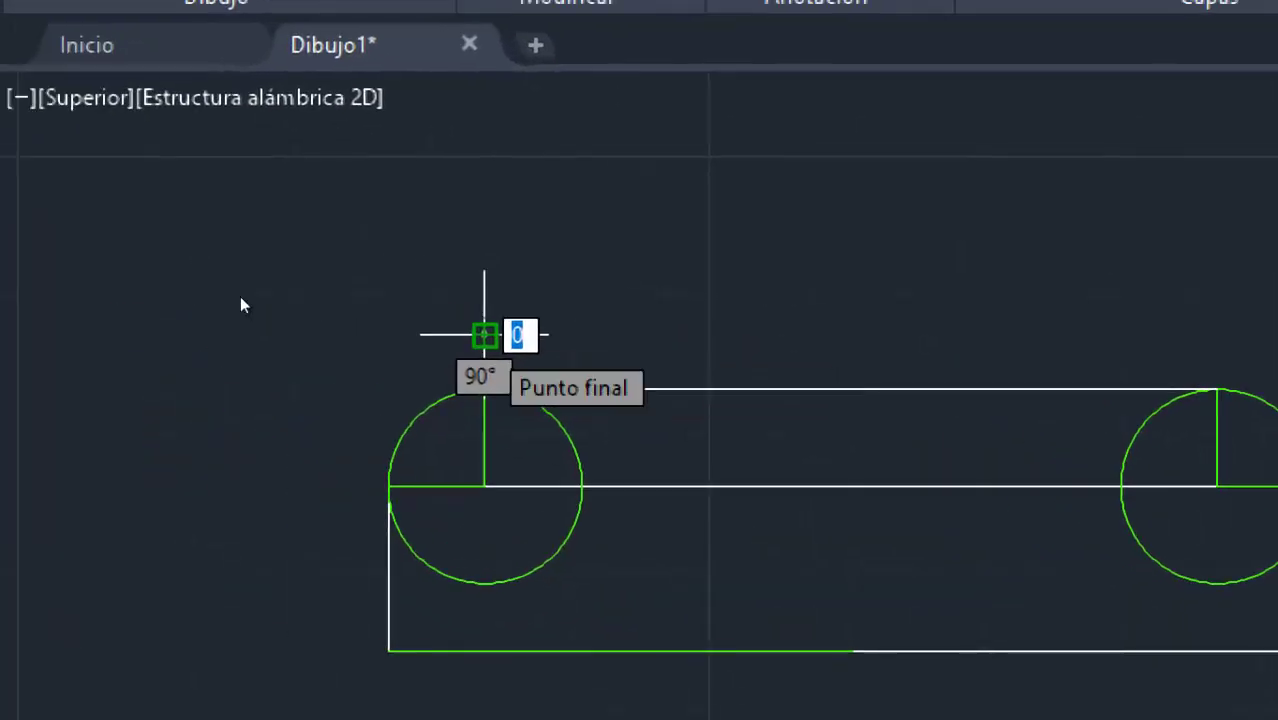
pyautogui.press('Escape')
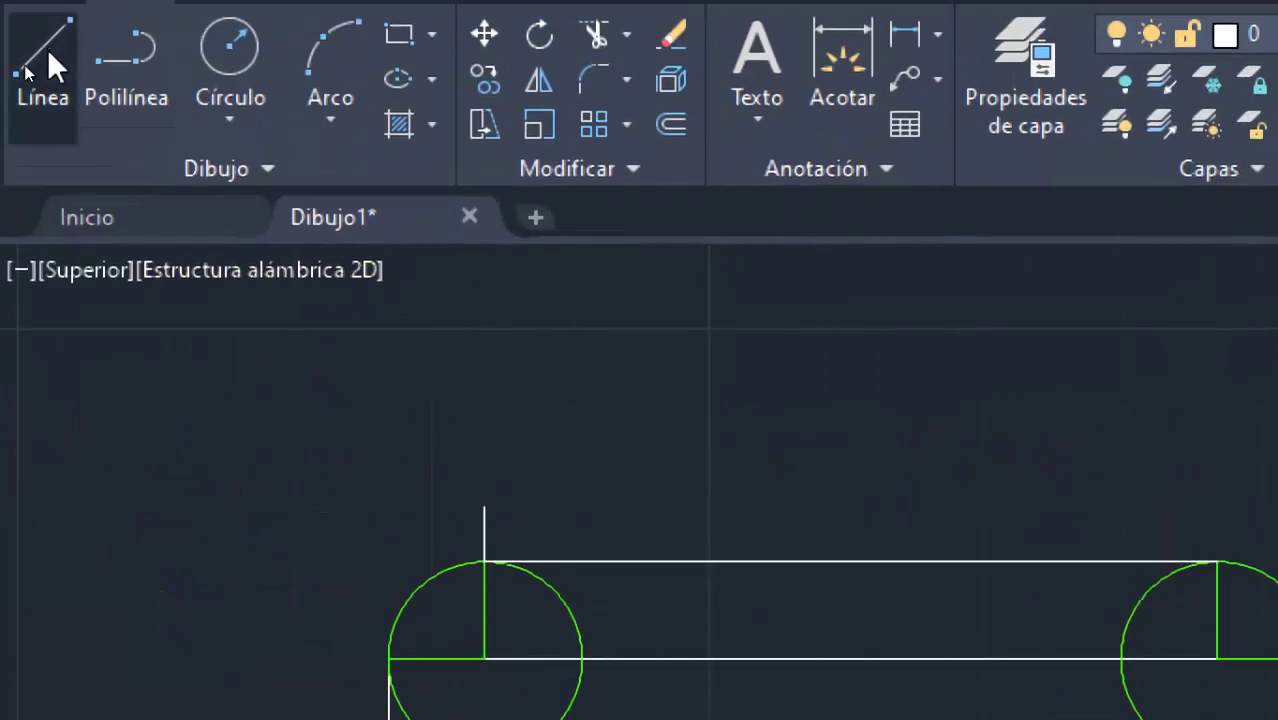
# Draw a 4-unit vertical line upward from the right circle's top and continue it horizontally to the left vertical line's upper end.
pyautogui.click(47, 48)
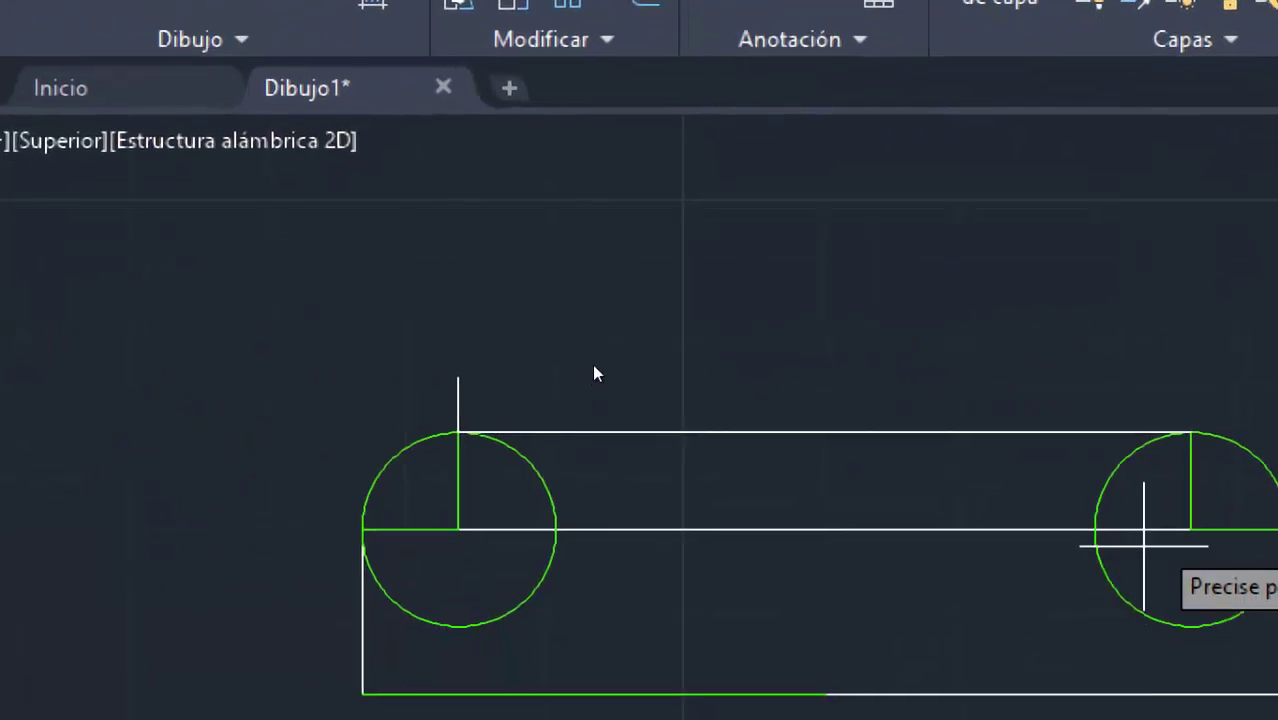
pyautogui.click(1153, 432)
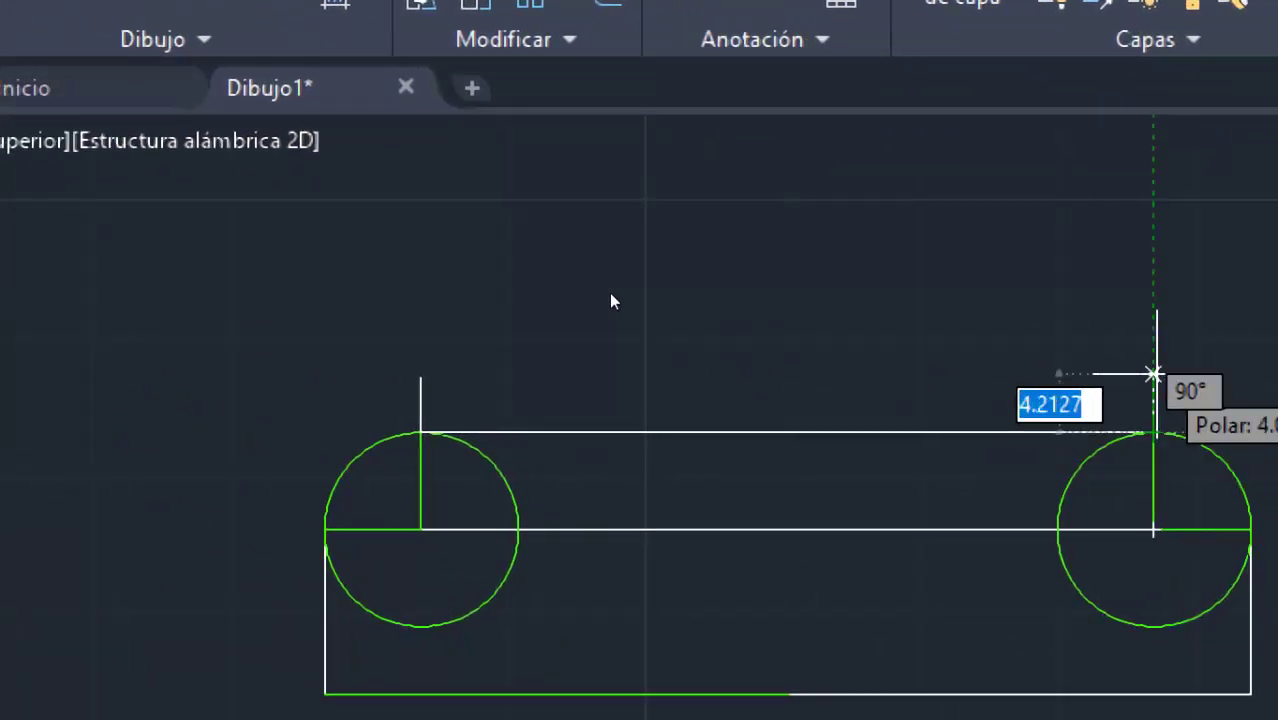
pyautogui.write('4')
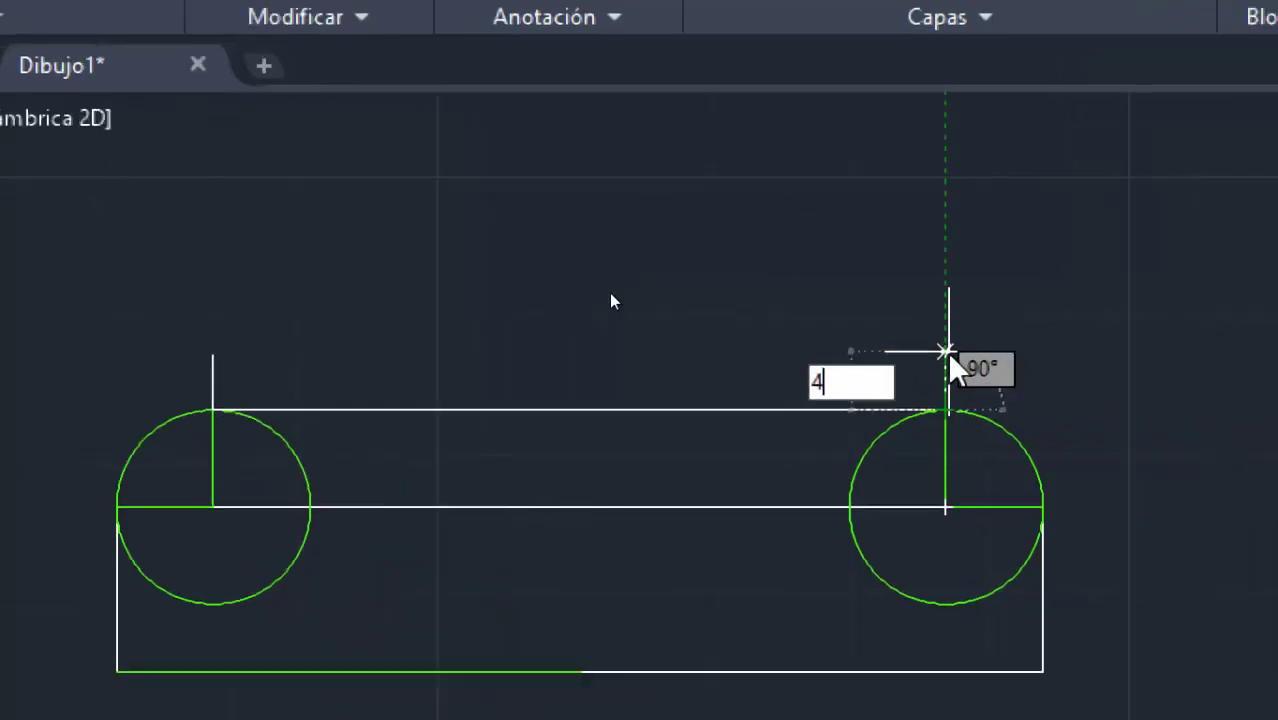
pyautogui.press('Return')
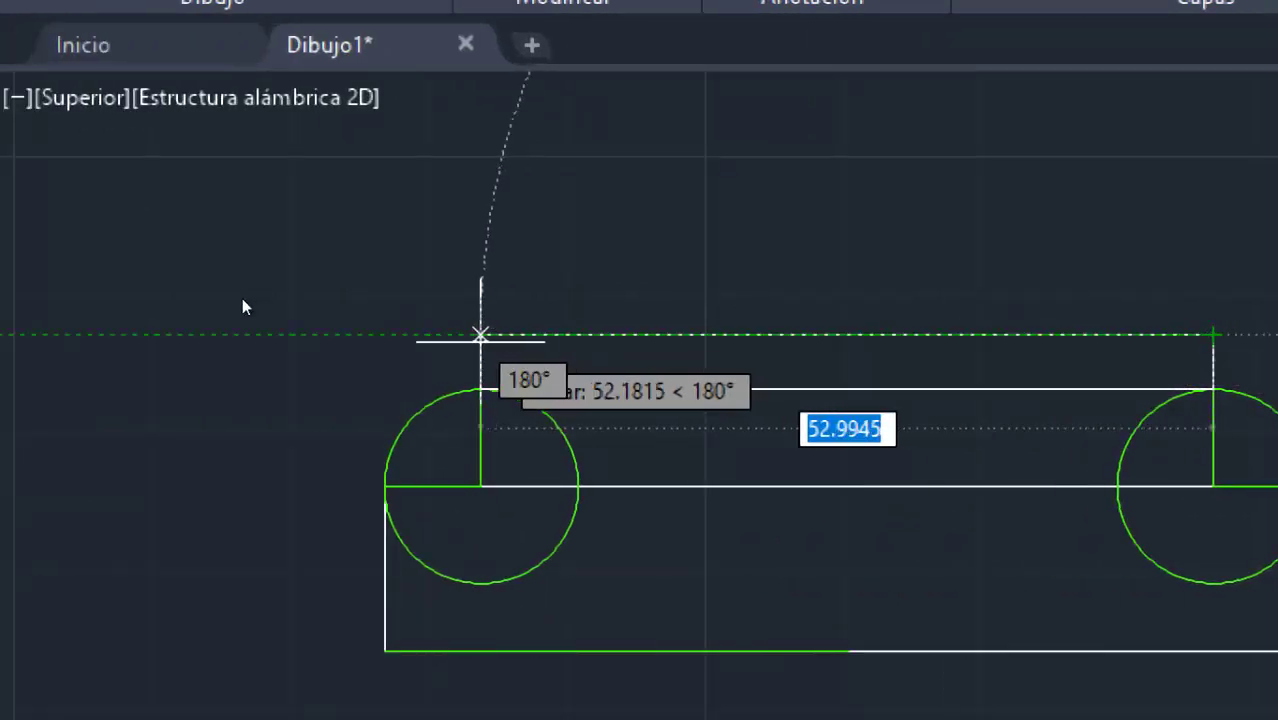
pyautogui.click(481, 335)
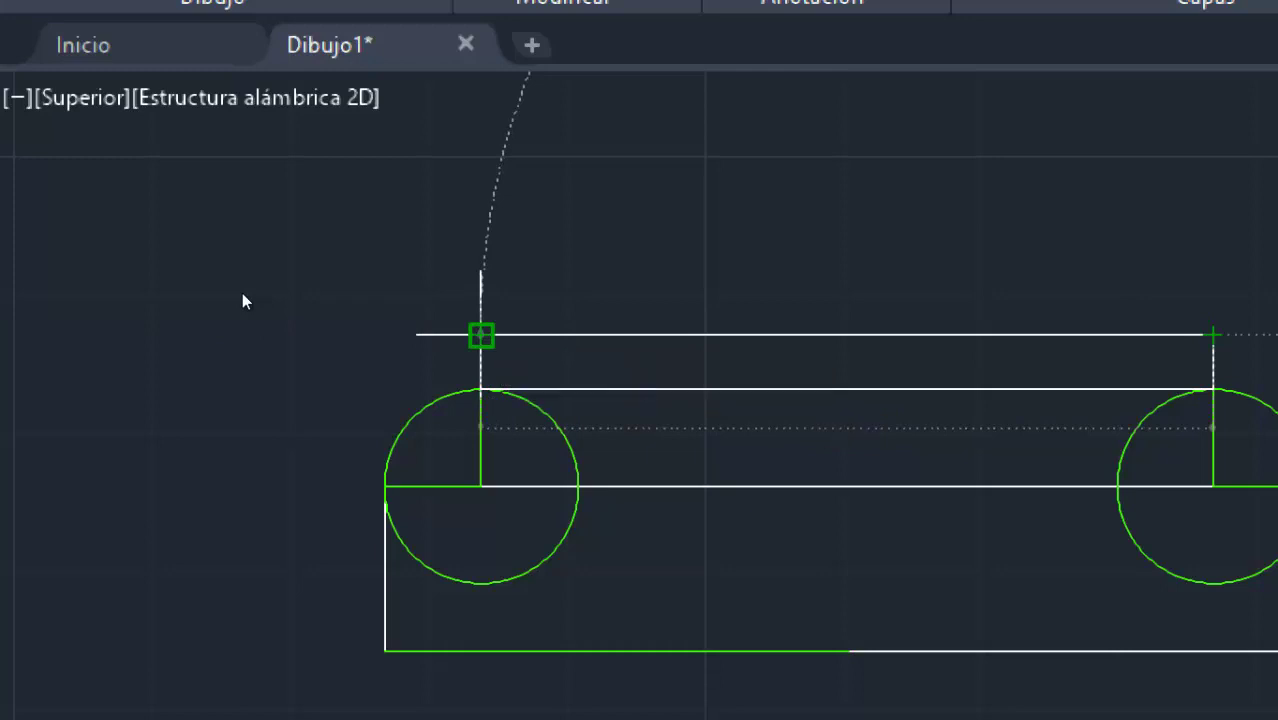
pyautogui.press('Return')
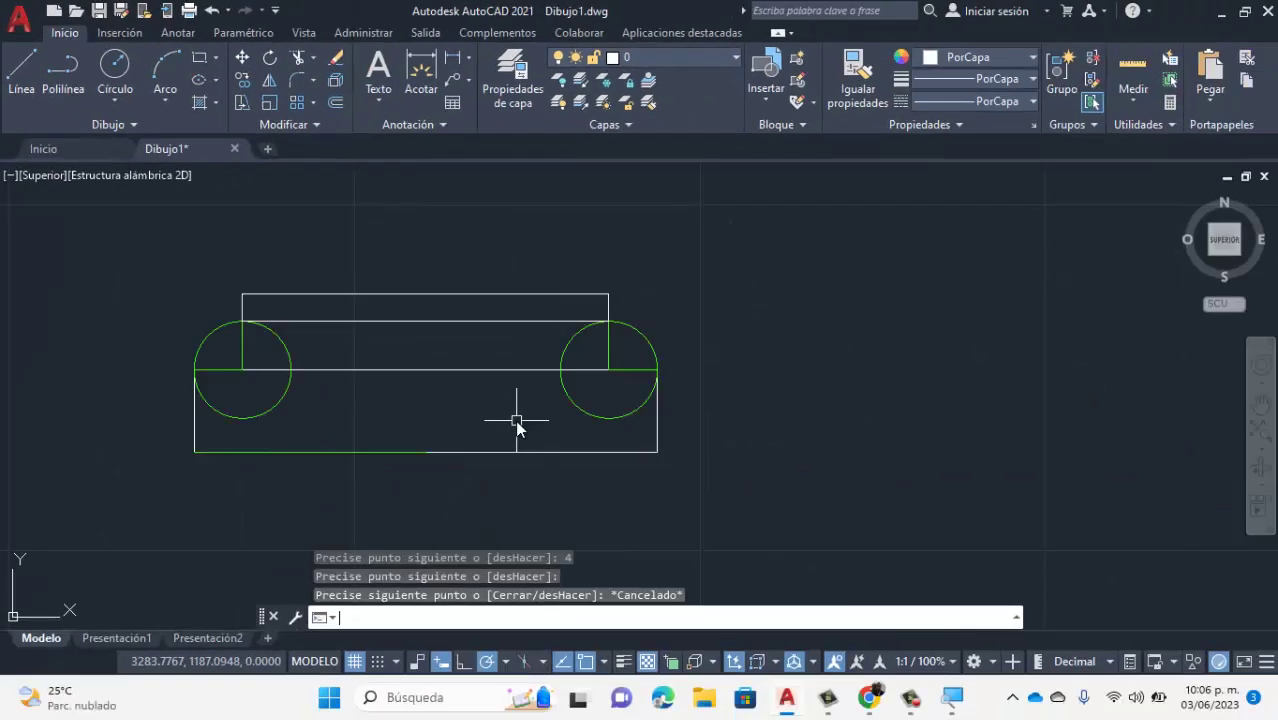
# After checking Practica copa.pdf in Chrome, draw a 17-unit vertical line on layer Capa1 upward from the 4-unit-high rectangle's upper-left corner.
pyautogui.moveTo(868, 700)
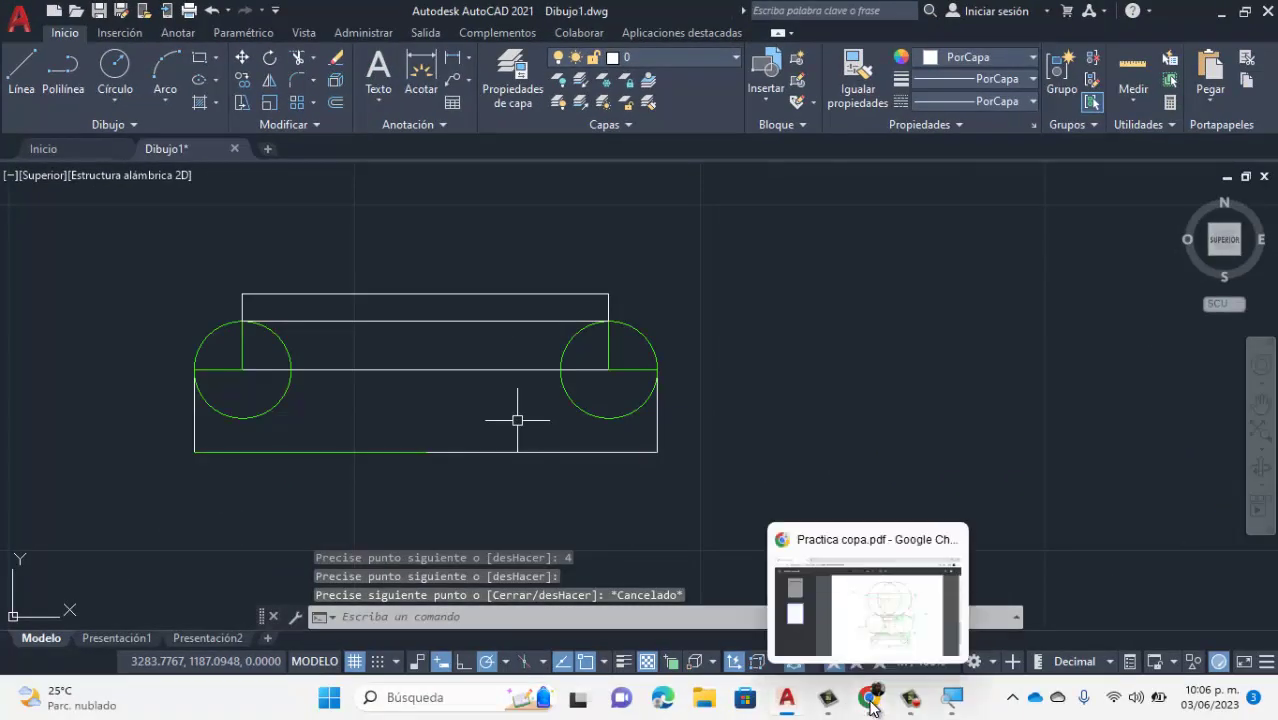
pyautogui.click(878, 620)
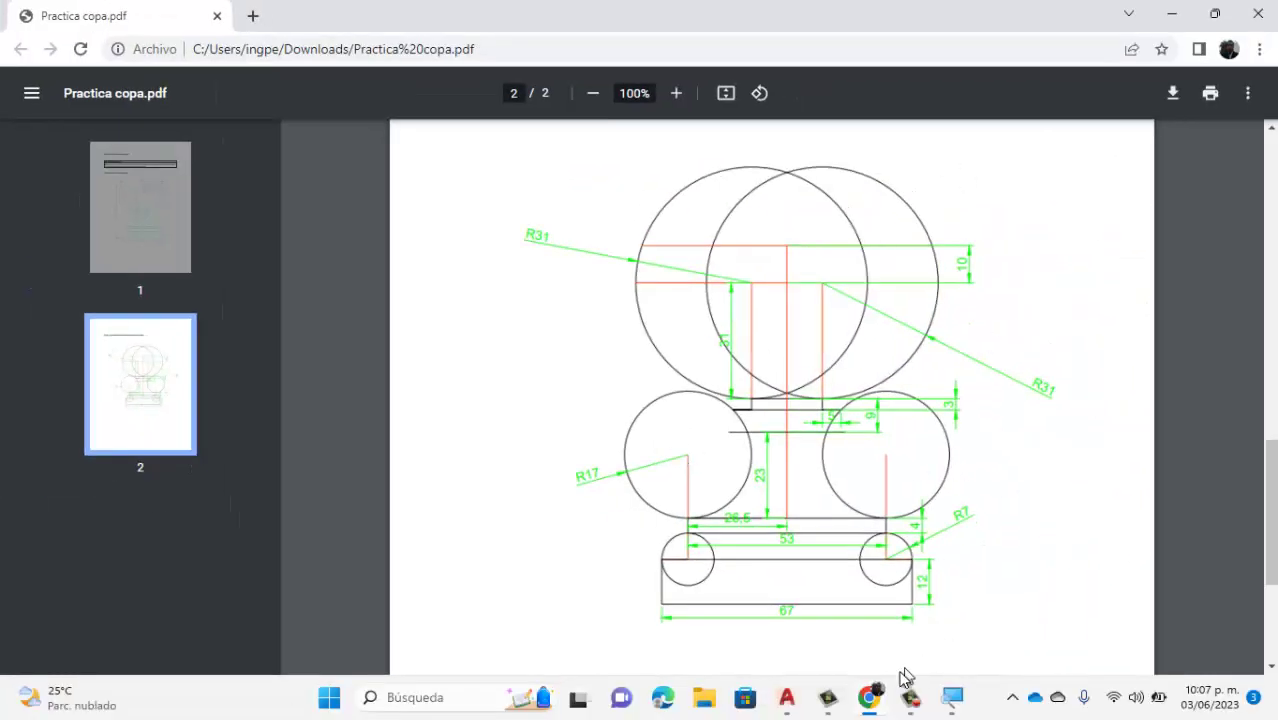
pyautogui.click(788, 698)
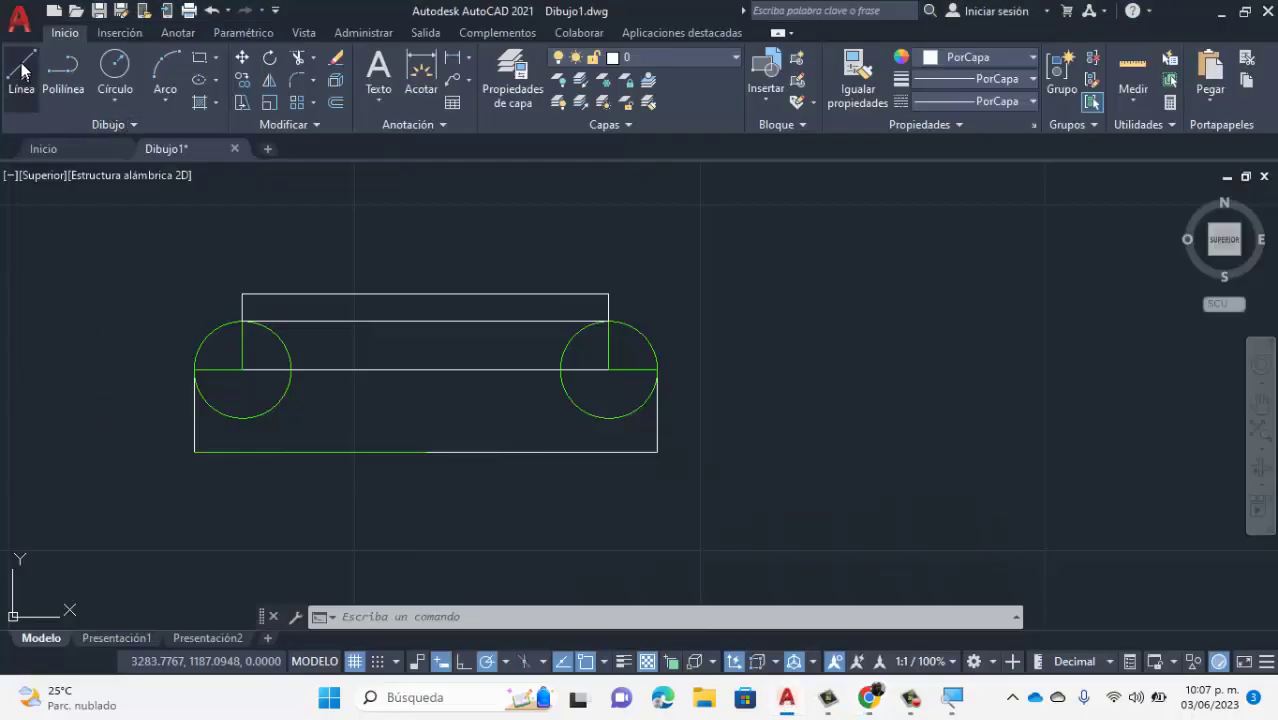
pyautogui.click(612, 58)
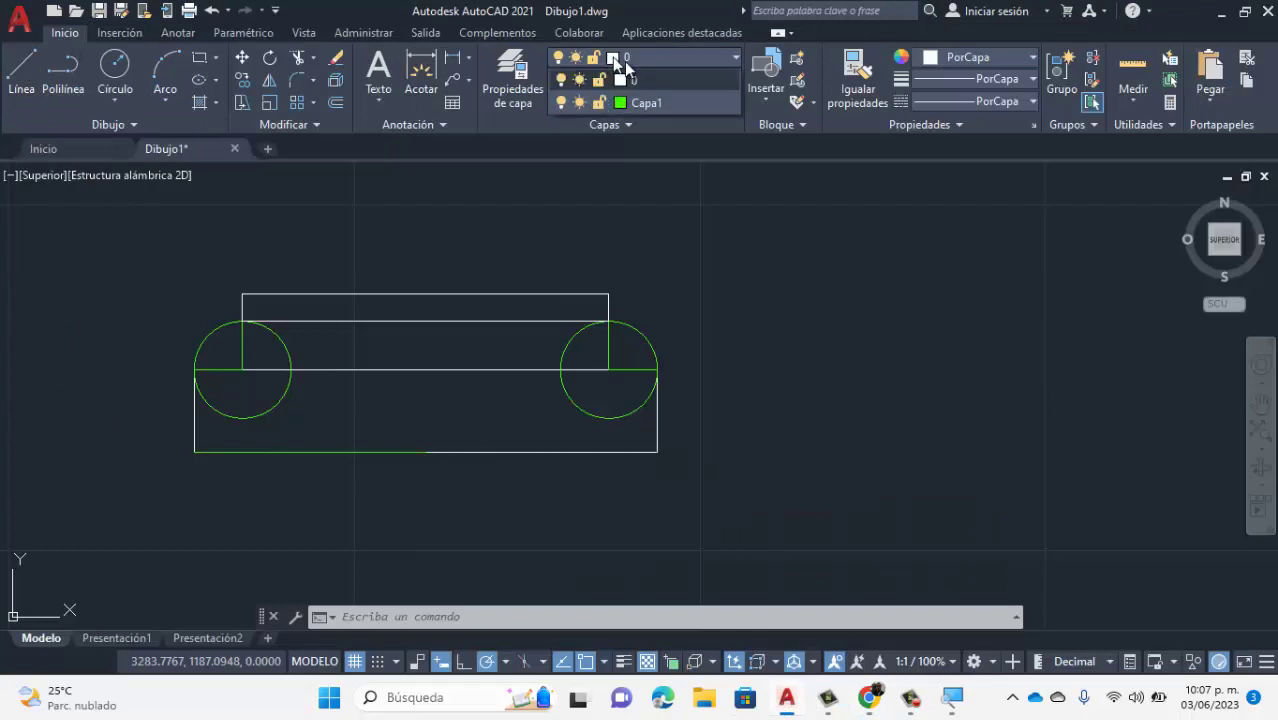
pyautogui.click(644, 102)
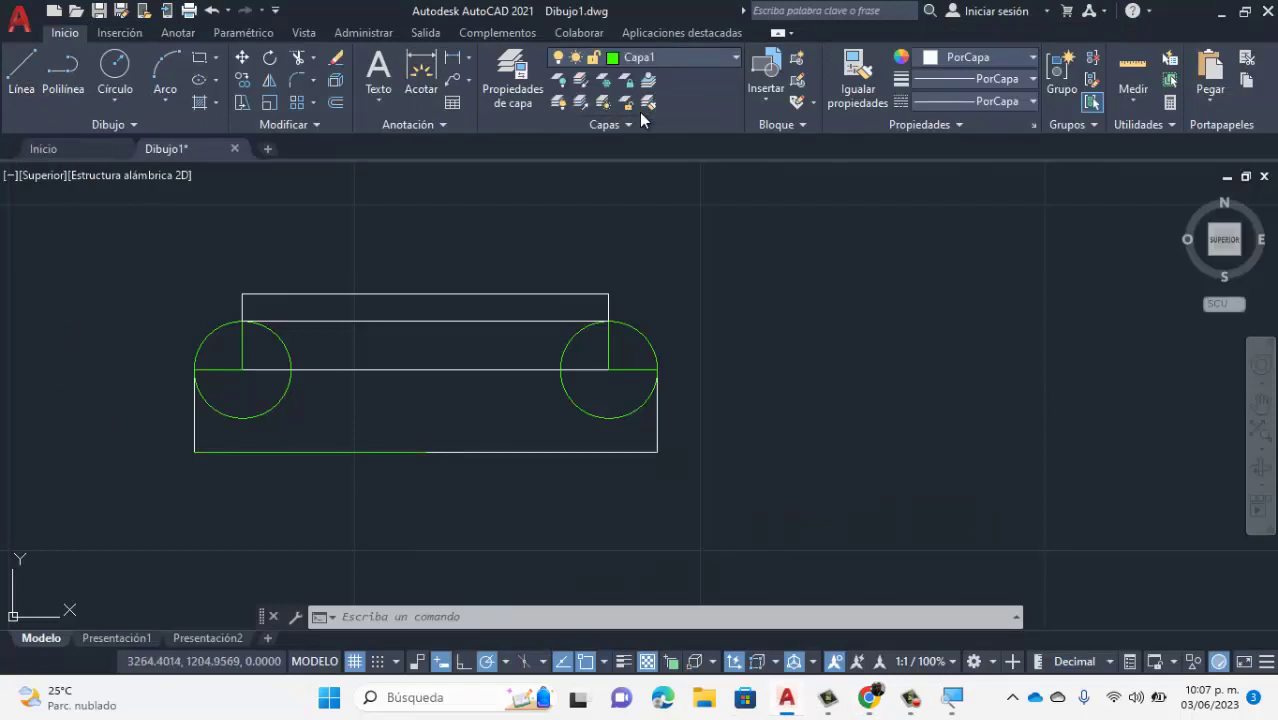
pyautogui.click(22, 70)
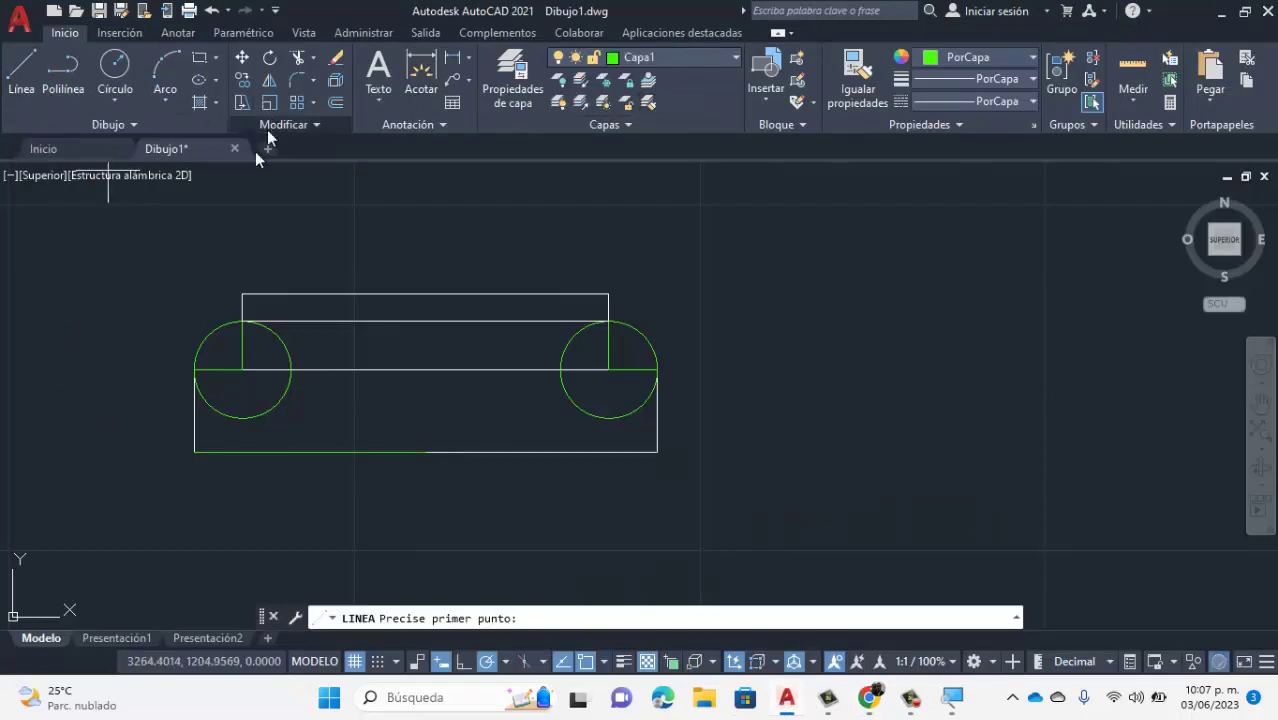
pyautogui.click(242, 294)
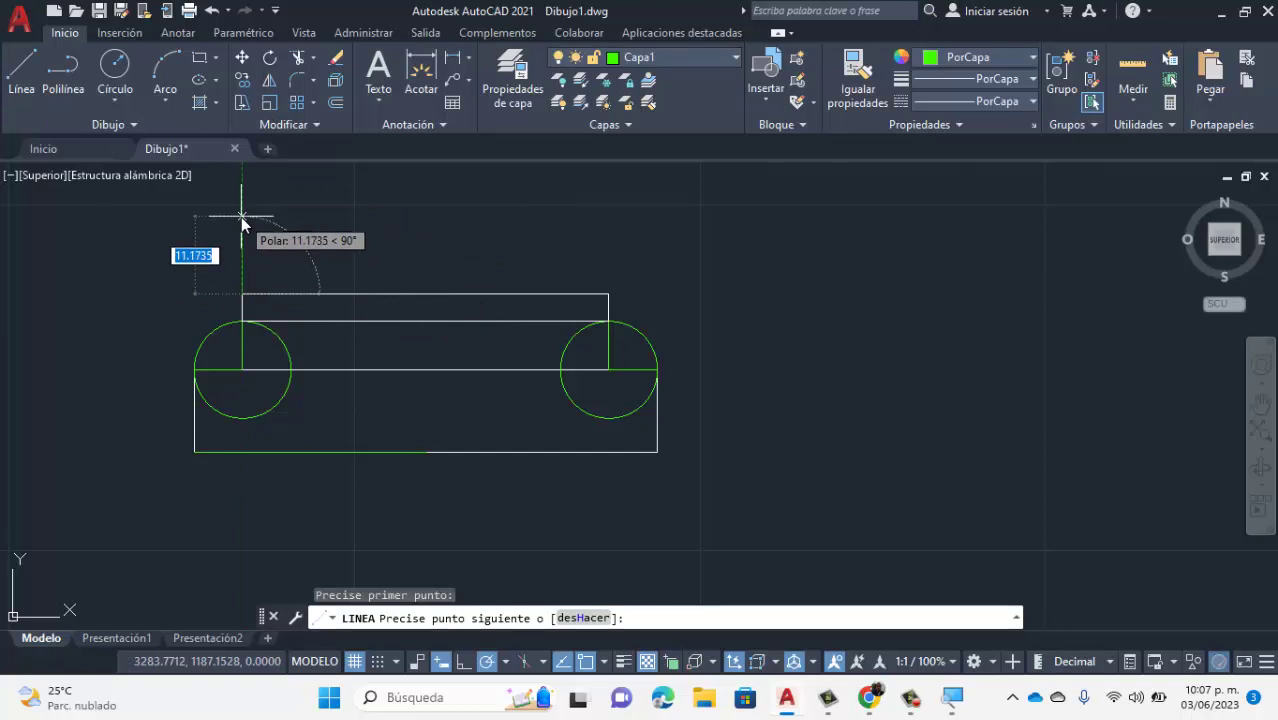
pyautogui.press('BackSpace')
pyautogui.write('17')
pyautogui.press('Return')
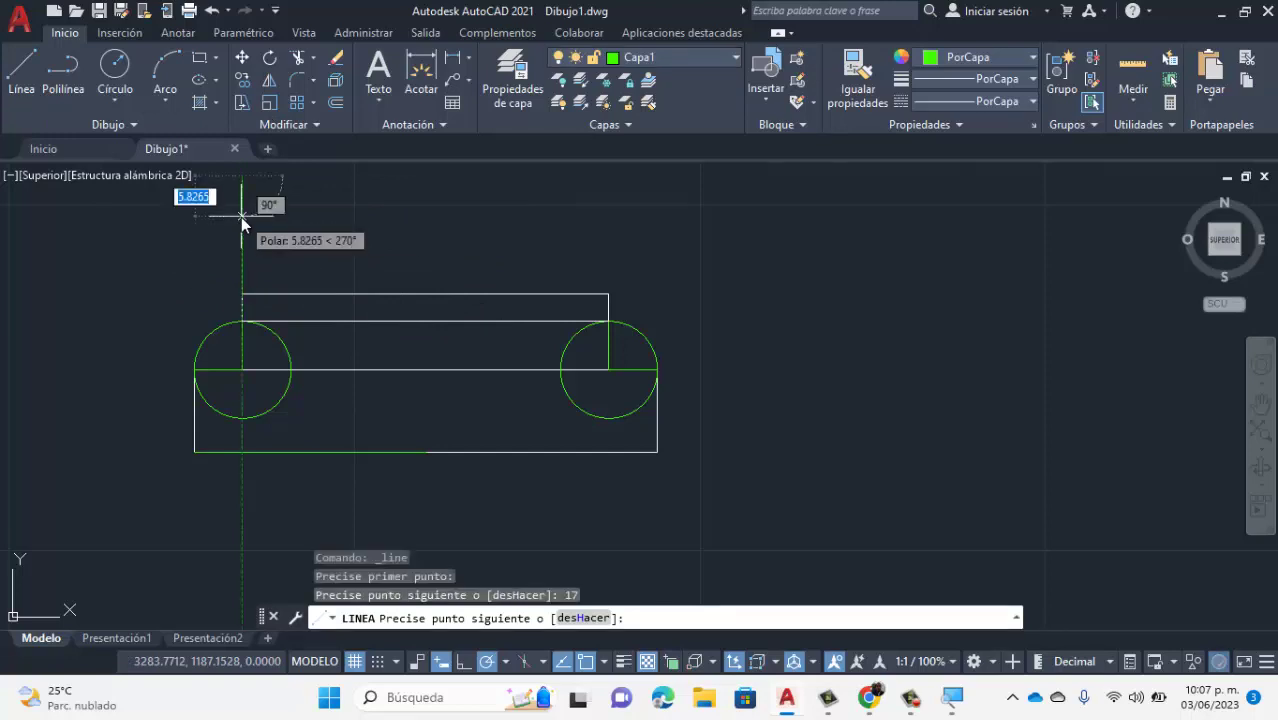
pyautogui.press('Escape')
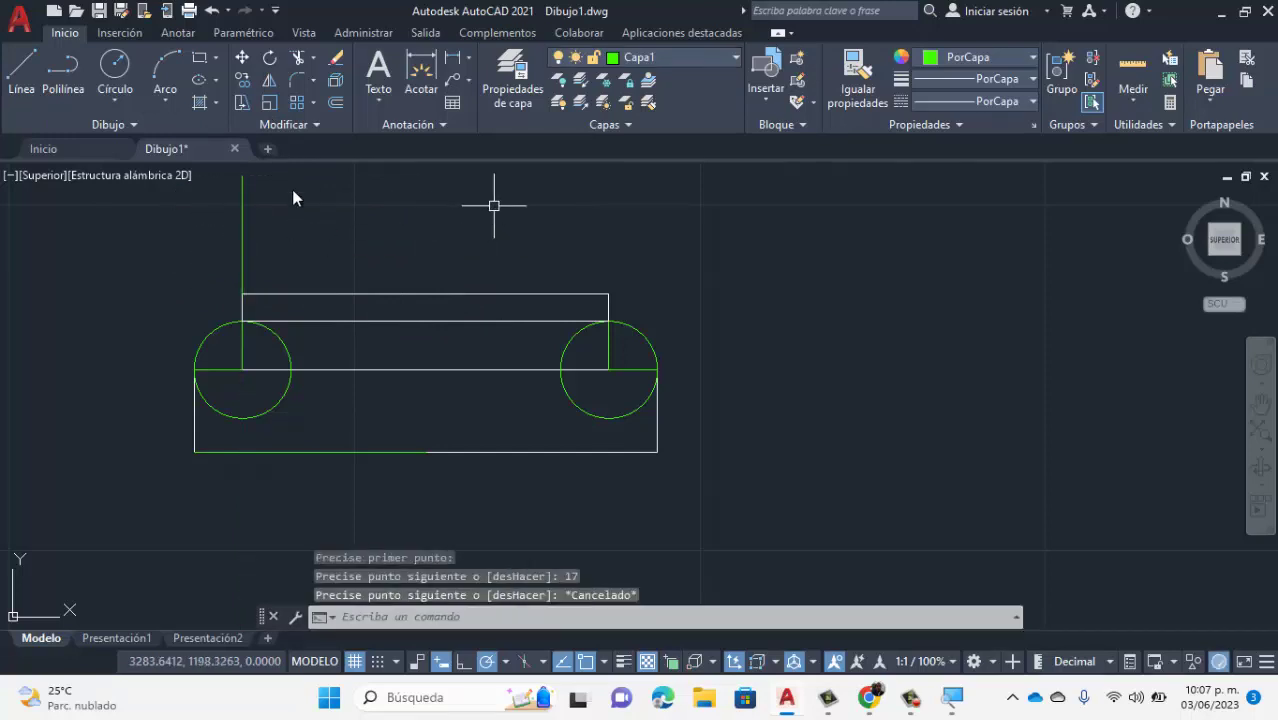
# Draw a 17-unit vertical construction line upward from the upper-right corner of the 4-unit-high rectangle.
pyautogui.click(22, 68)
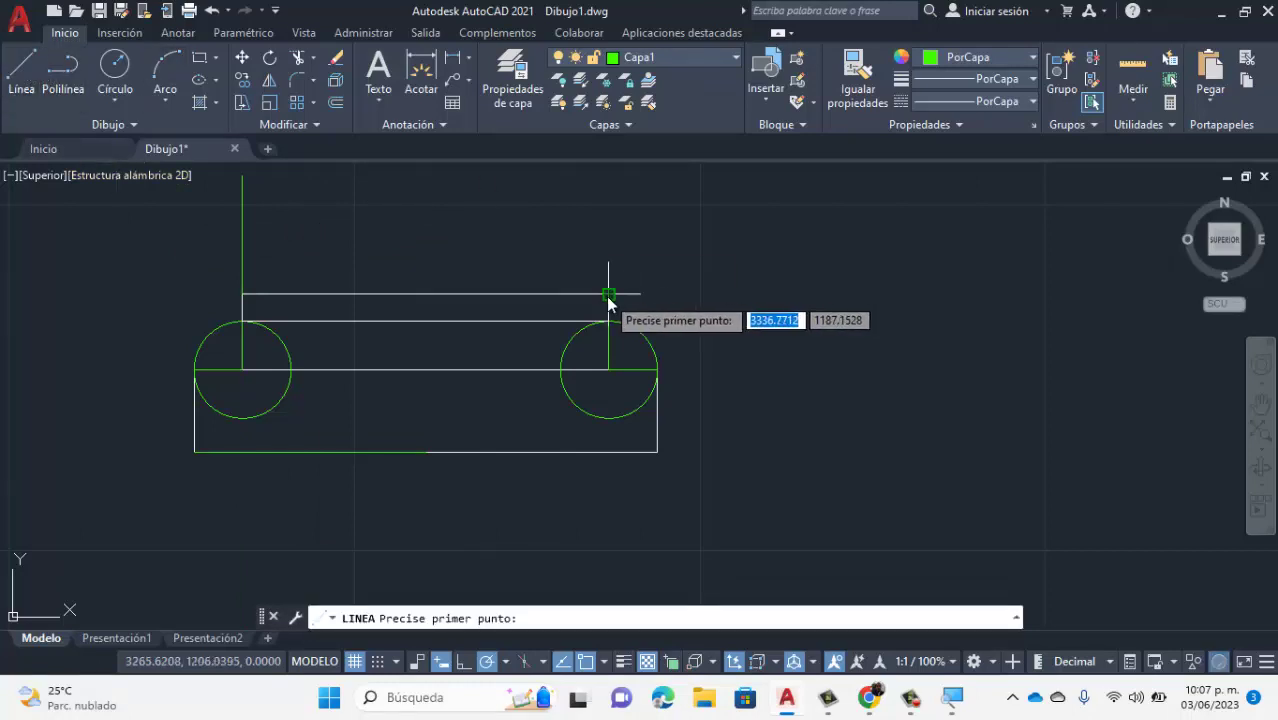
pyautogui.click(608, 295)
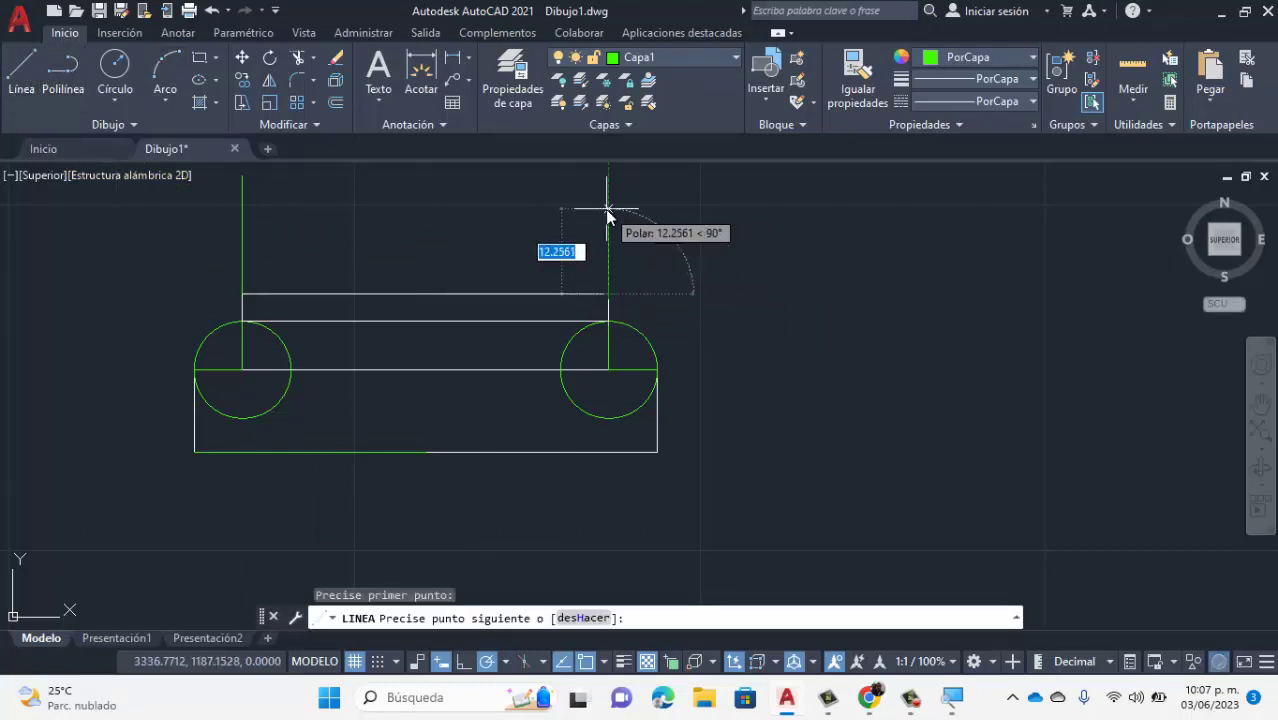
pyautogui.write('17')
pyautogui.press('Return')
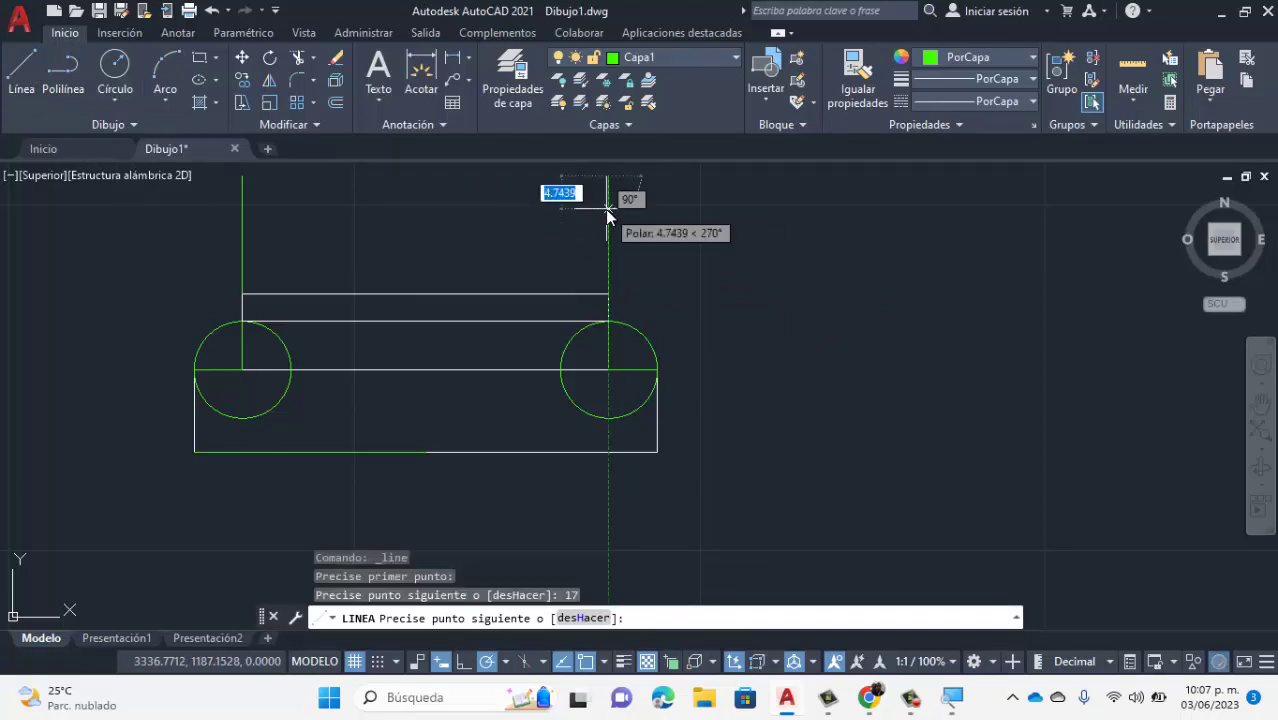
pyautogui.press('Escape')
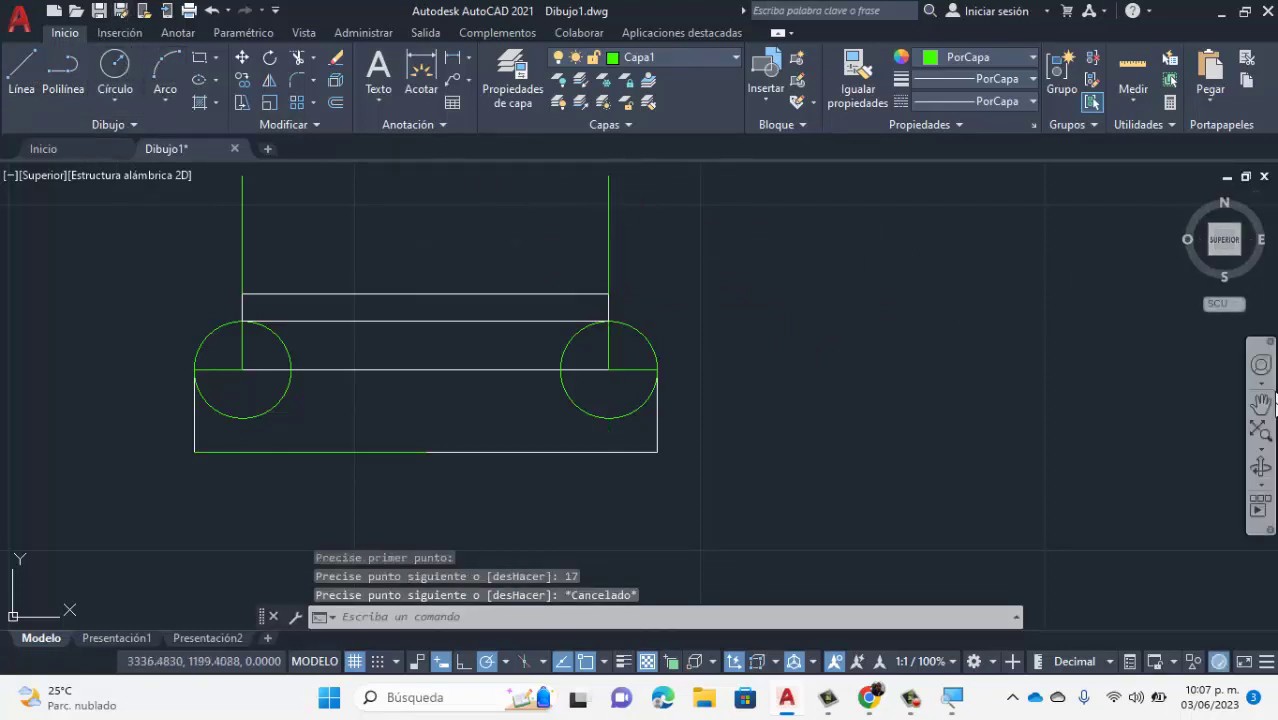
# Make layer 0 current and draw a circle of radius 17 centred on the left 17-unit line's upper end.
pyautogui.click(1261, 404)
pyautogui.moveTo(462, 289); pyautogui.dragTo(490, 394)
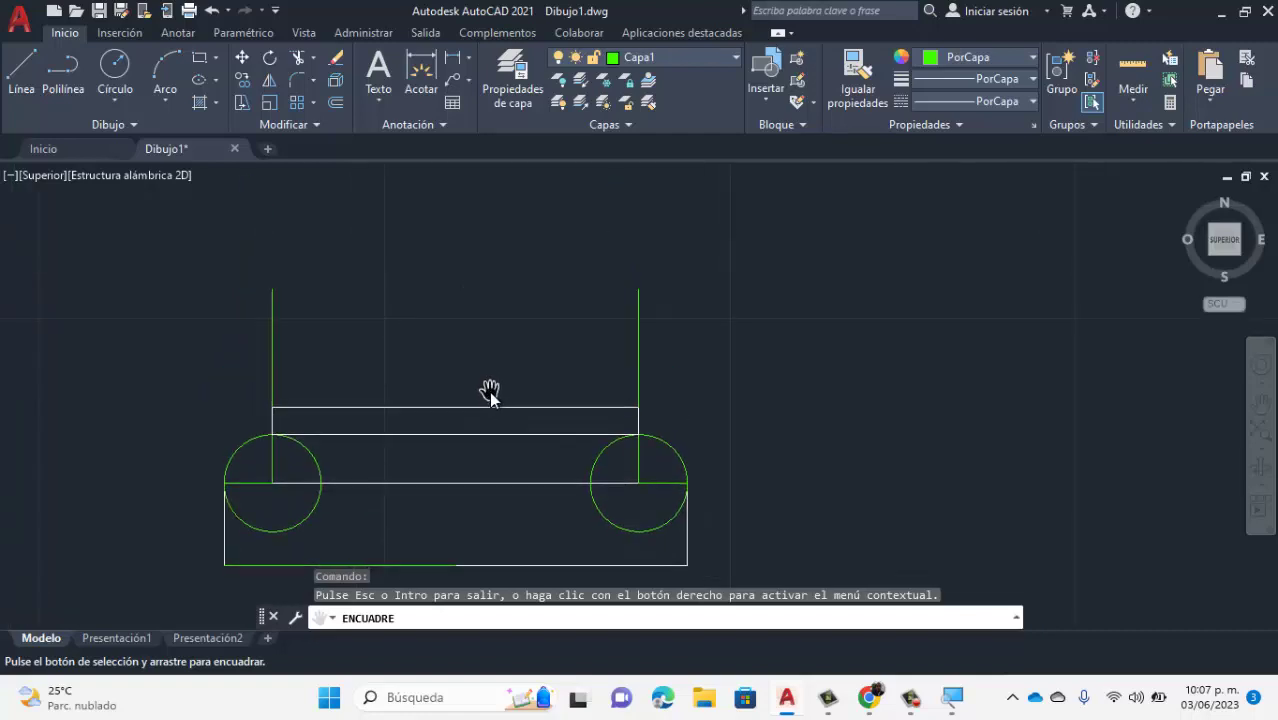
pyautogui.press('Escape')
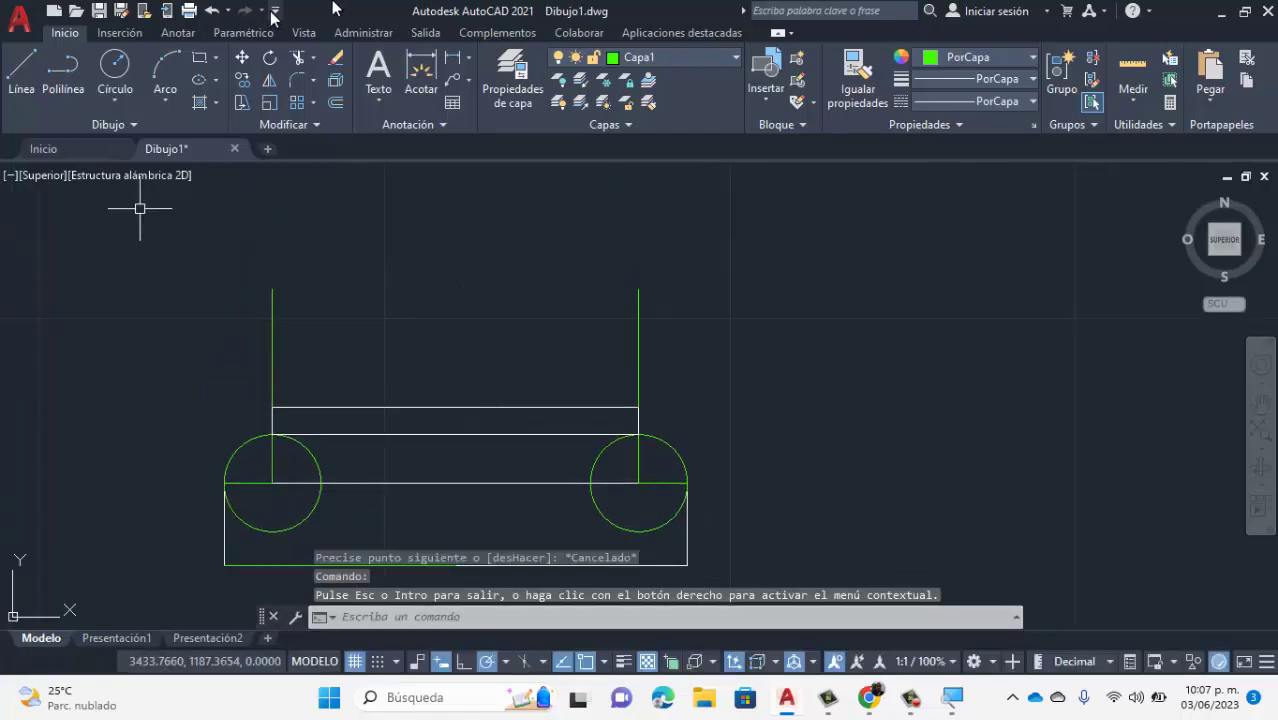
pyautogui.click(737, 60)
pyautogui.click(663, 76)
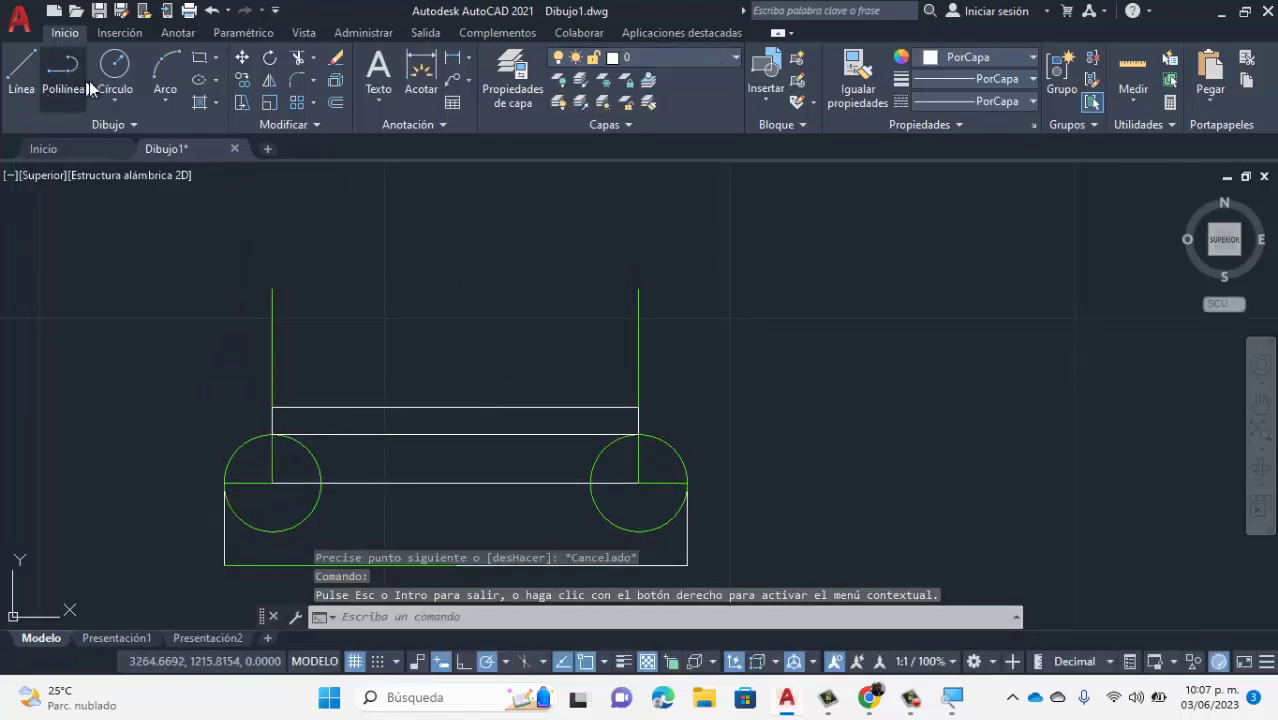
pyautogui.click(114, 68)
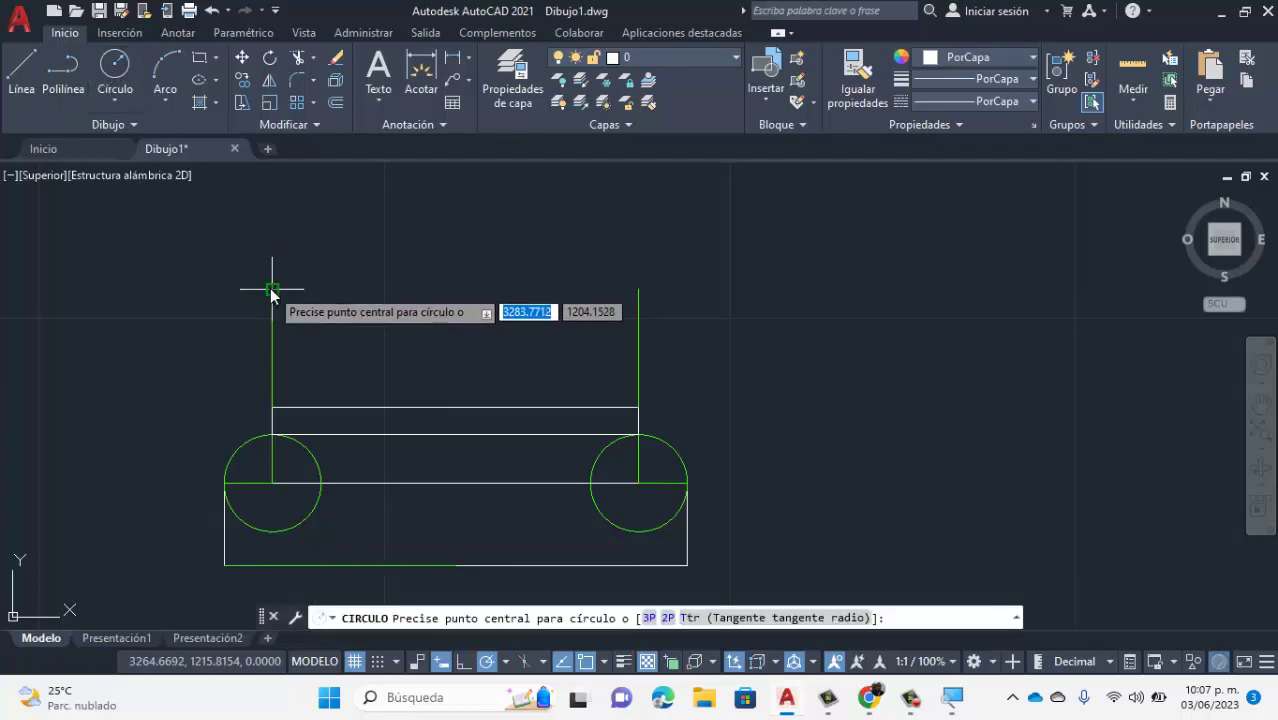
pyautogui.click(273, 289)
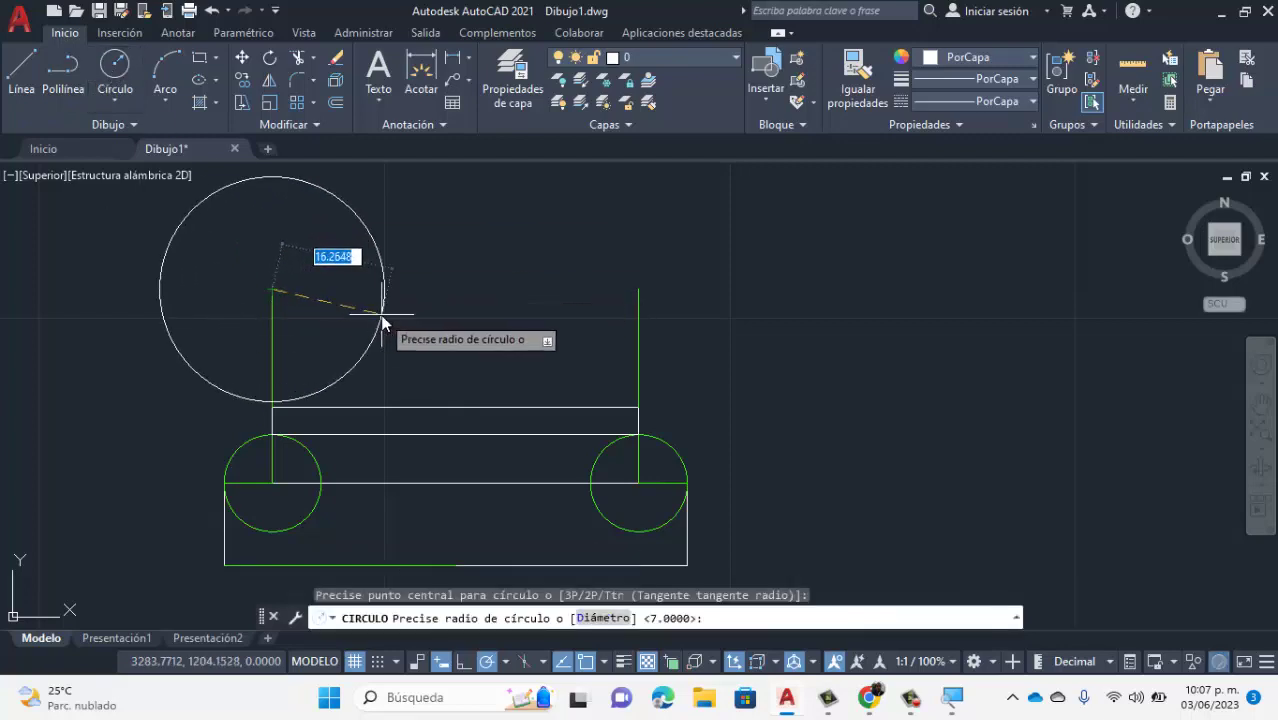
pyautogui.press('BackSpace')
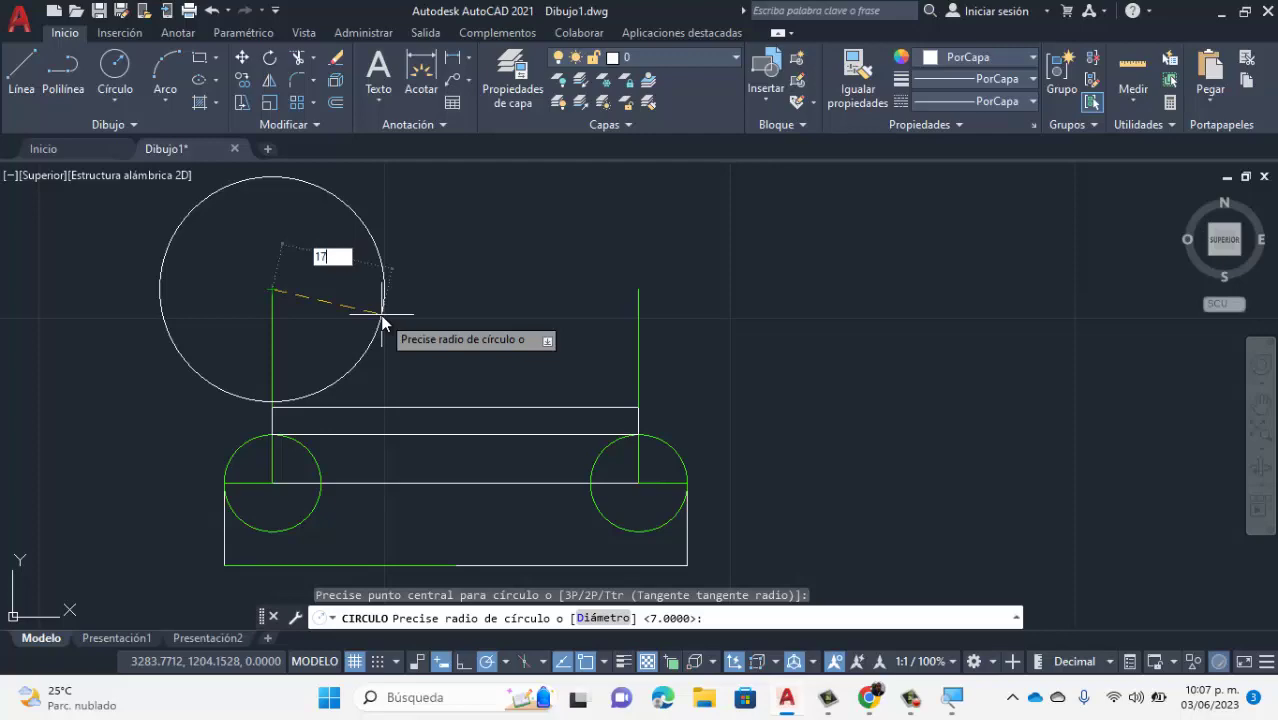
pyautogui.press('Return')
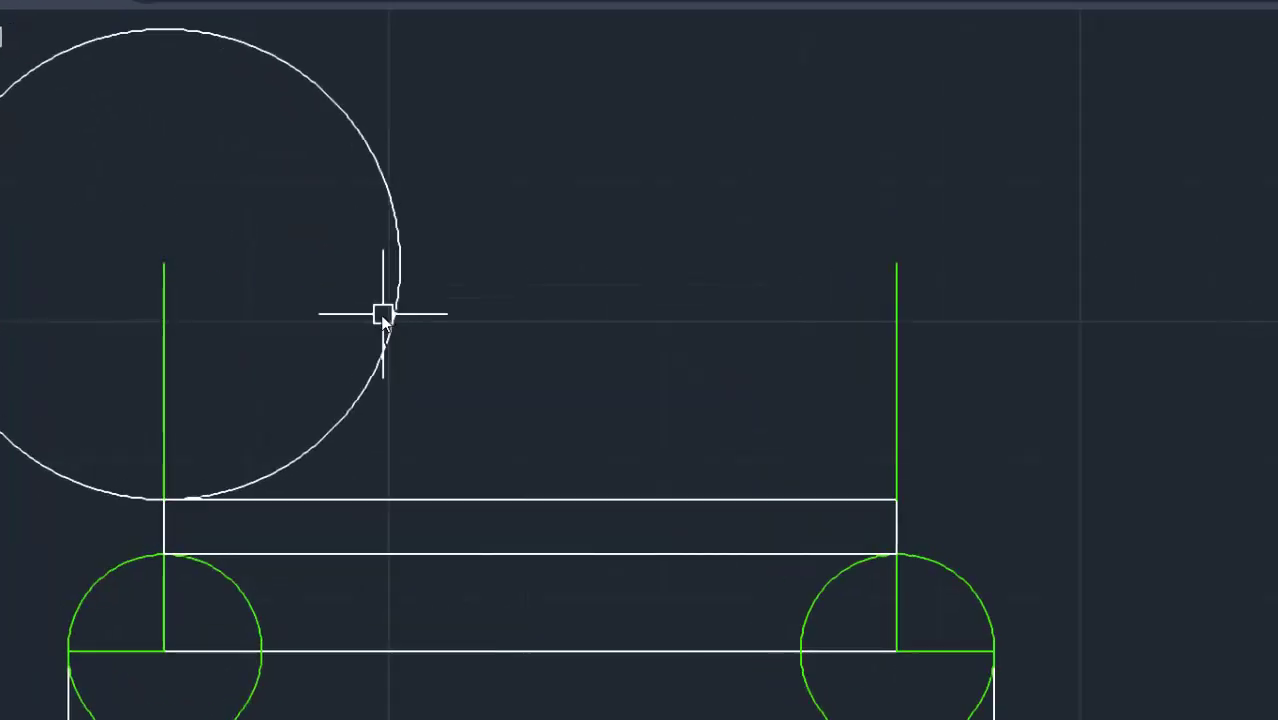
# Draw a circle of radius 17 centred on the upper end of the right 17-unit construction line.
pyautogui.scroll(-8, 760, 376)
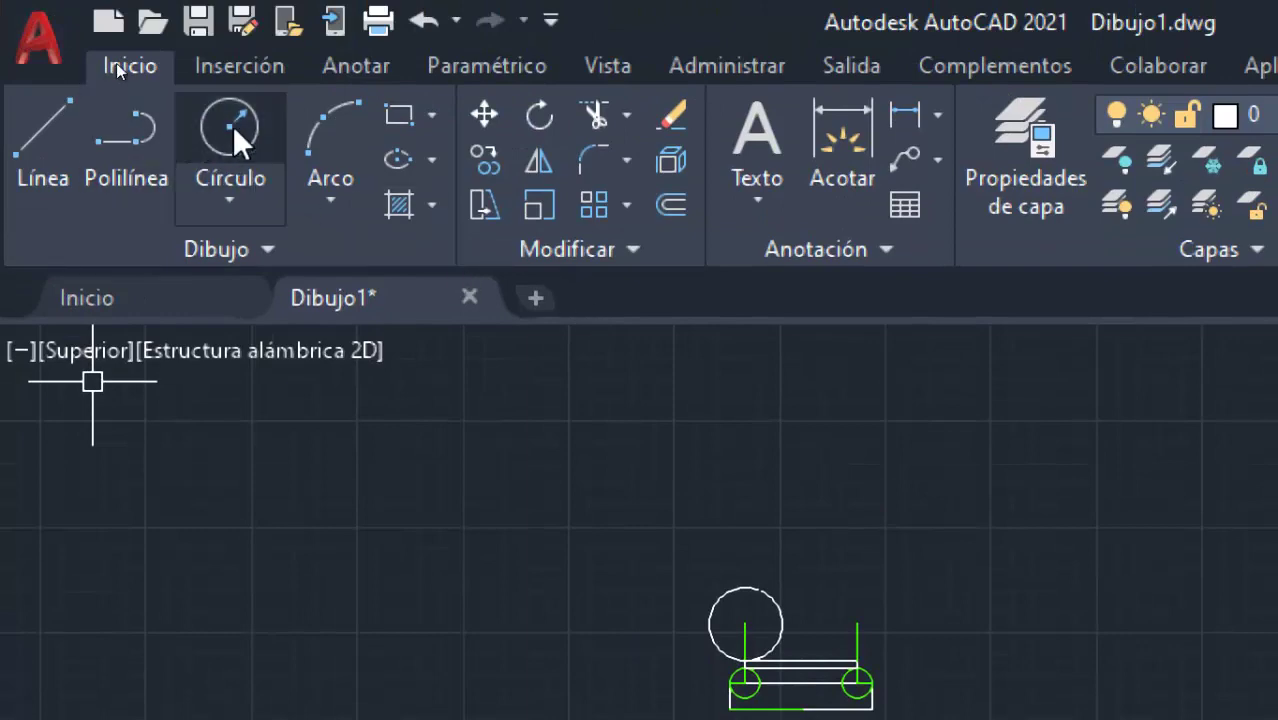
pyautogui.click(236, 2)
pyautogui.scroll(5, 475, 245)
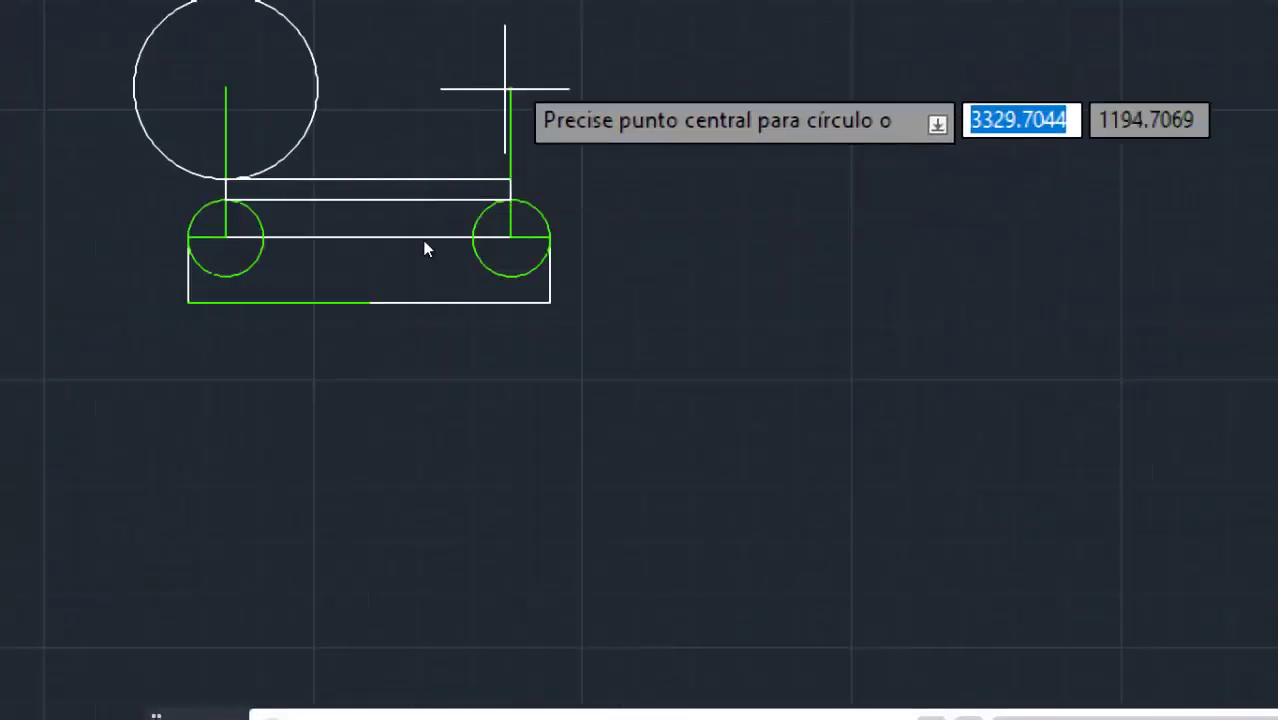
pyautogui.click(510, 191)
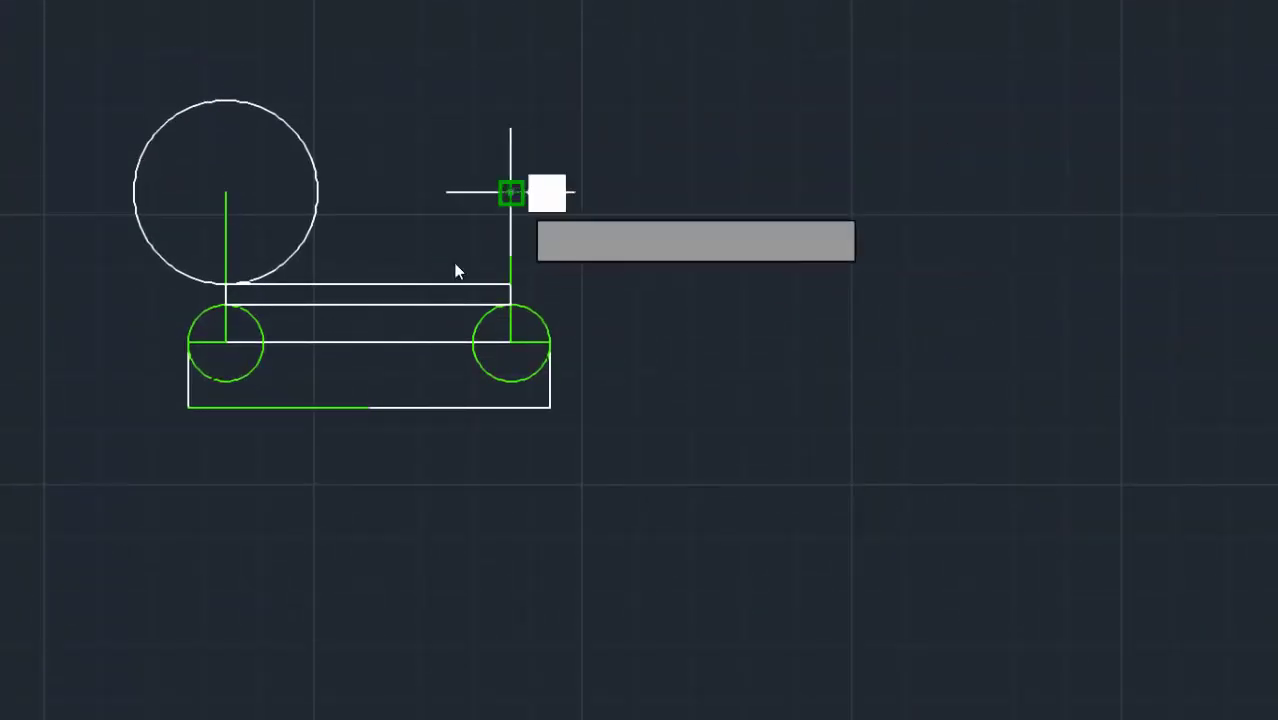
pyautogui.write('17')
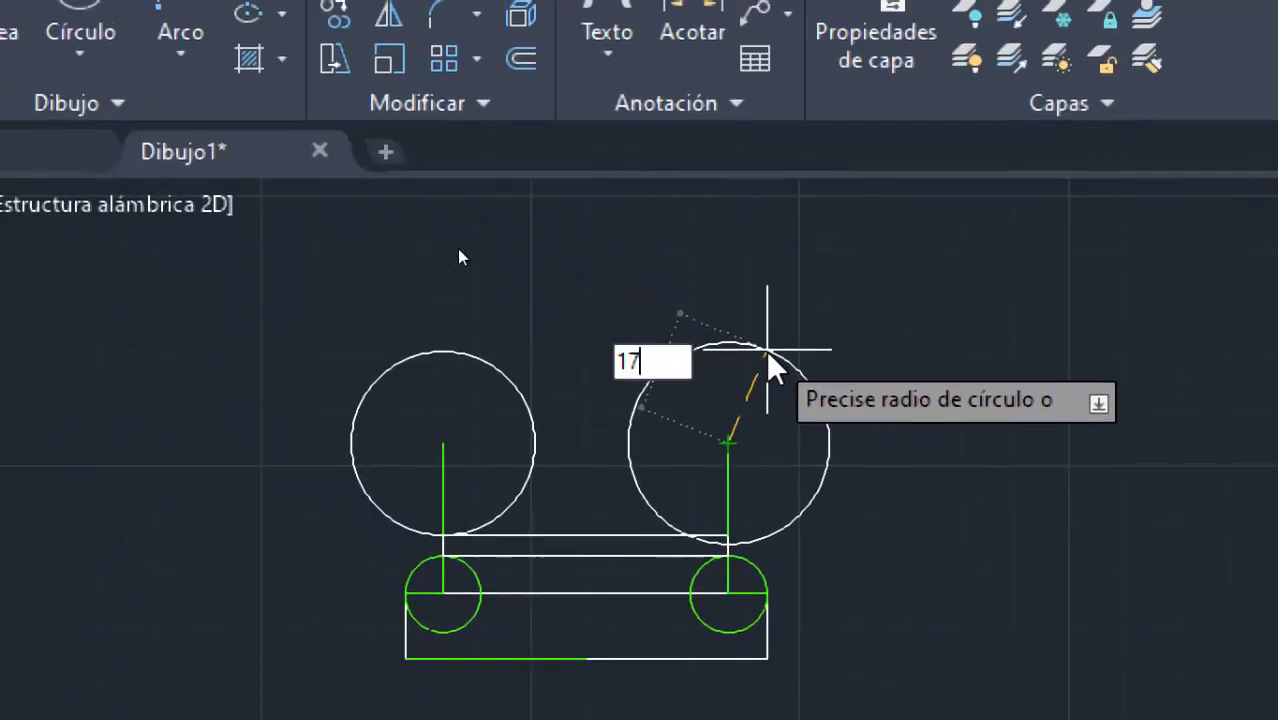
pyautogui.press('Return')
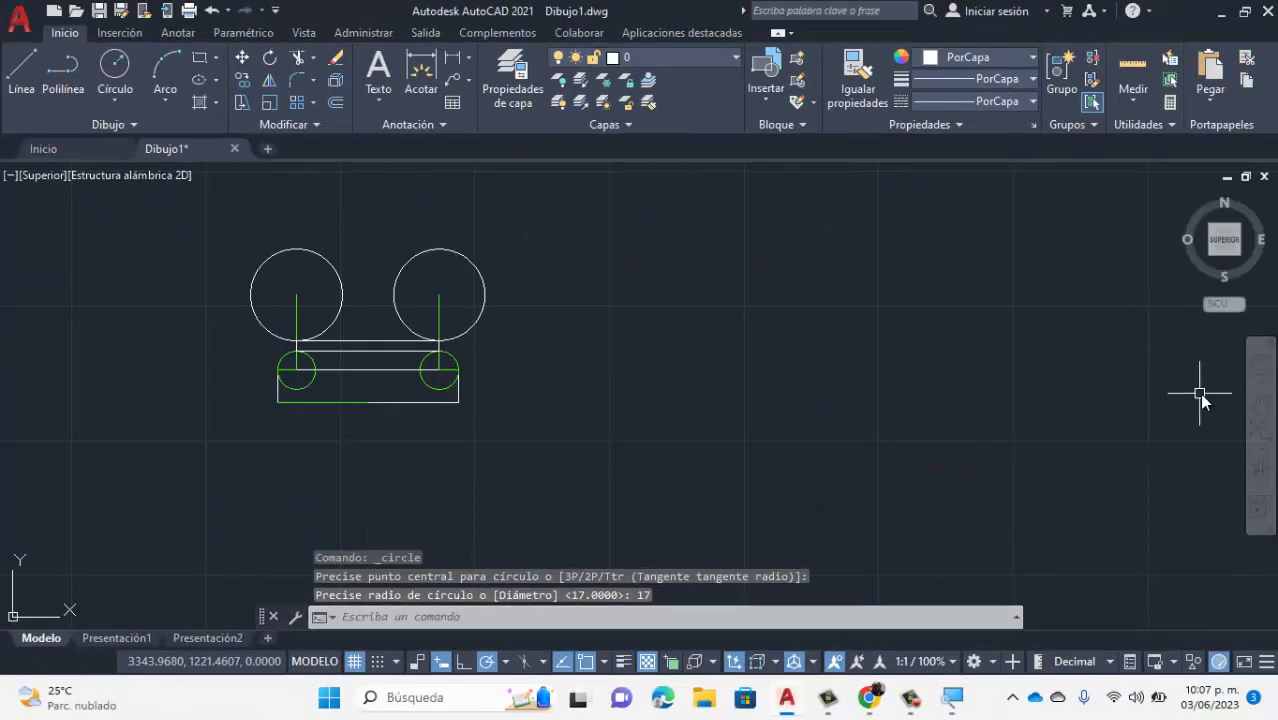
# Check the dimensions in Practica copa.pdf in Chrome, return to AutoCAD and make Capa1 the current layer.
pyautogui.click(1260, 405)
pyautogui.moveTo(420, 348); pyautogui.dragTo(685, 530)
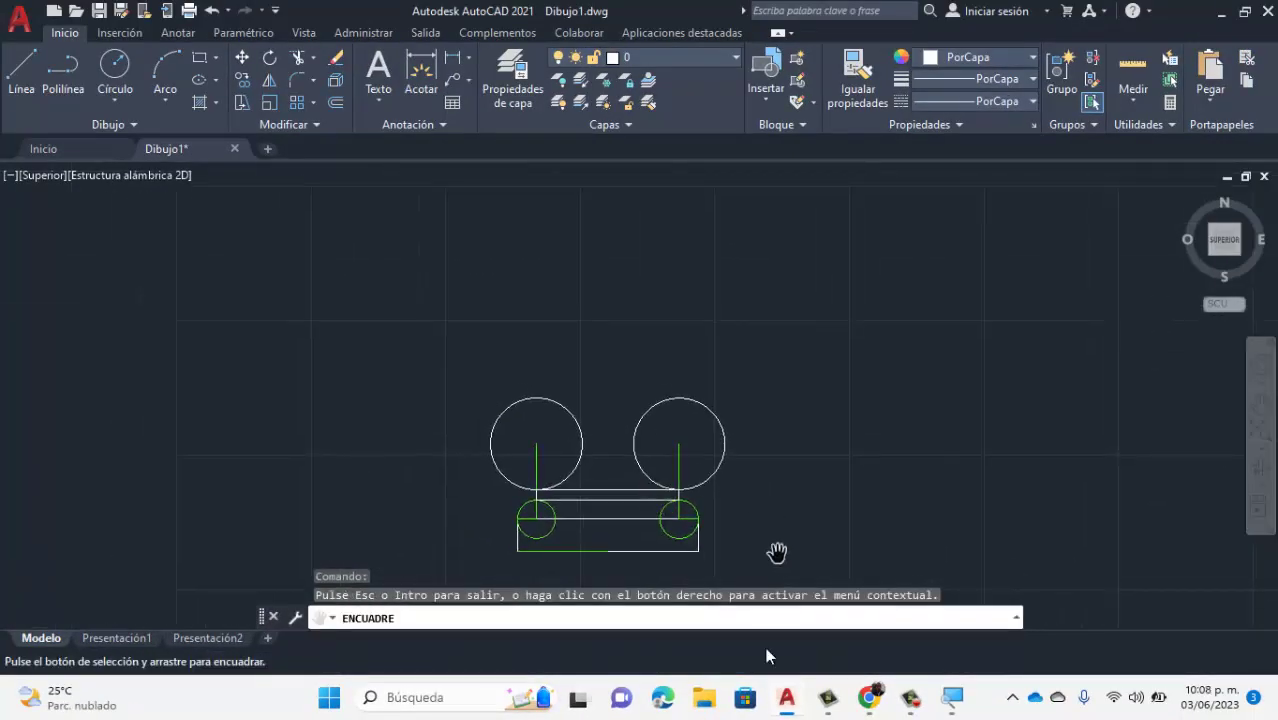
pyautogui.click(868, 698)
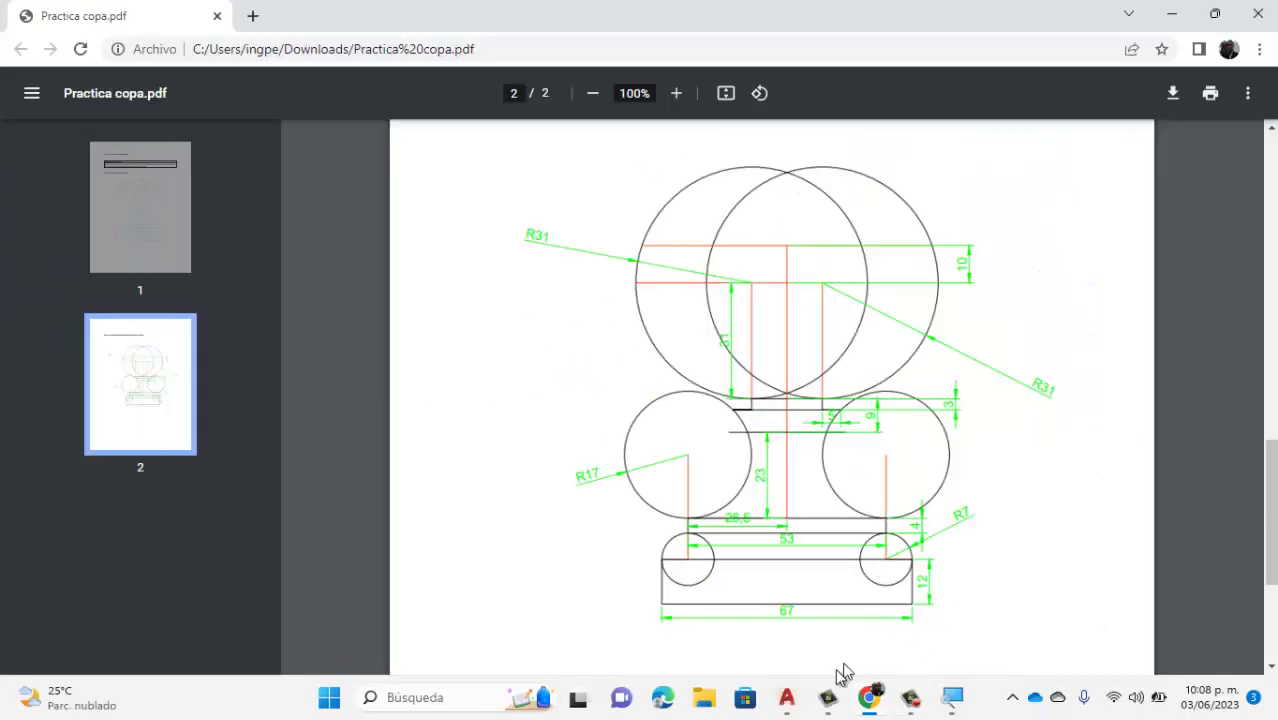
pyautogui.click(785, 699)
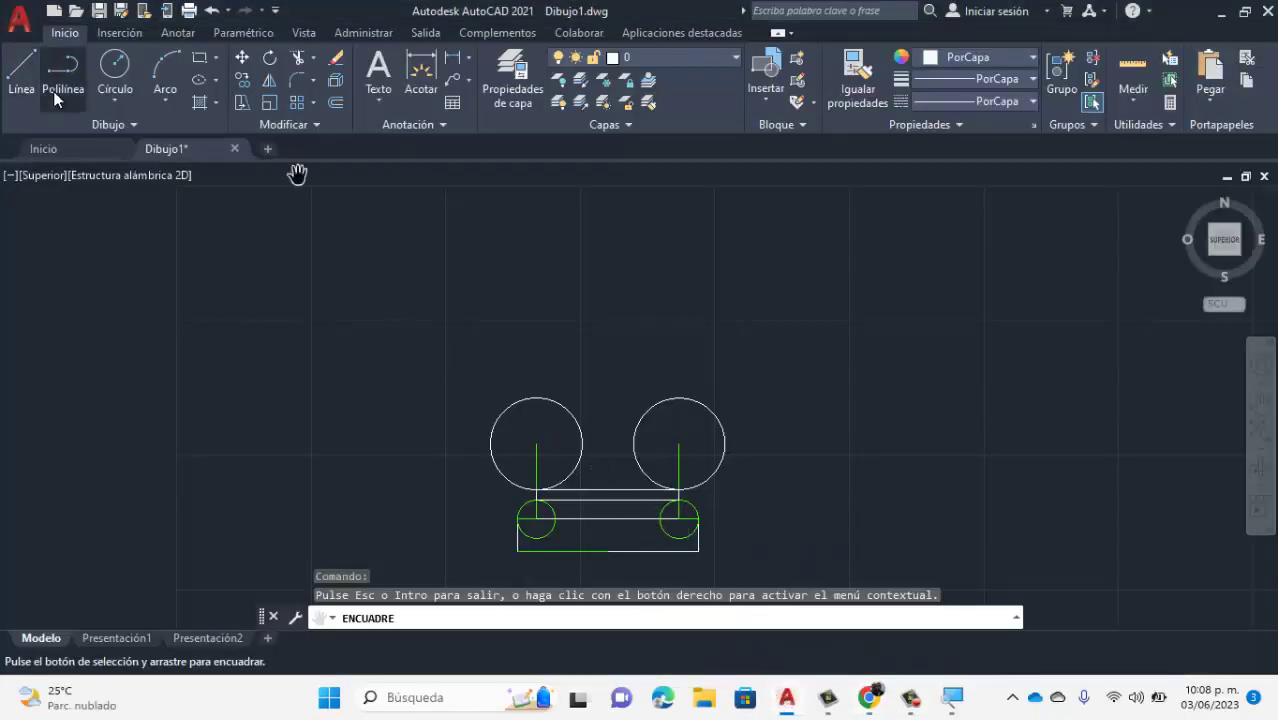
pyautogui.click(695, 58)
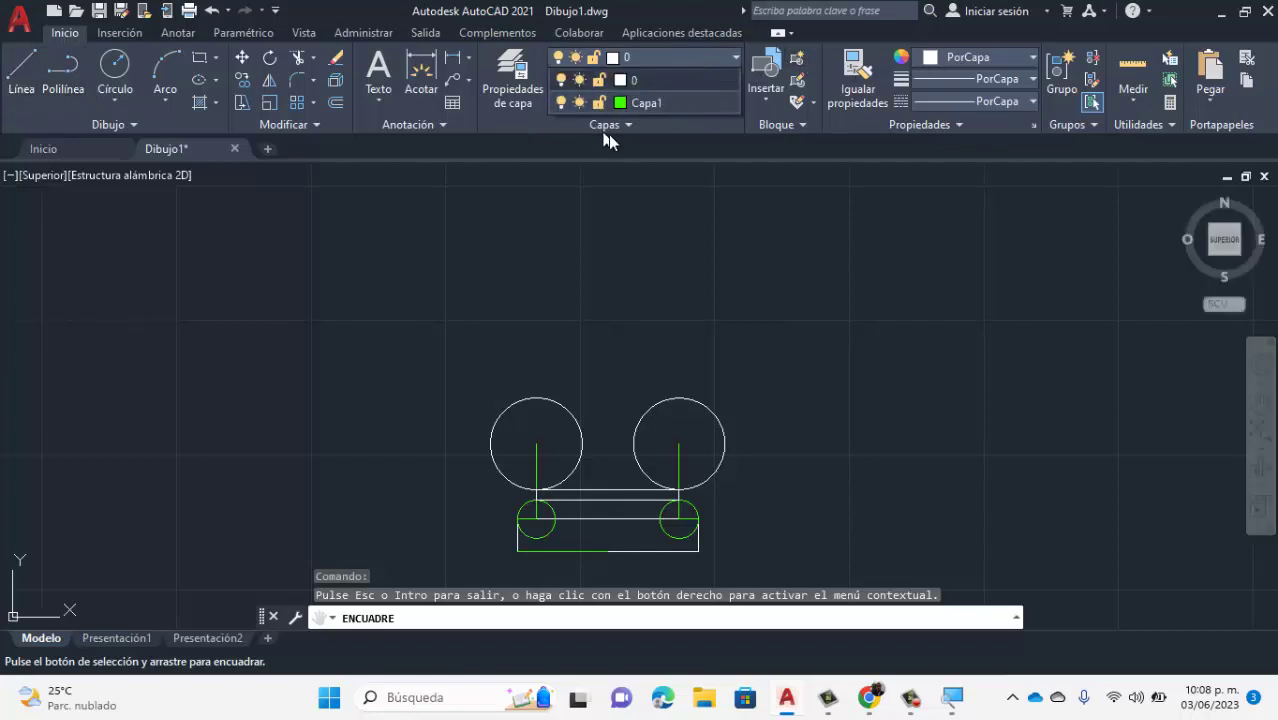
pyautogui.click(673, 104)
pyautogui.click(20, 78)
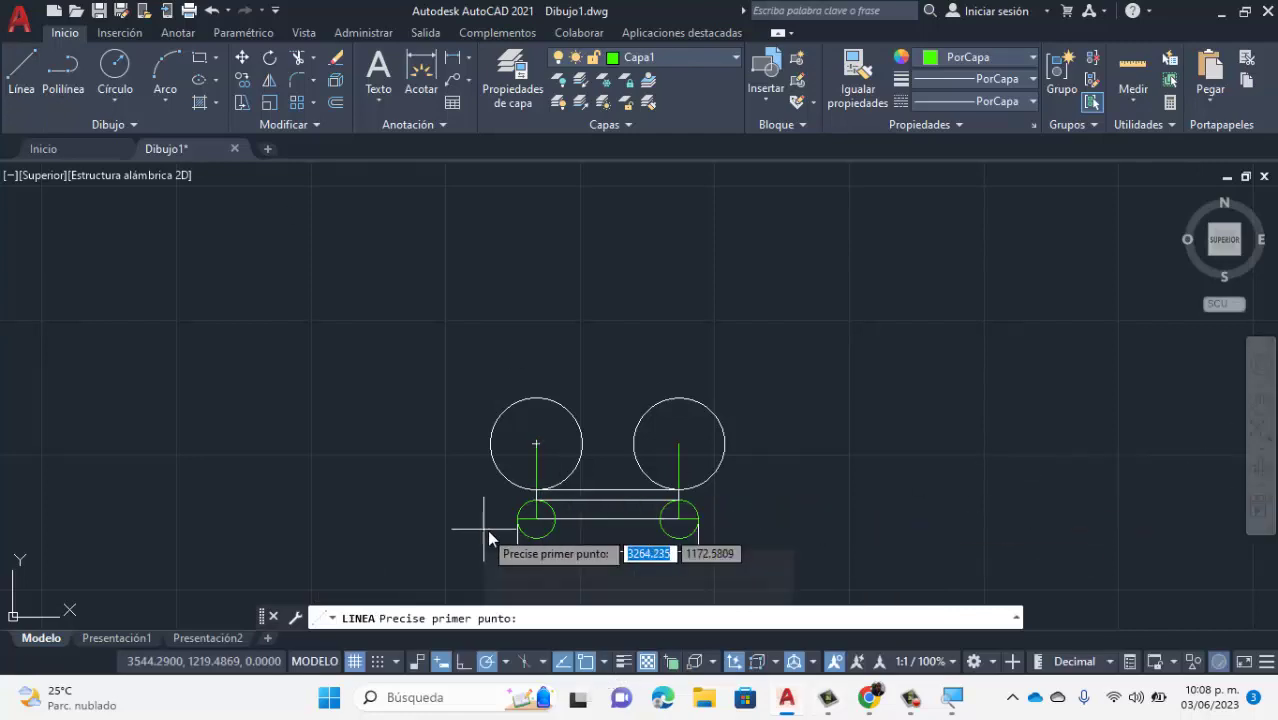
pyautogui.scroll(6, 582, 533)
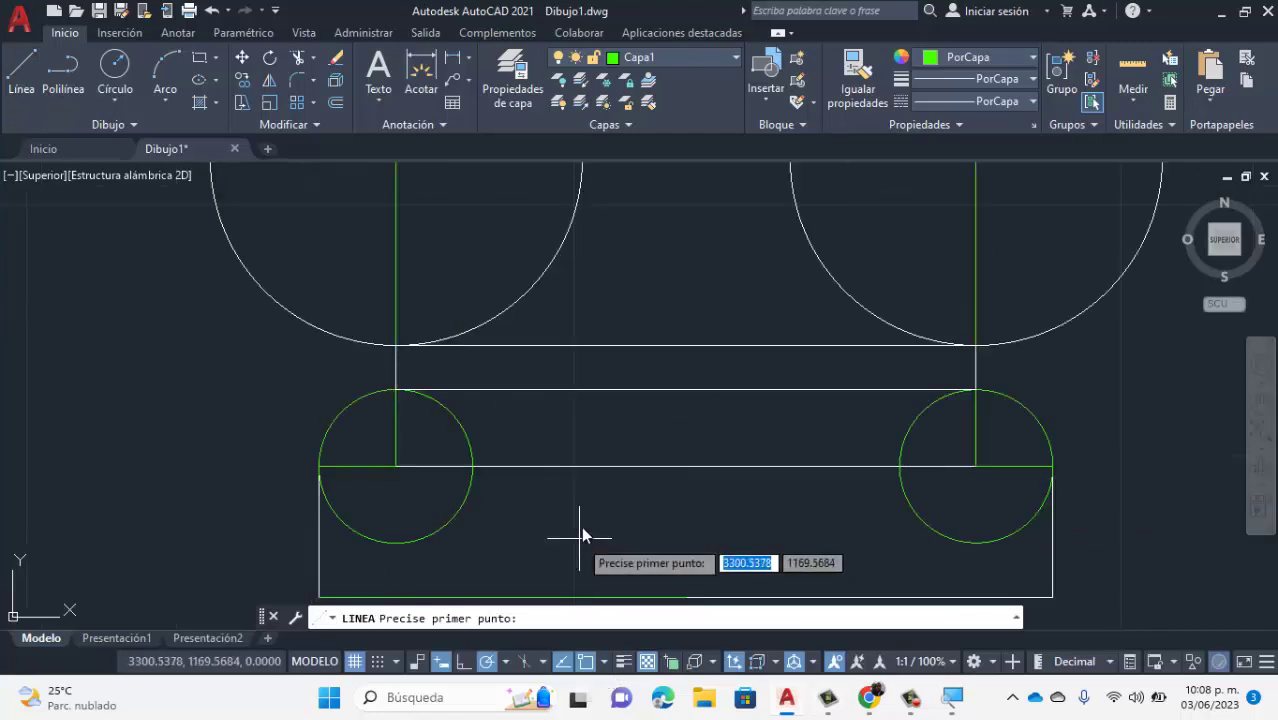
pyautogui.click(685, 598)
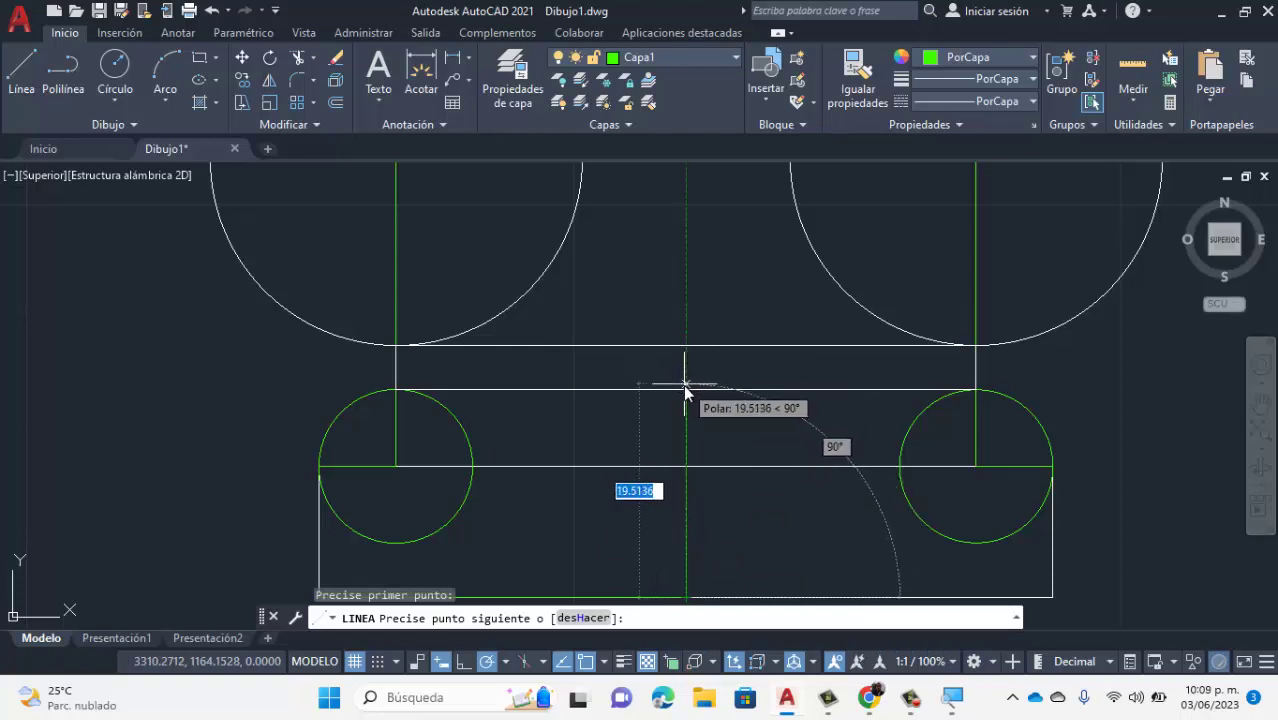
pyautogui.press('Escape')
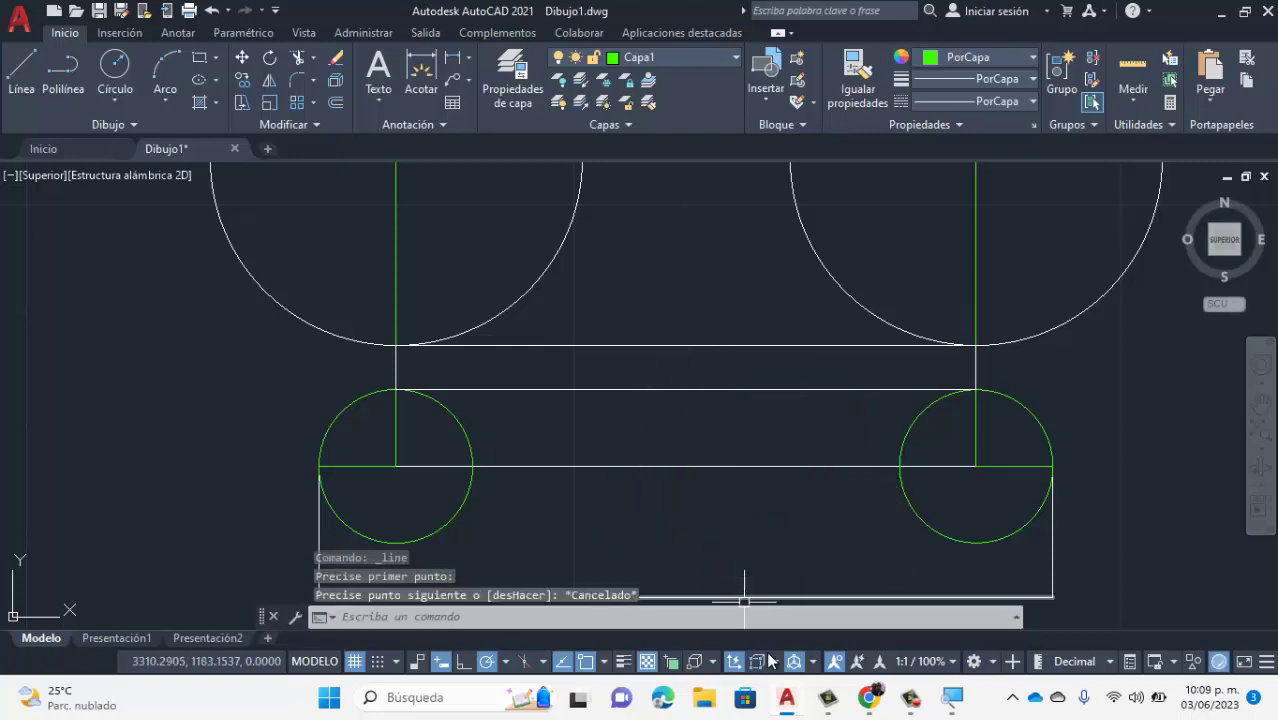
# After rechecking Practica copa.pdf in Chrome, draw a 23-unit vertical construction line in AutoCAD upward from the base line's midpoint.
pyautogui.click(873, 697)
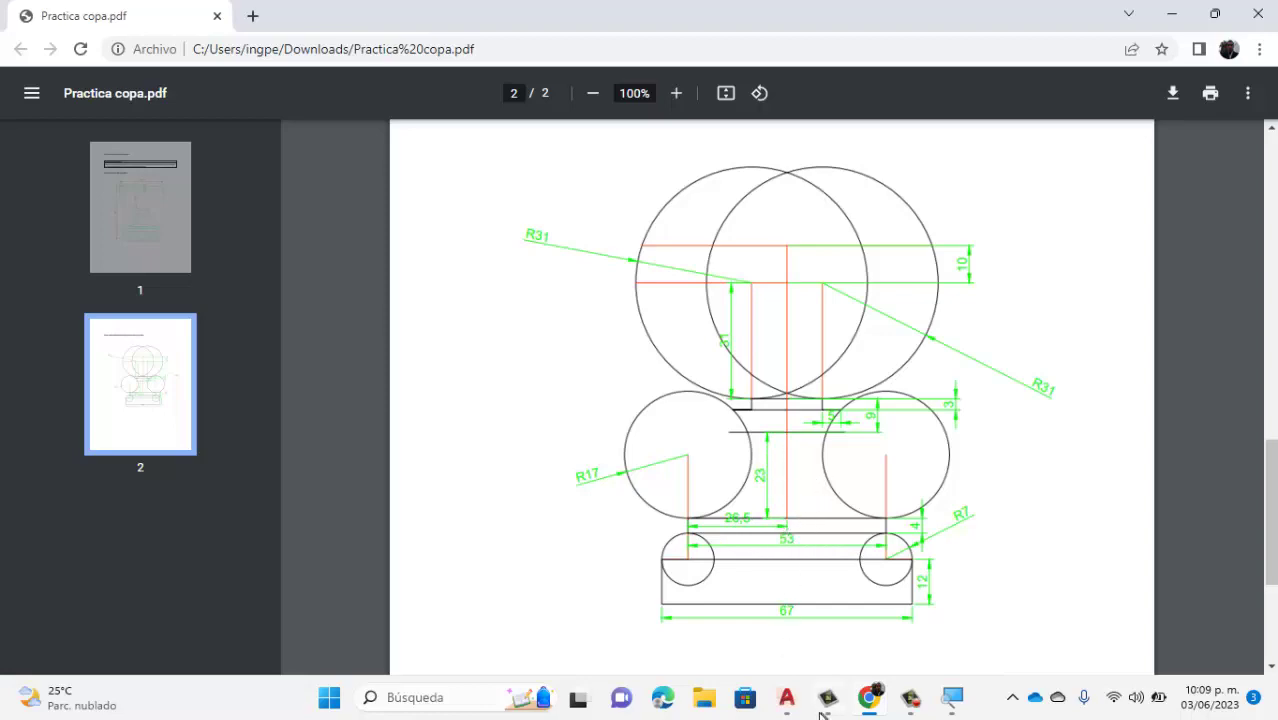
pyautogui.click(786, 697)
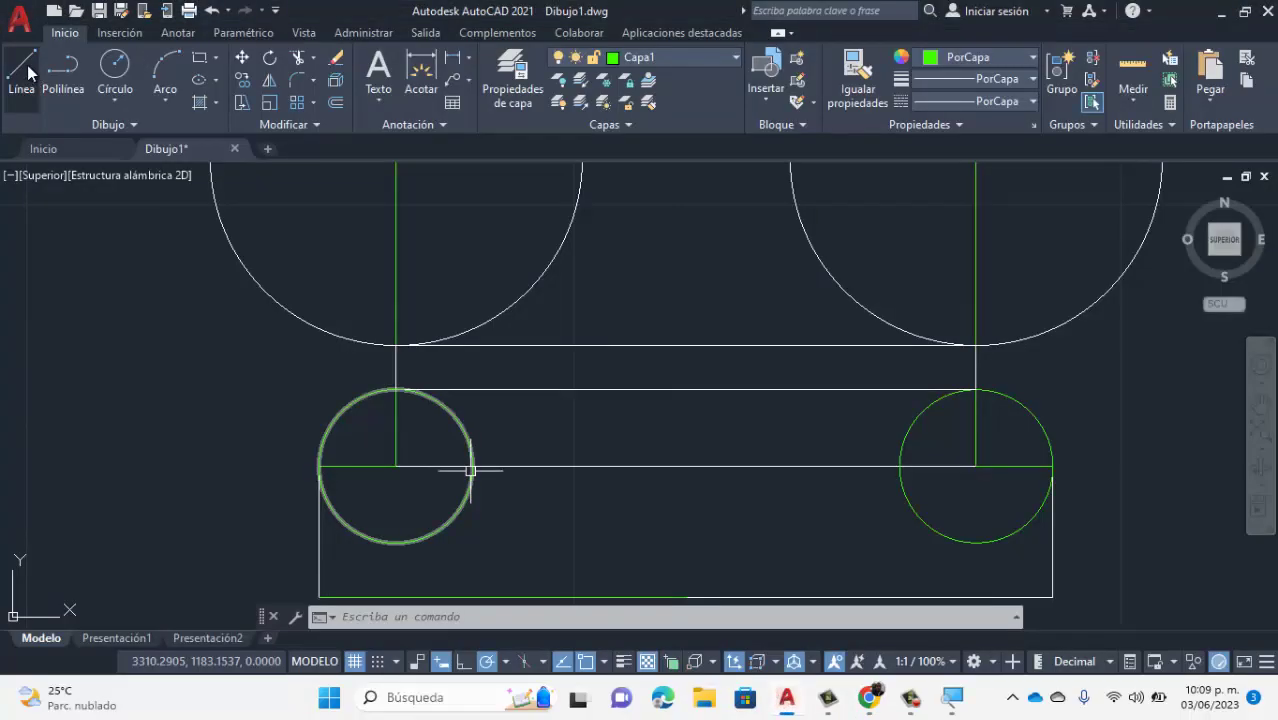
pyautogui.press('space')
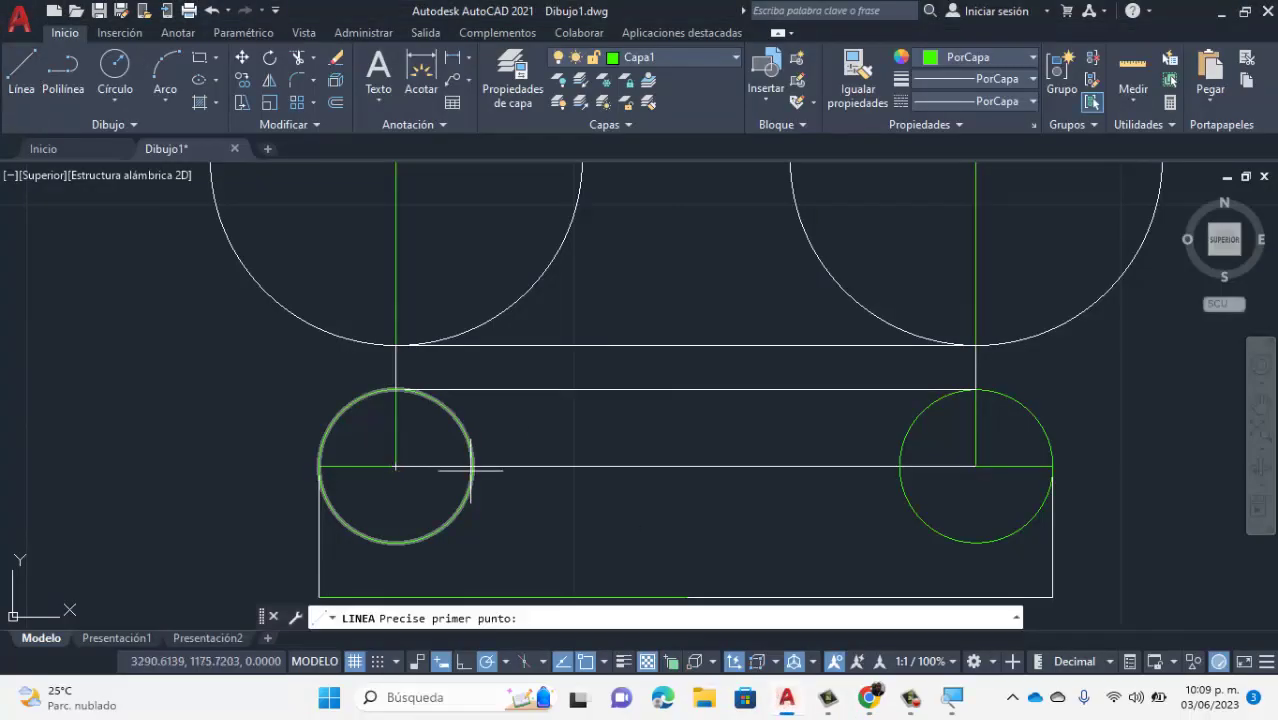
pyautogui.click(685, 597)
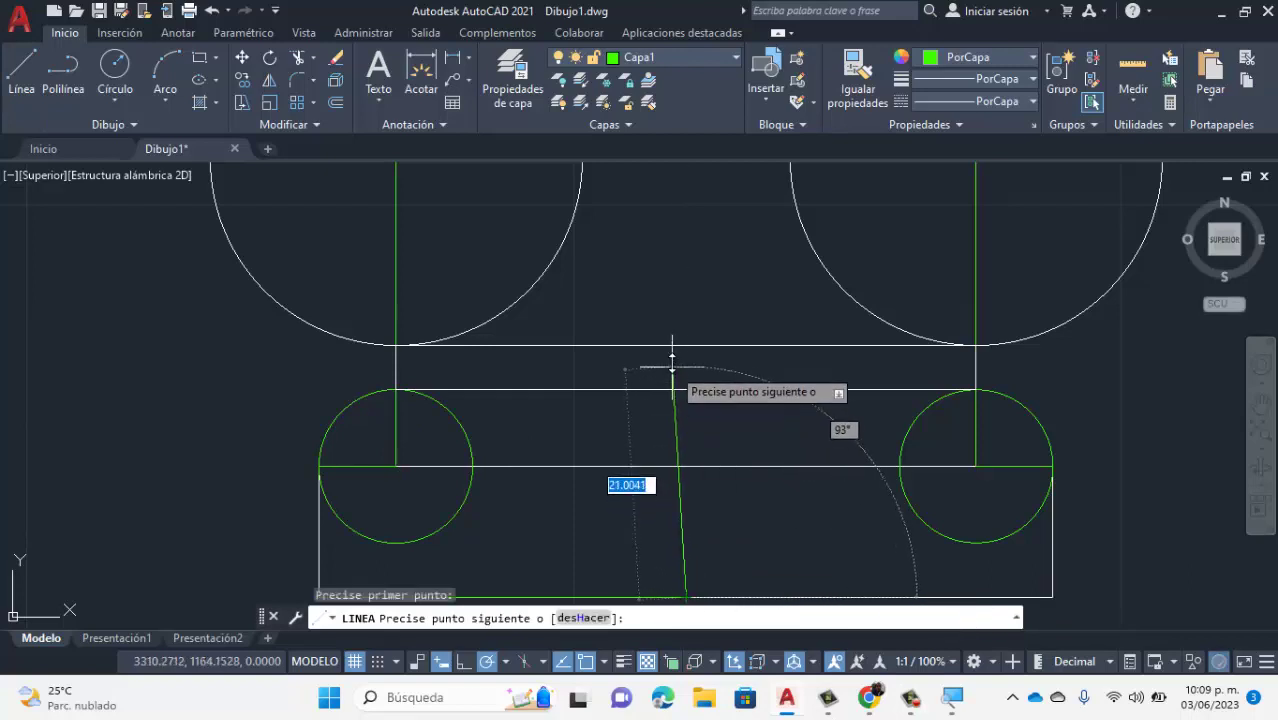
pyautogui.write('23')
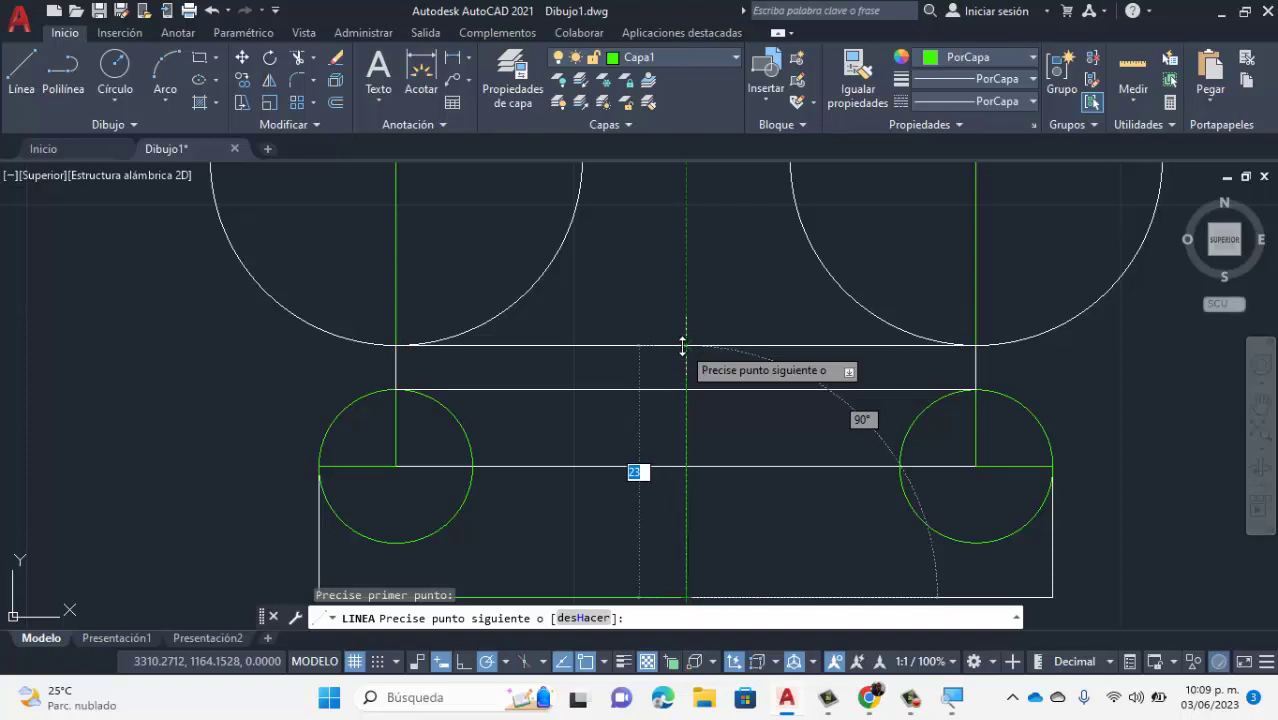
pyautogui.press('Return')
pyautogui.press('Escape')
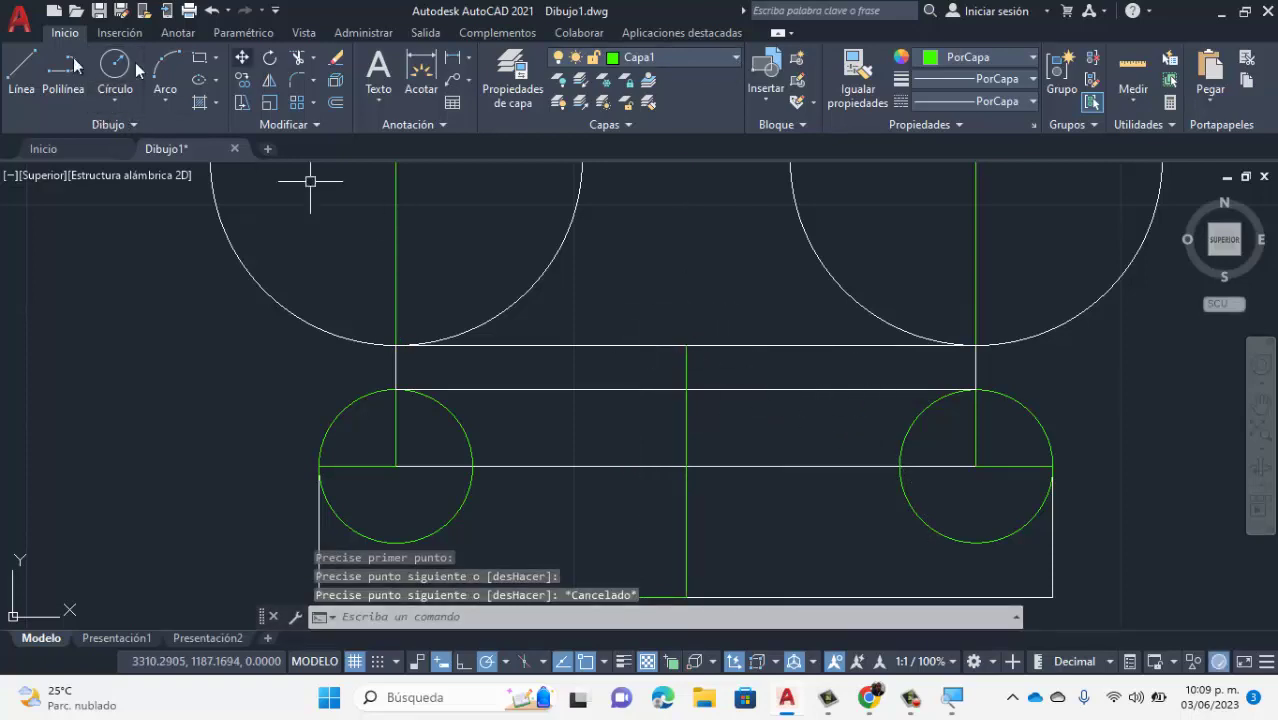
# Continue the central construction line with another 23-unit vertical line upward from its upper end.
pyautogui.click(22, 66)
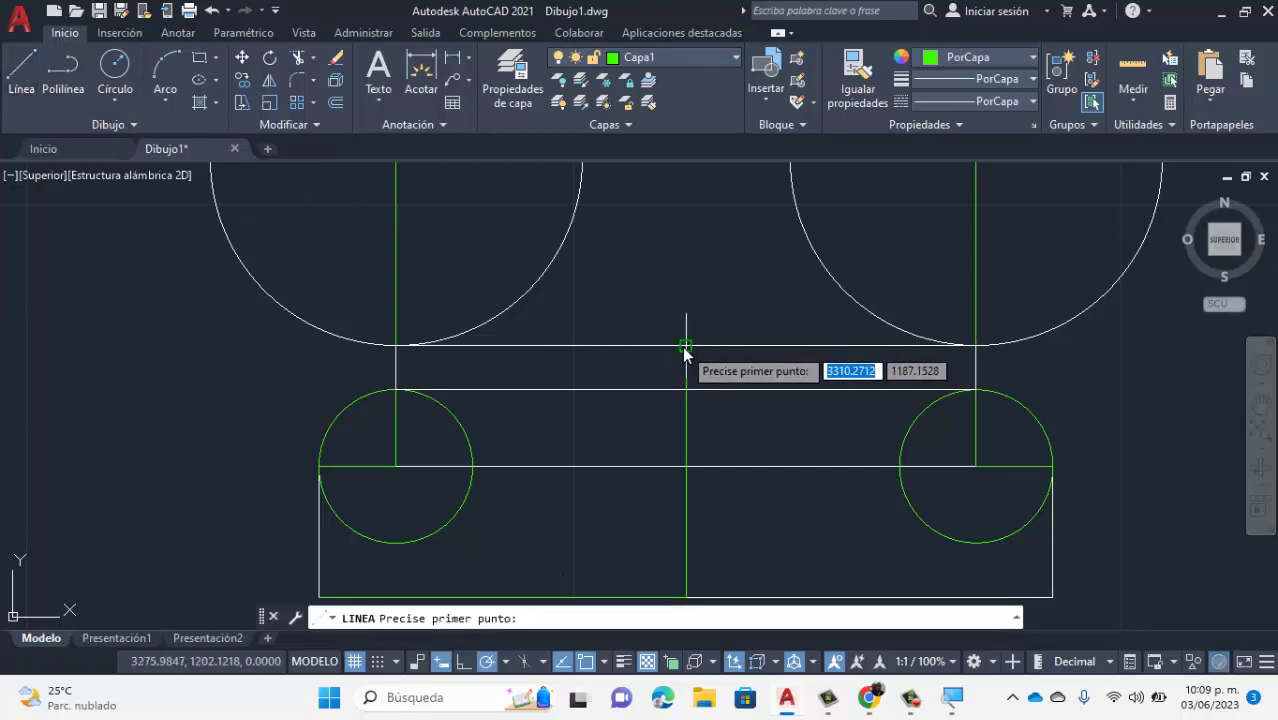
pyautogui.click(686, 345)
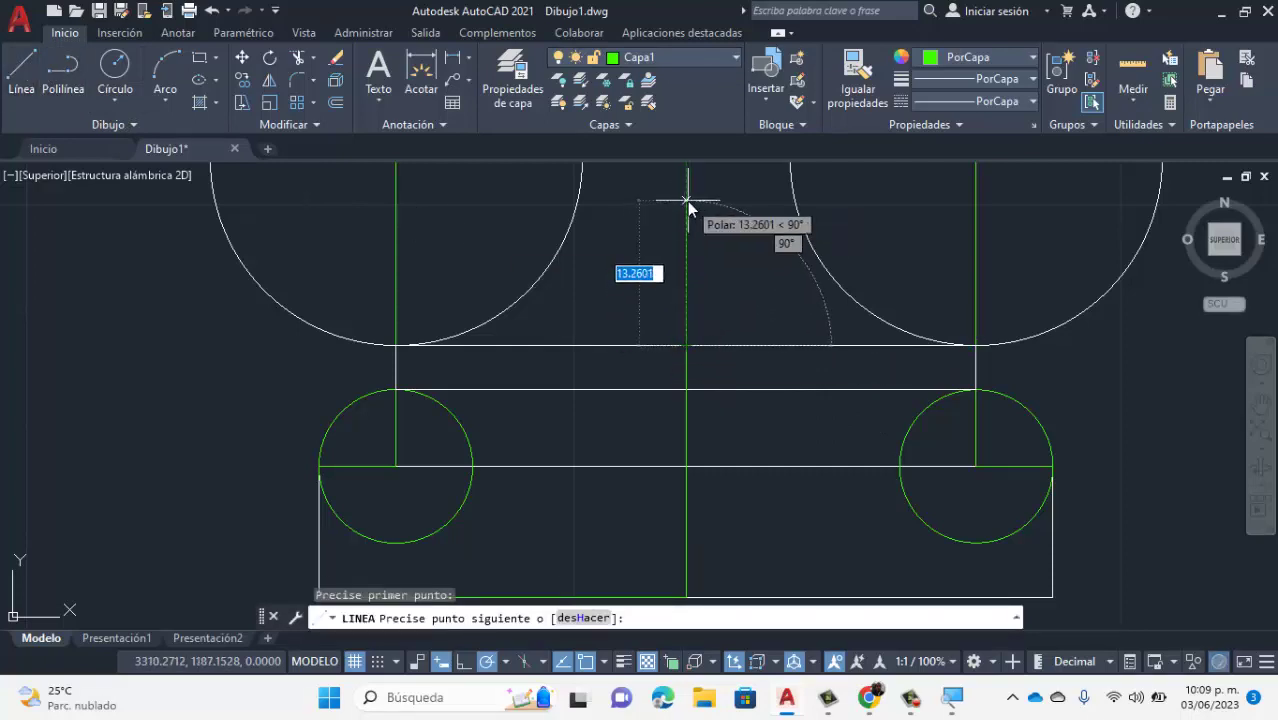
pyautogui.write('23')
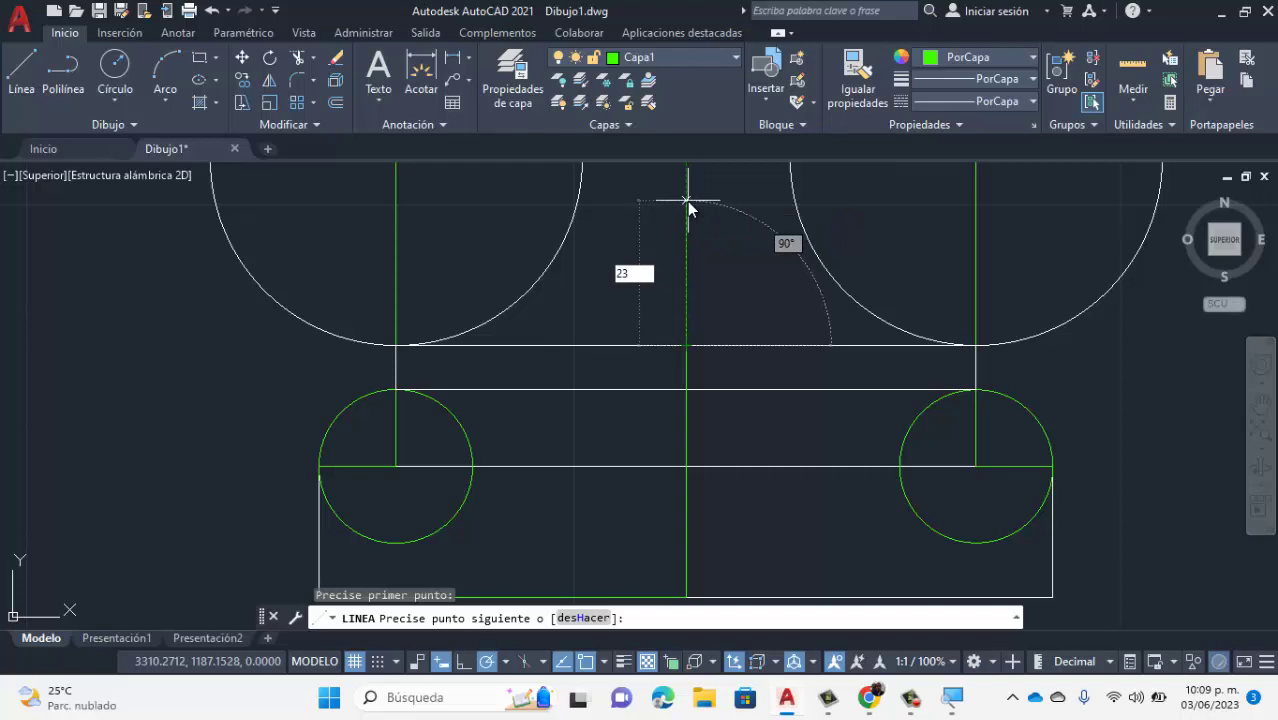
pyautogui.press('Return')
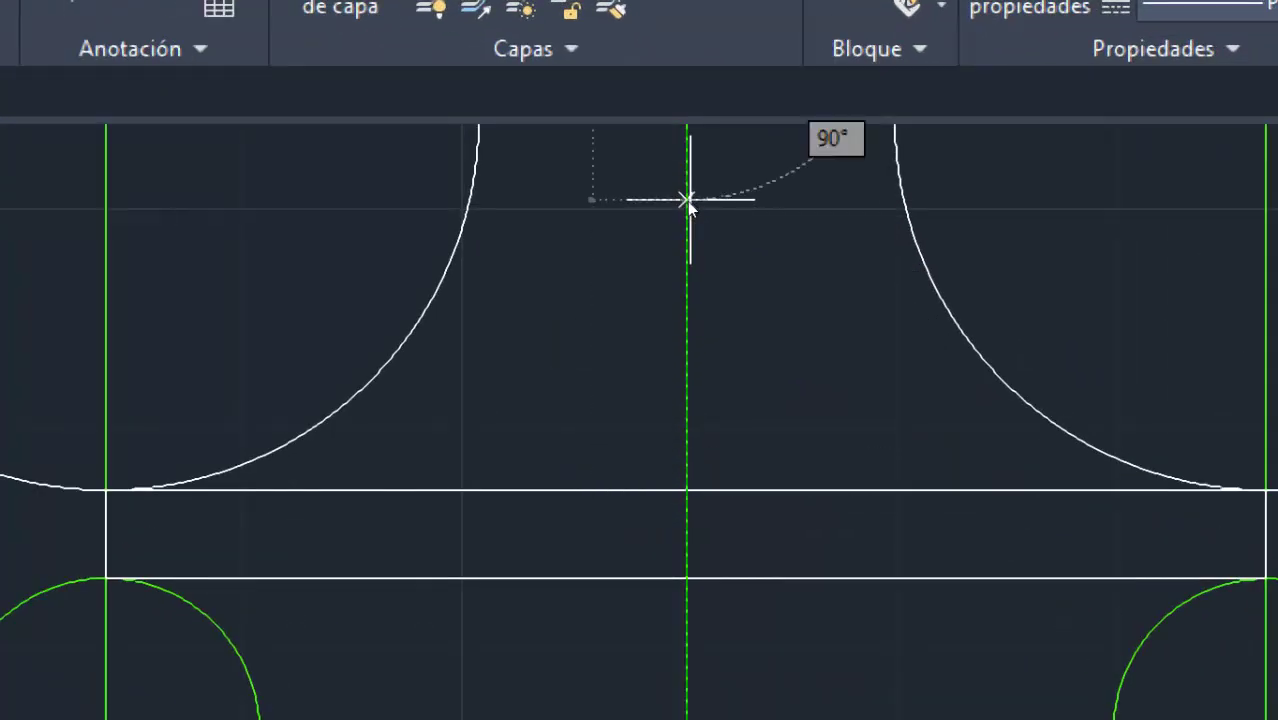
pyautogui.scroll(-8, 915, 440)
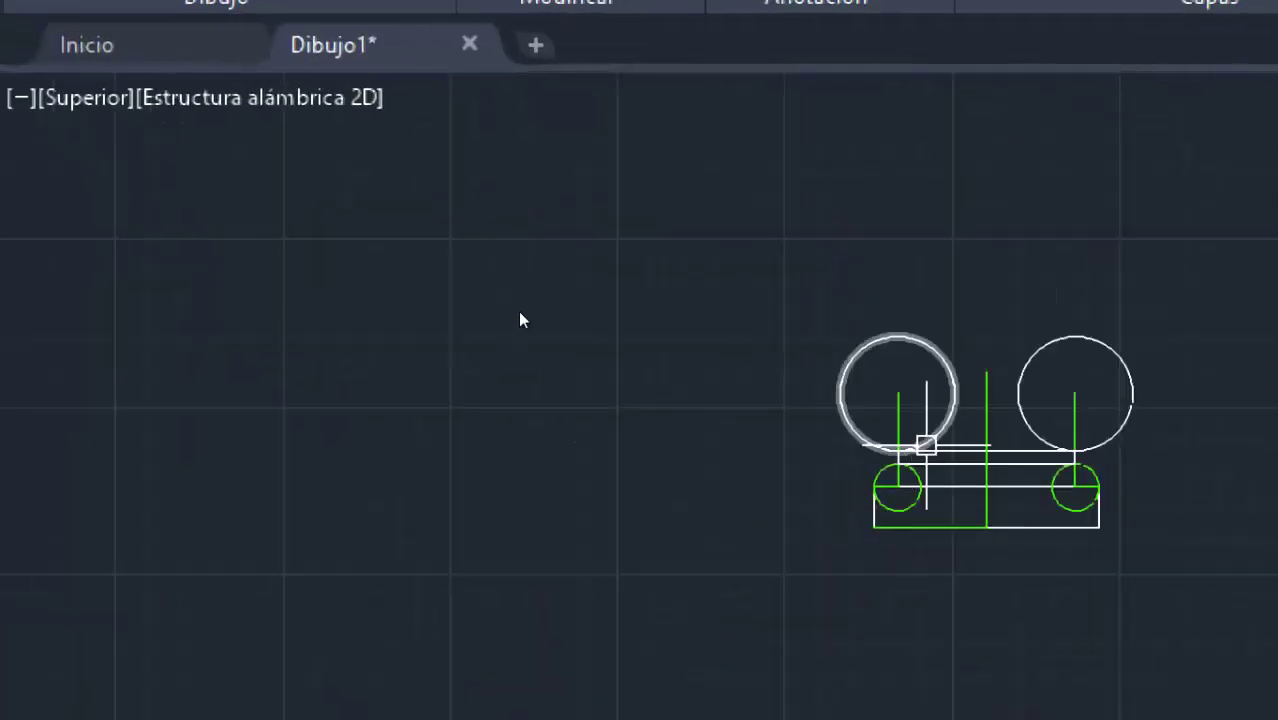
pyautogui.scroll(4, 1055, 370)
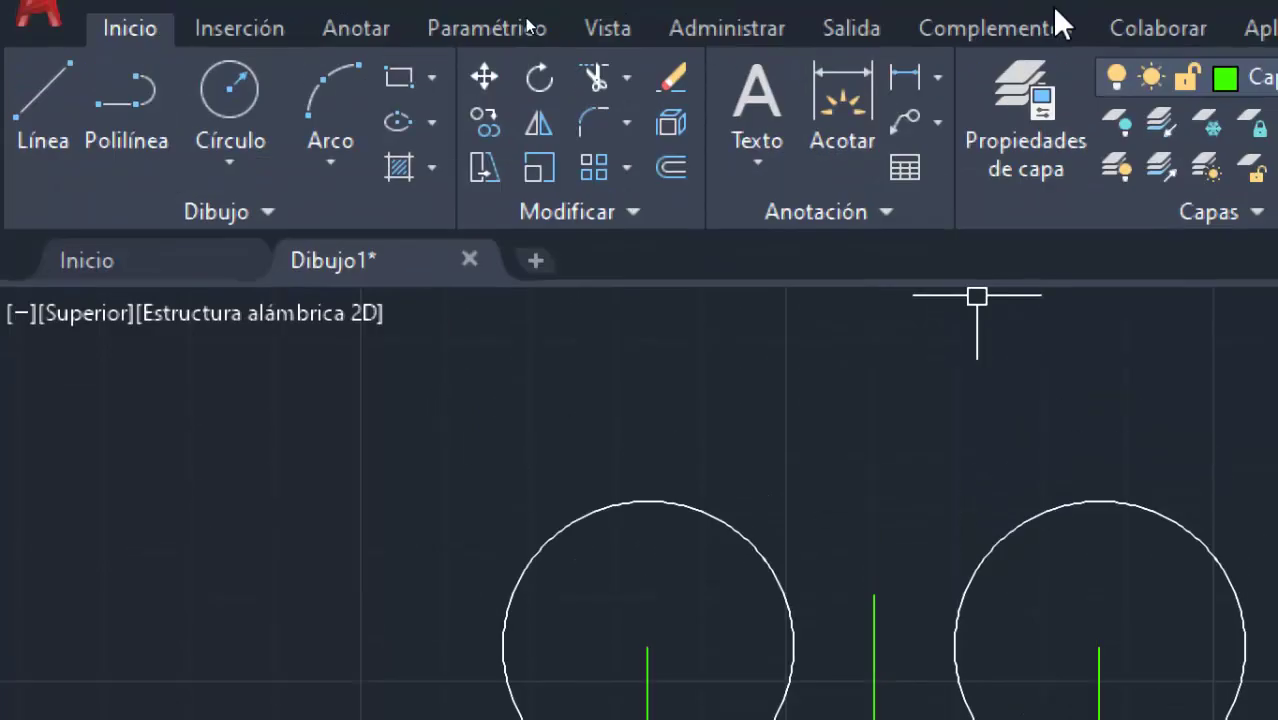
pyautogui.click(1164, 97)
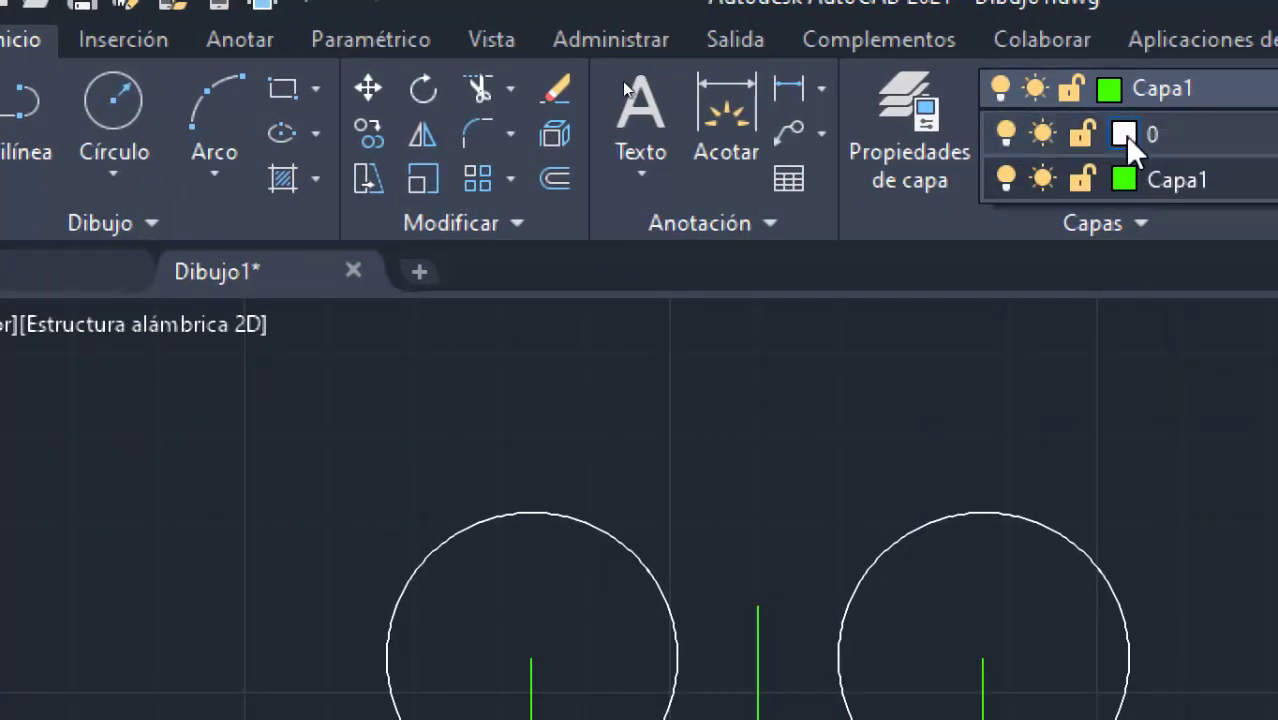
pyautogui.click(1125, 134)
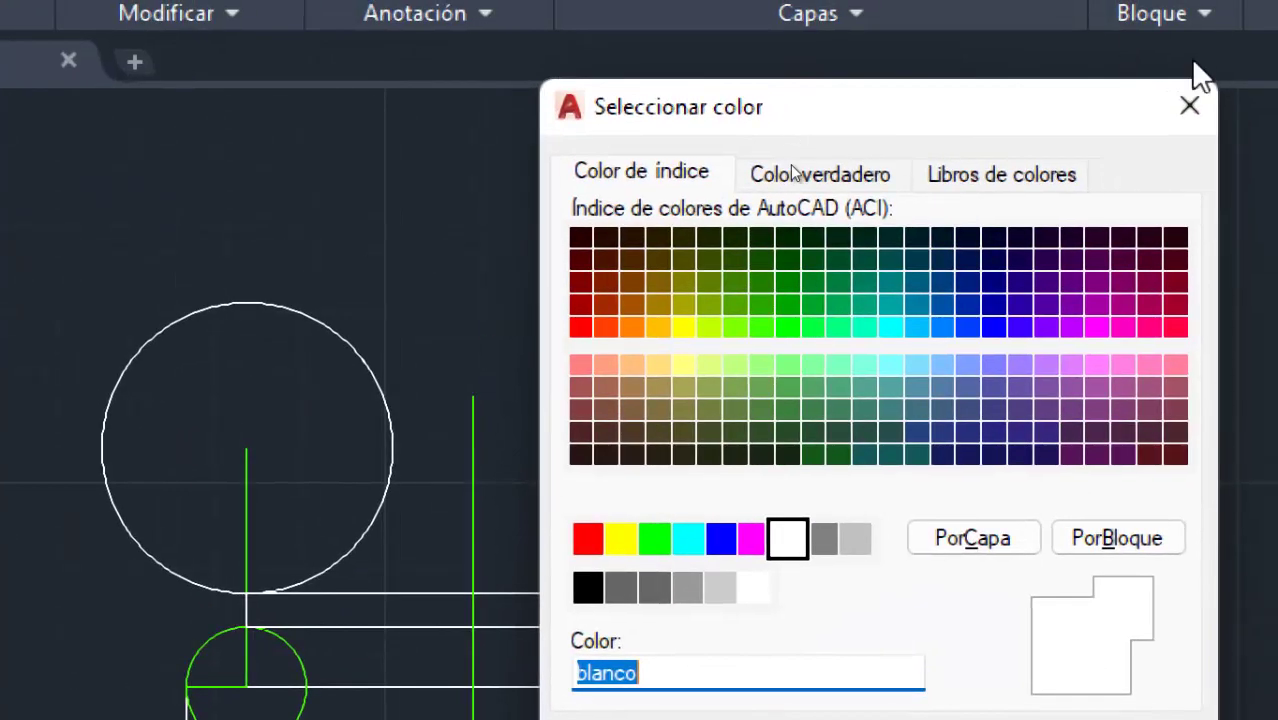
pyautogui.press('Return')
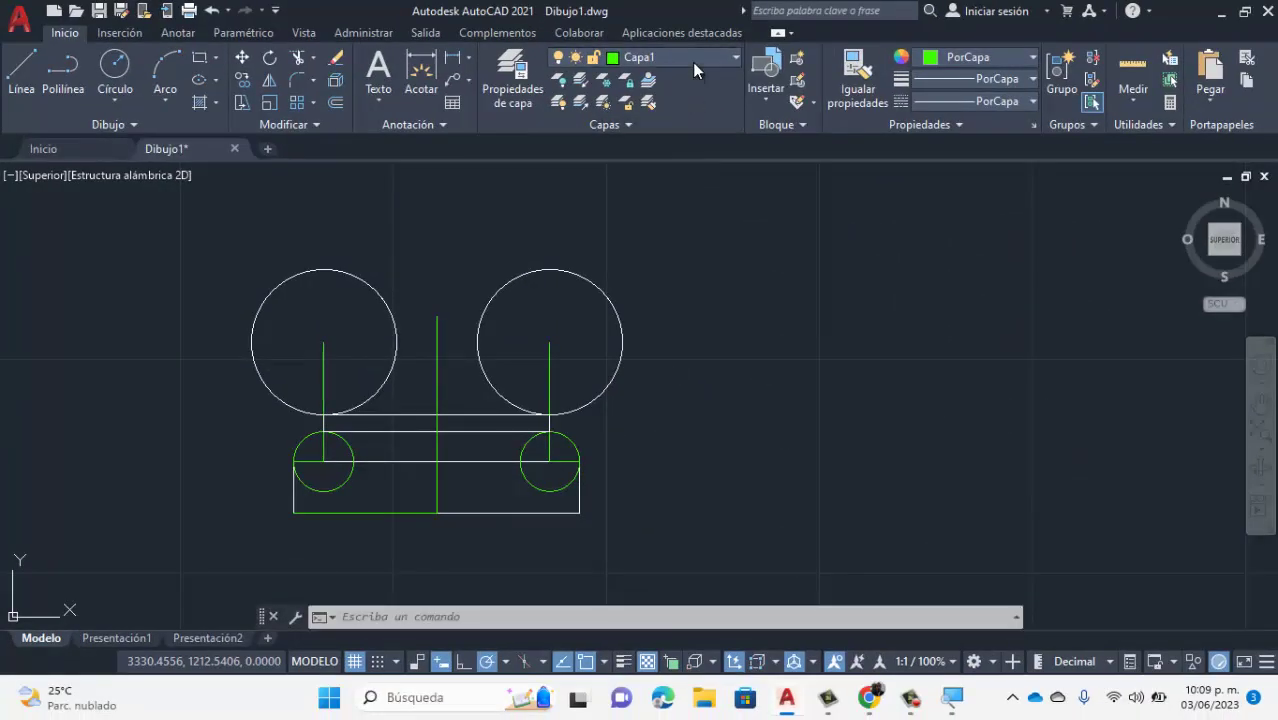
# Make layer 0 current and draw a horizontal line about 17 units long leftward from the central line's upper end.
pyautogui.click(692, 62)
pyautogui.click(697, 80)
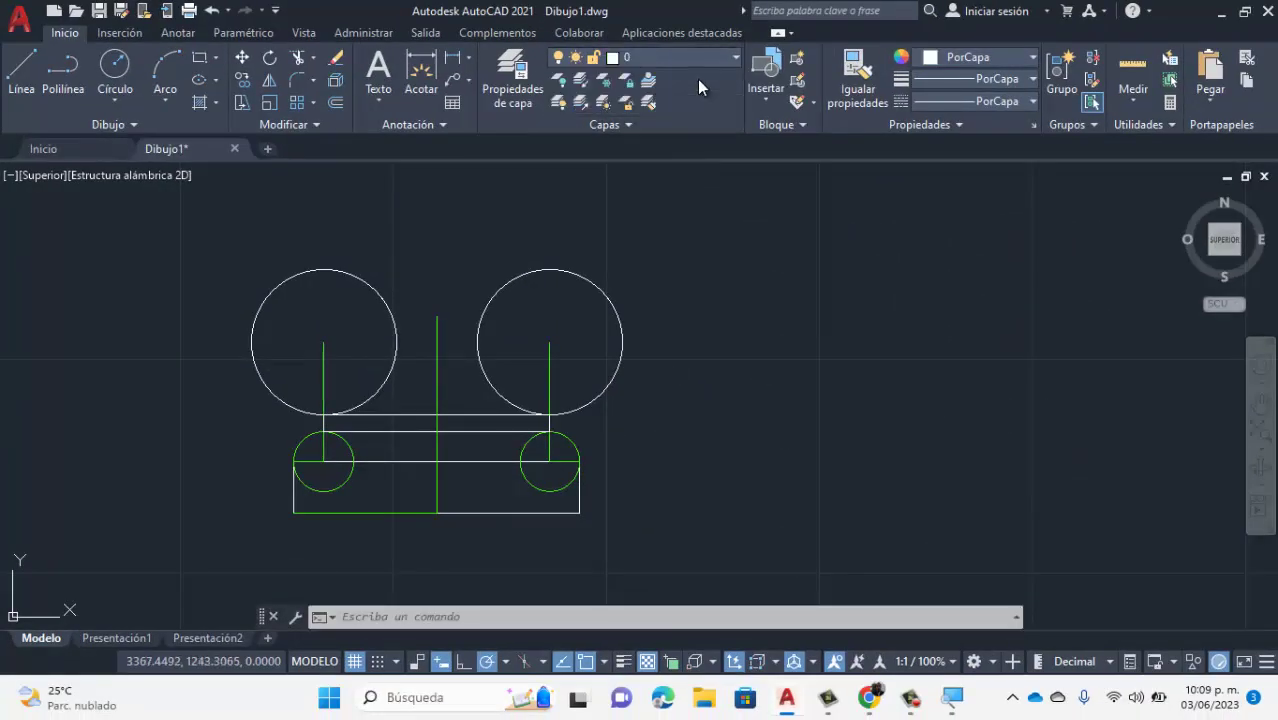
pyautogui.click(14, 70)
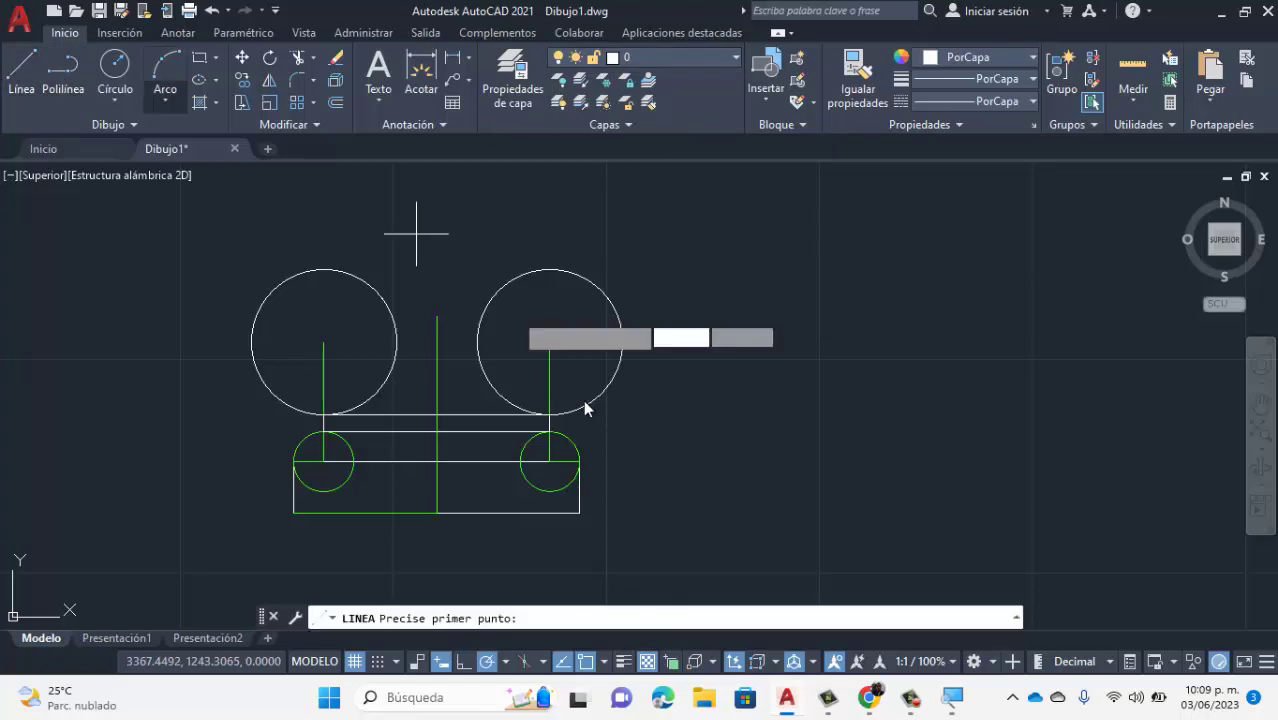
pyautogui.click(436, 318)
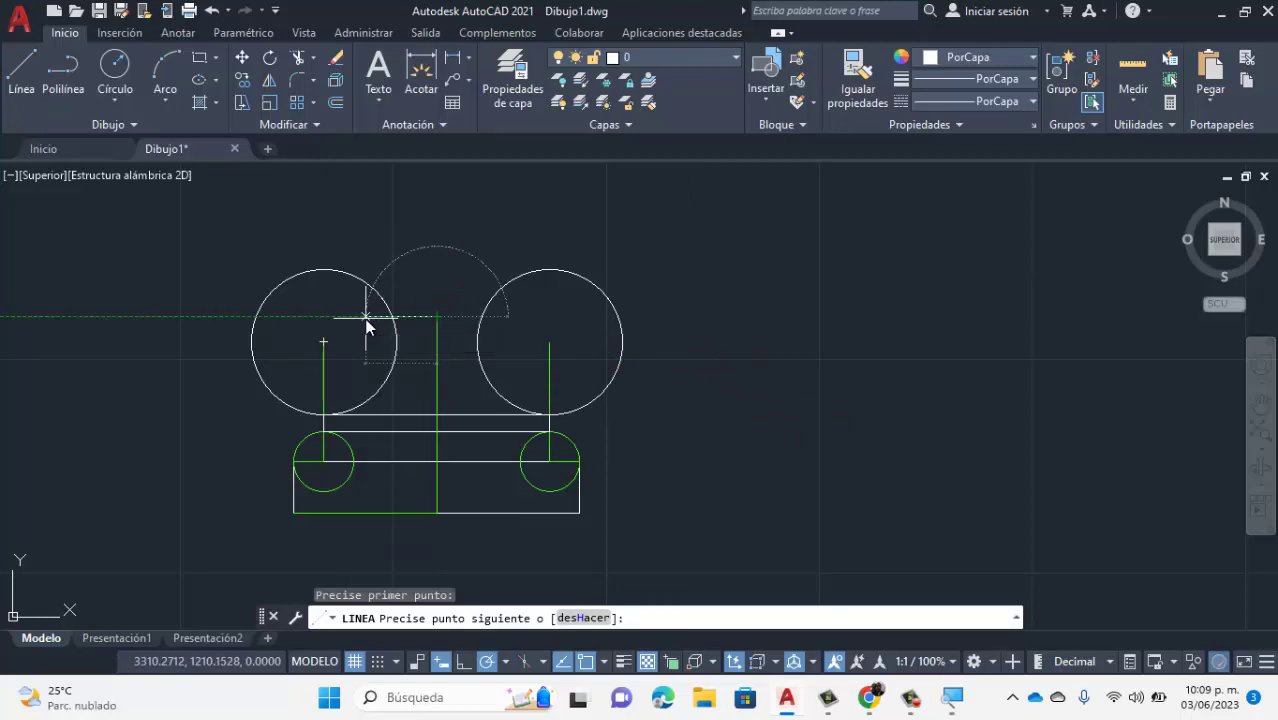
pyautogui.click(366, 318)
pyautogui.press('Escape')
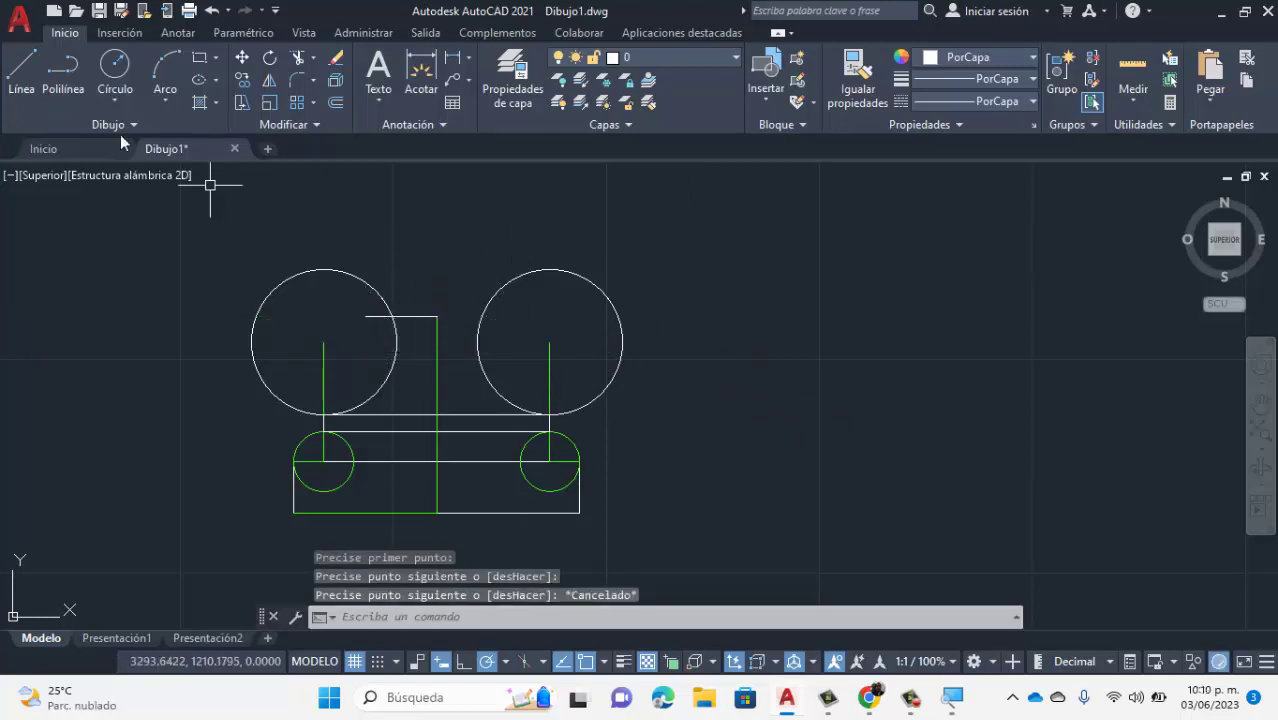
# Draw a horizontal line about 24 units long rightward from the central line's upper end into the right circle.
pyautogui.click(22, 70)
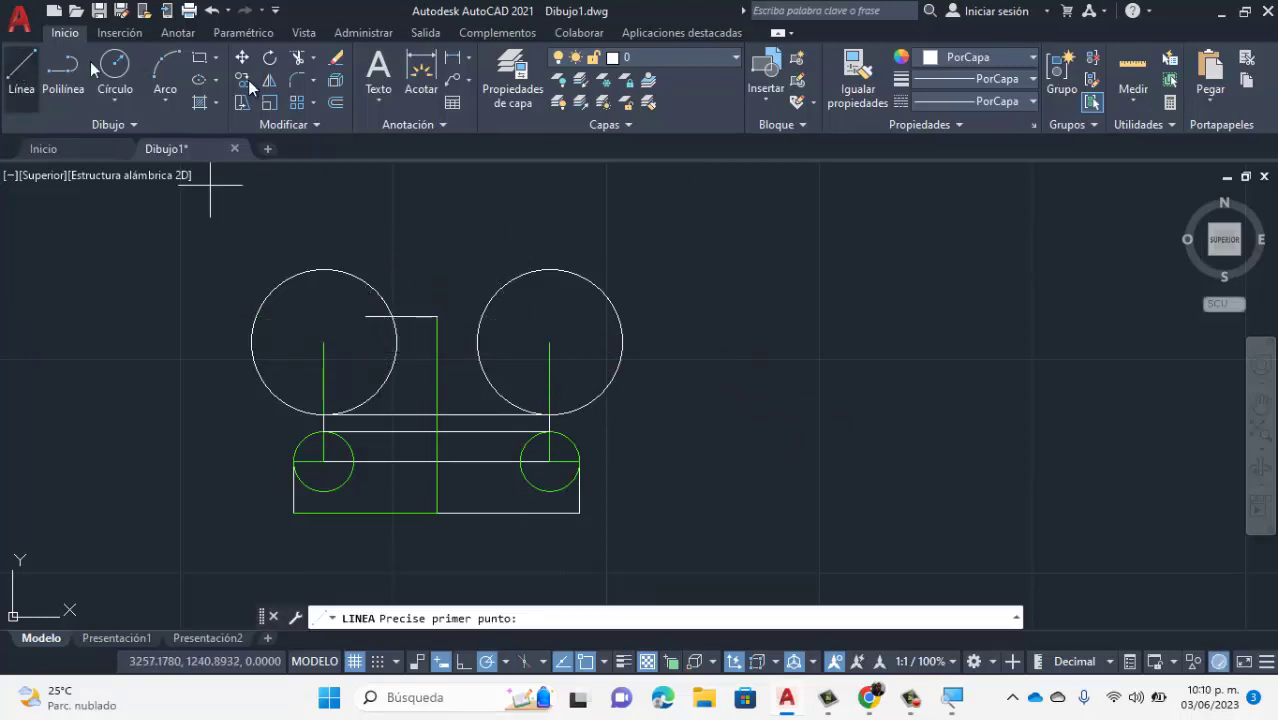
pyautogui.click(436, 316)
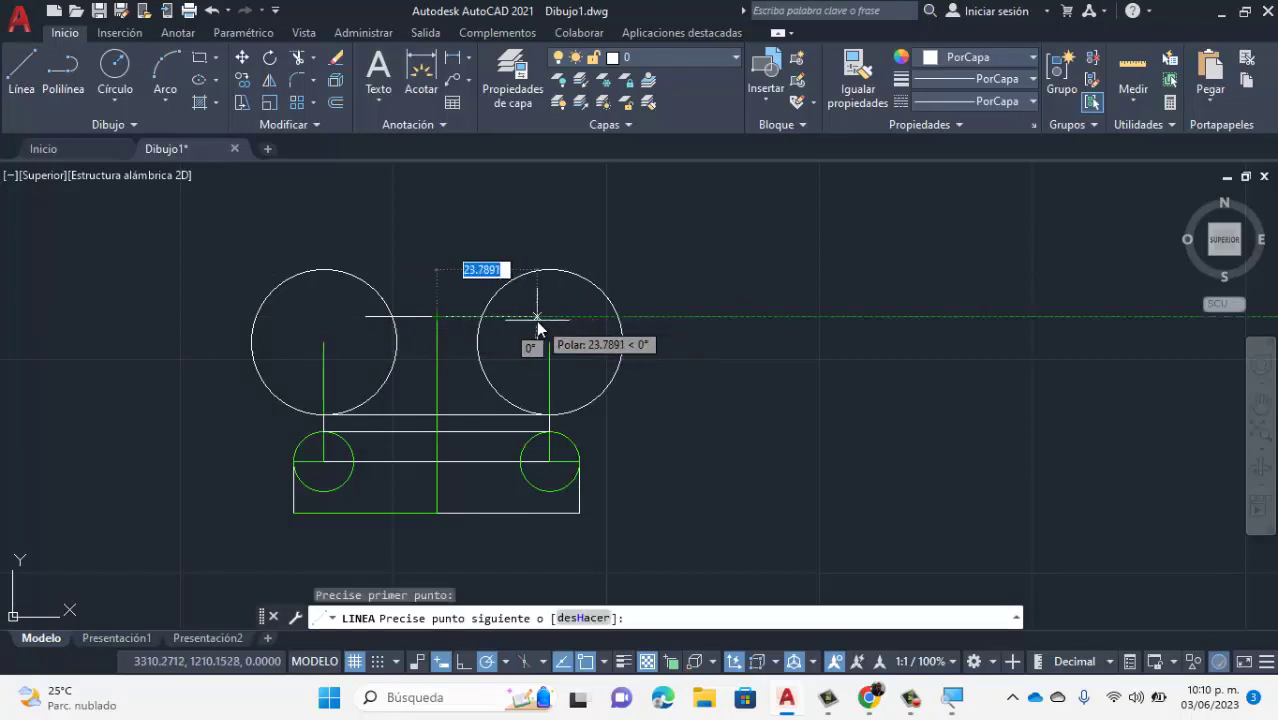
pyautogui.click(538, 318)
pyautogui.press('Escape')
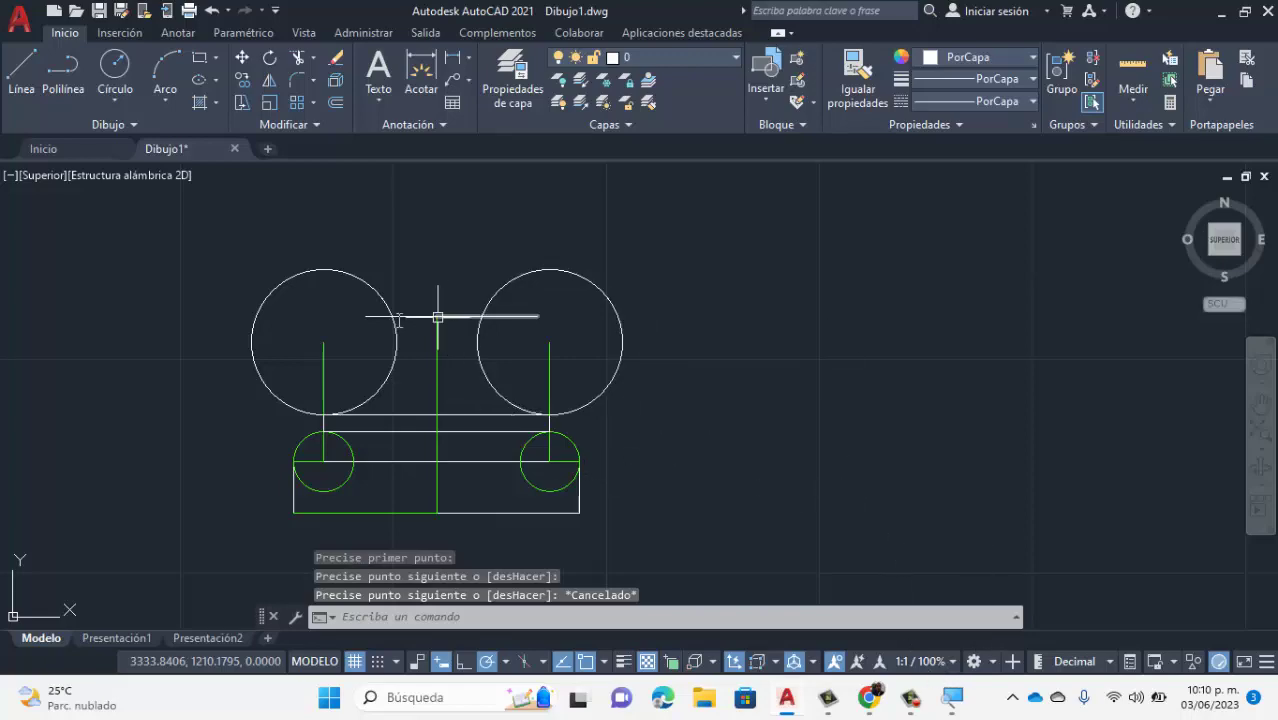
# Recheck the figure's dimensions in Practica copa.pdf in Chrome and make Capa1 the current layer in AutoCAD.
pyautogui.click(869, 697)
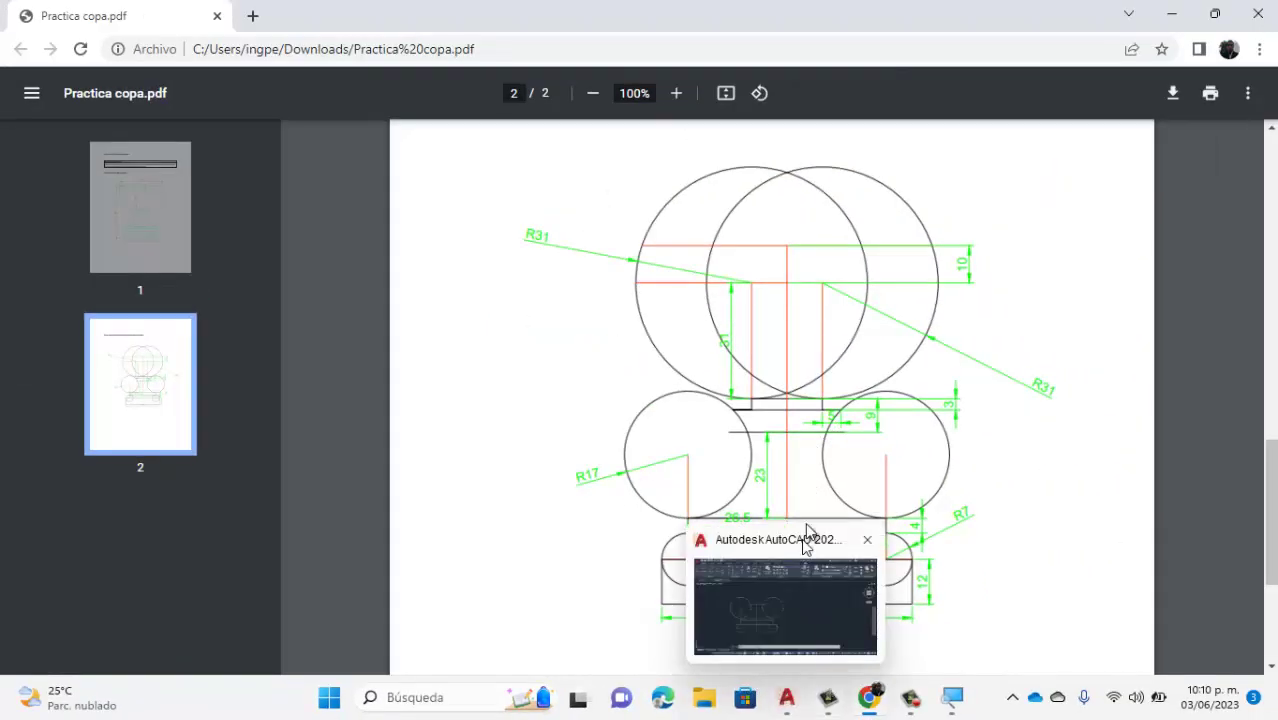
pyautogui.click(798, 712)
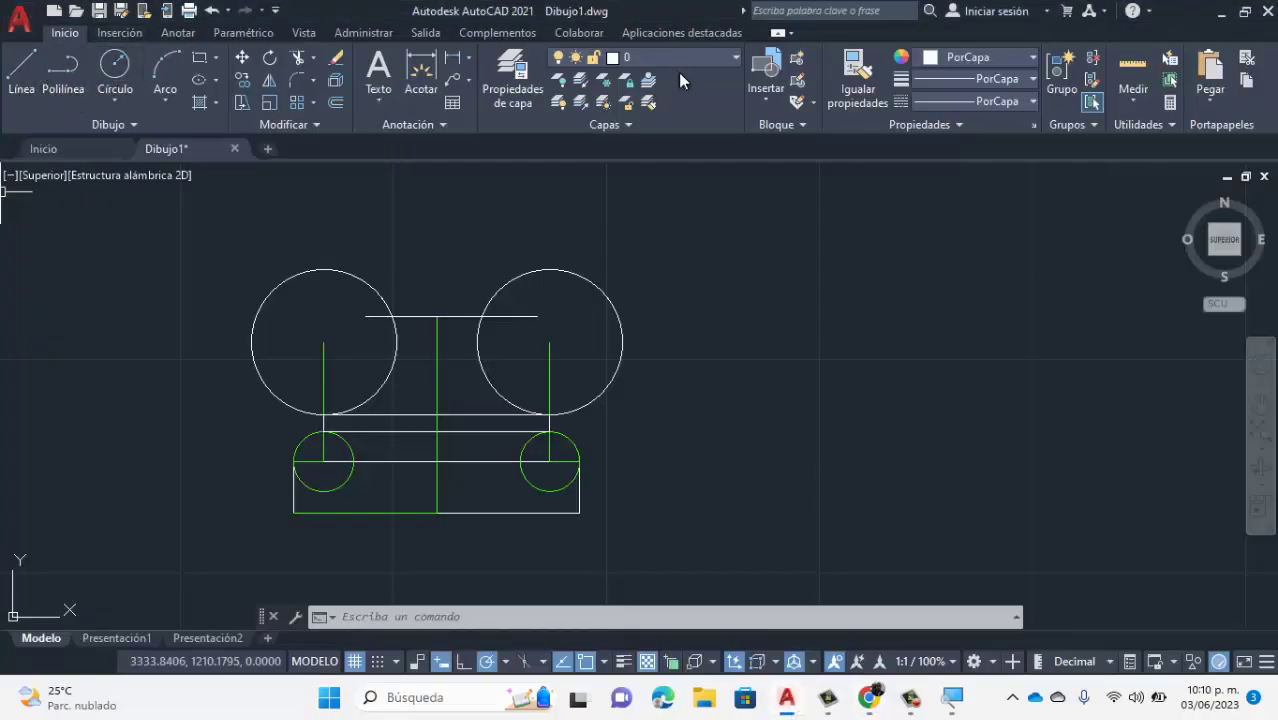
pyautogui.click(648, 102)
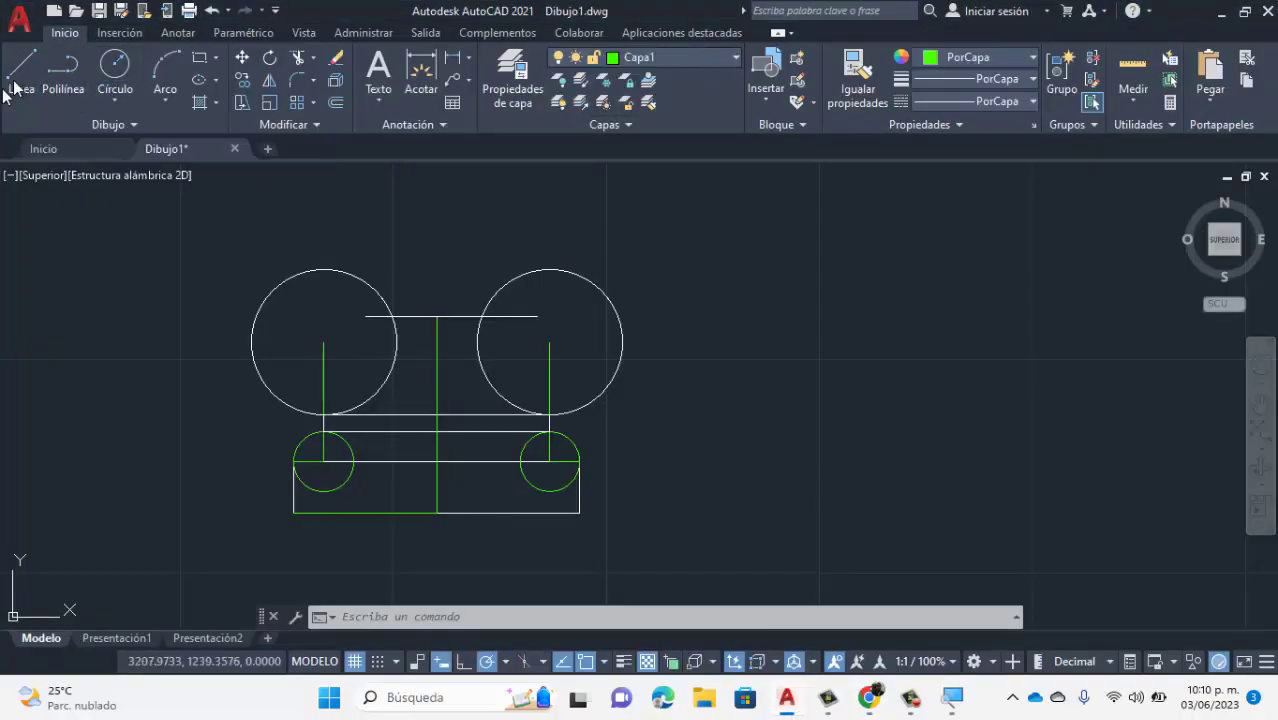
pyautogui.click(21, 72)
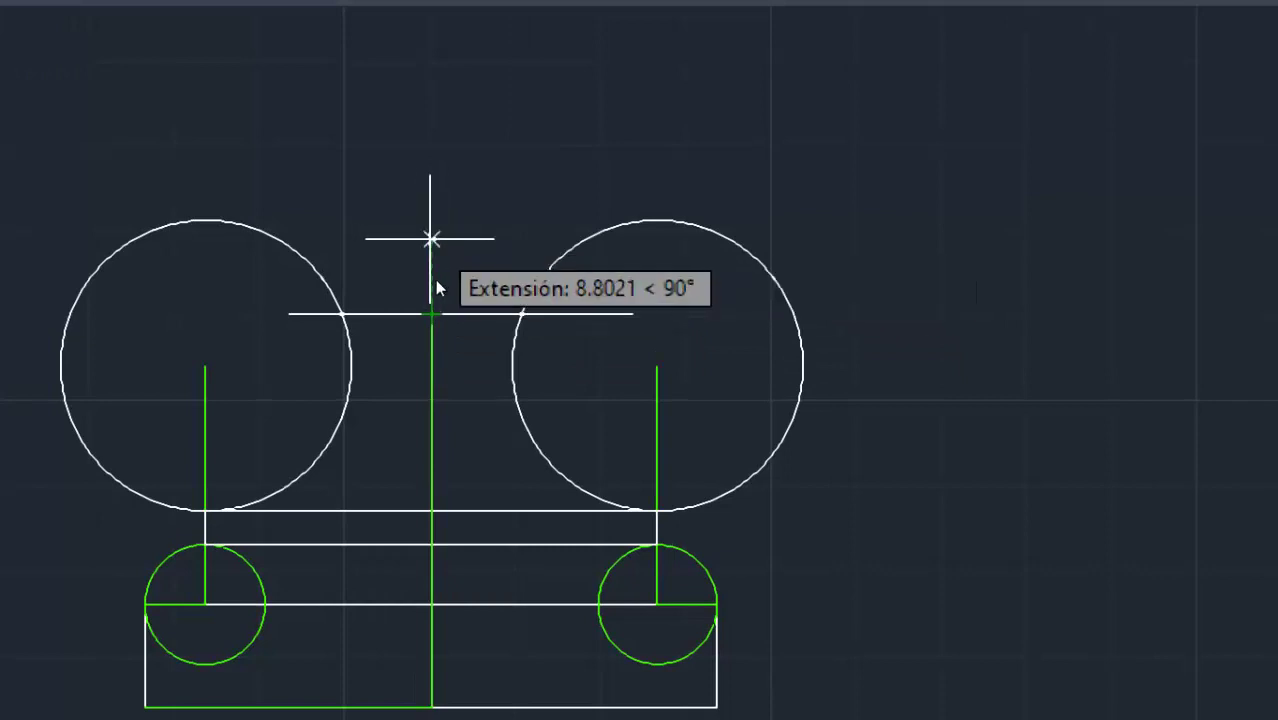
pyautogui.write('6')
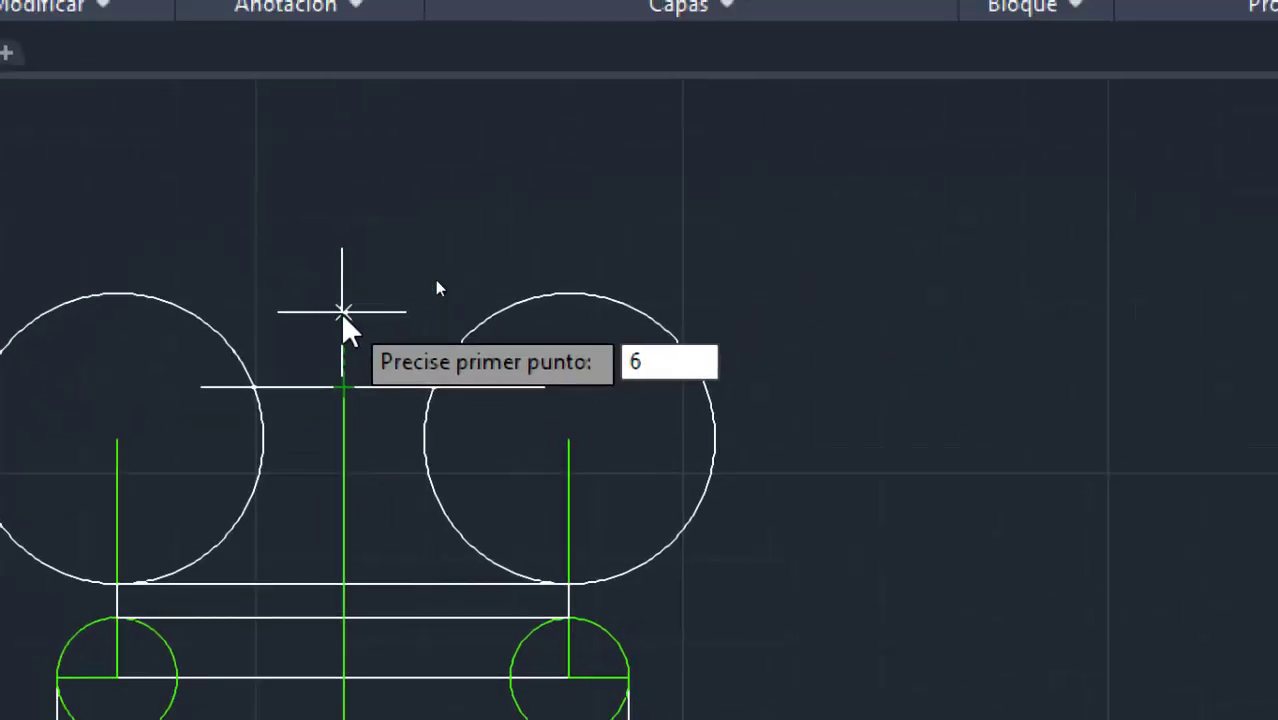
pyautogui.press('Return')
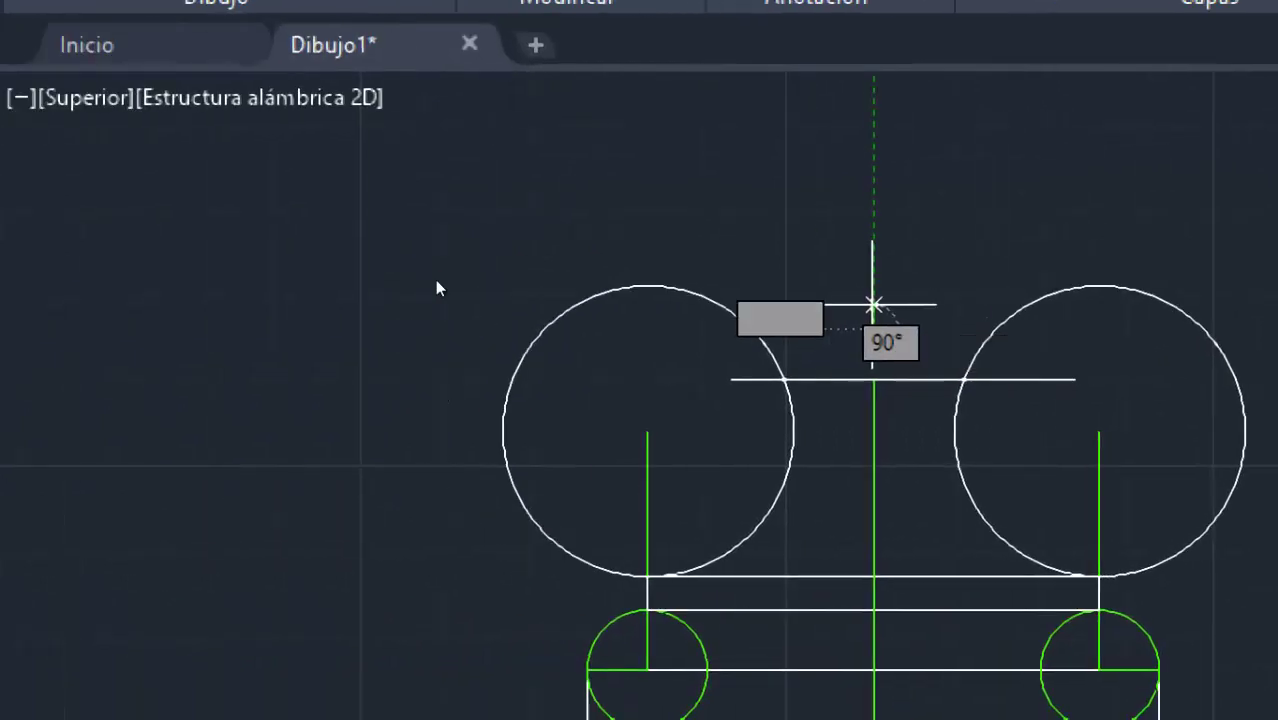
pyautogui.press('Escape')
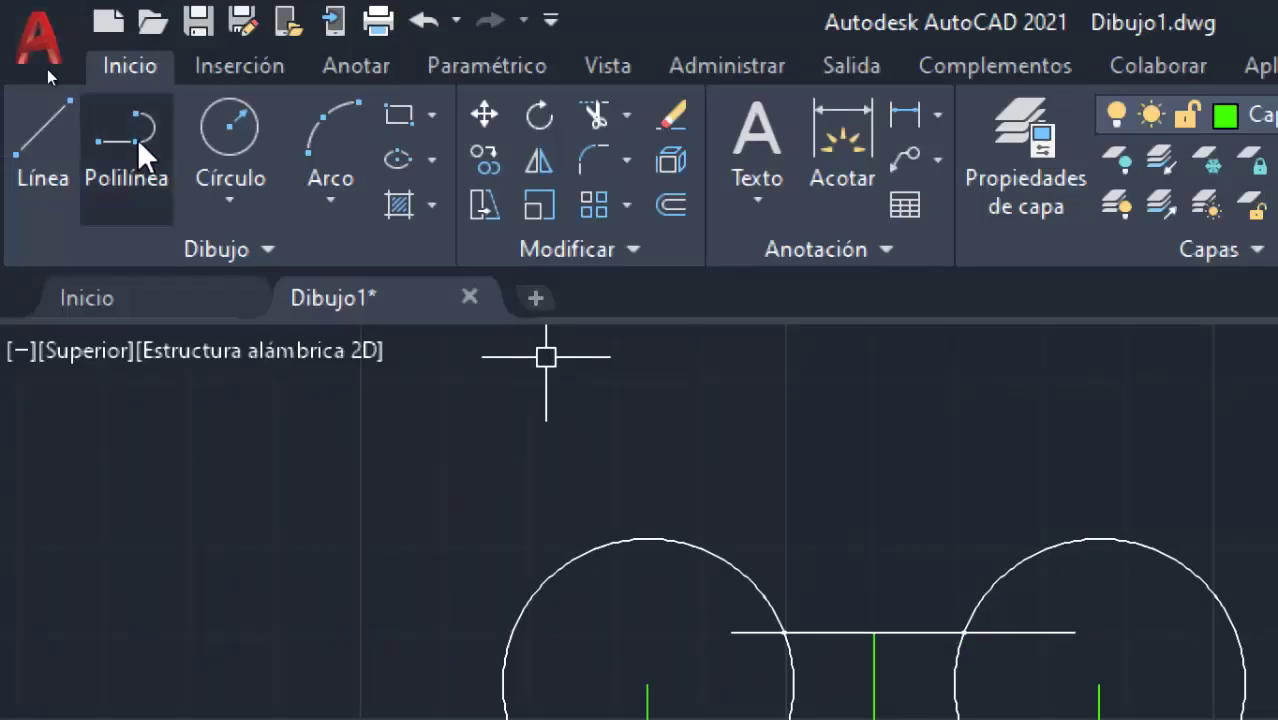
# Draw a 6-unit vertical construction line upward from the central line's upper end at the horizontal line.
pyautogui.click(36, 125)
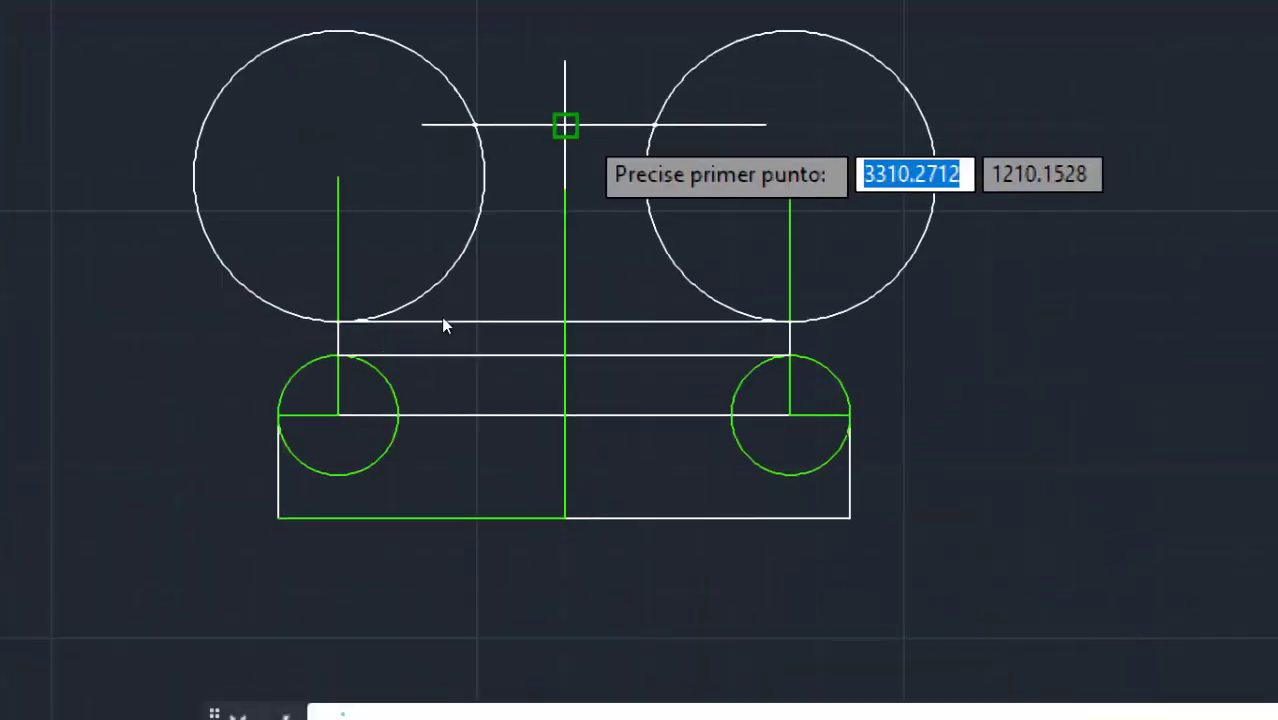
pyautogui.click(565, 125)
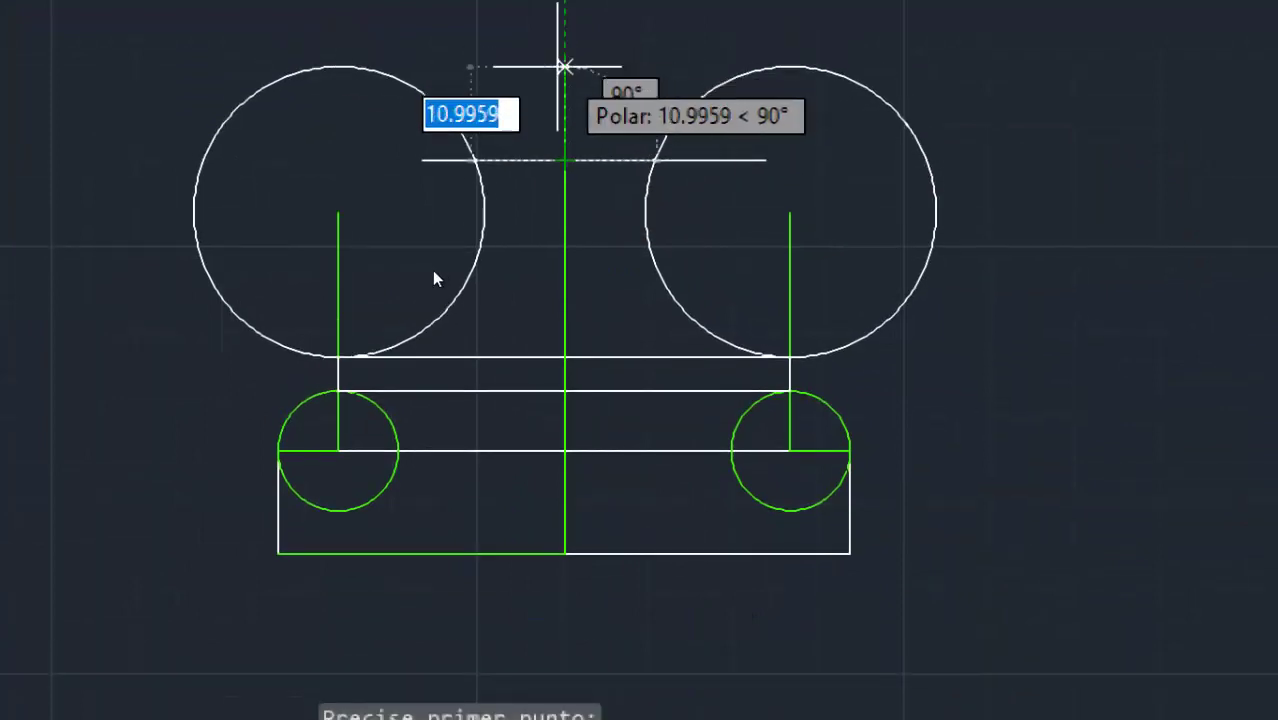
pyautogui.write('6')
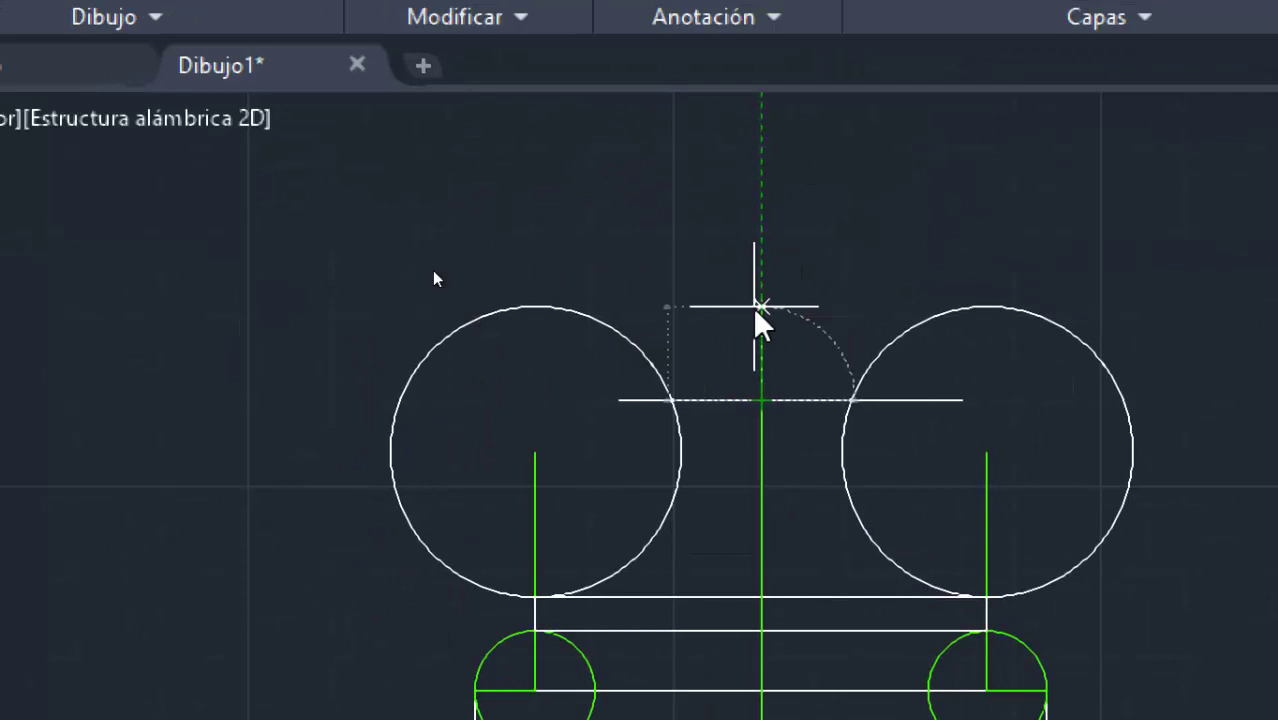
pyautogui.press('Escape')
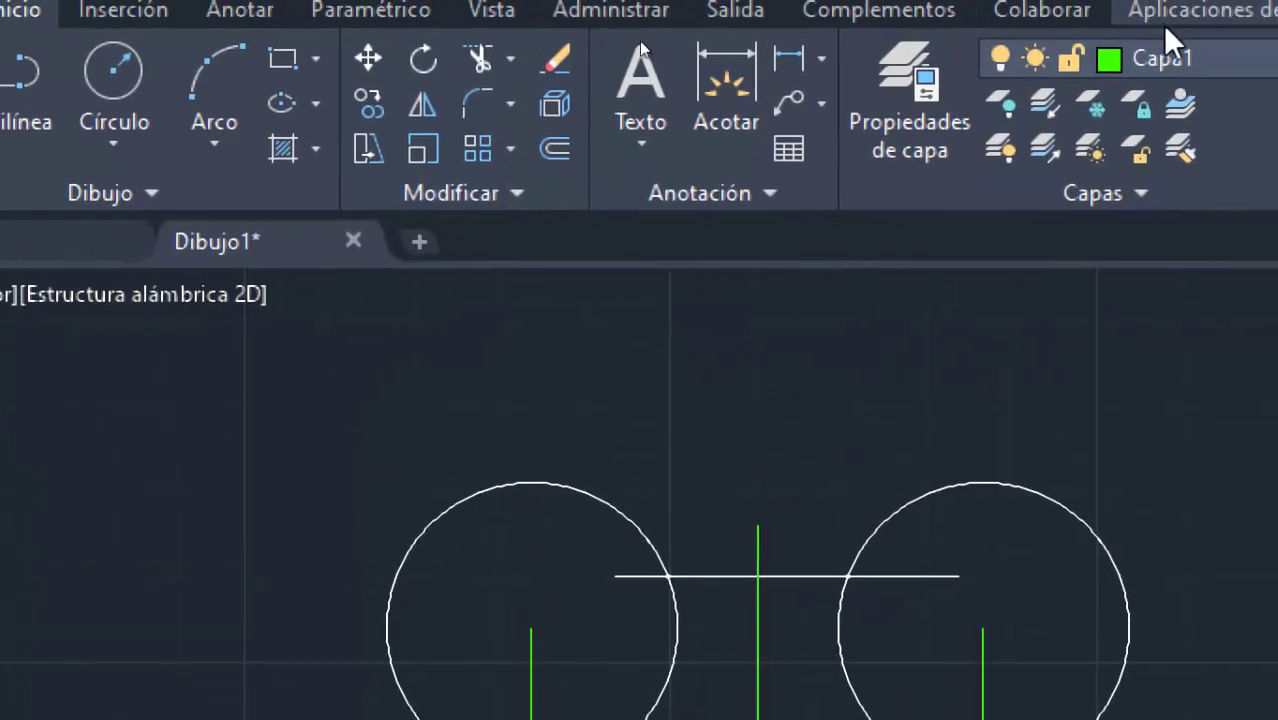
# Make layer 0 current and draw a horizontal line about 24 units long rightward from the extended central line's upper end.
pyautogui.click(1155, 70)
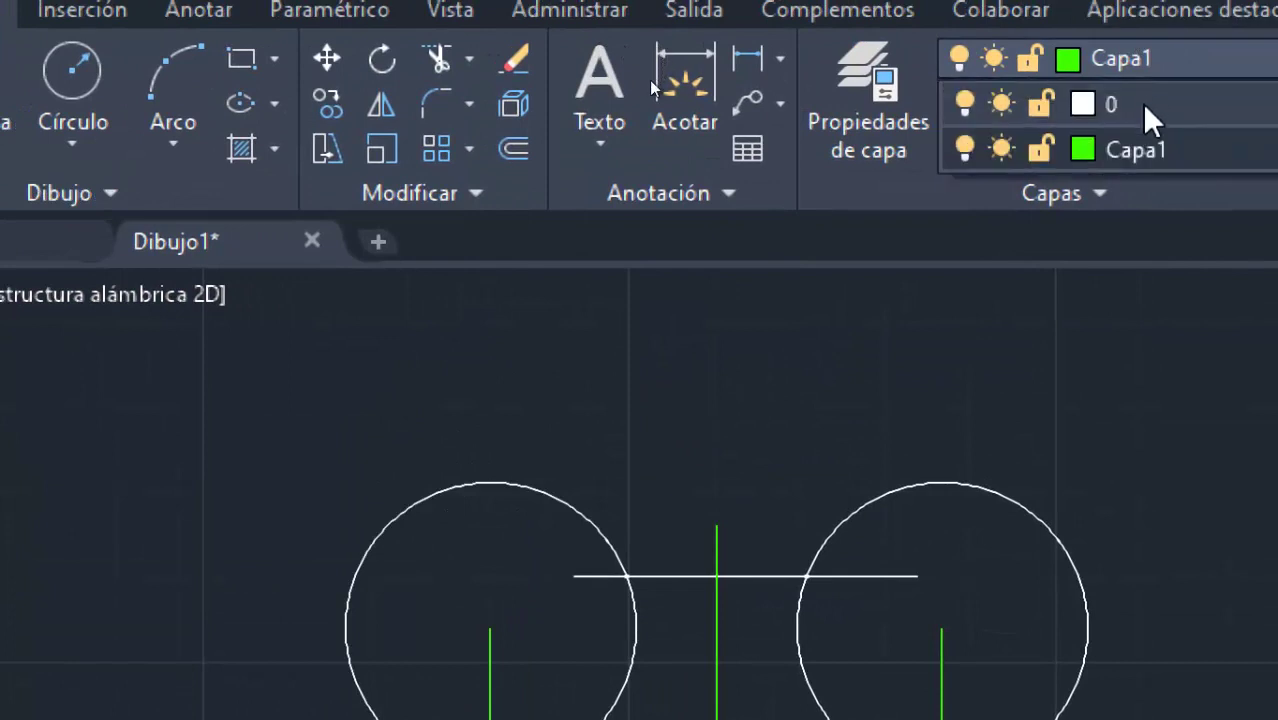
pyautogui.click(1144, 105)
pyautogui.click(40, 62)
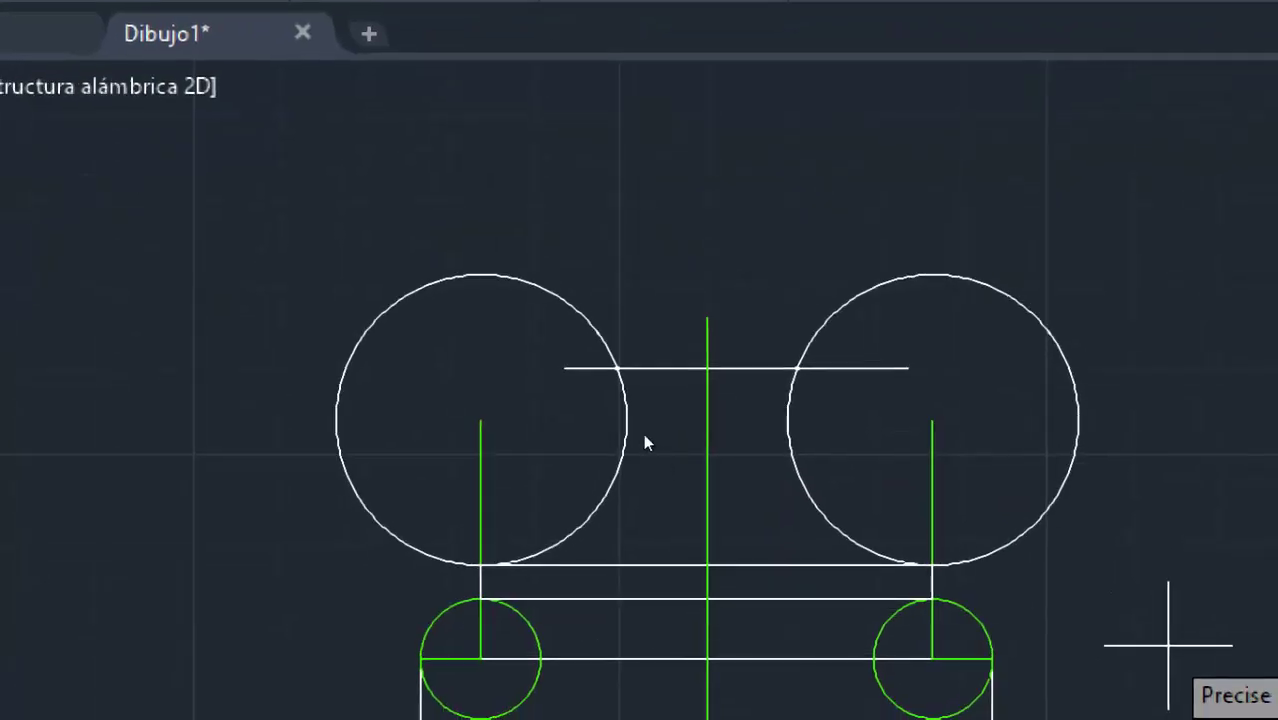
pyautogui.click(707, 318)
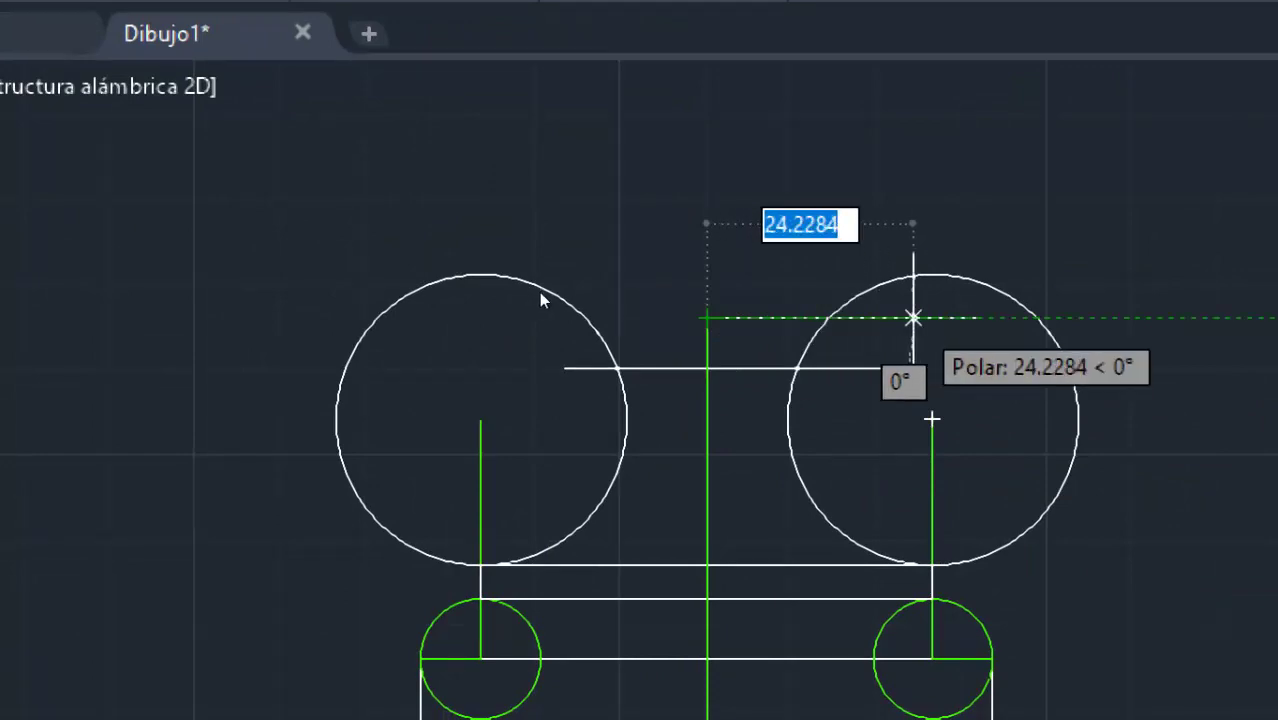
pyautogui.click(913, 318)
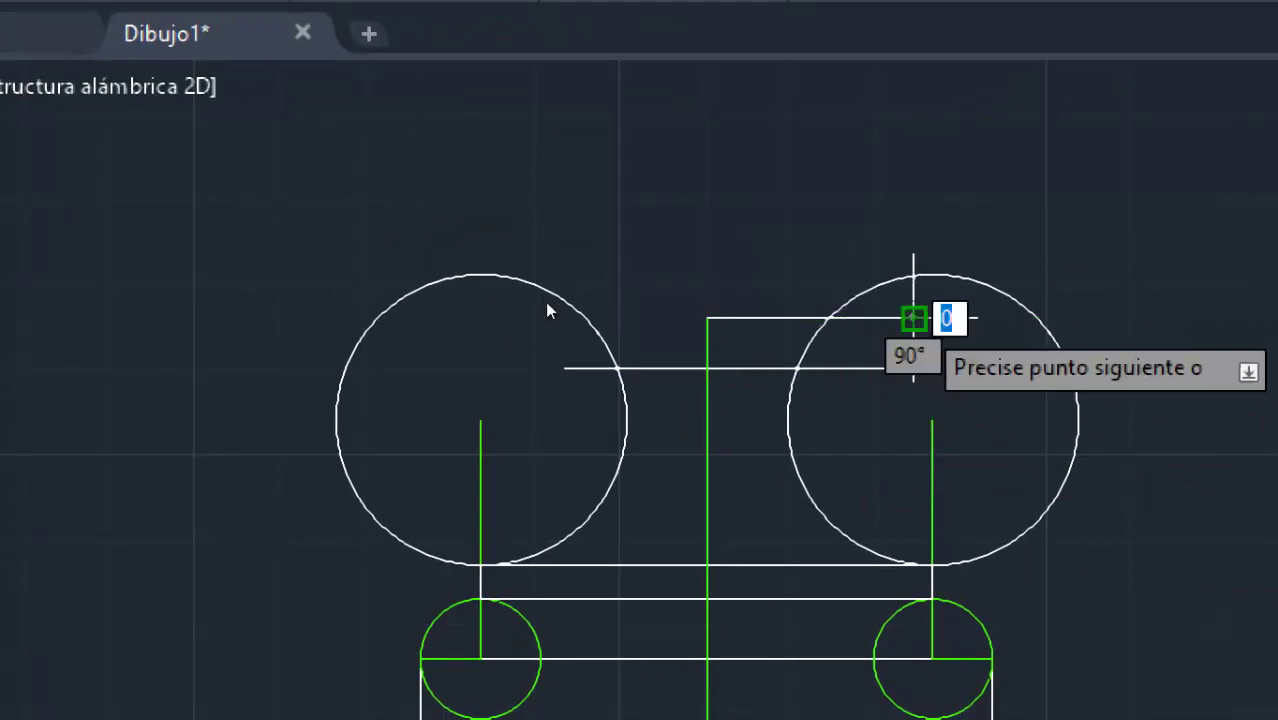
pyautogui.press('Return')
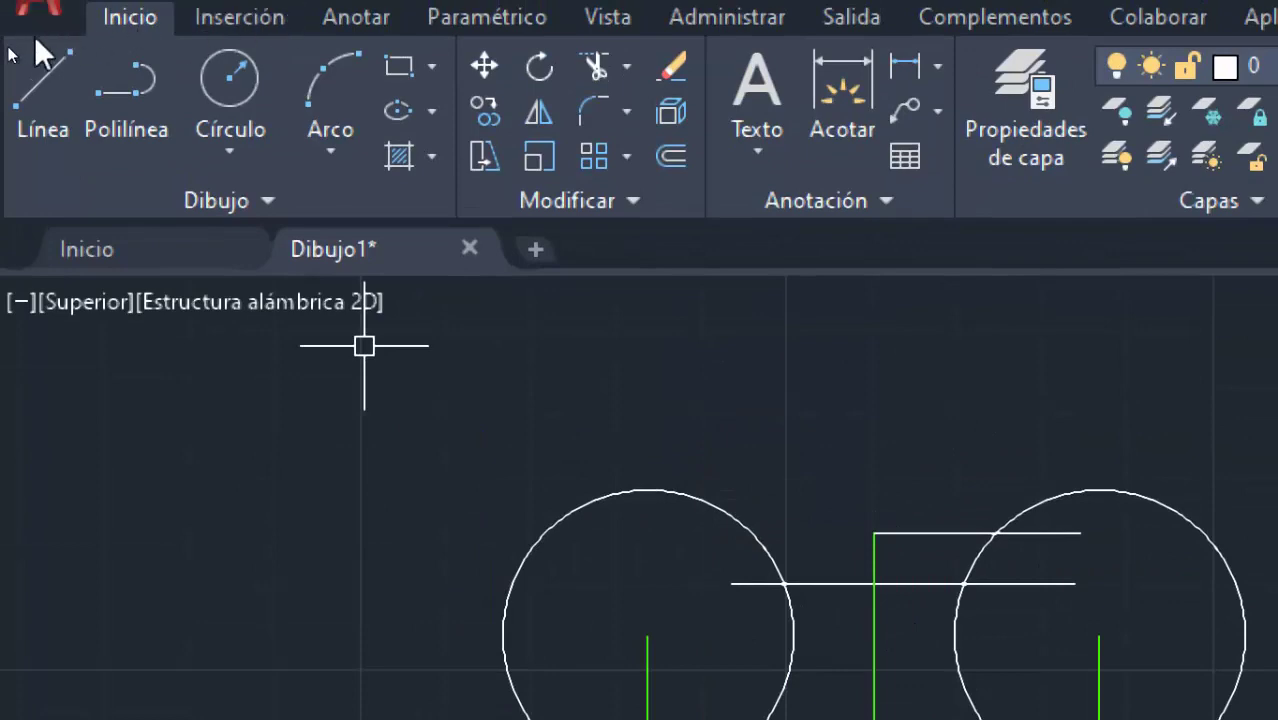
# Draw a horizontal line about 20 units long leftward from the central line's upper end into the left circle.
pyautogui.click(40, 62)
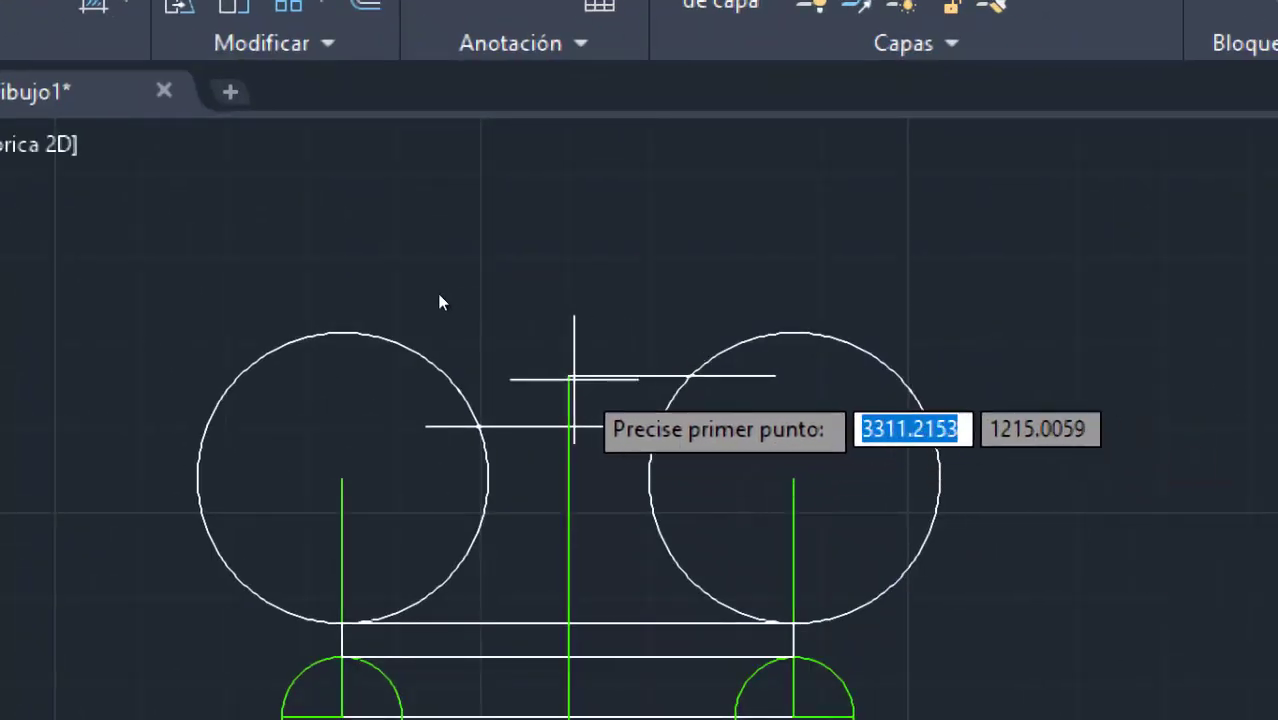
pyautogui.click(569, 376)
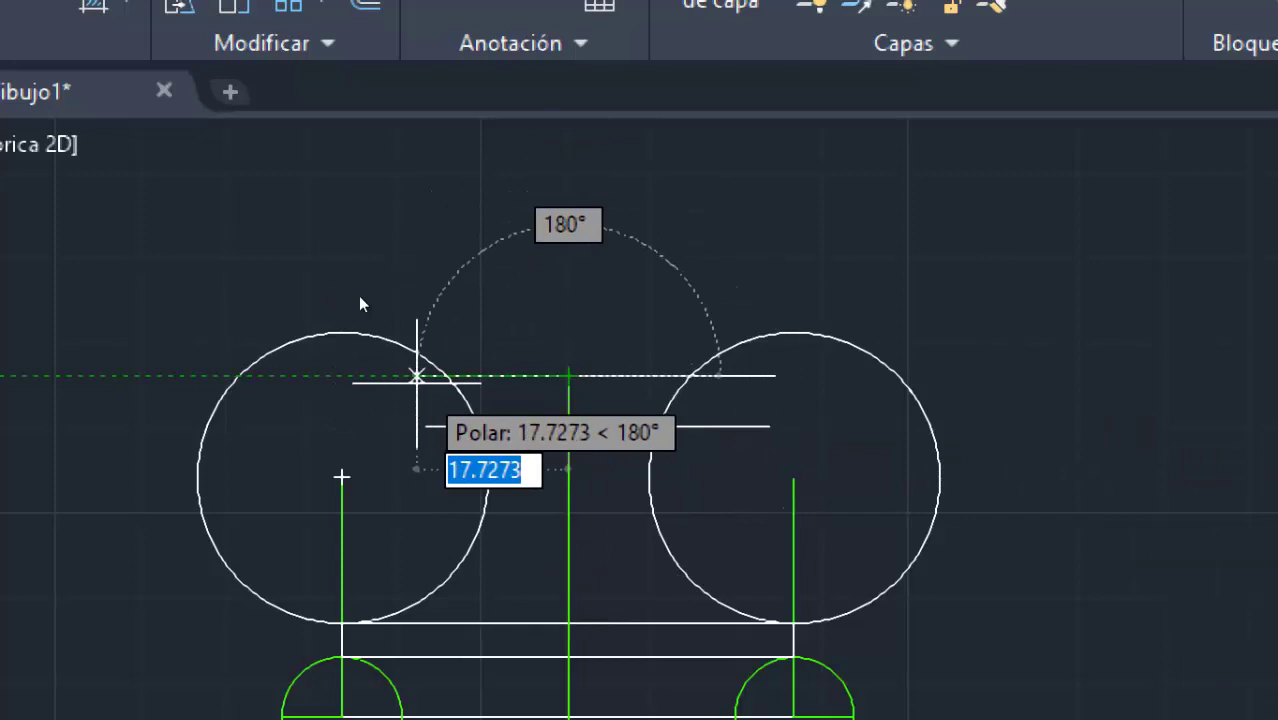
pyautogui.click(394, 376)
pyautogui.press('Return')
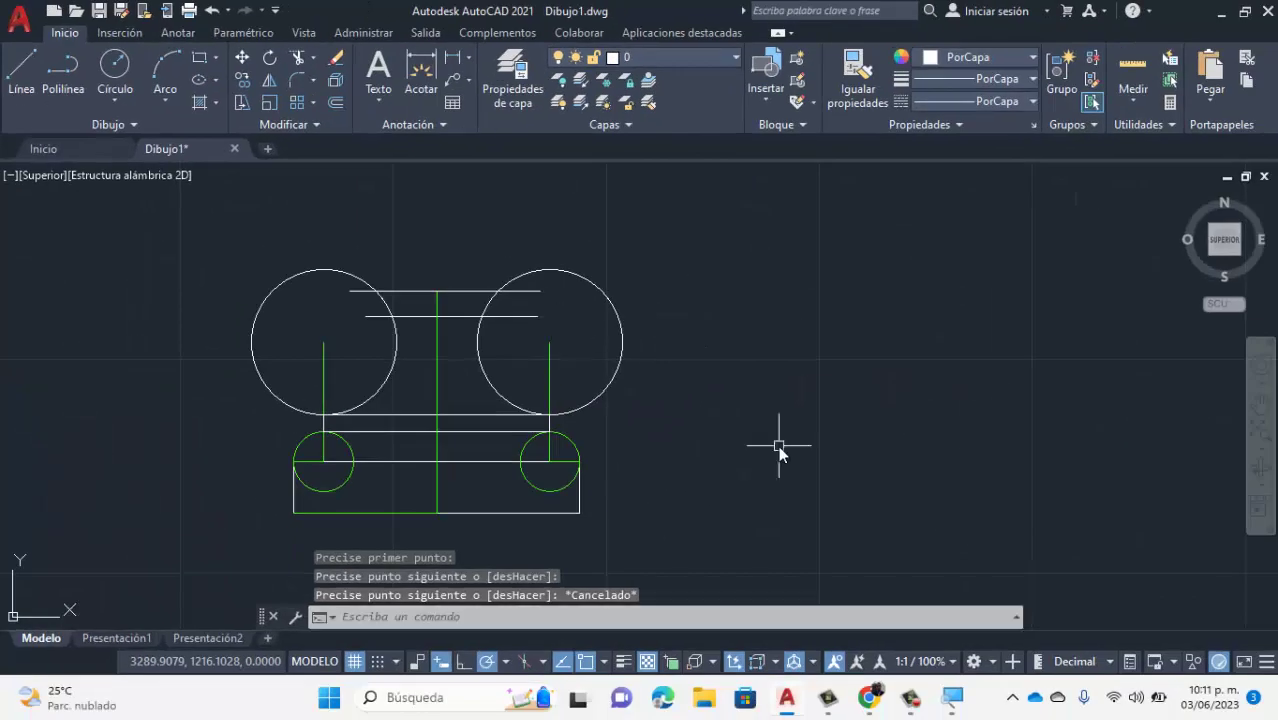
# After rechecking Practica copa.pdf in Chrome, draw a 5-unit Capa1 construction line leftward from the right circle's intersection with the upper horizontal line.
pyautogui.click(870, 698)
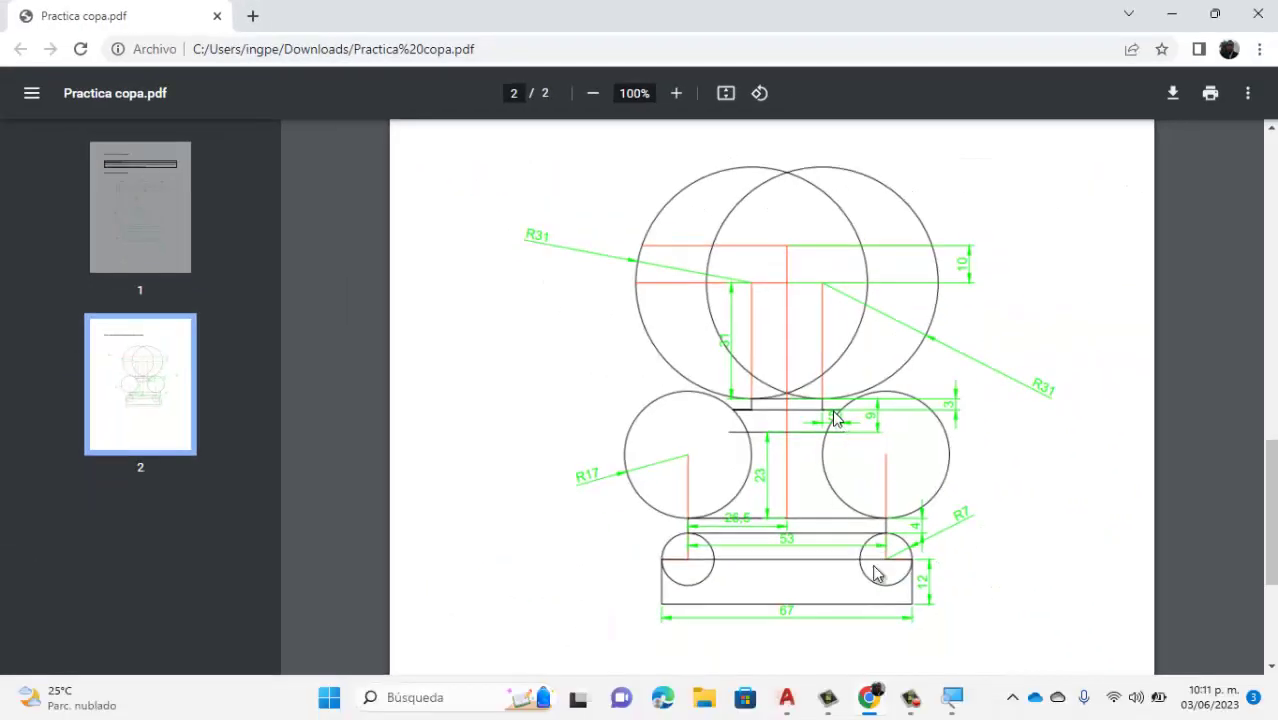
pyautogui.click(787, 700)
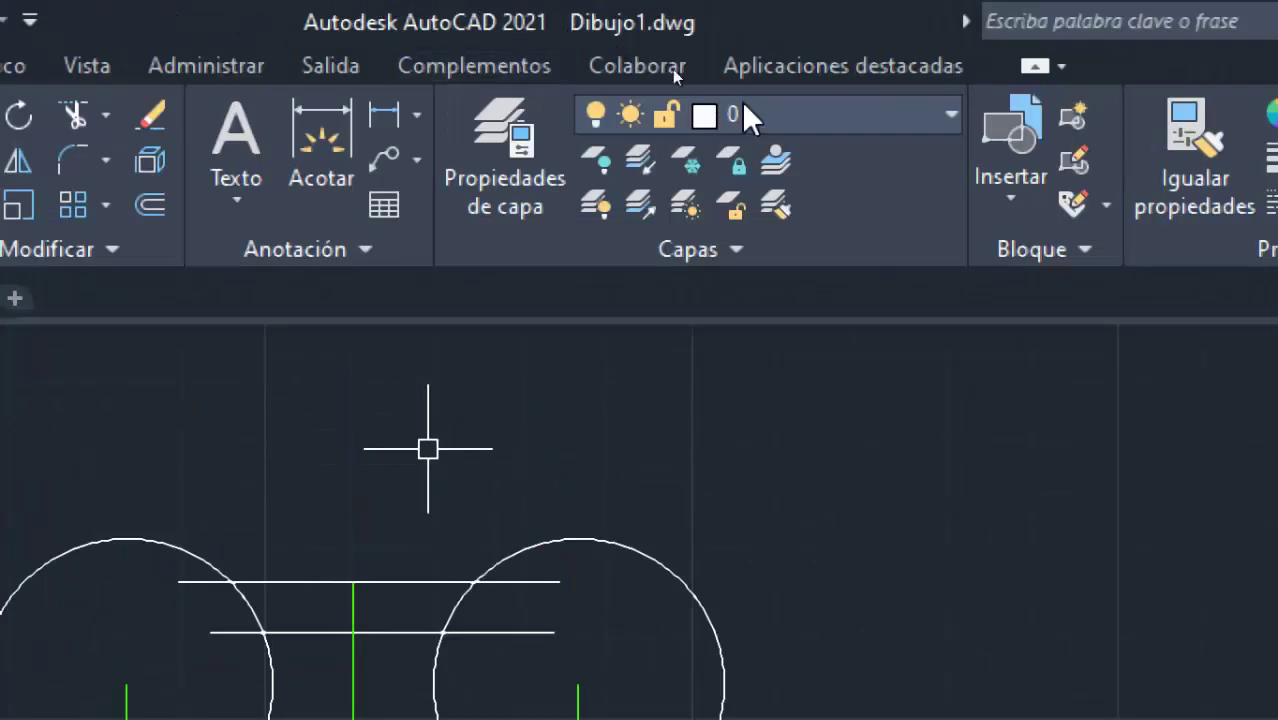
pyautogui.click(835, 105)
pyautogui.click(807, 205)
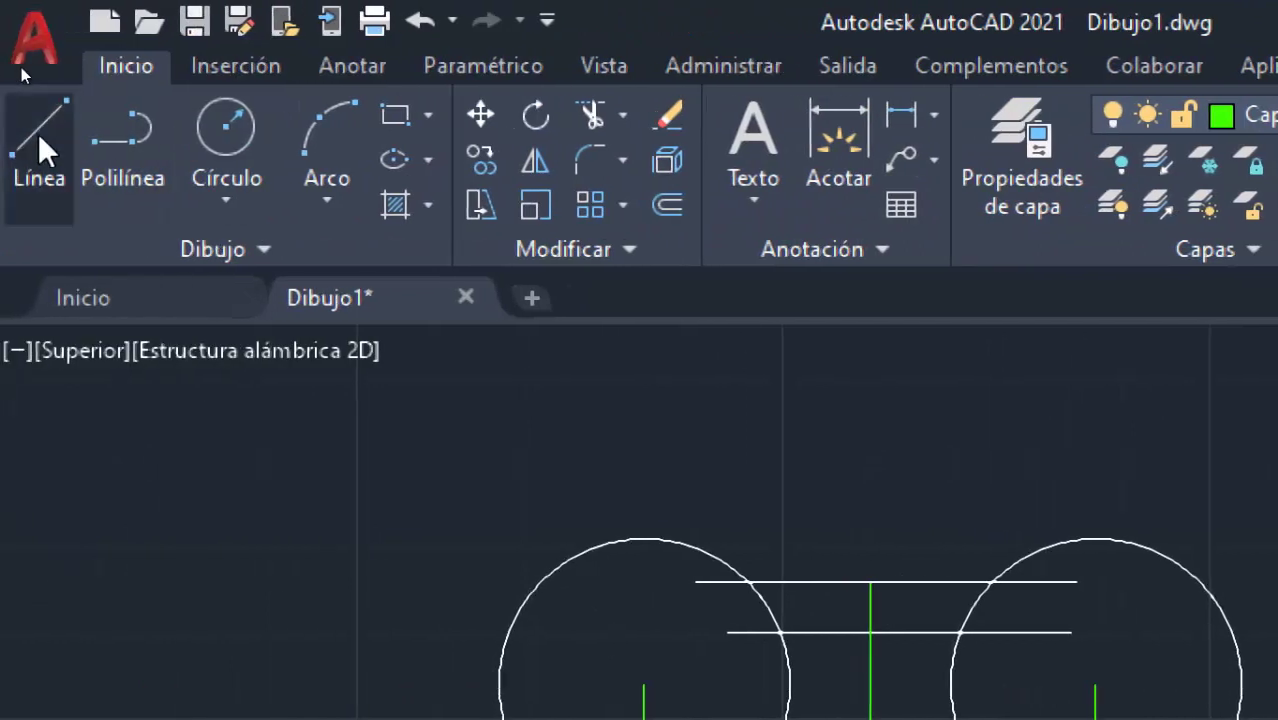
pyautogui.click(38, 133)
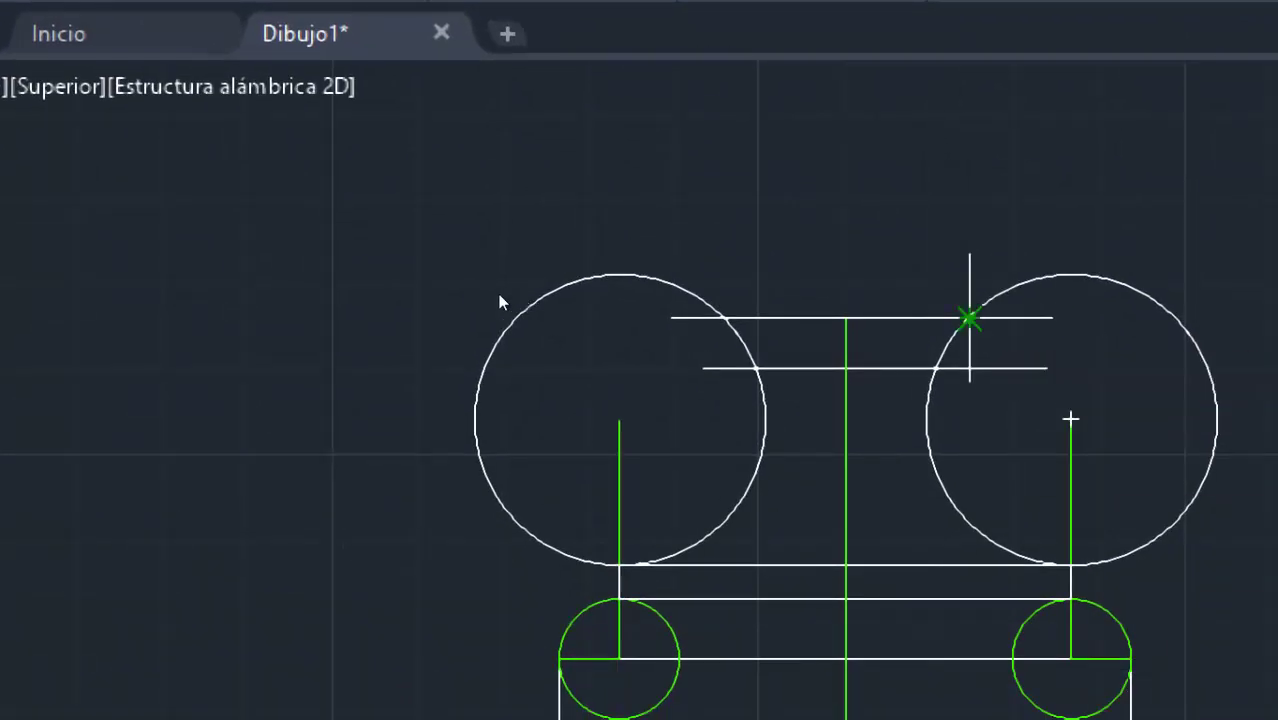
pyautogui.click(969, 318)
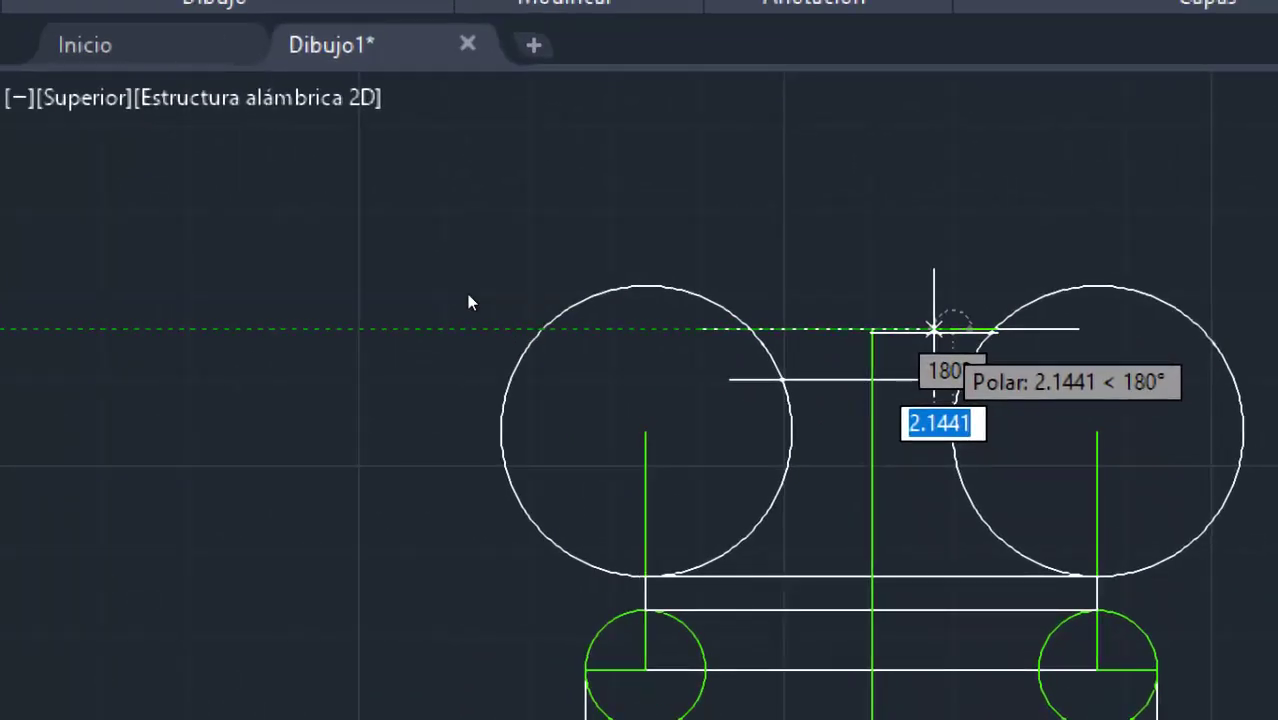
pyautogui.press('Return')
pyautogui.press('Return')
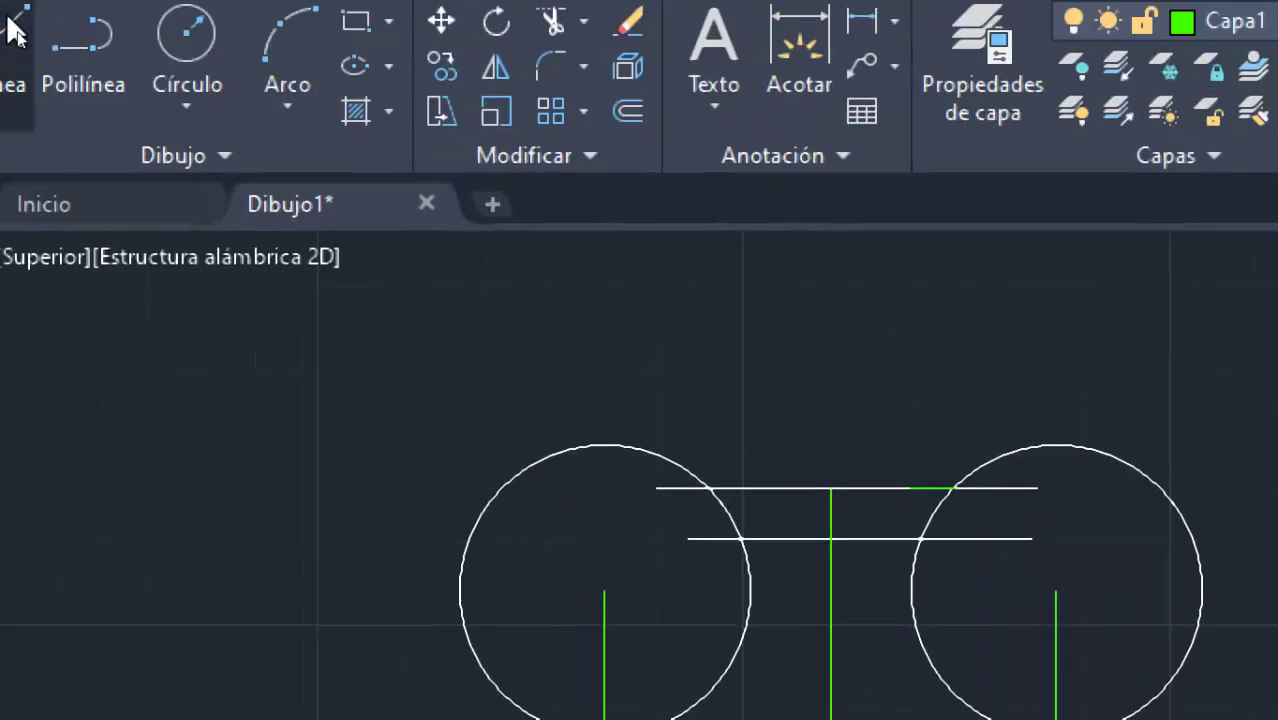
# Draw a 5-unit horizontal construction line rightward from the left circle's intersection with the upper horizontal line.
pyautogui.click(38, 86)
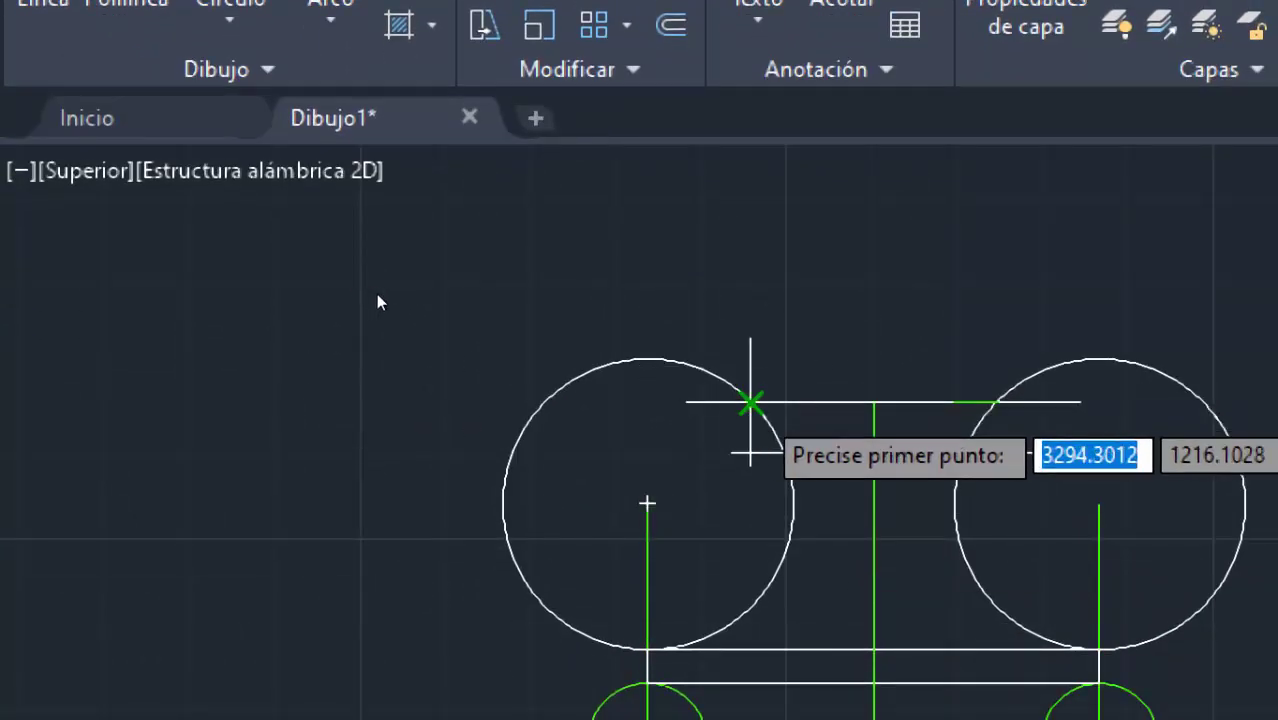
pyautogui.click(750, 401)
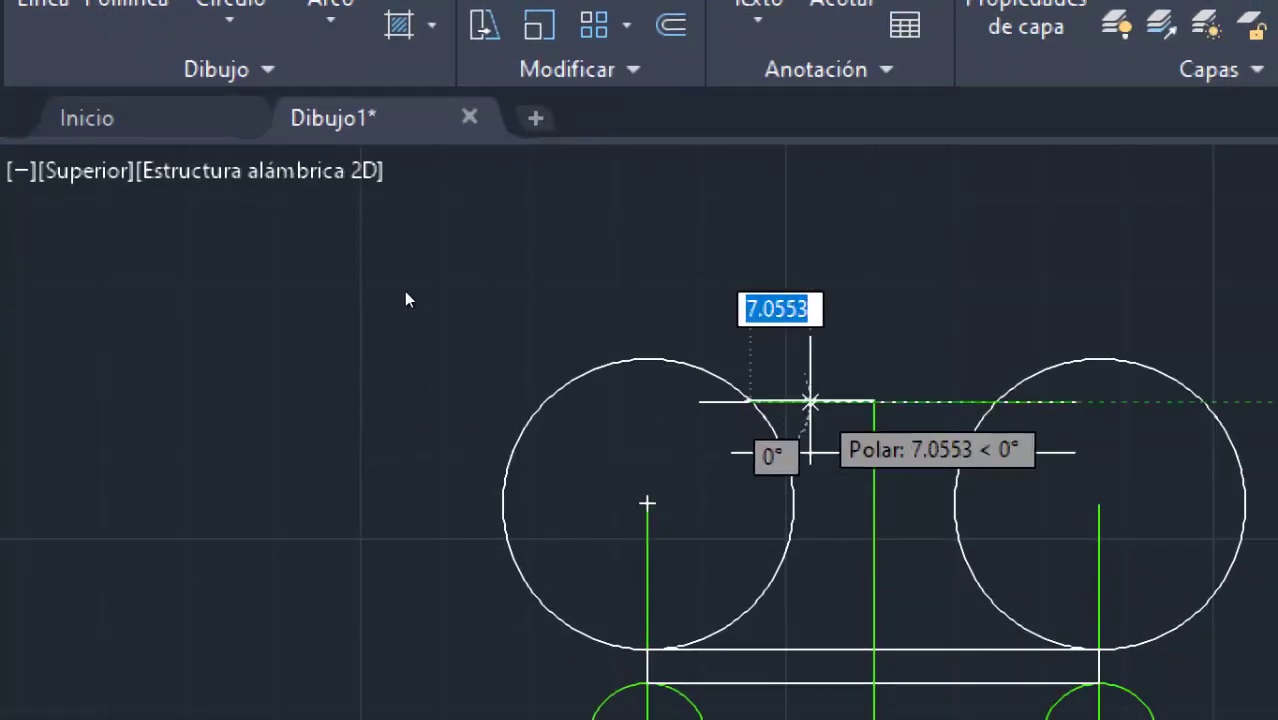
pyautogui.write('5')
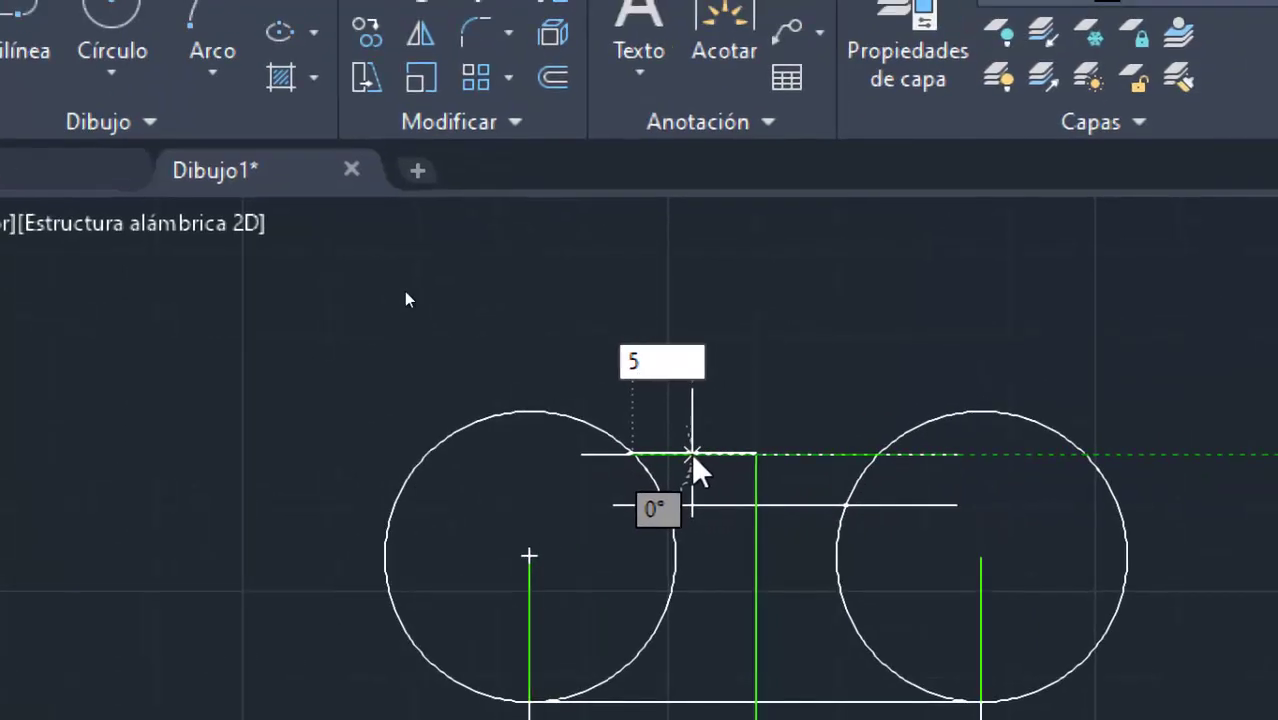
pyautogui.press('Return')
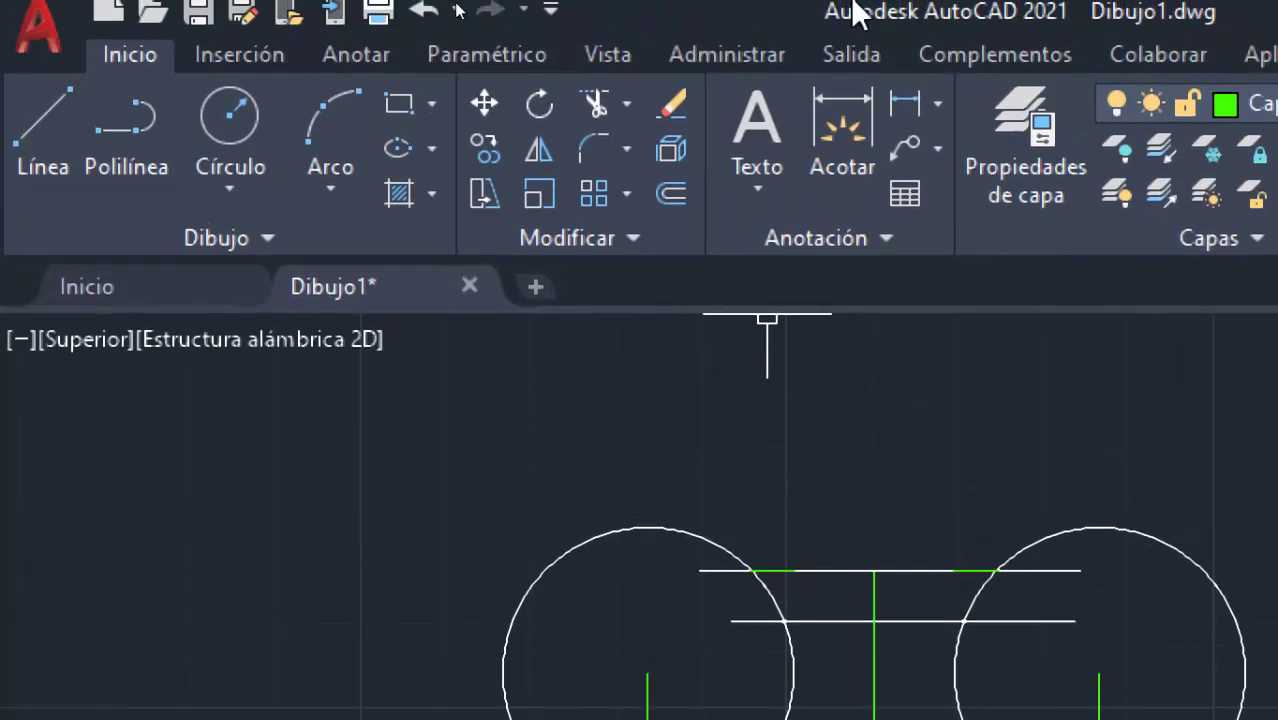
# Make layer 0 current and draw a 3-unit vertical line upward from the inner end of the left 5-unit construction line.
pyautogui.click(1212, 118)
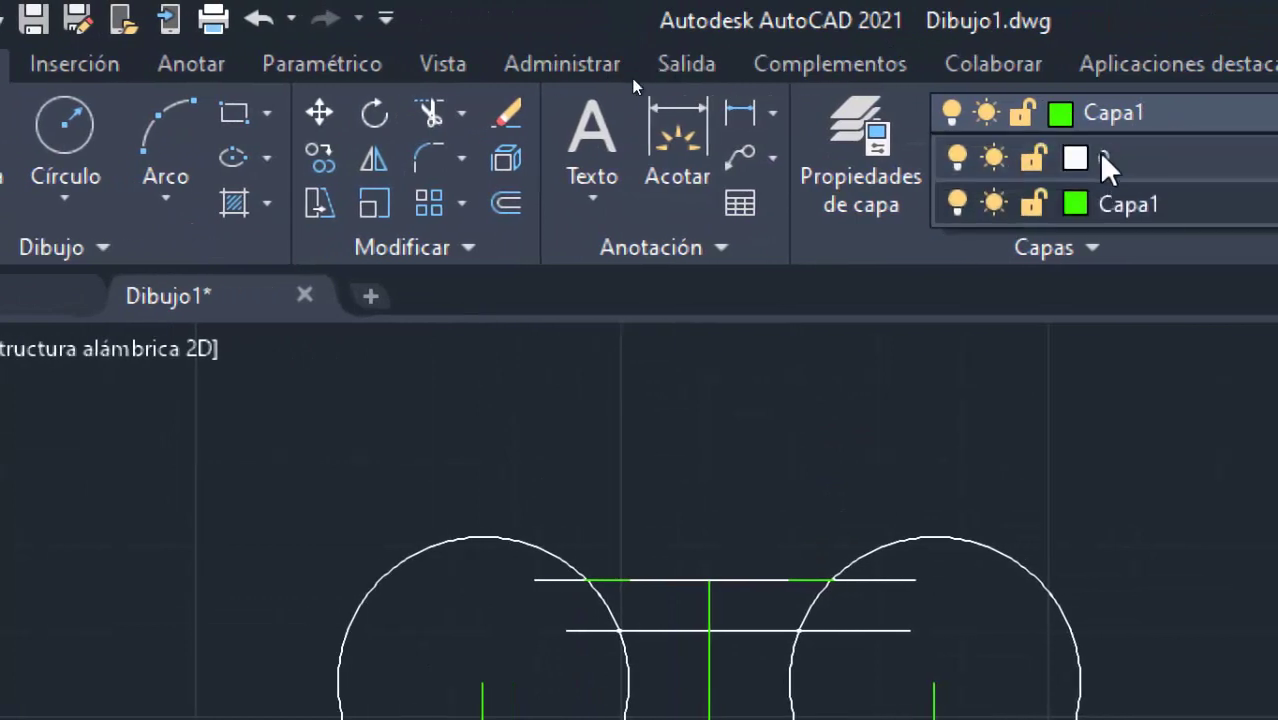
pyautogui.click(1222, 158)
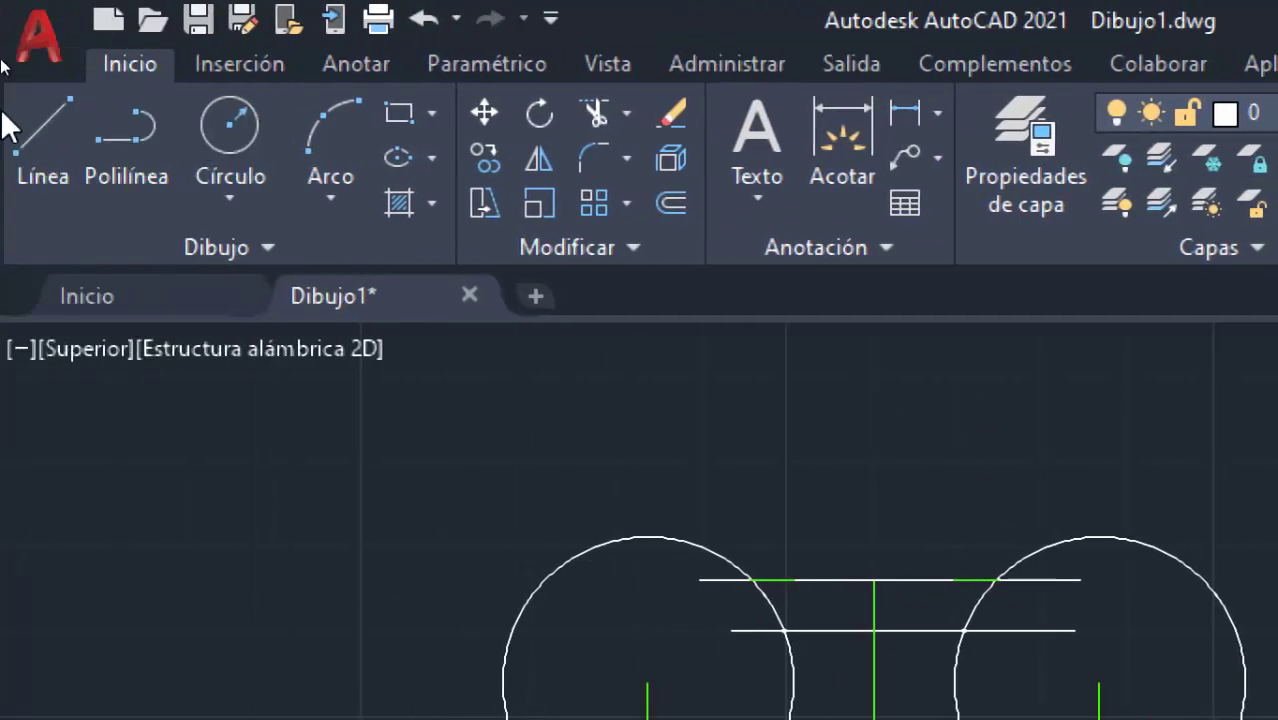
pyautogui.click(50, 135)
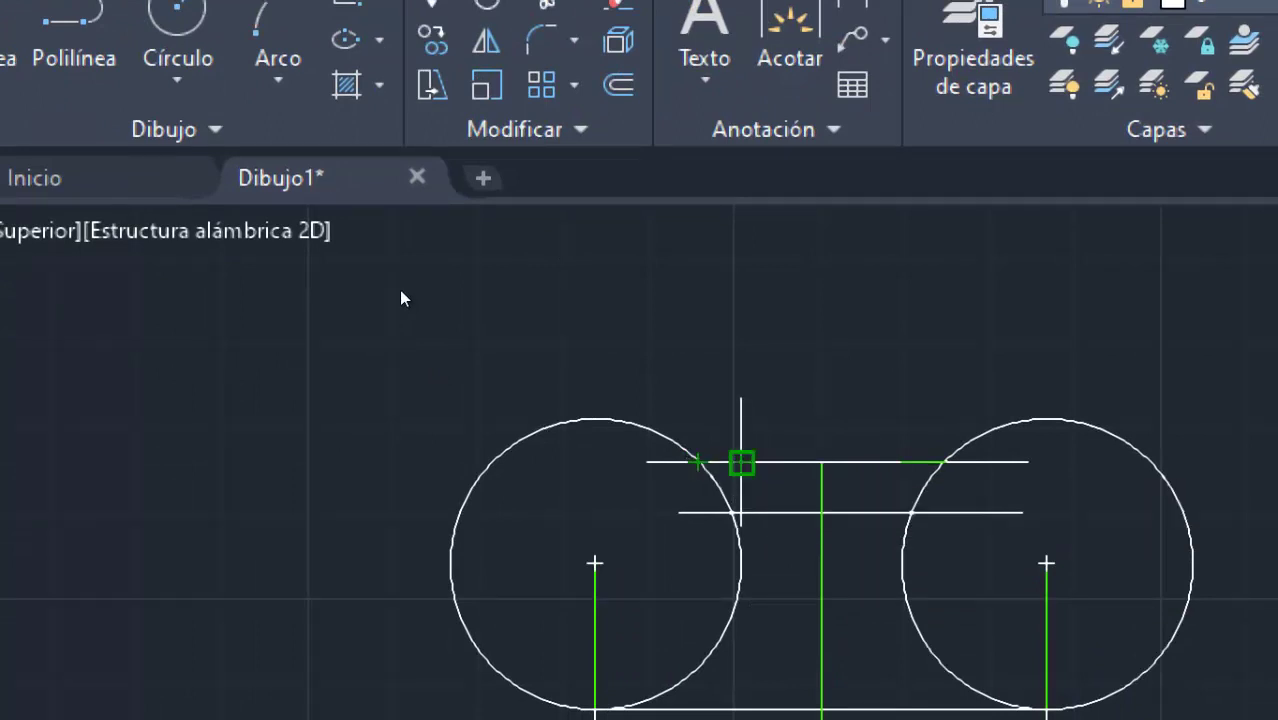
pyautogui.click(741, 462)
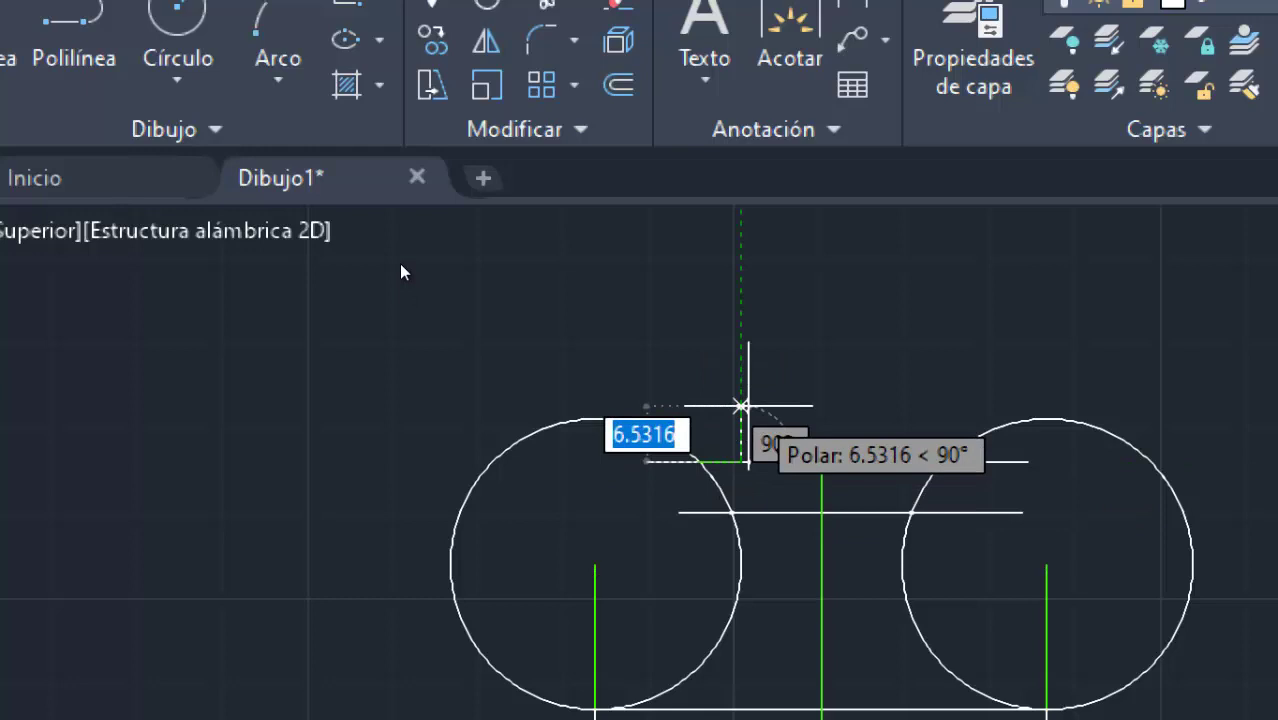
pyautogui.write('3')
pyautogui.press('Return')
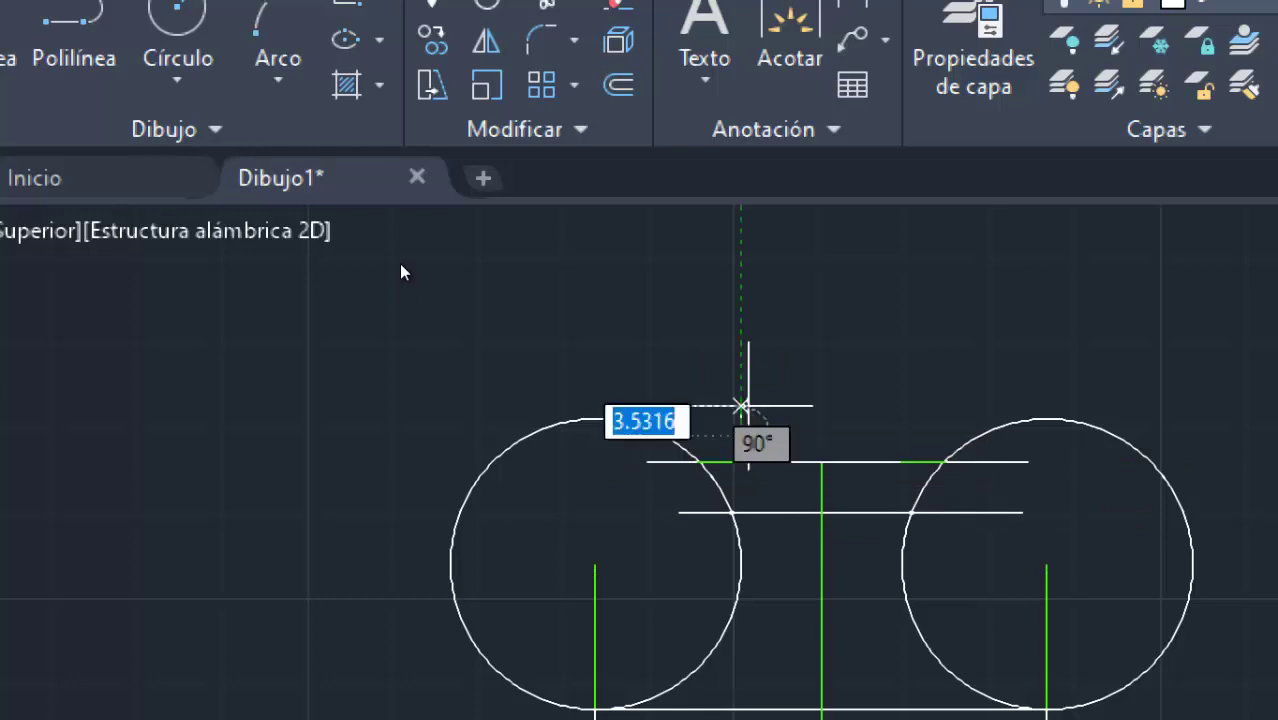
pyautogui.press('Escape')
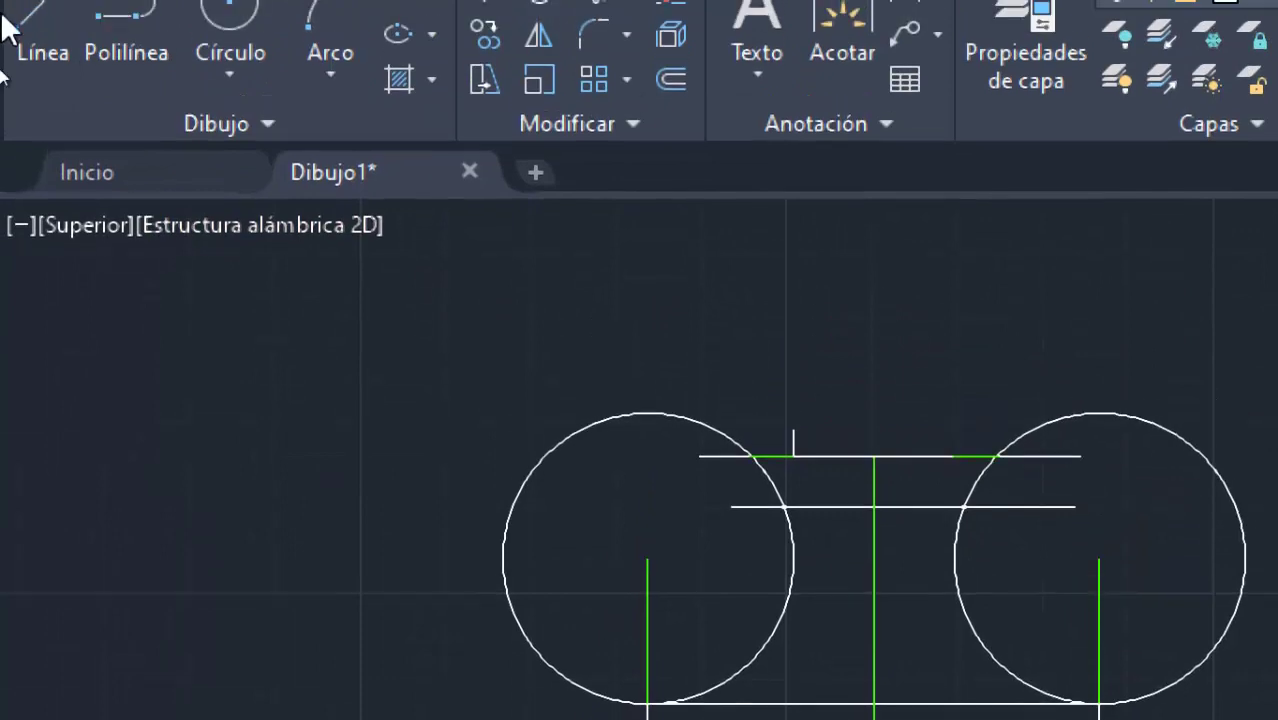
# Draw a 3-unit vertical line upward from the right 5-unit construction line's inner end and connect its top to the left vertical's top.
pyautogui.click(60, 8)
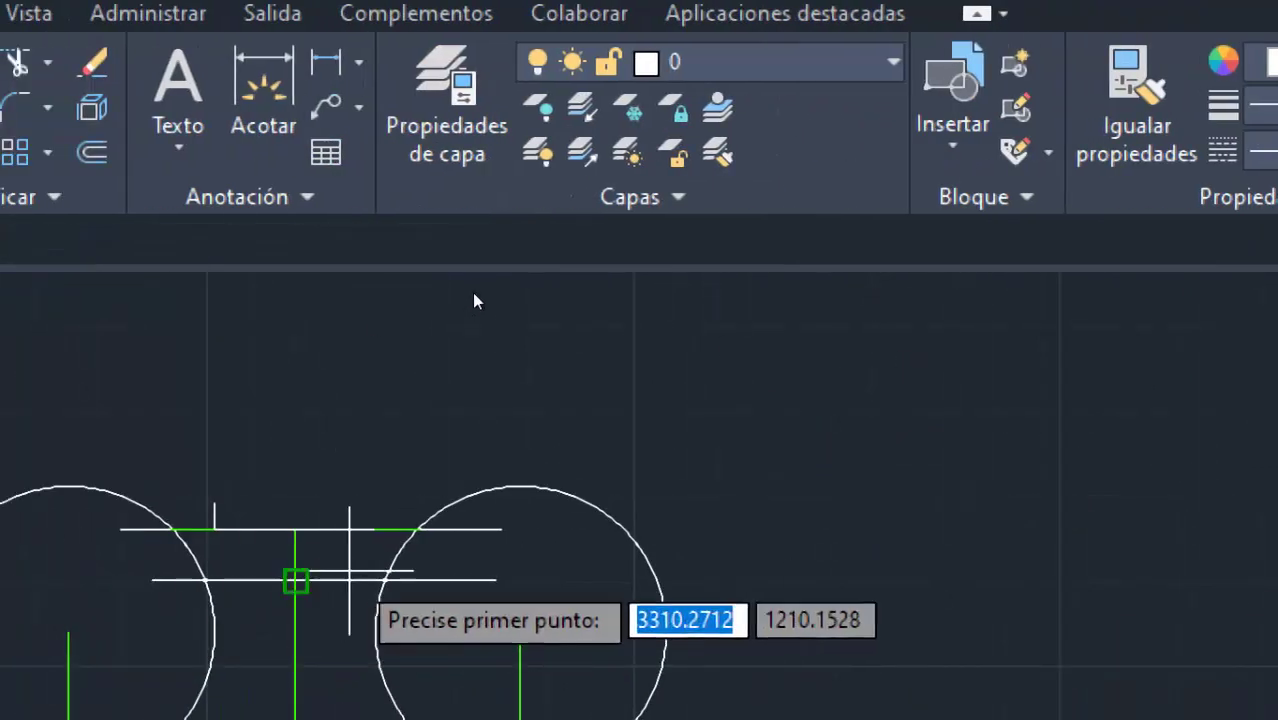
pyautogui.click(376, 530)
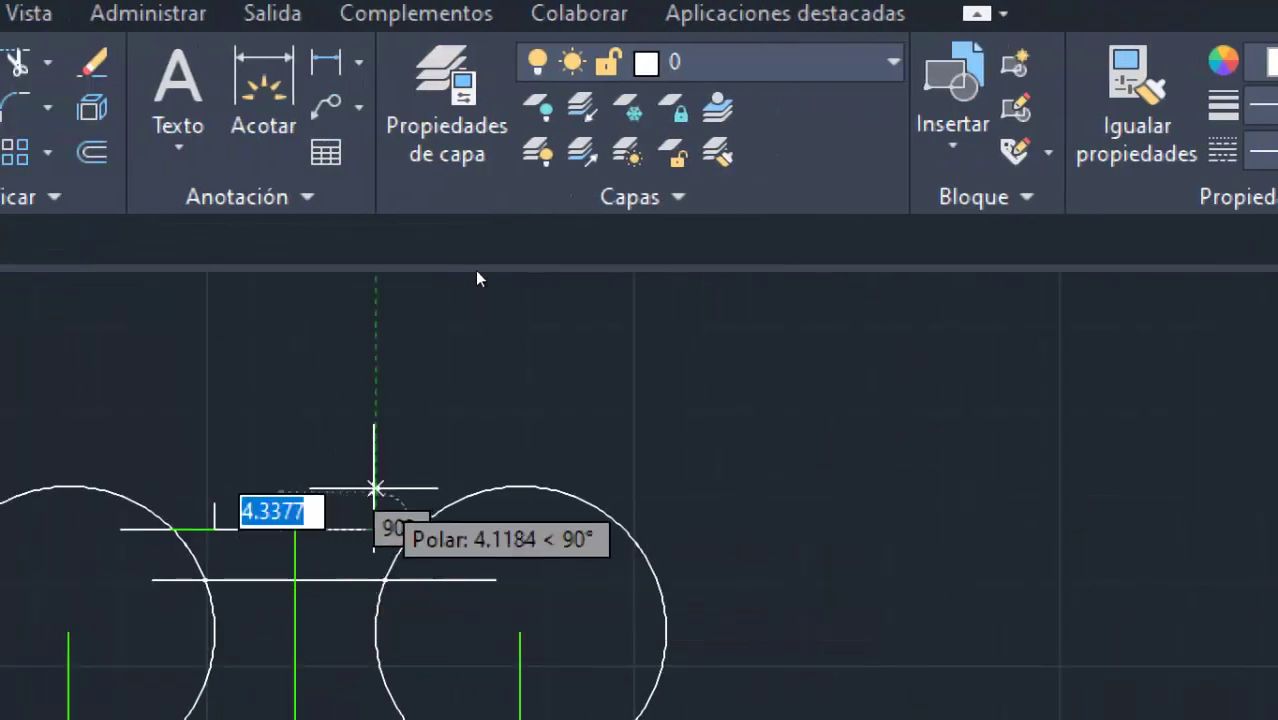
pyautogui.press('BackSpace')
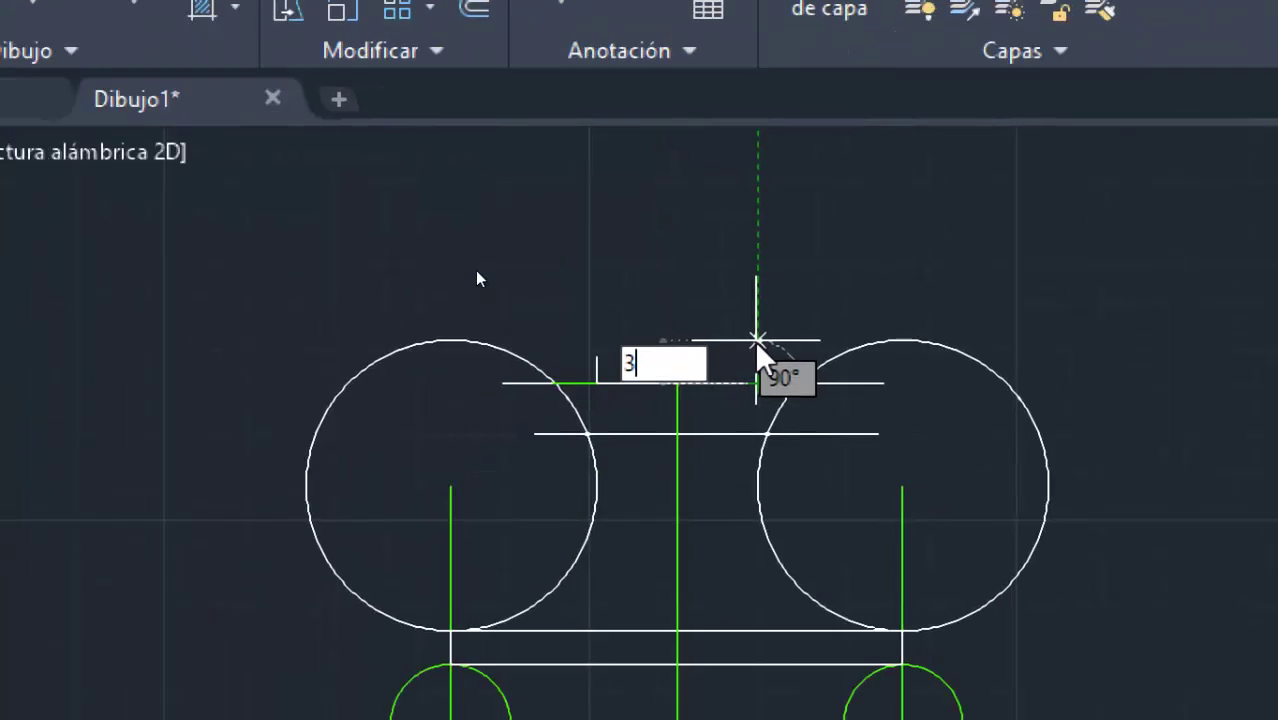
pyautogui.write('3')
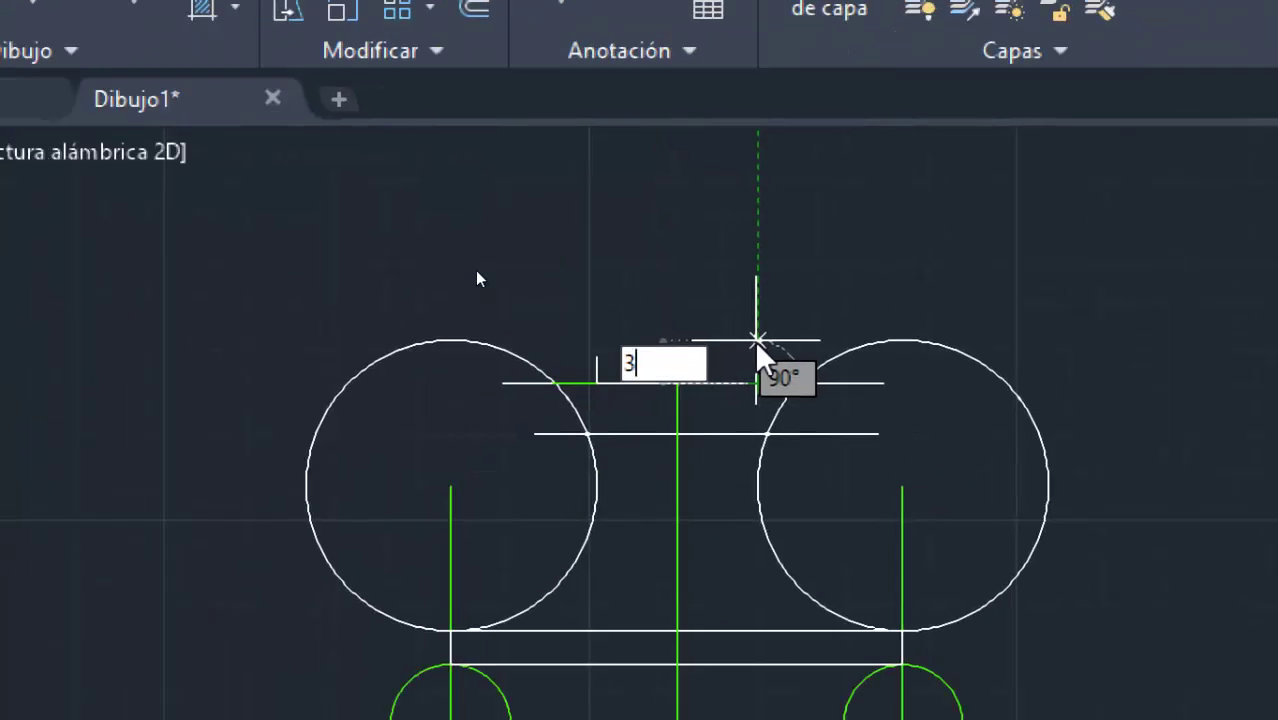
pyautogui.press('Return')
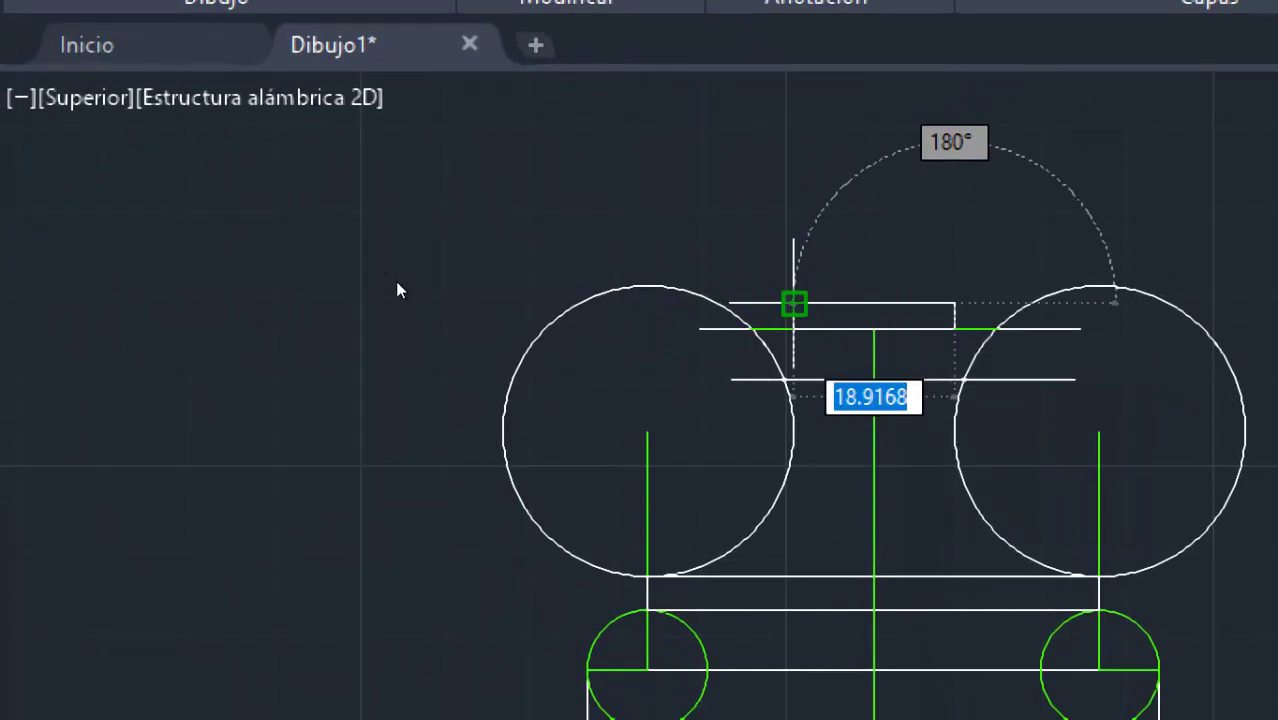
pyautogui.click(794, 303)
pyautogui.press('Return')
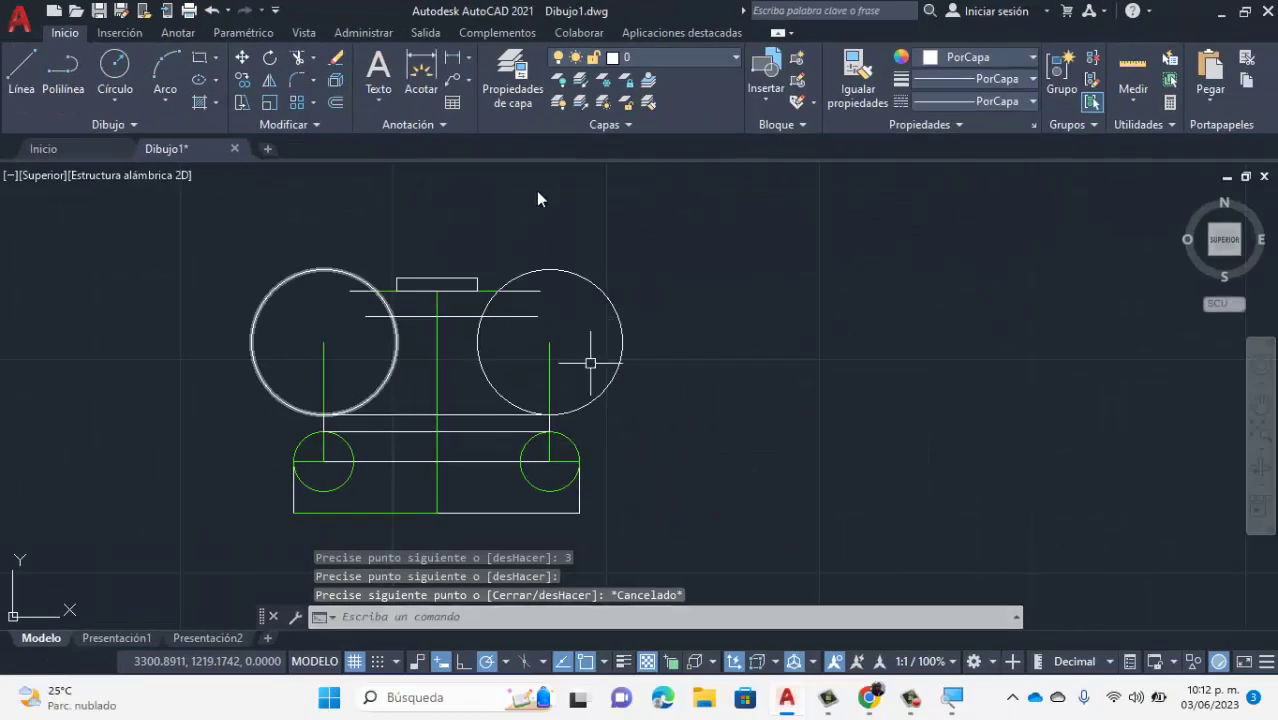
# After rechecking Practica copa.pdf in Chrome, draw a 3-unit vertical Capa1 line upward from the left circle's intersection with the upper horizontal line.
pyautogui.click(886, 700)
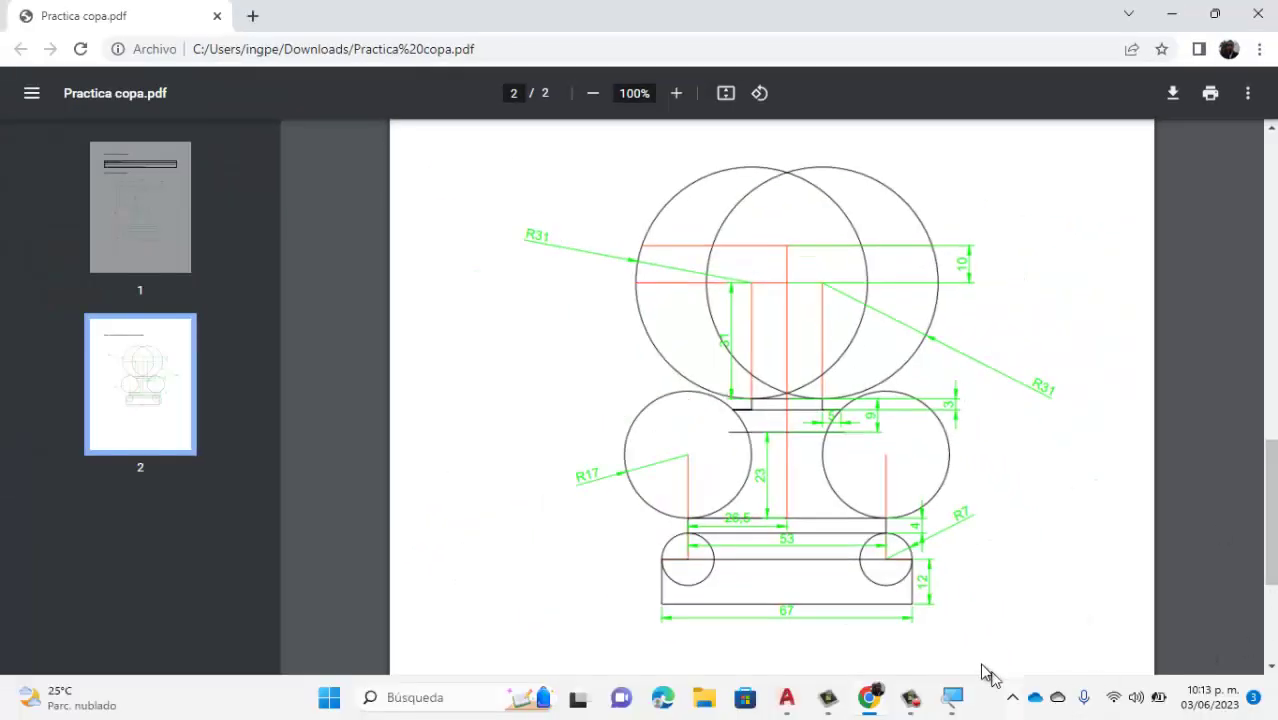
pyautogui.click(787, 702)
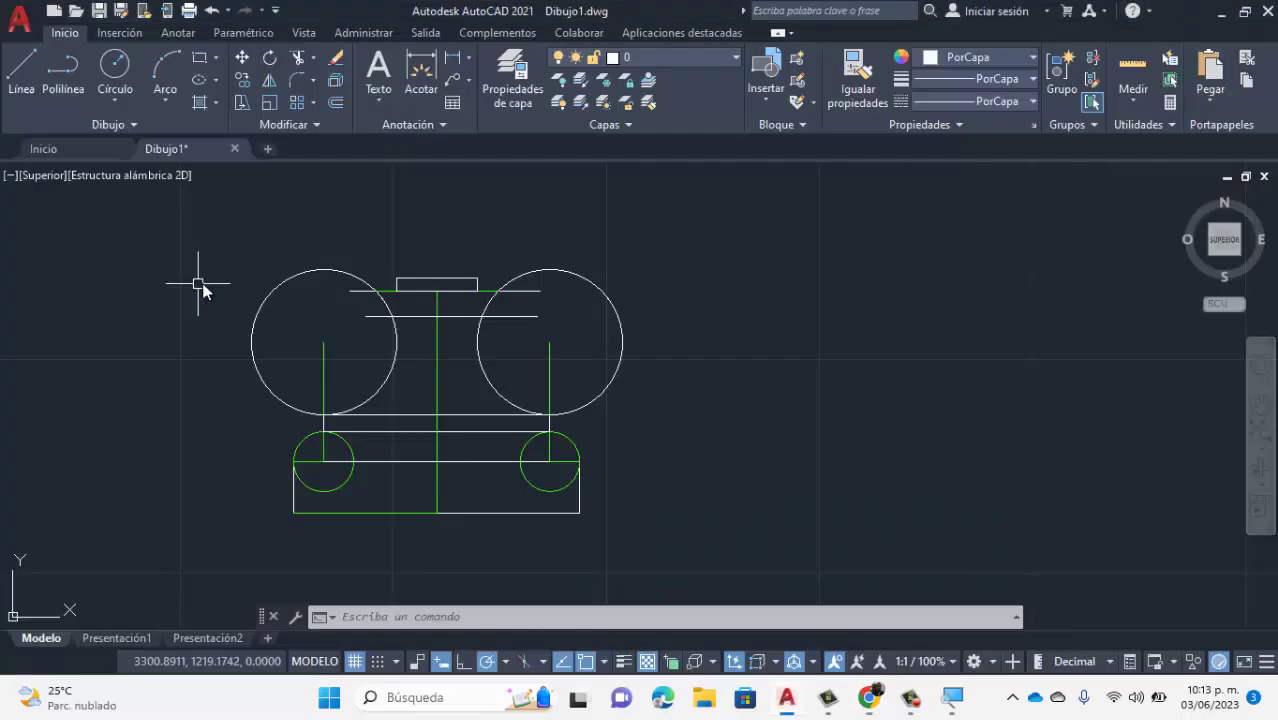
pyautogui.click(693, 56)
pyautogui.click(685, 104)
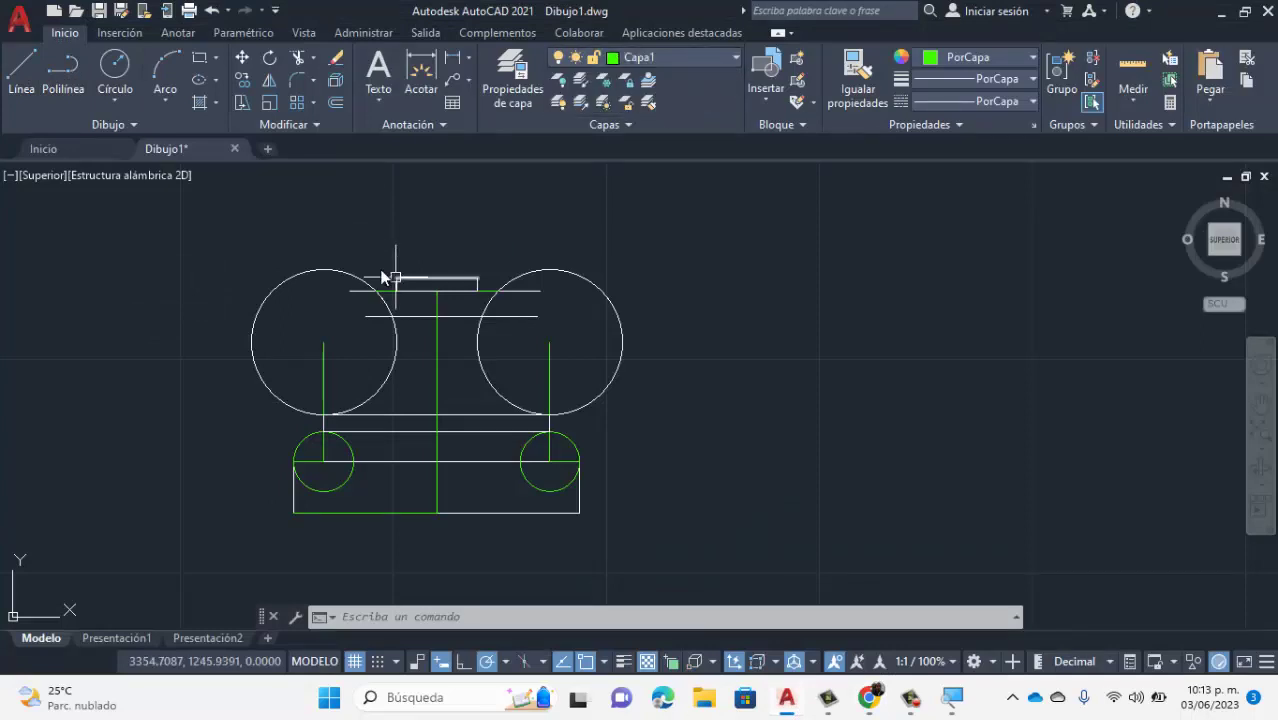
pyautogui.click(22, 70)
pyautogui.scroll(2, 373, 265)
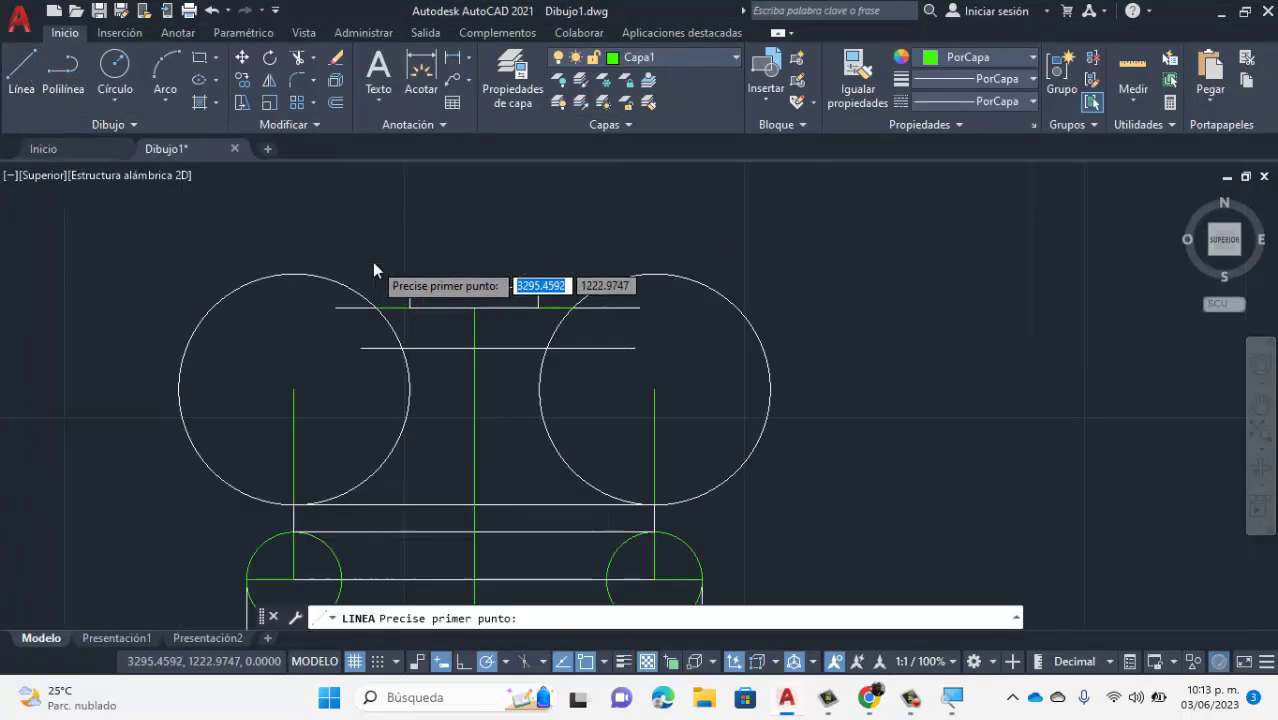
pyautogui.scroll(2, 373, 265)
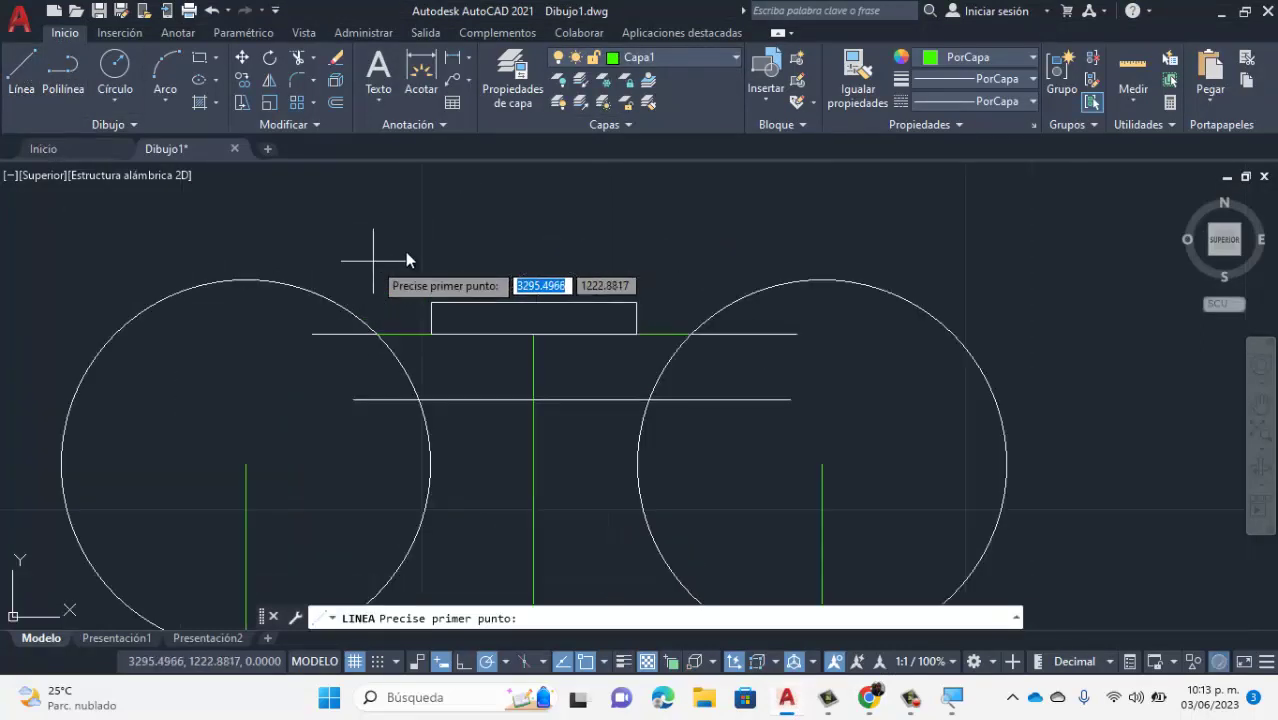
pyautogui.click(377, 335)
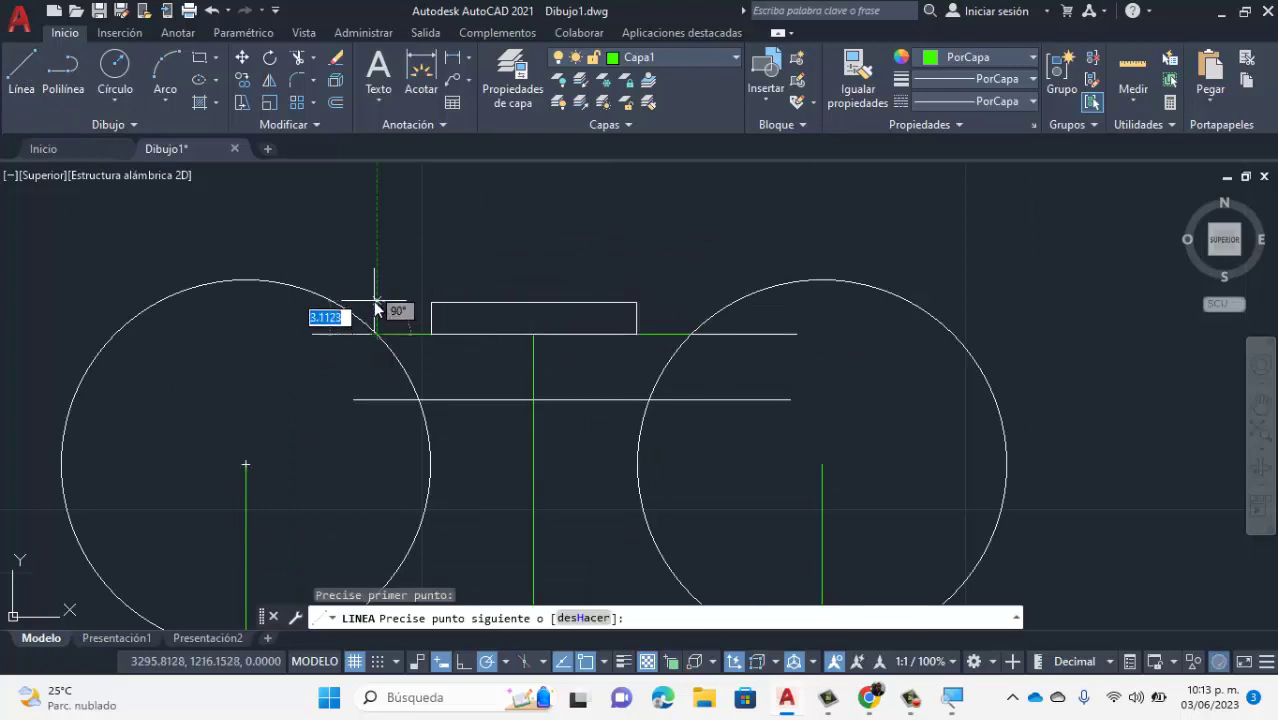
pyautogui.press('Return')
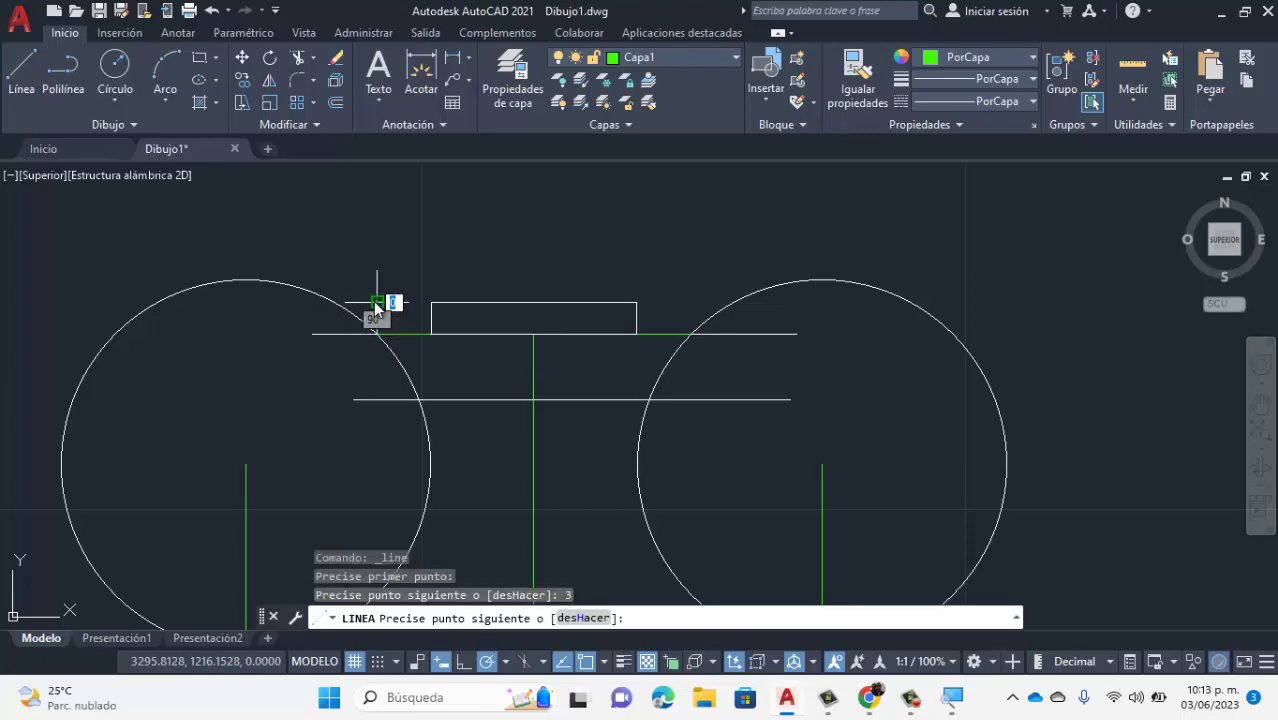
pyautogui.press('Escape')
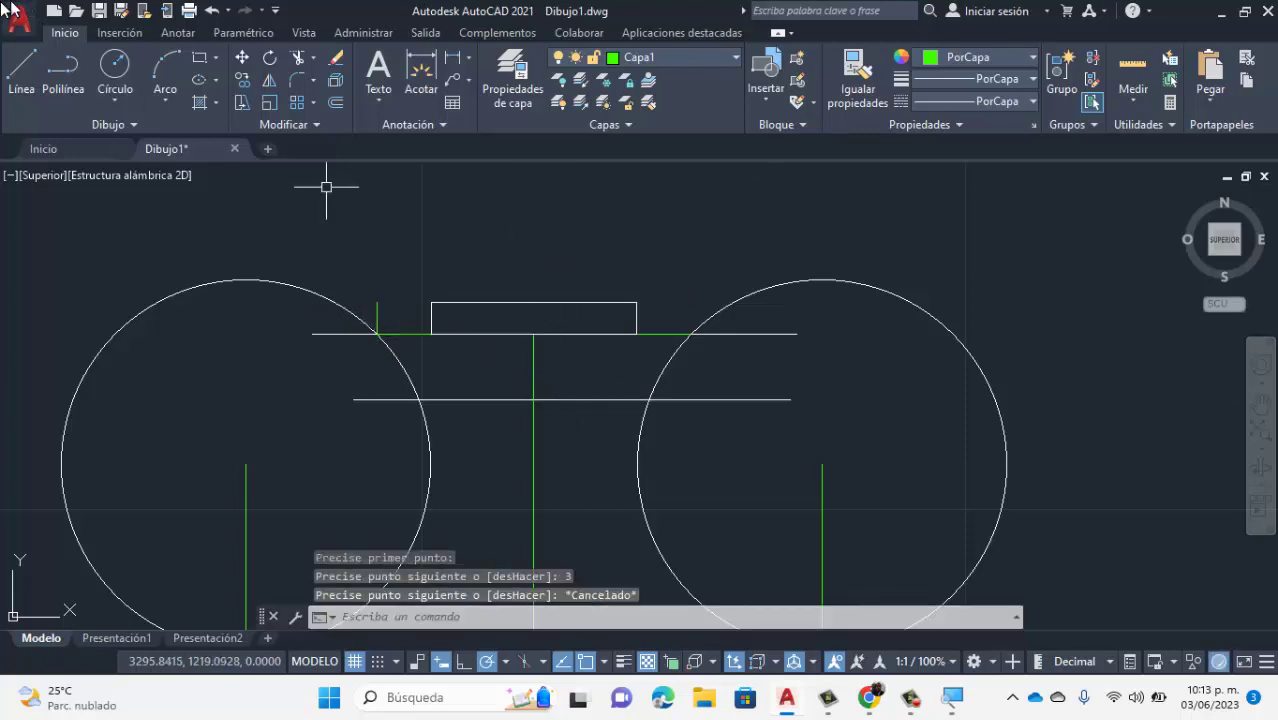
# Draw a 3-unit vertical construction line upward from the right circle's intersection with the upper horizontal line.
pyautogui.click(22, 72)
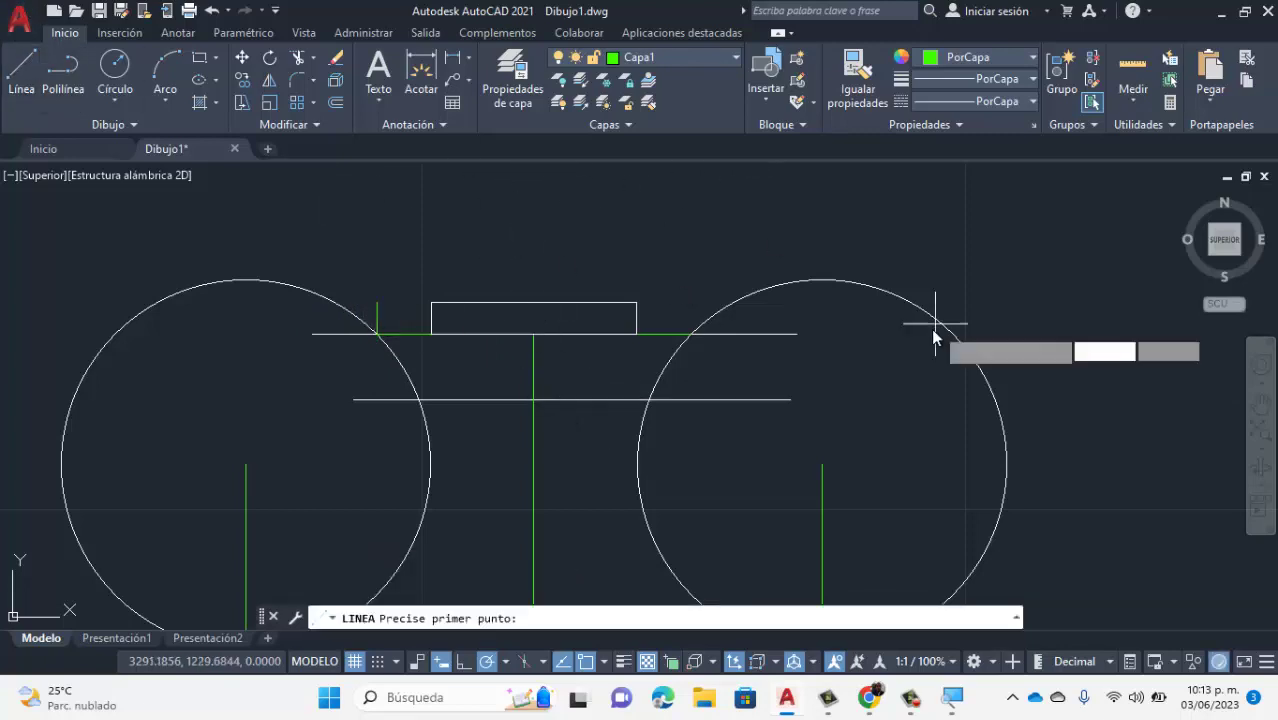
pyautogui.click(692, 333)
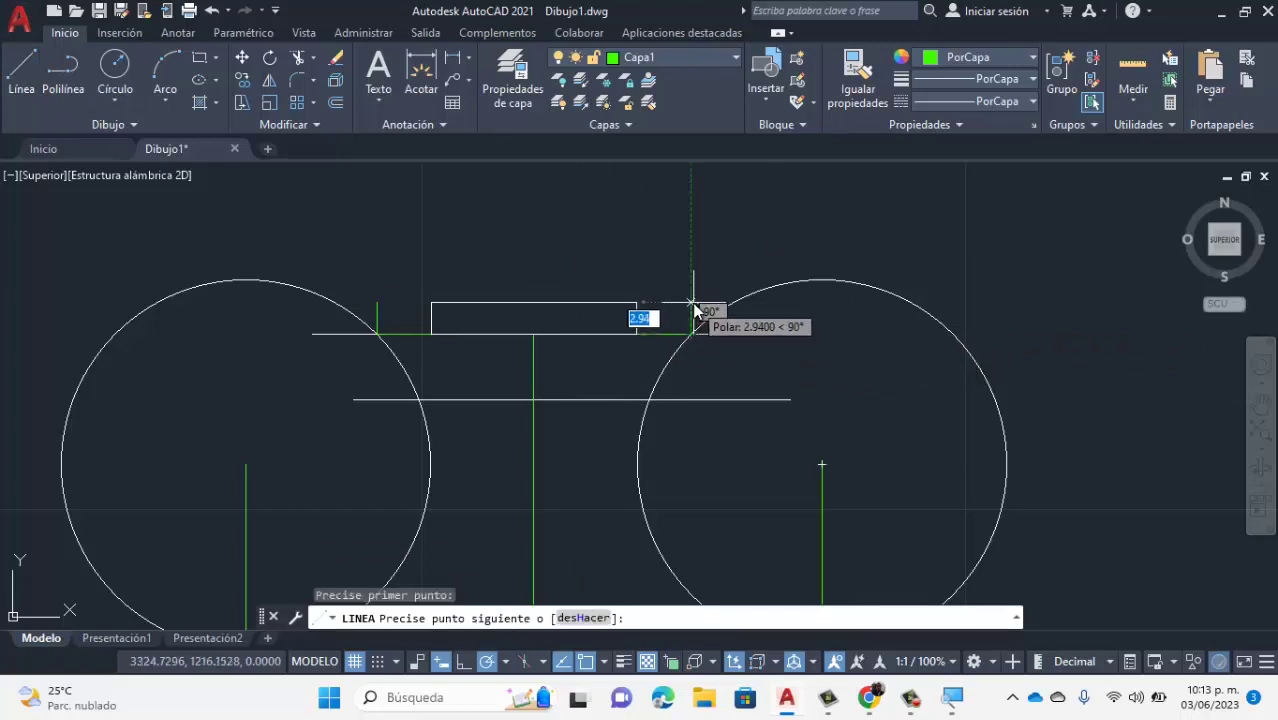
pyautogui.write('3')
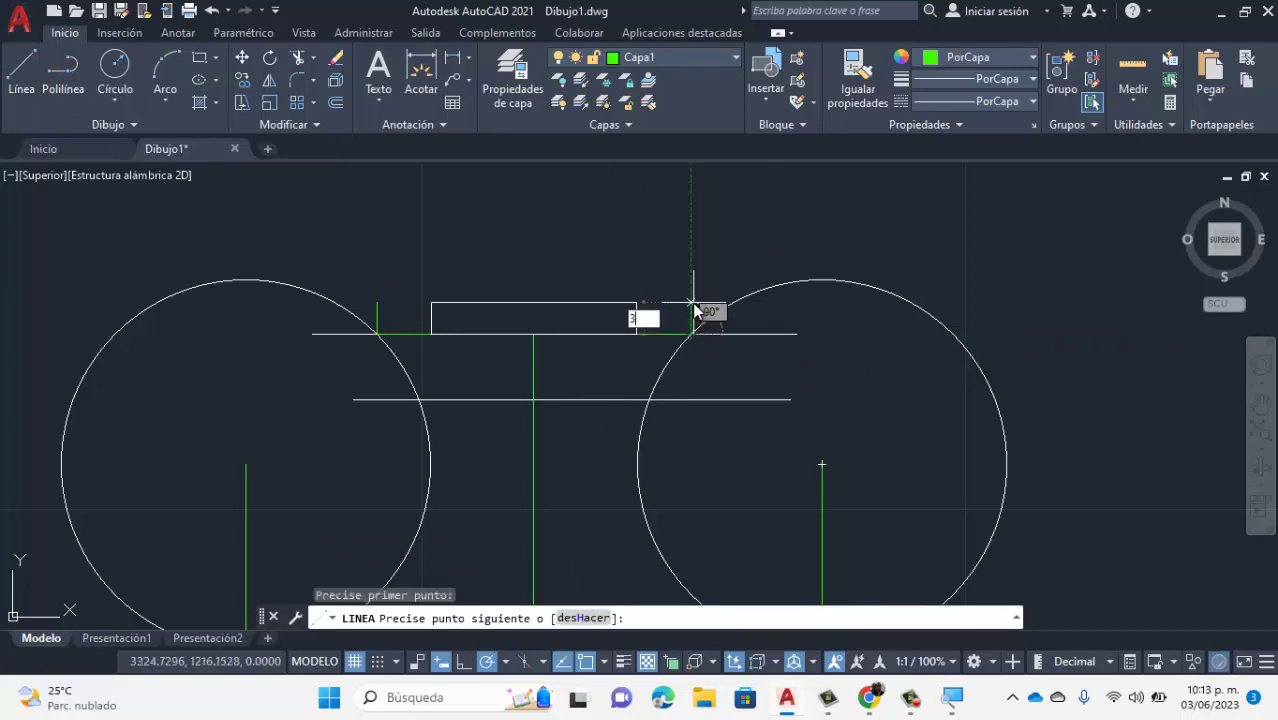
pyautogui.press('Return')
pyautogui.press('Escape')
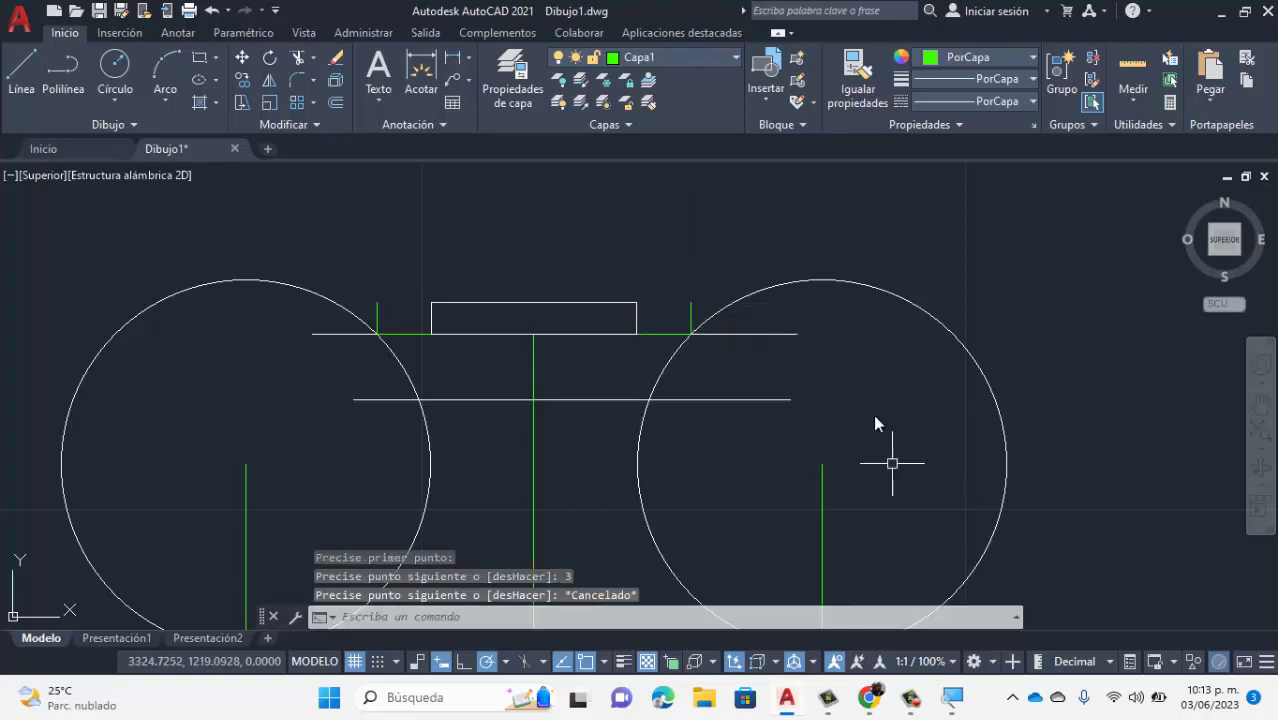
# Make layer 0 current and draw a 31-unit vertical line upward from the top of the left 3-unit construction line.
pyautogui.click(669, 59)
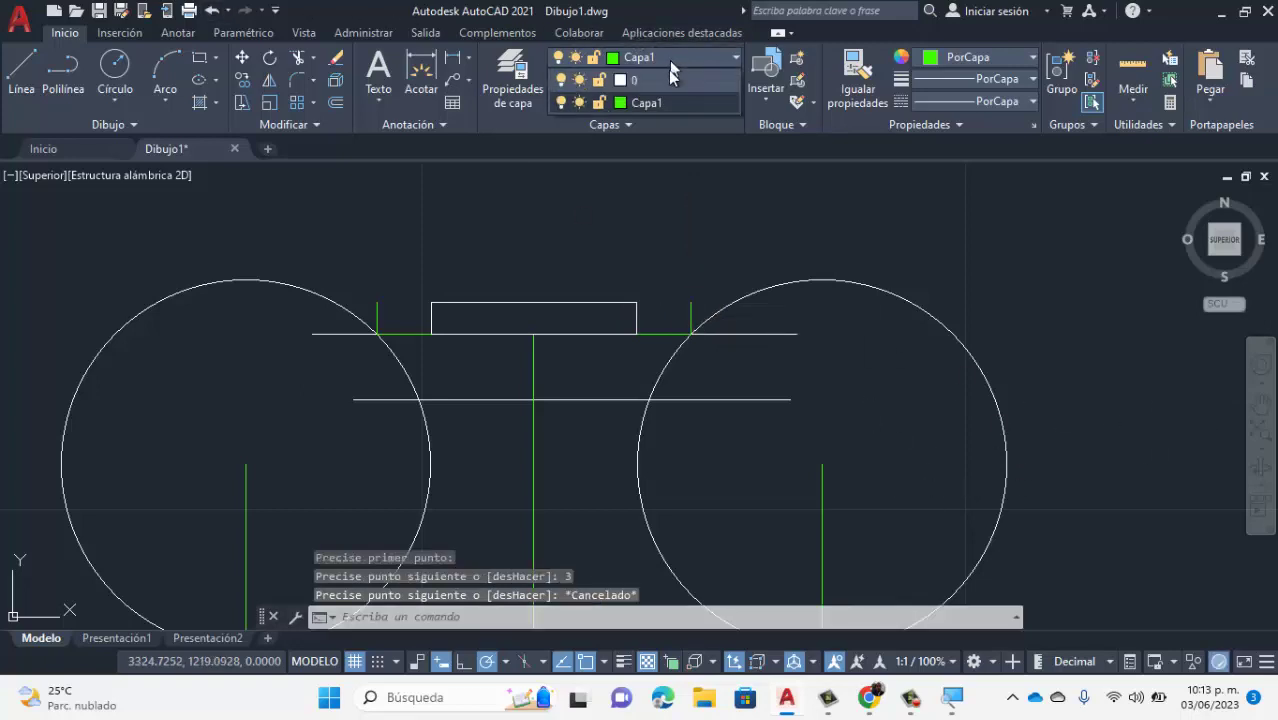
pyautogui.click(649, 82)
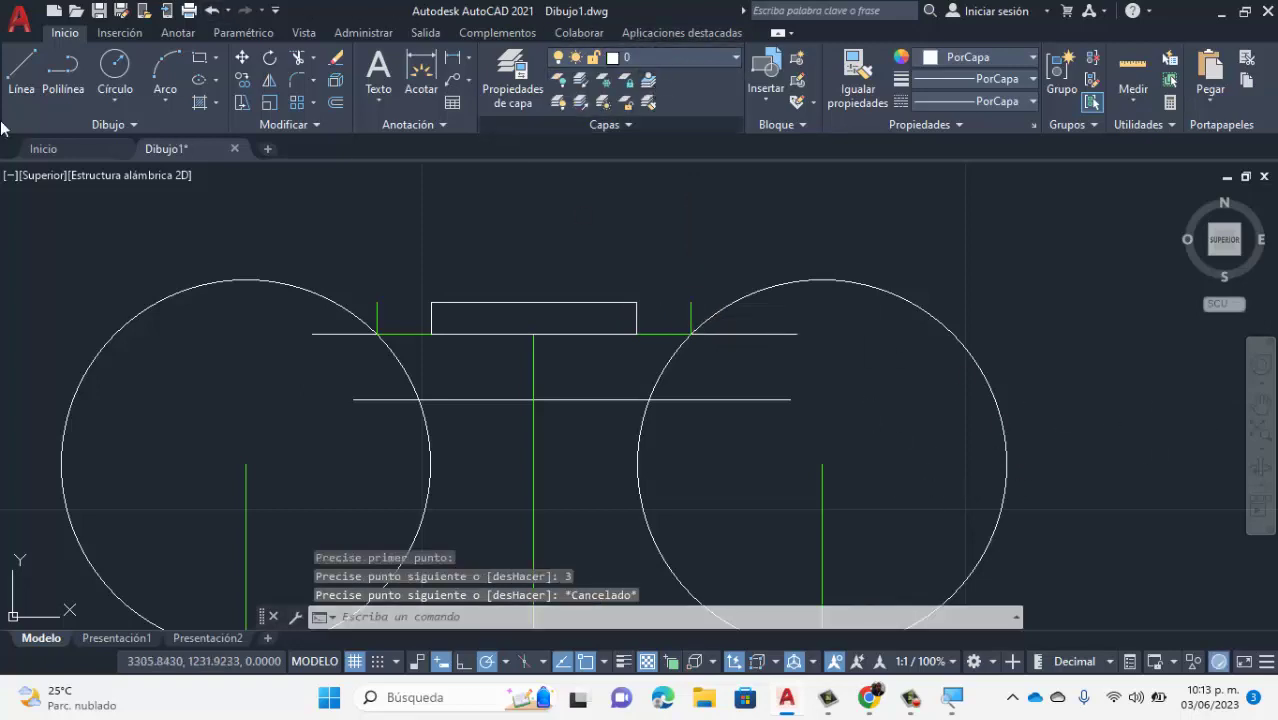
pyautogui.click(23, 68)
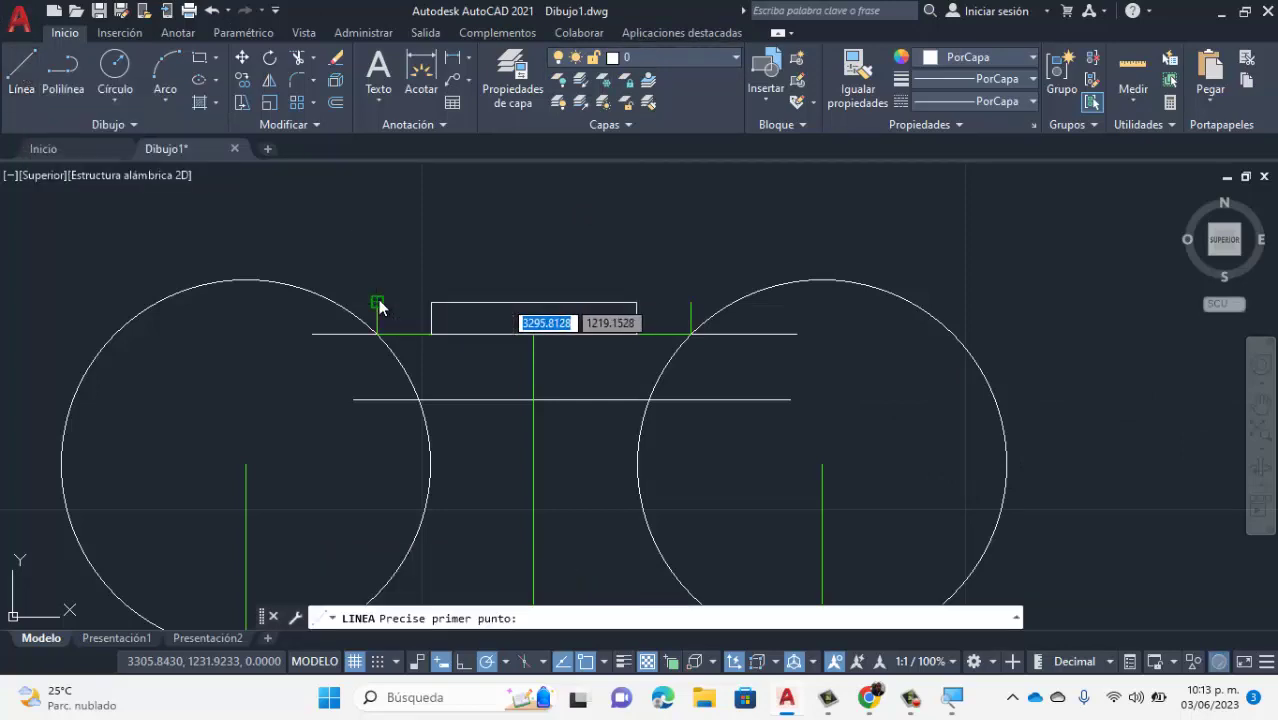
pyautogui.click(377, 301)
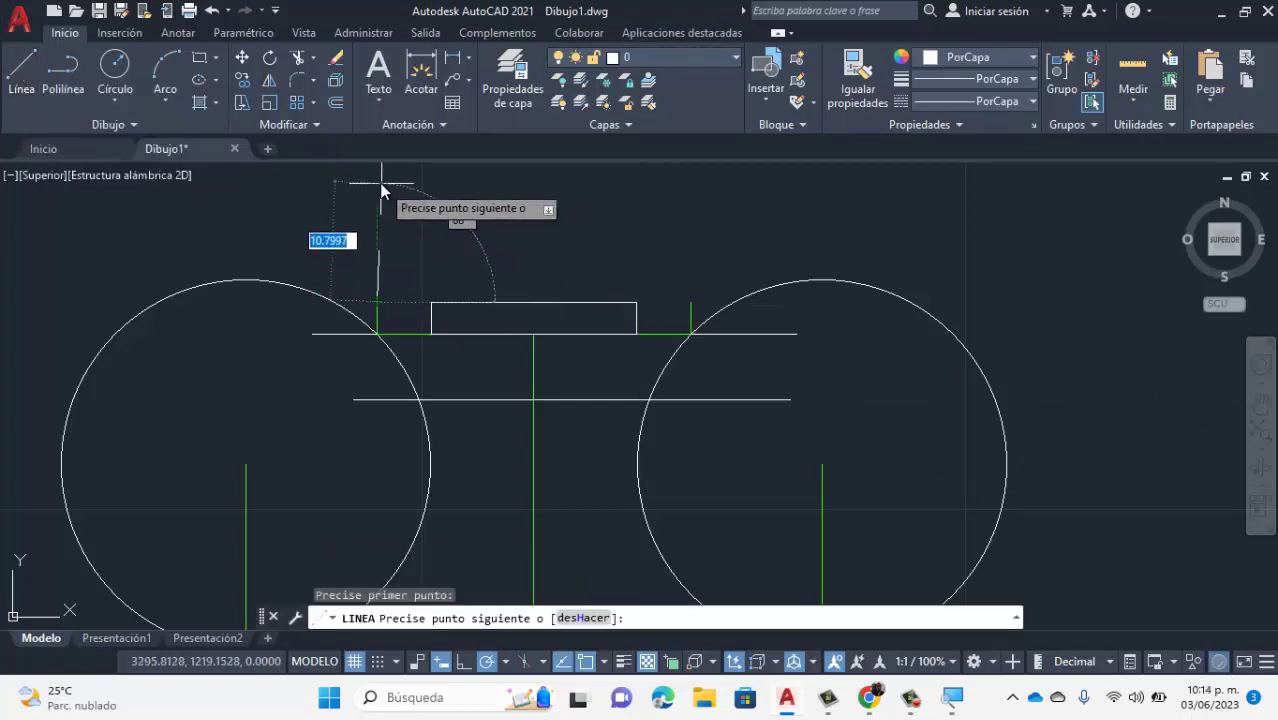
pyautogui.write('31')
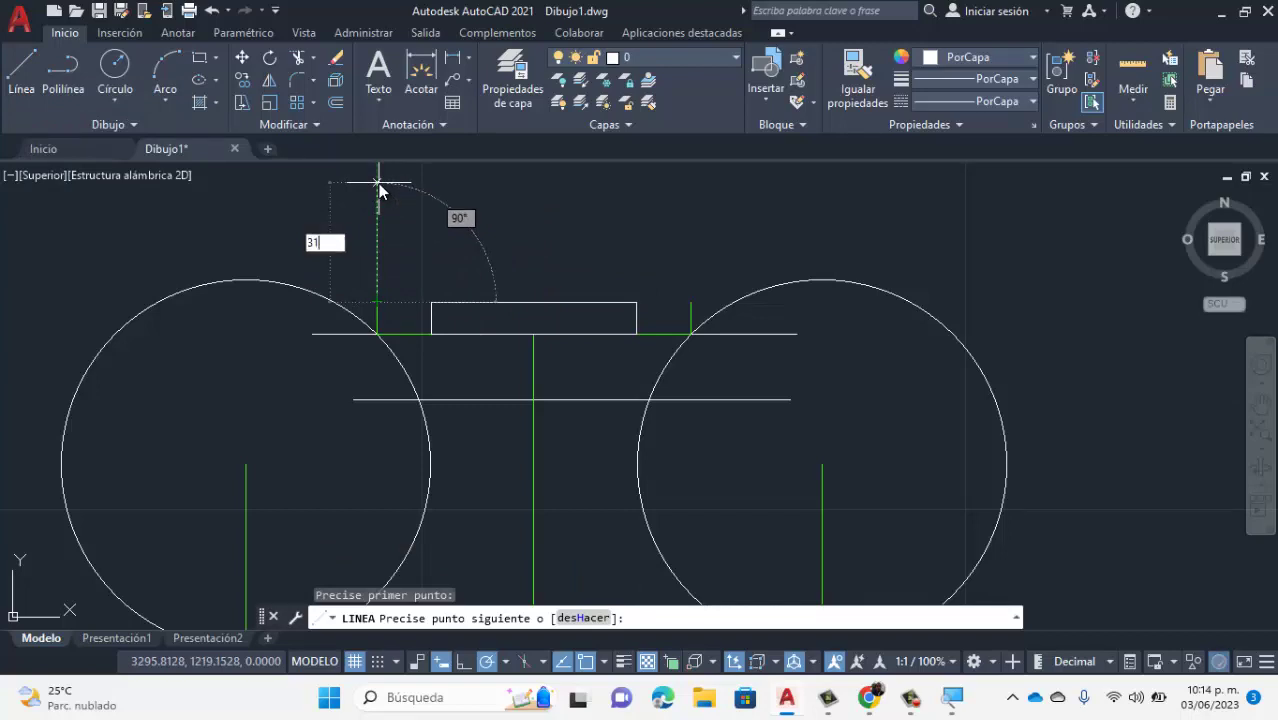
pyautogui.press('Return')
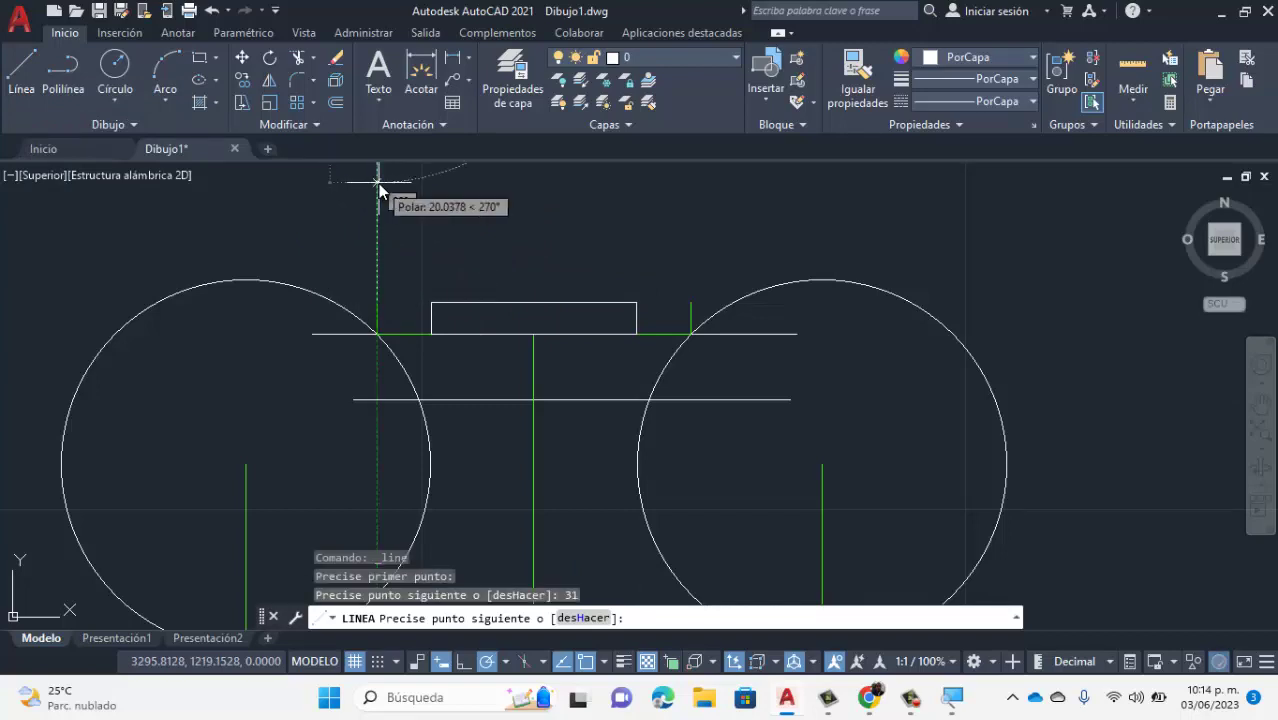
pyautogui.press('Escape')
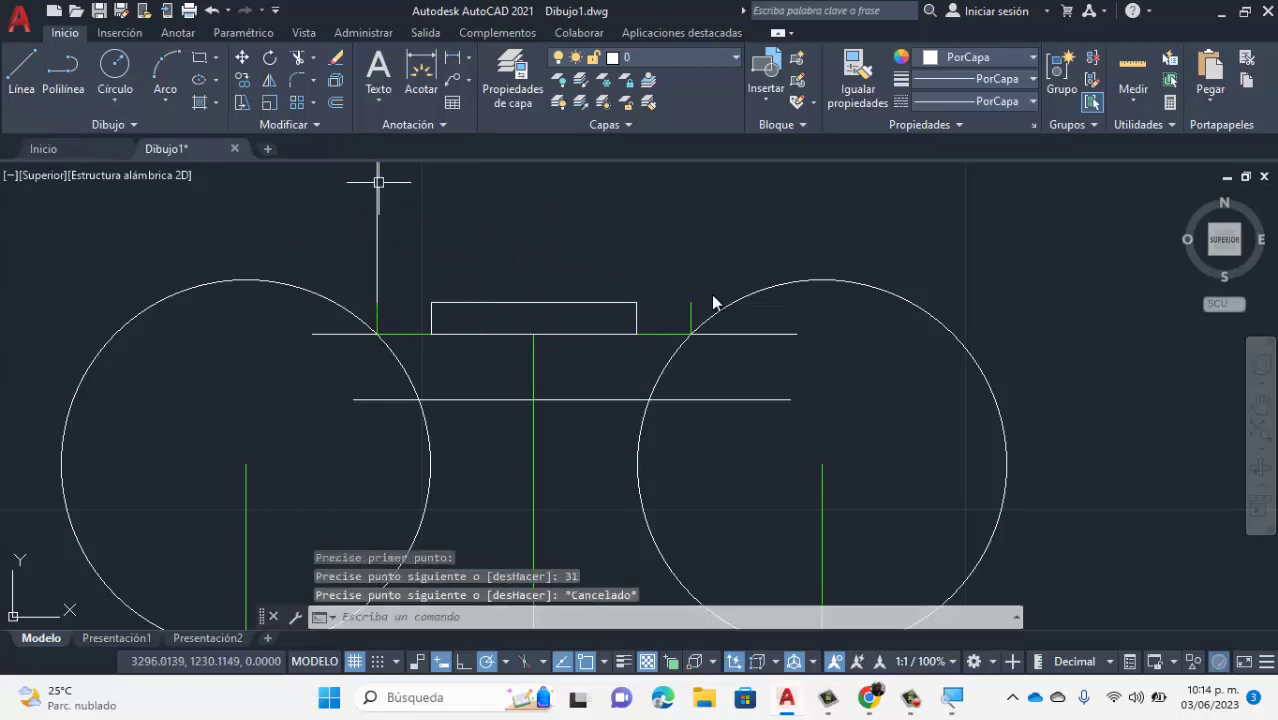
# Draw a 31-unit vertical line upward from the top of the right 3-unit construction line.
pyautogui.click(19, 61)
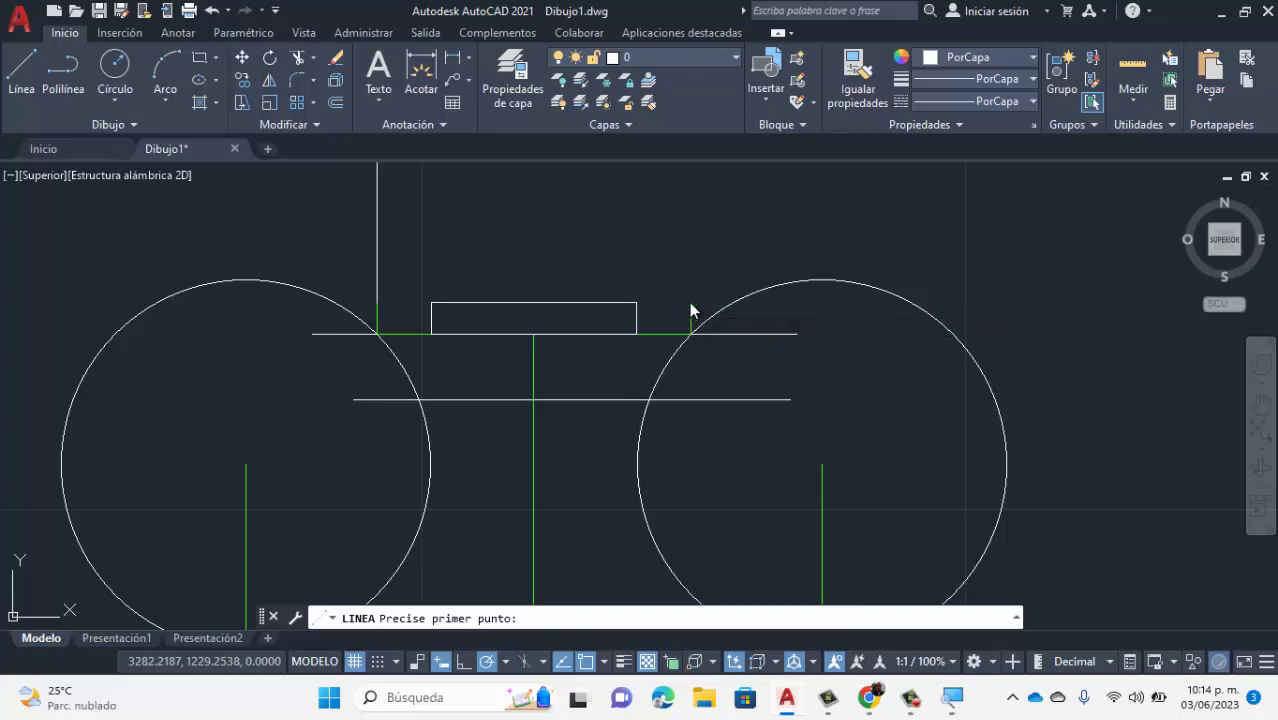
pyautogui.click(690, 302)
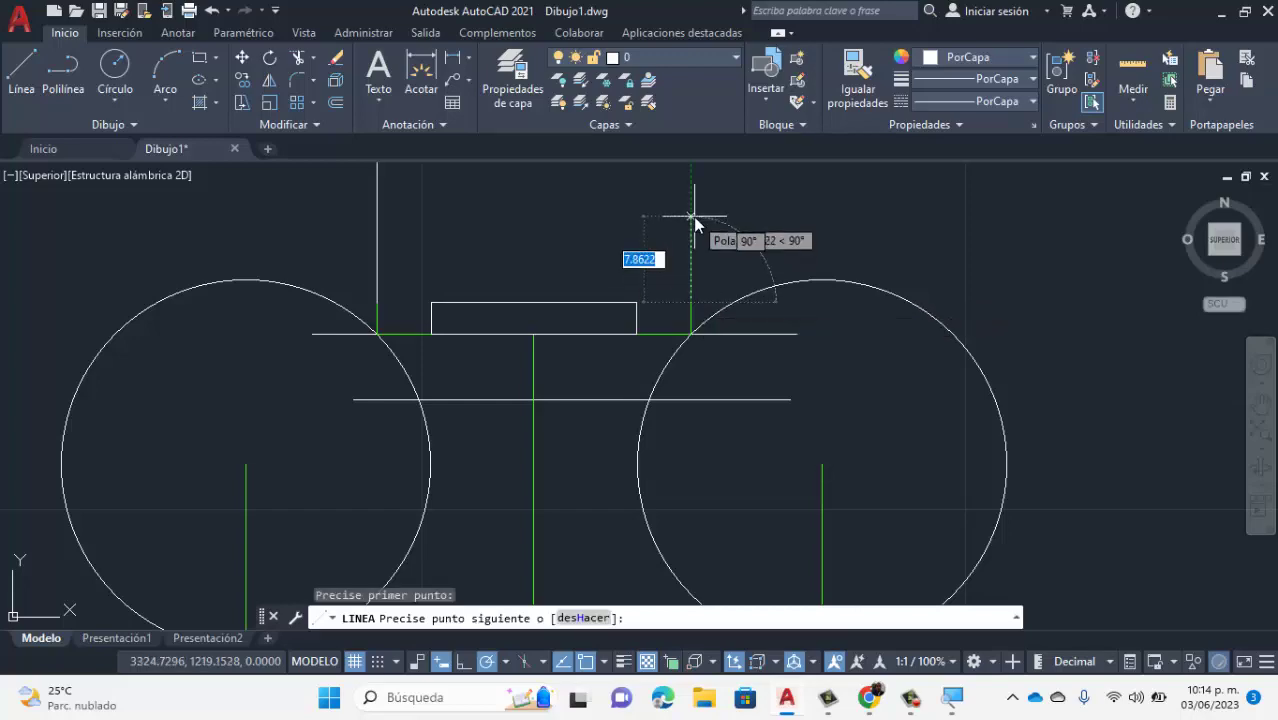
pyautogui.write('31')
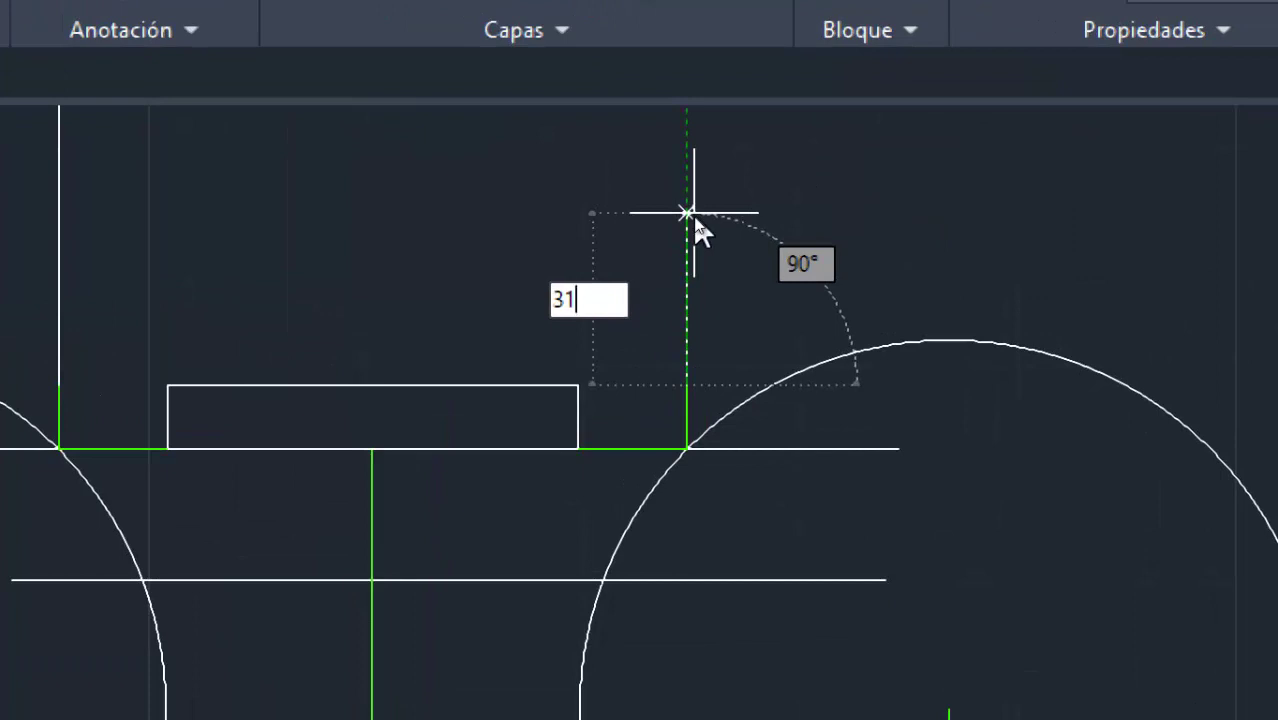
pyautogui.press('Return')
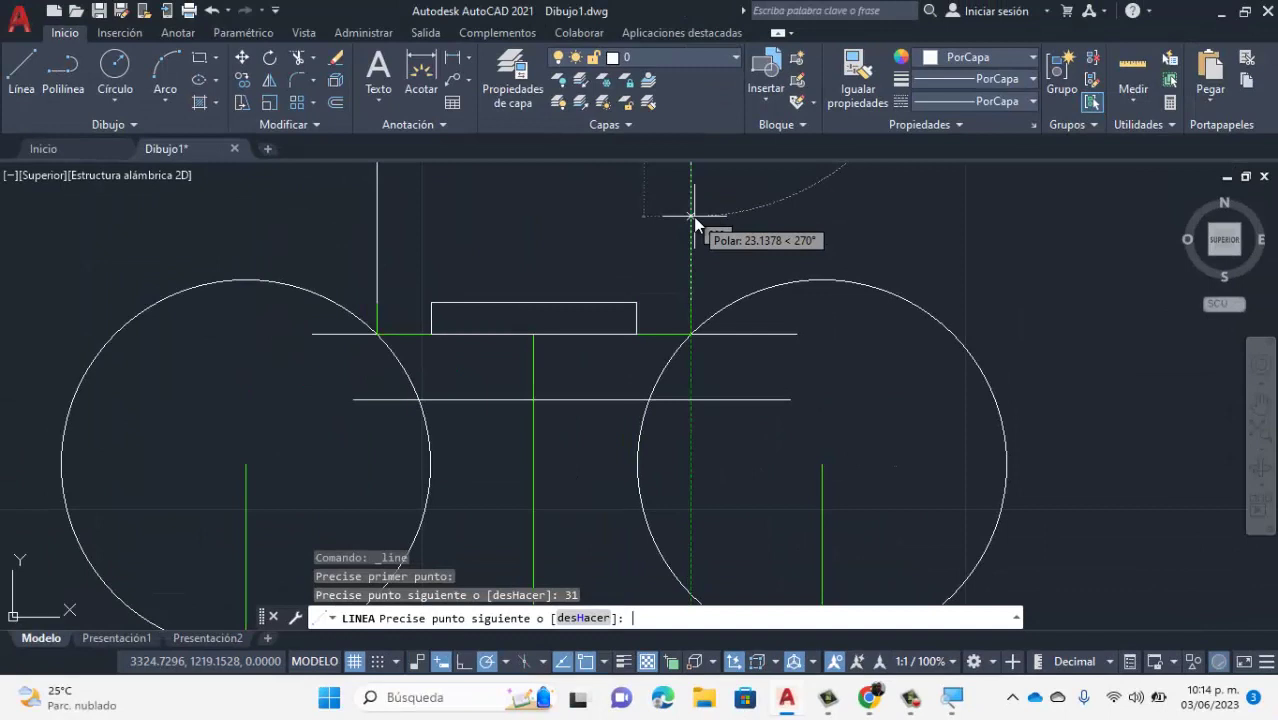
pyautogui.scroll(-2, 692, 214)
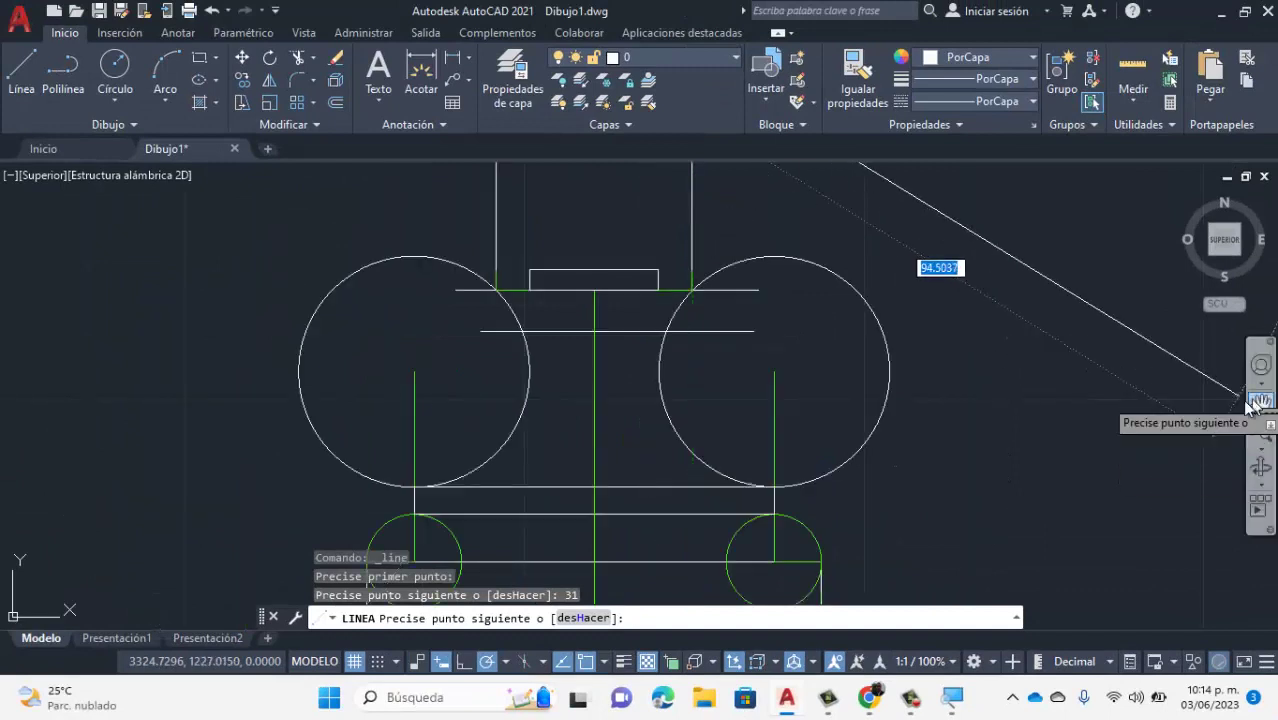
pyautogui.press('Escape')
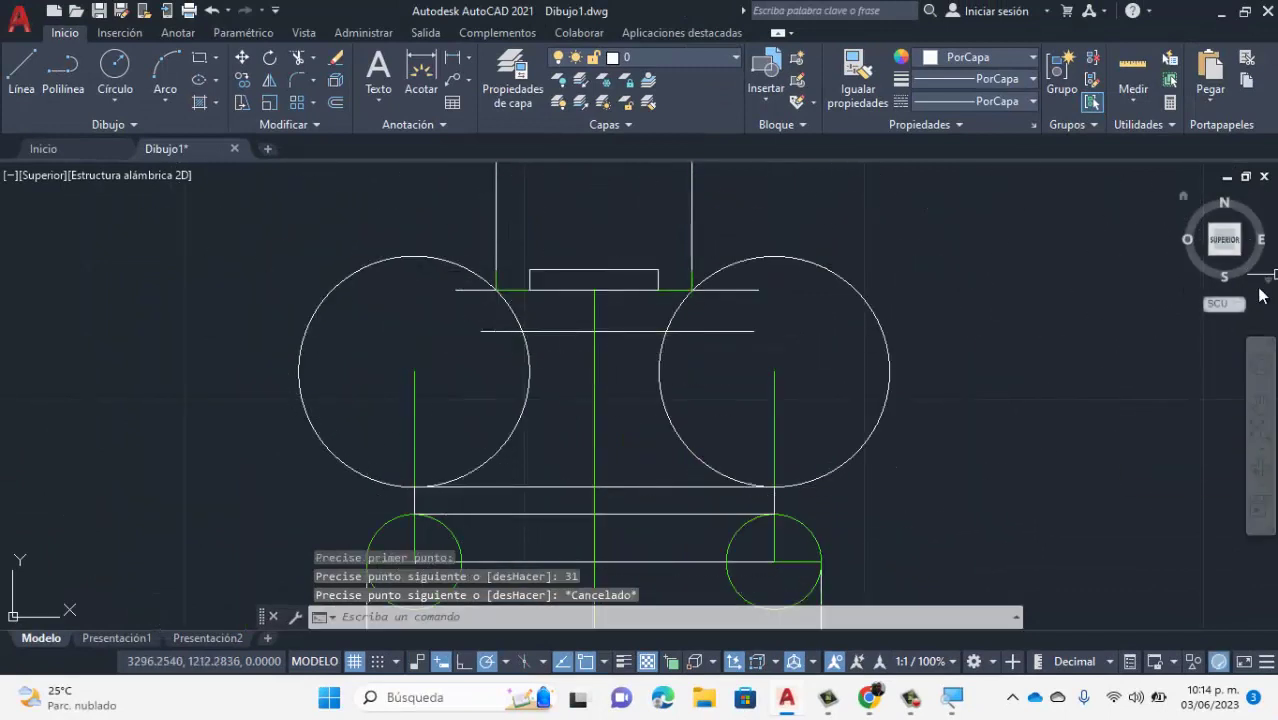
# Draw a circle of radius 31 centred on the upper end of the left 31-unit vertical line.
pyautogui.click(1259, 404)
pyautogui.moveTo(938, 282); pyautogui.dragTo(918, 502)
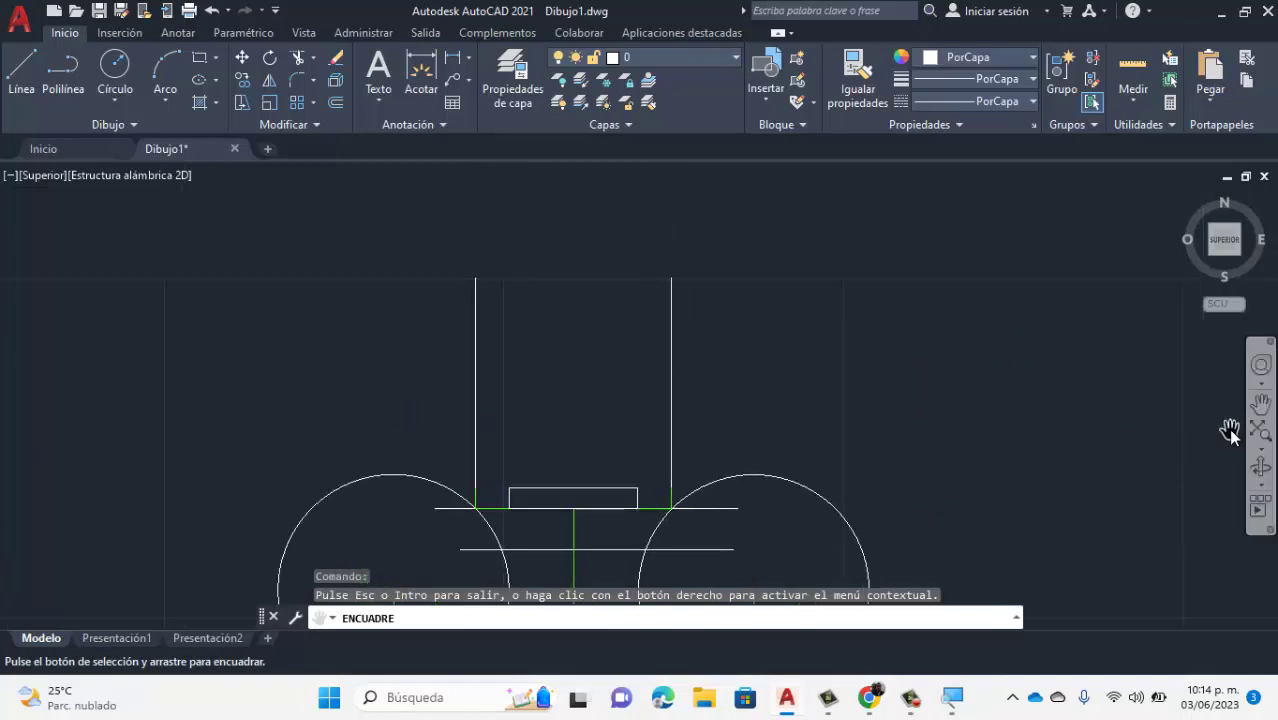
pyautogui.press('Escape')
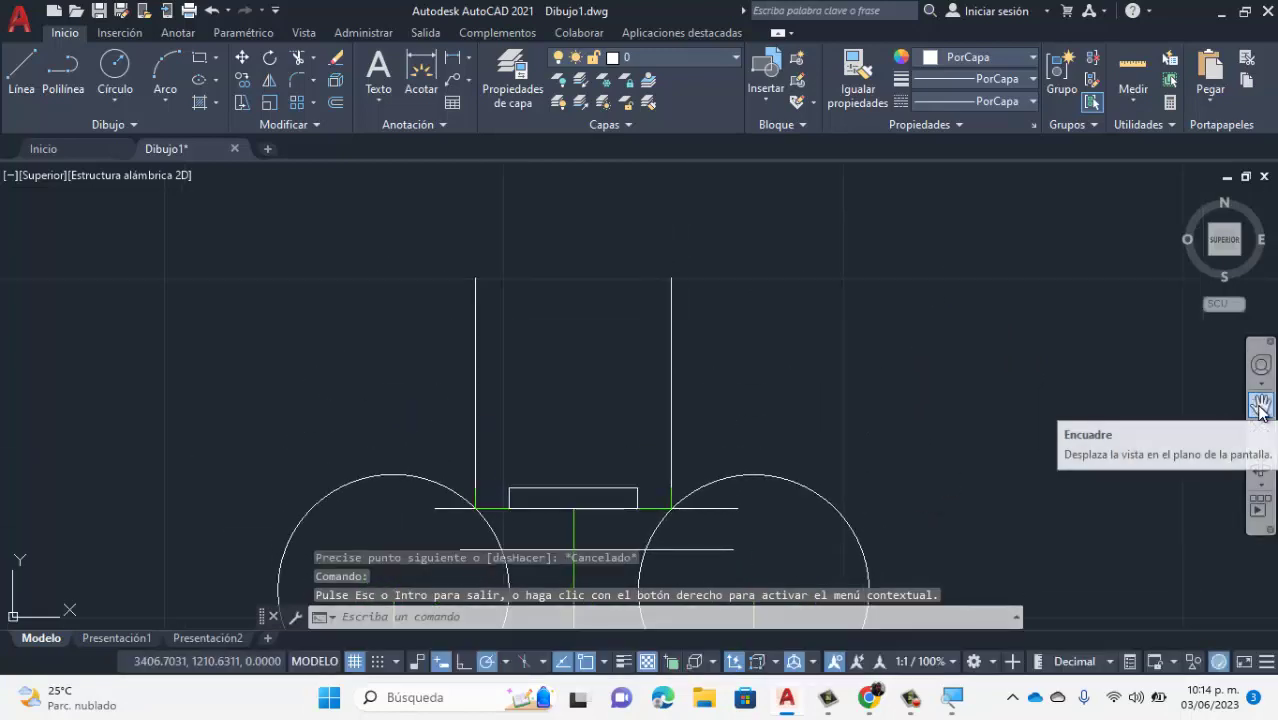
pyautogui.click(1259, 404)
pyautogui.moveTo(648, 349); pyautogui.dragTo(731, 333)
pyautogui.press('Escape')
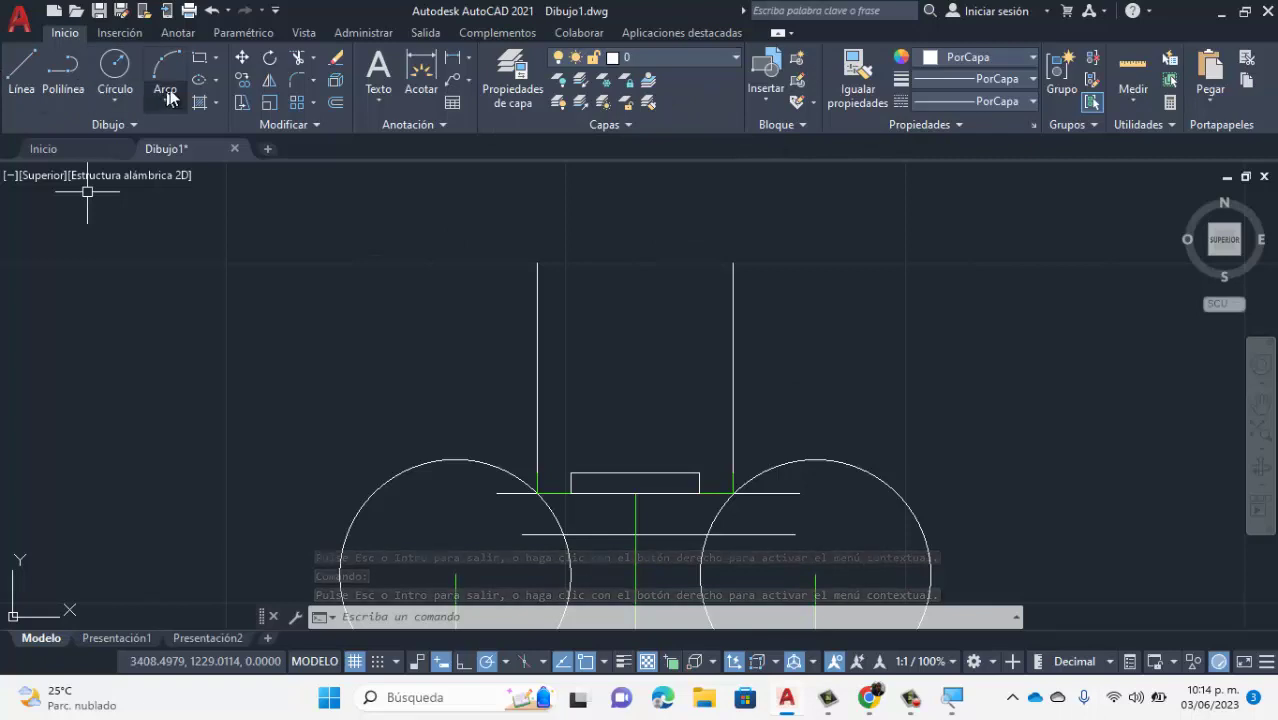
pyautogui.click(115, 65)
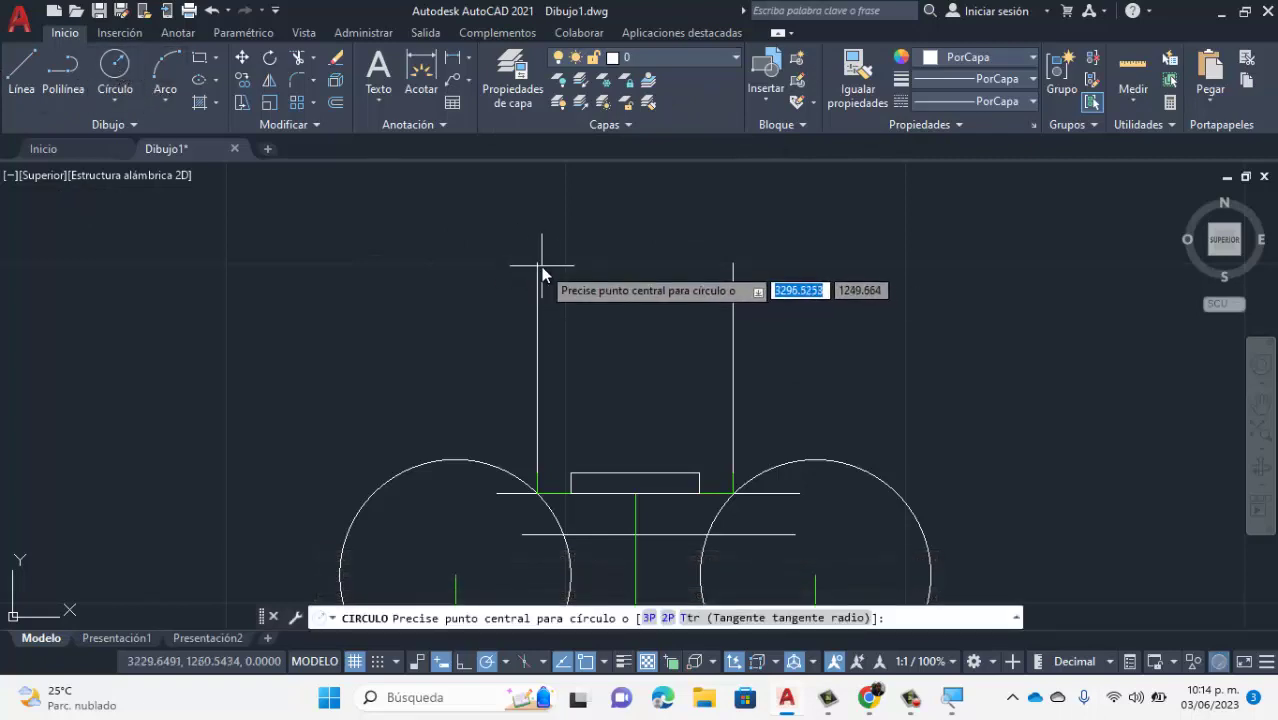
pyautogui.click(537, 263)
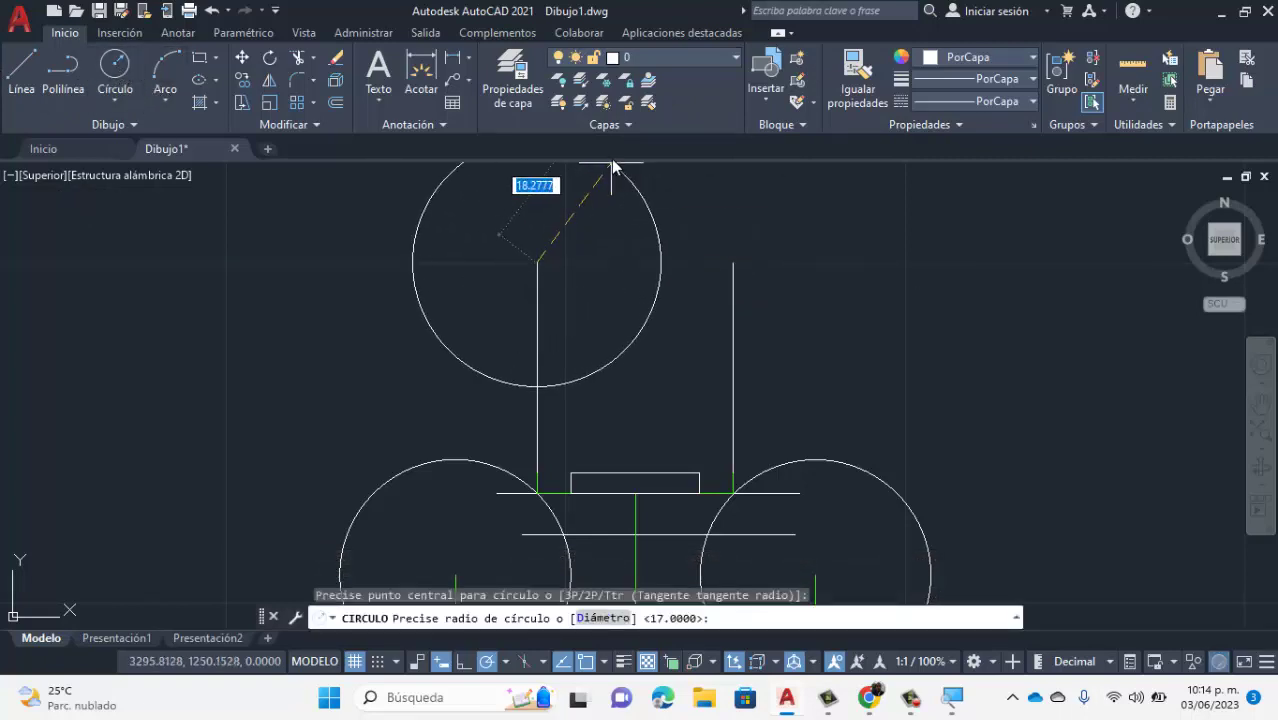
pyautogui.write('31')
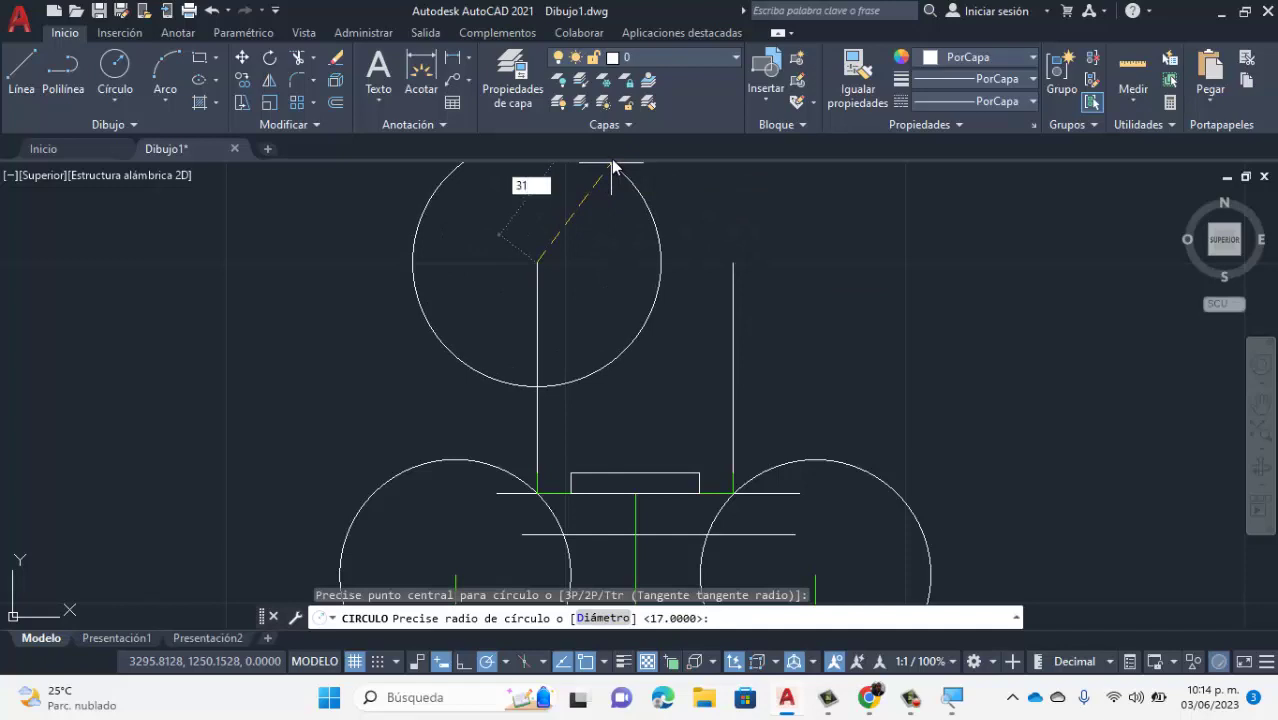
pyautogui.press('Return')
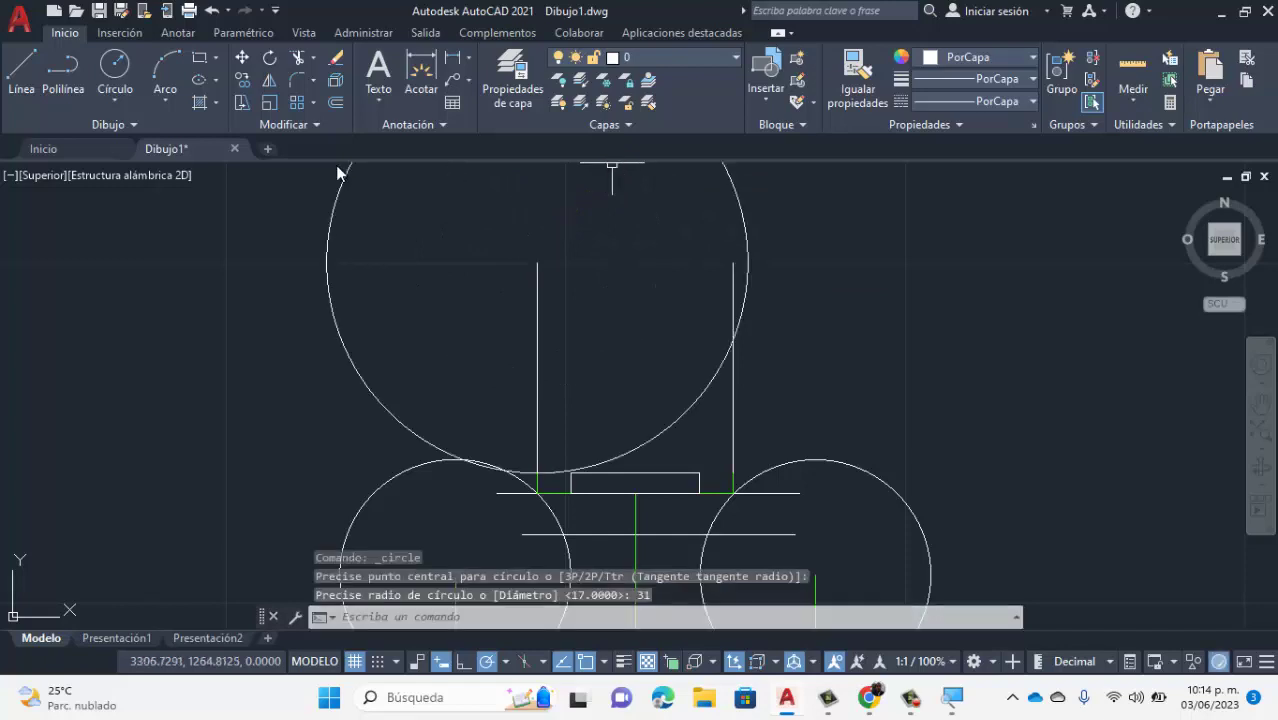
pyautogui.click(21, 70)
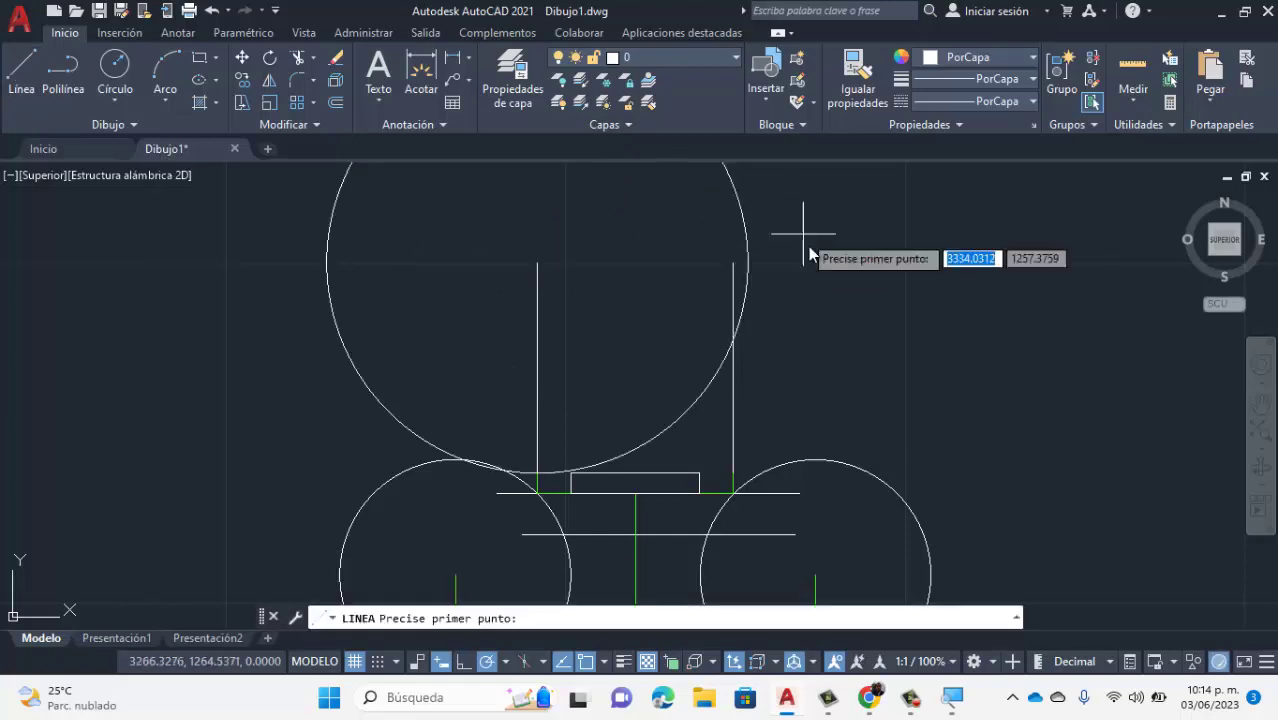
pyautogui.click(734, 263)
pyautogui.press('Escape')
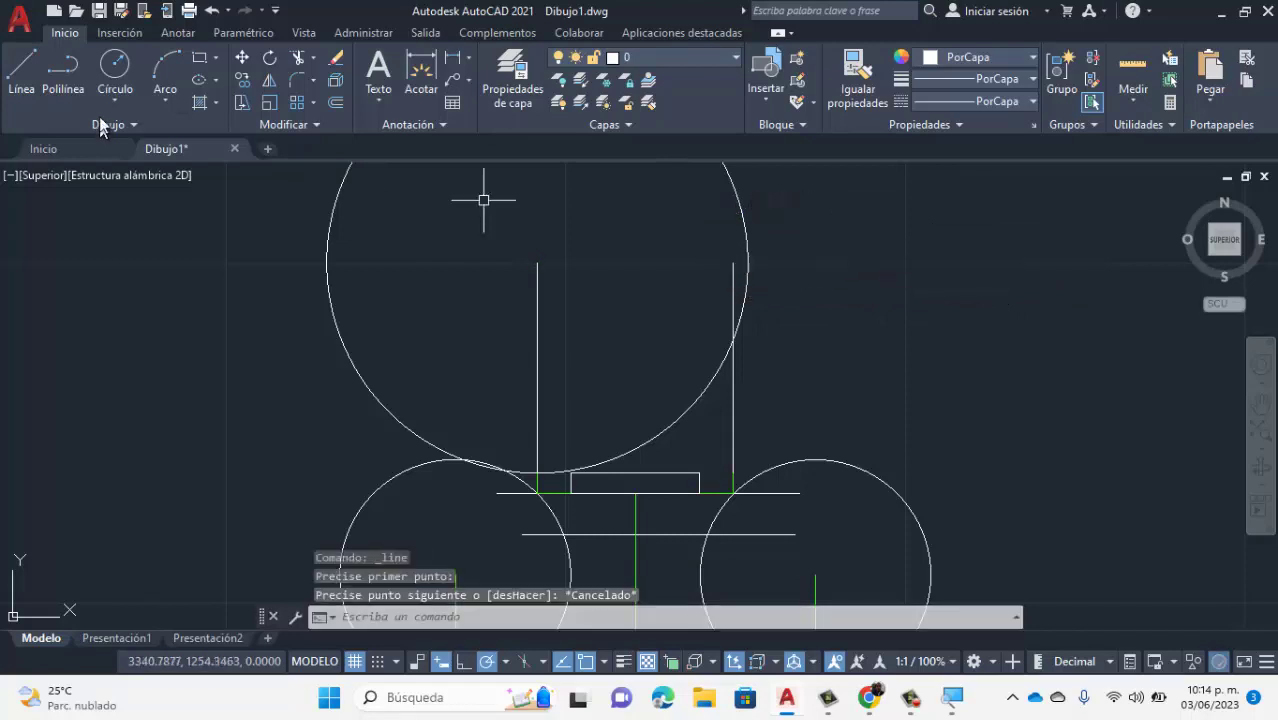
# Draw a circle of radius 31 centred on the upper end of the right 31-unit vertical line.
pyautogui.click(131, 72)
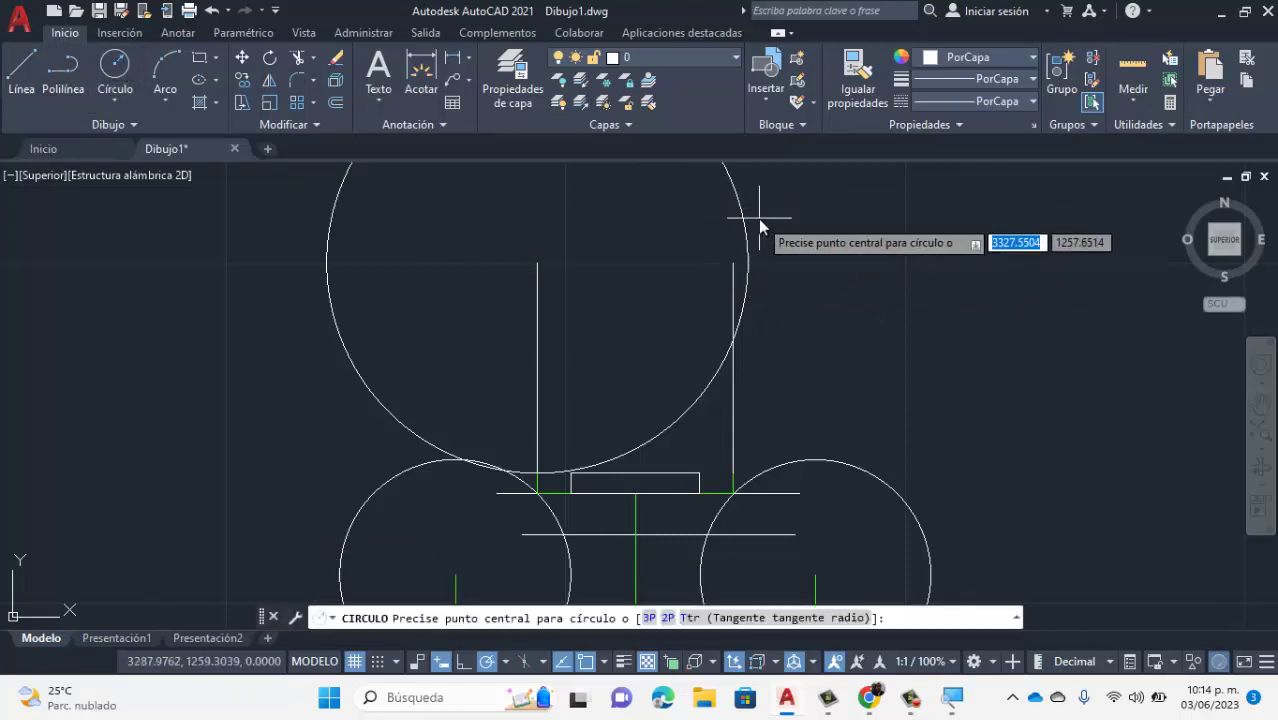
pyautogui.click(736, 265)
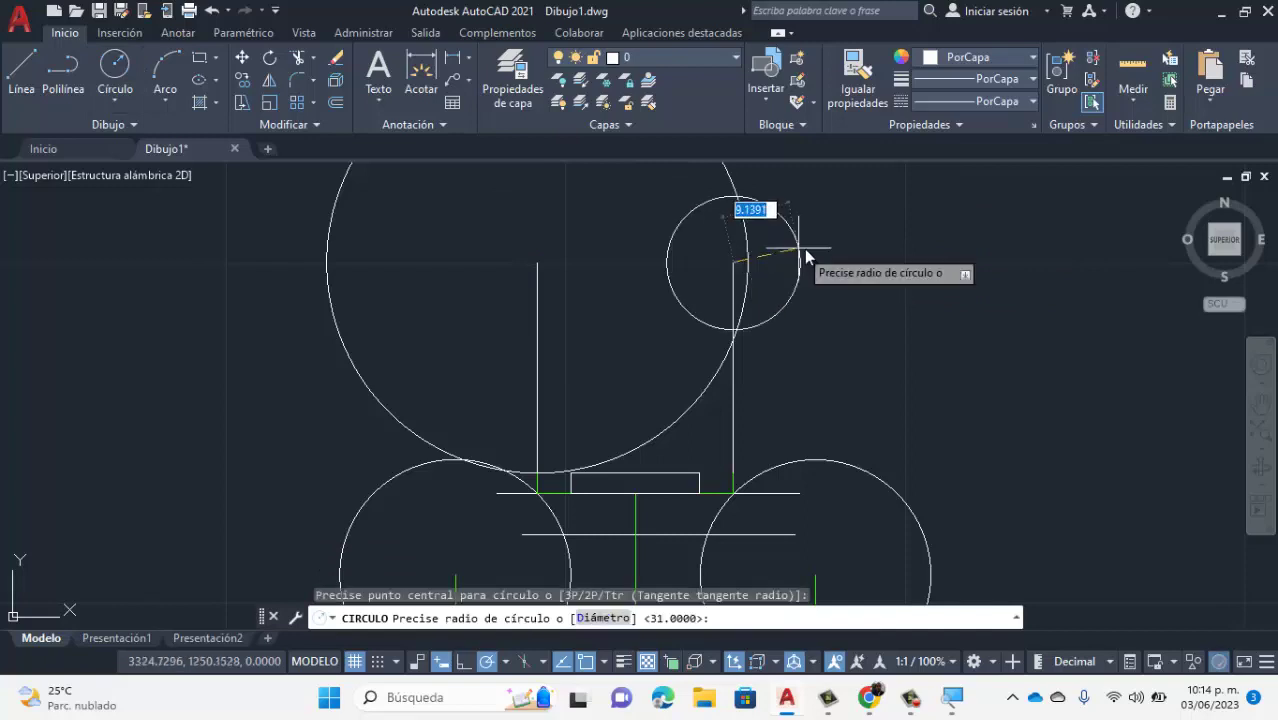
pyautogui.write('31')
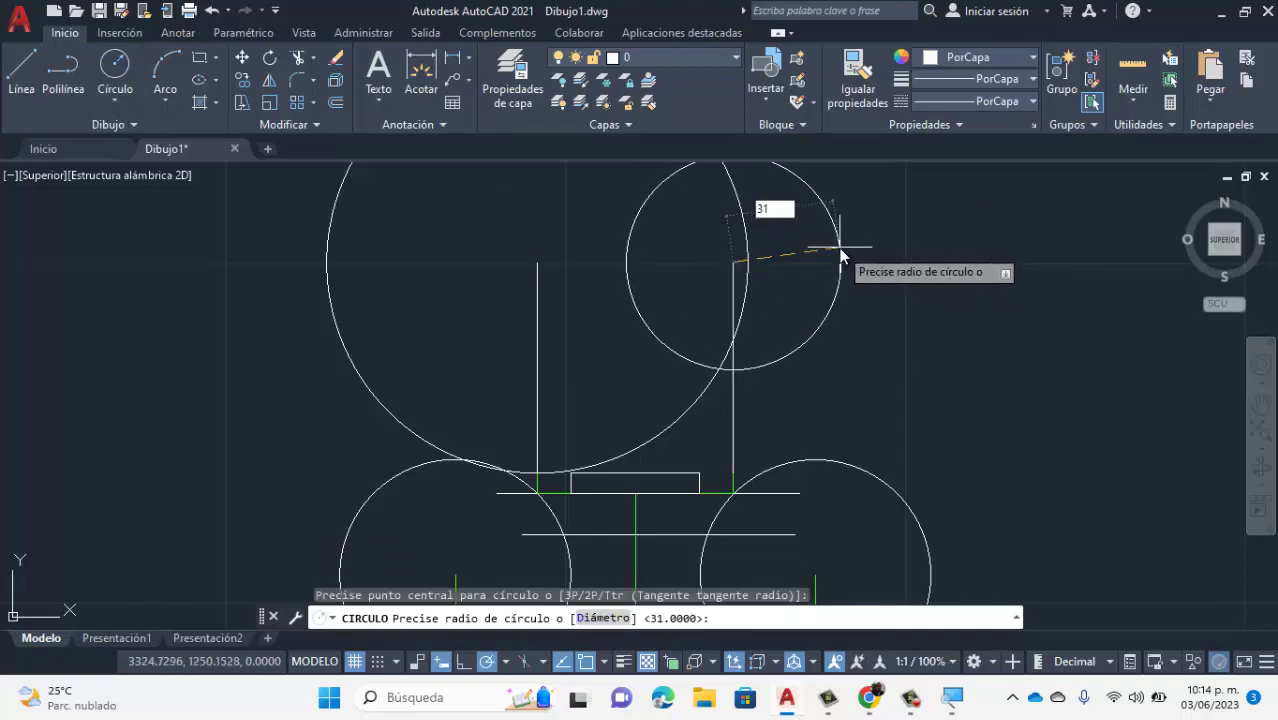
pyautogui.press('Return')
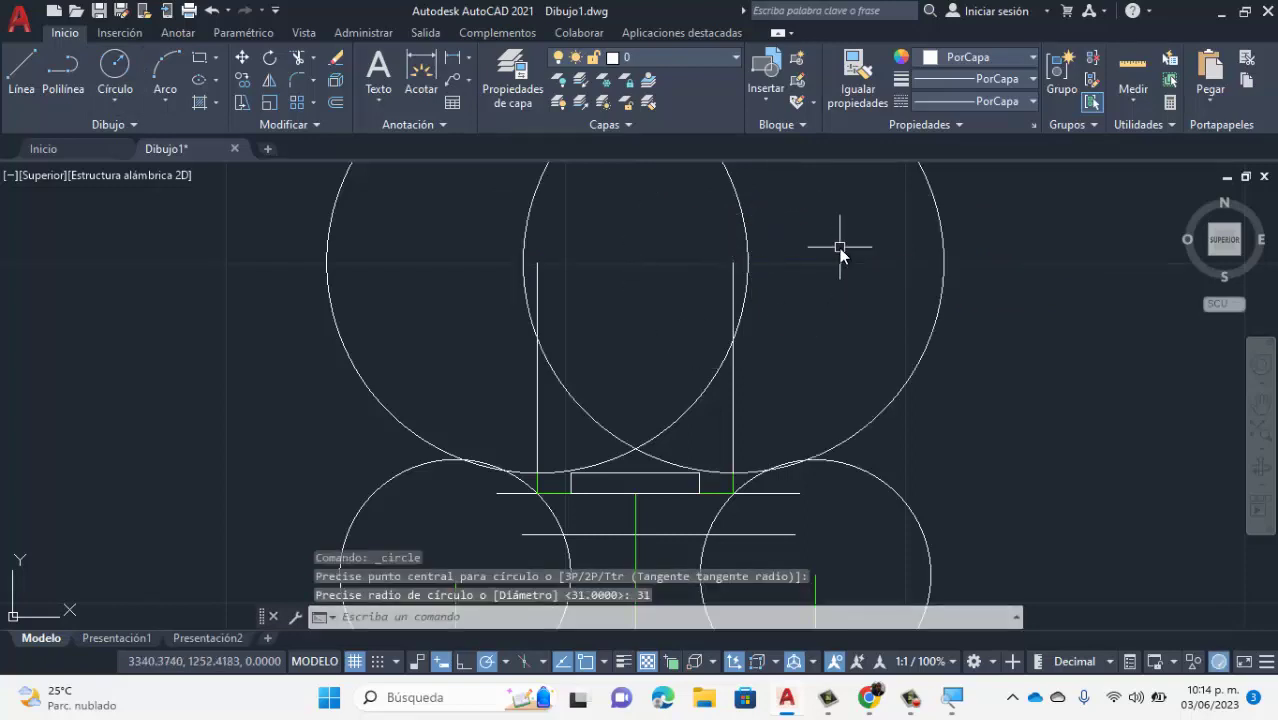
pyautogui.press('Escape')
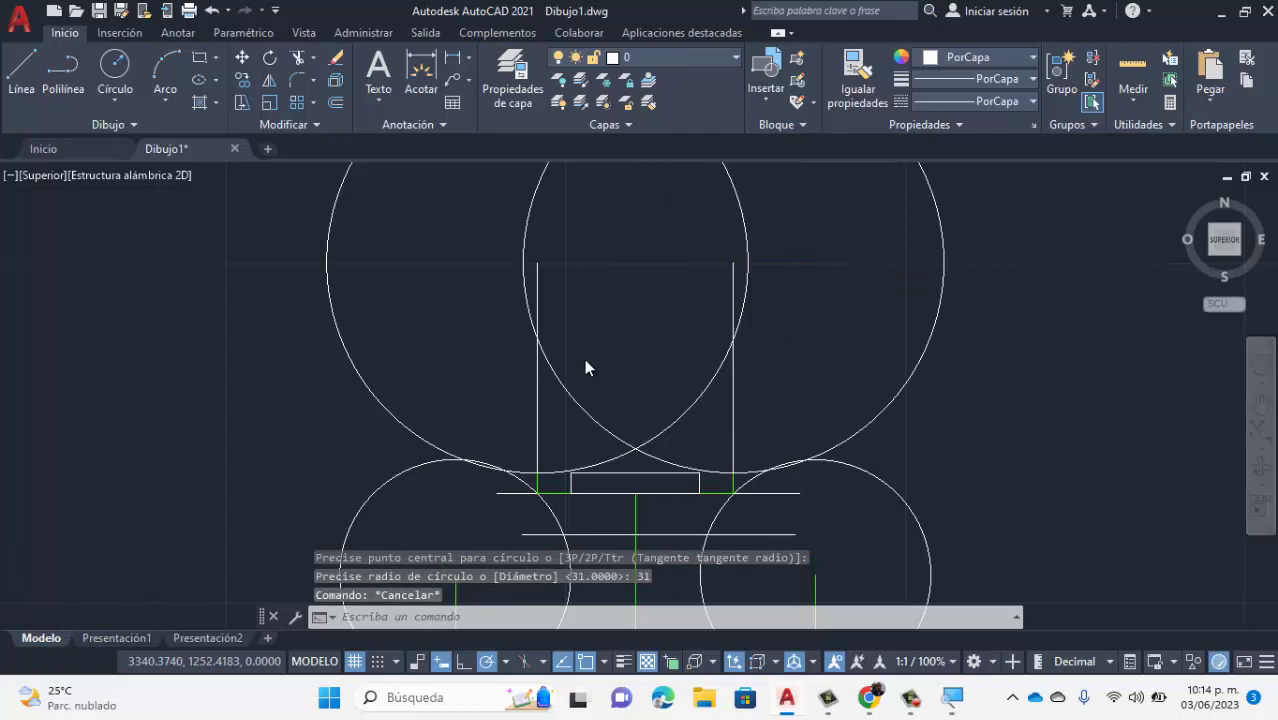
# After checking page 1 of Practica copa.pdf in Chrome, draw a 31-unit horizontal line from the left large circle's centre to its outer edge.
pyautogui.scroll(-3, 585, 358)
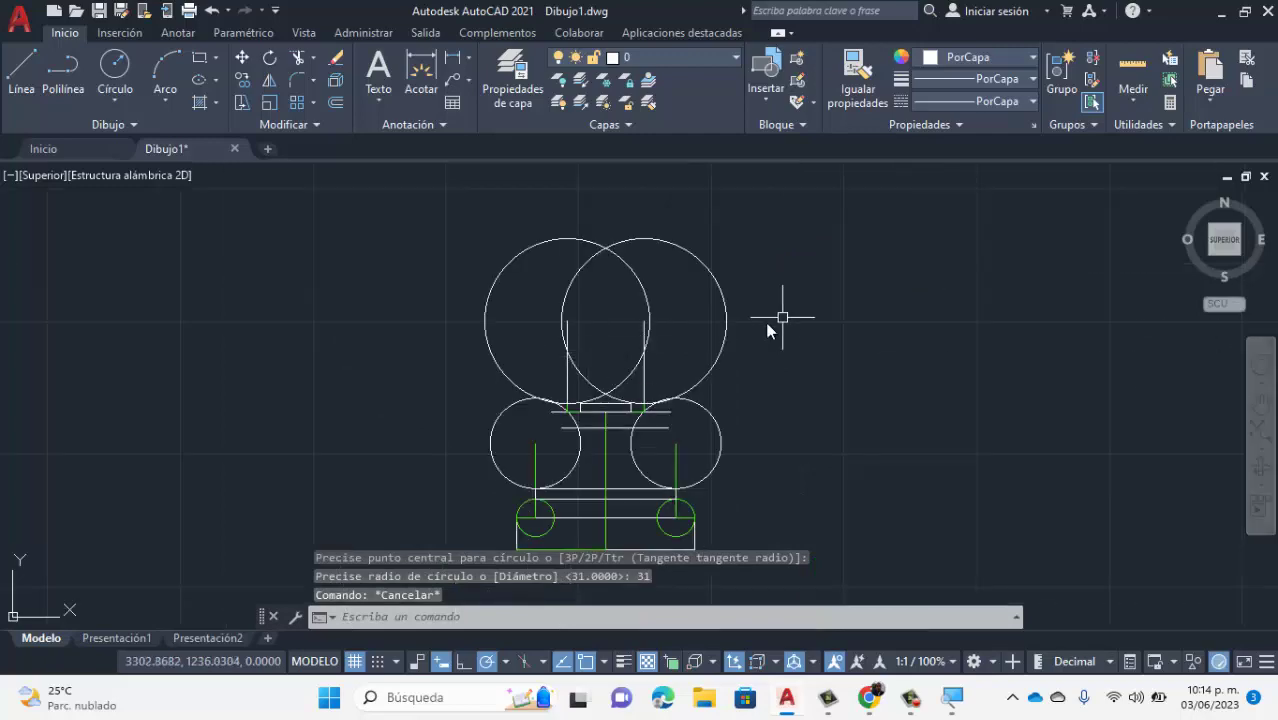
pyautogui.click(876, 703)
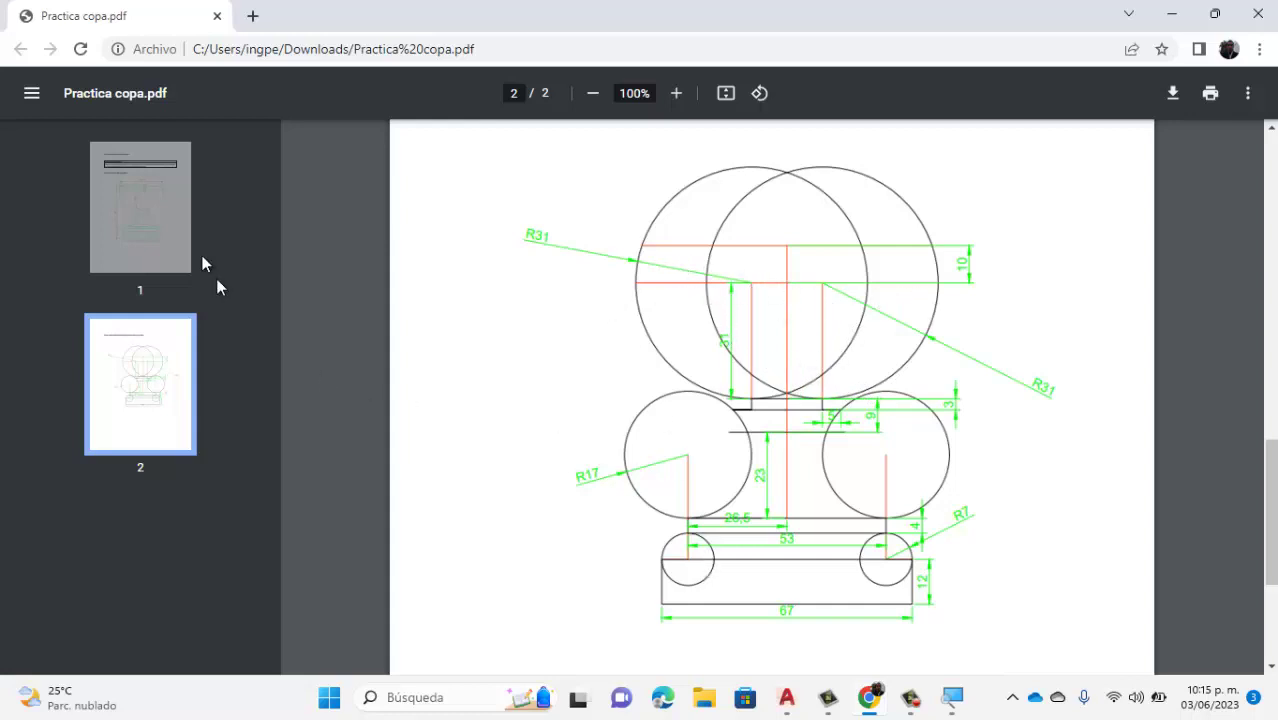
pyautogui.click(150, 200)
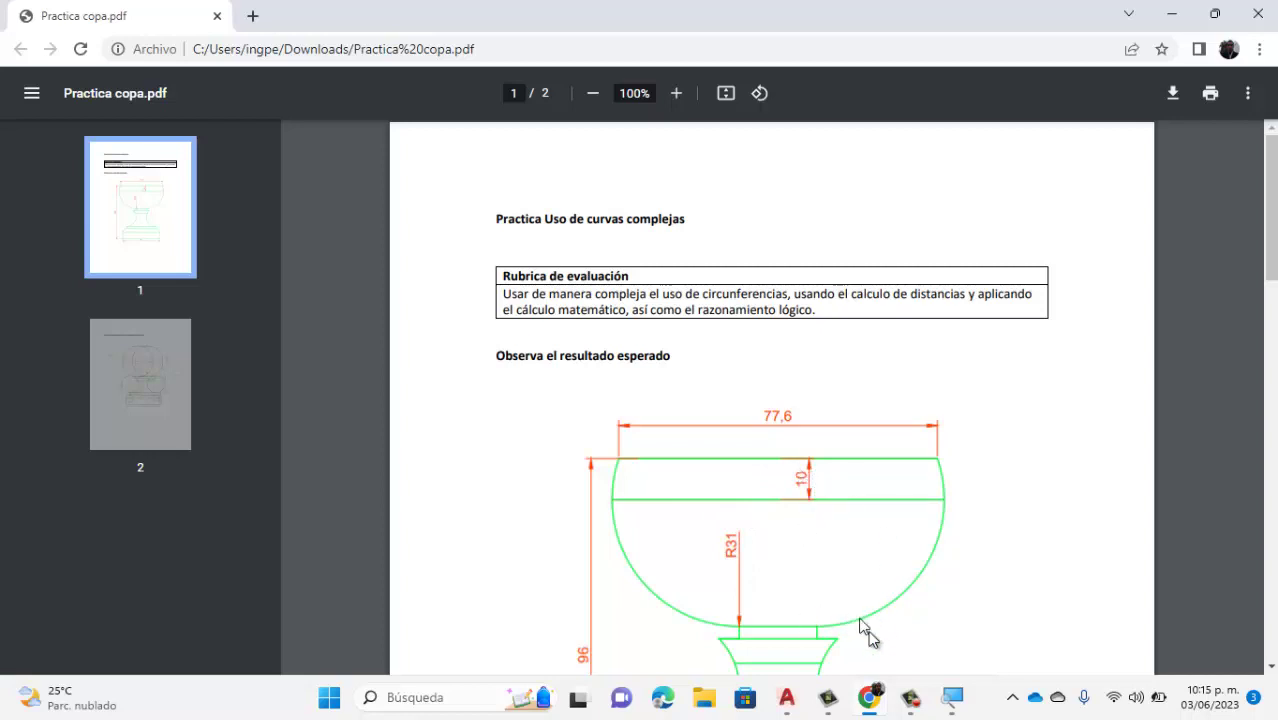
pyautogui.click(789, 703)
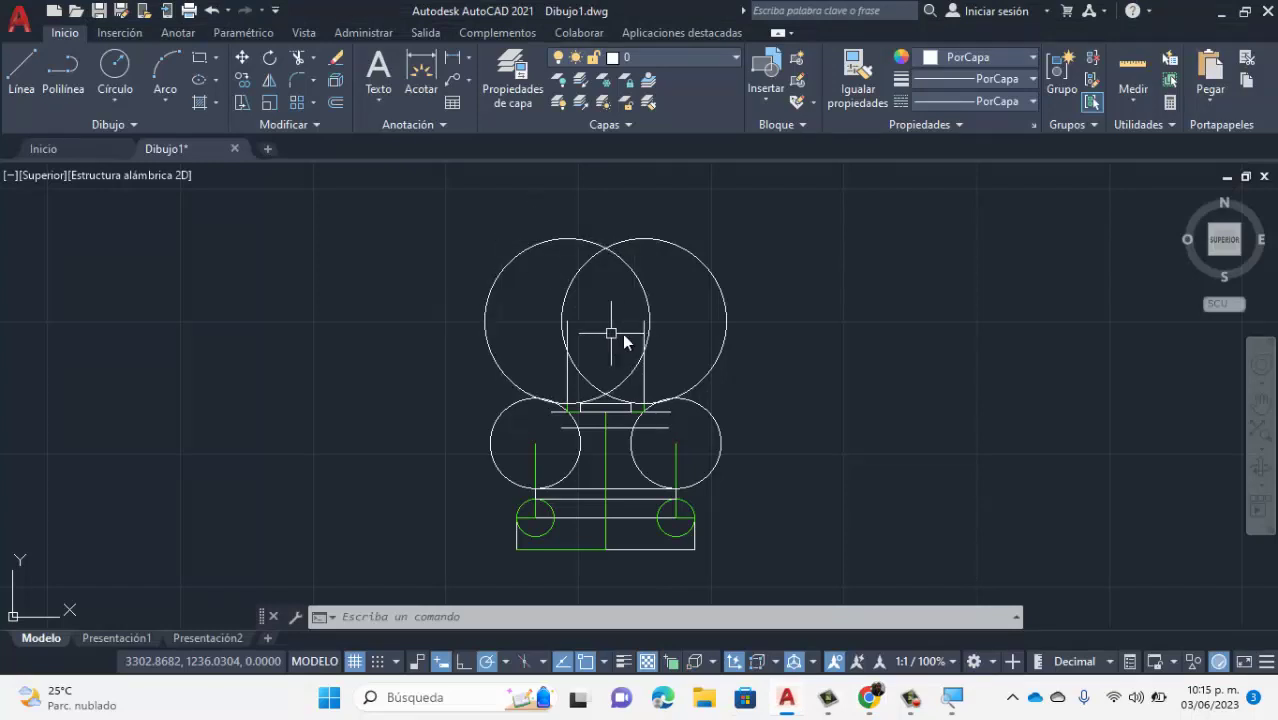
pyautogui.click(22, 70)
pyautogui.scroll(4, 528, 316)
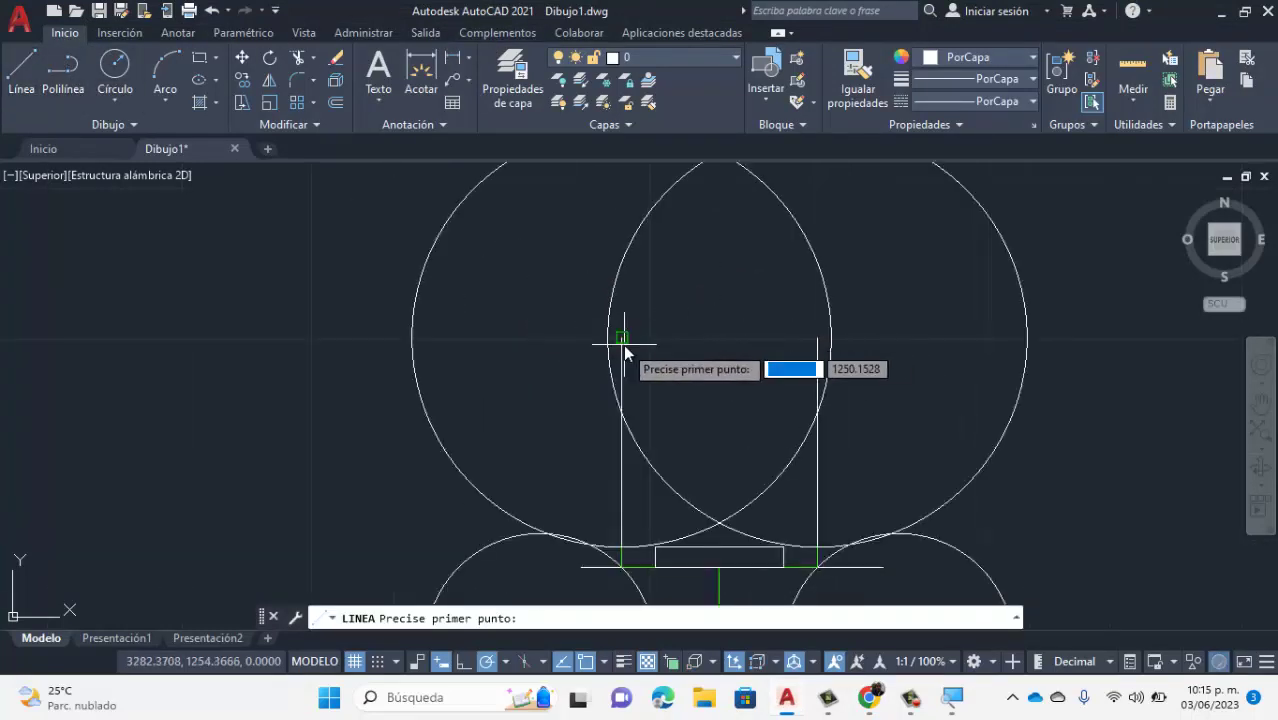
pyautogui.click(620, 343)
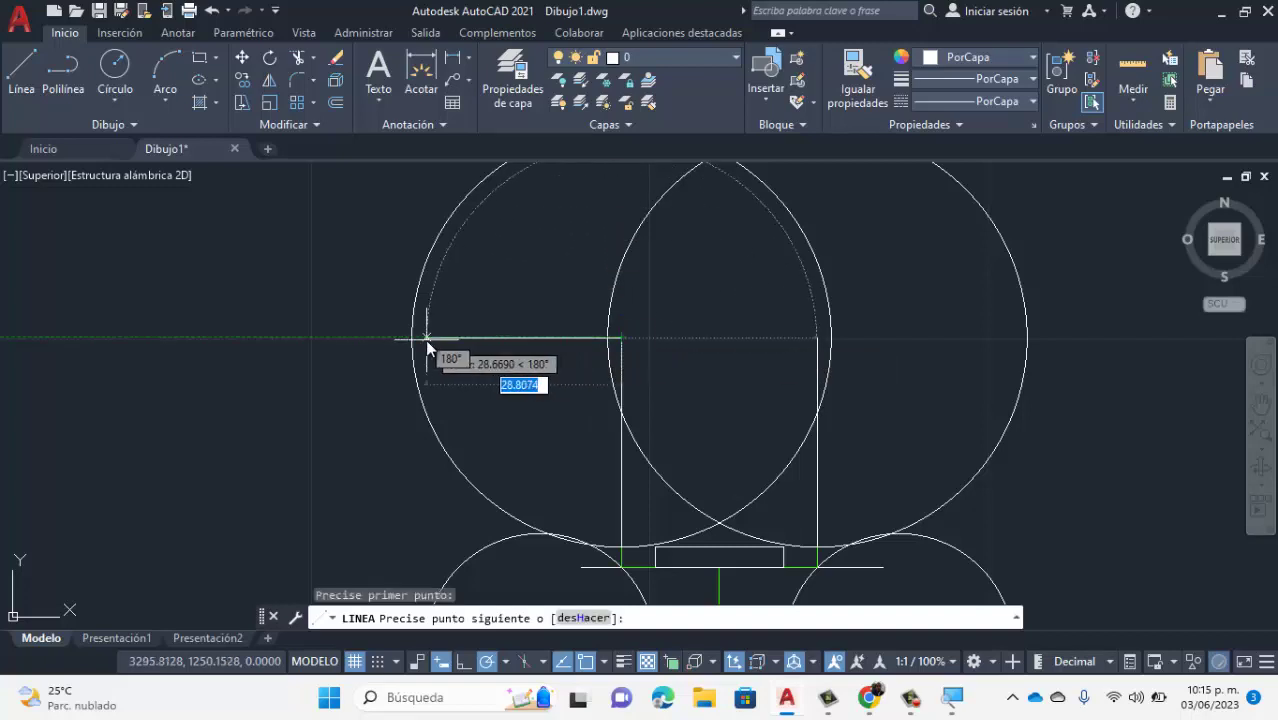
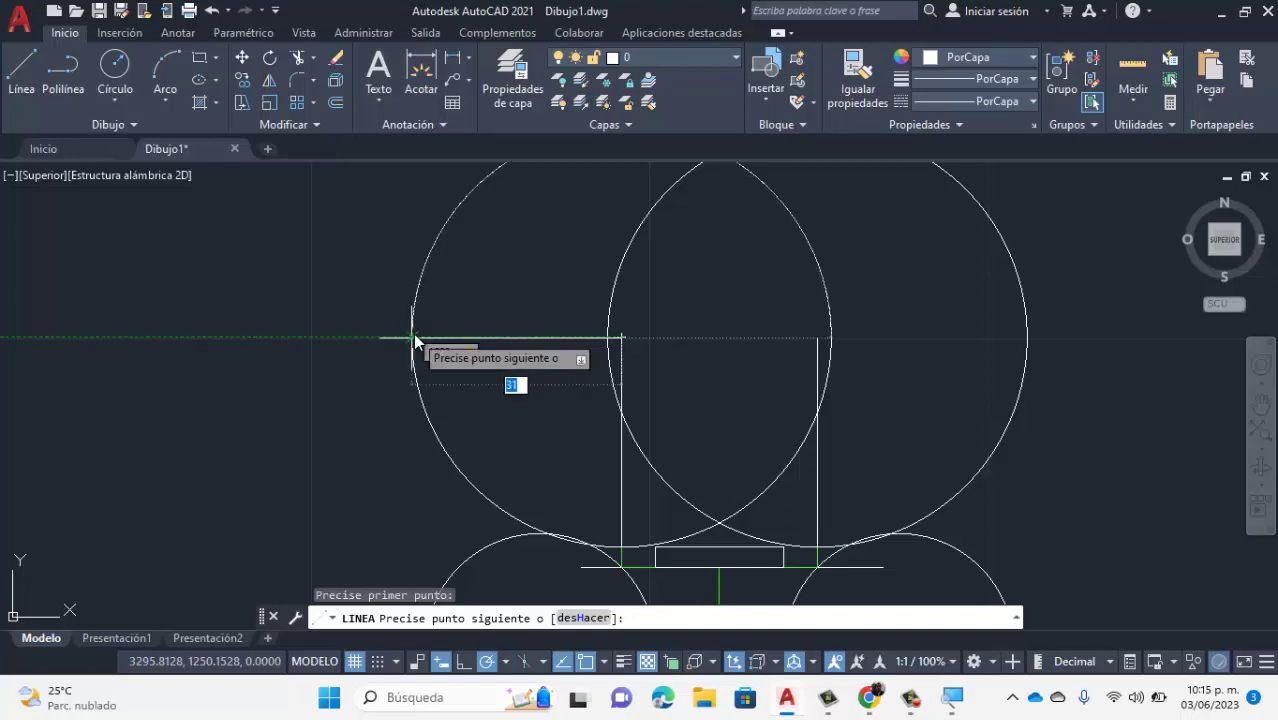
pyautogui.click(413, 337)
pyautogui.press('Escape')
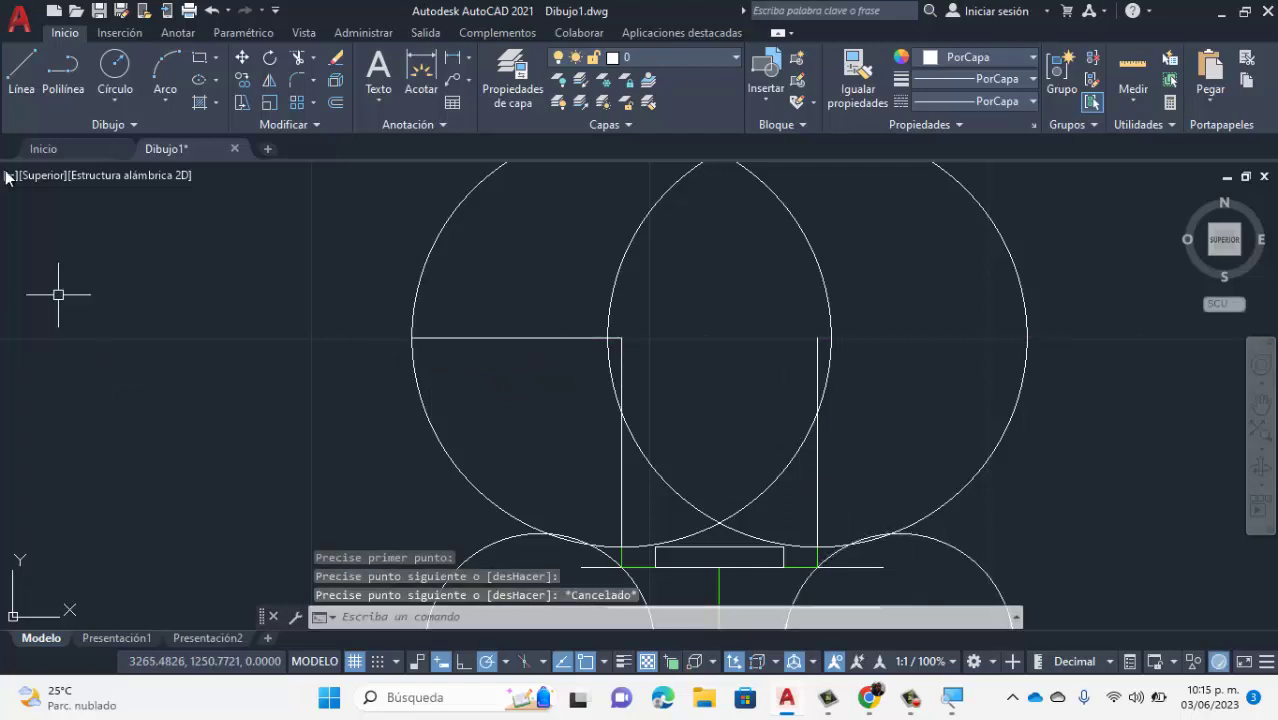
# Draw a horizontal line joining the centres of the two large circles.
pyautogui.click(21, 66)
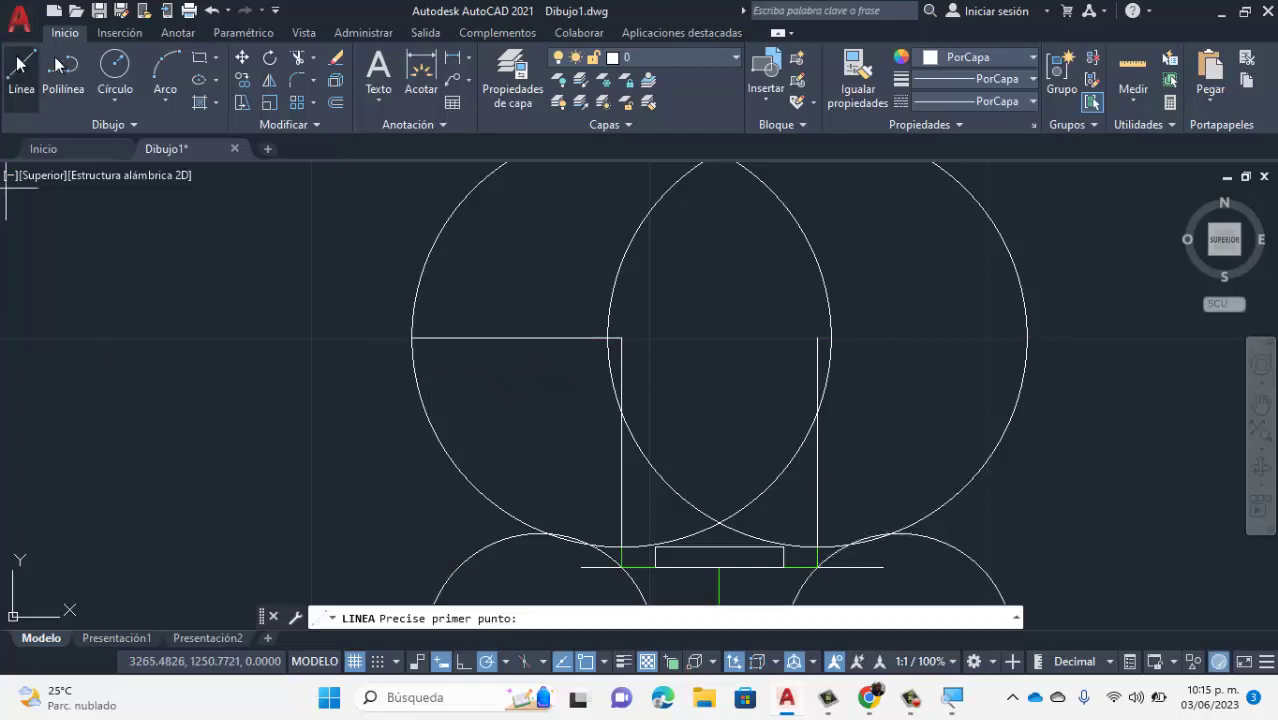
pyautogui.click(621, 338)
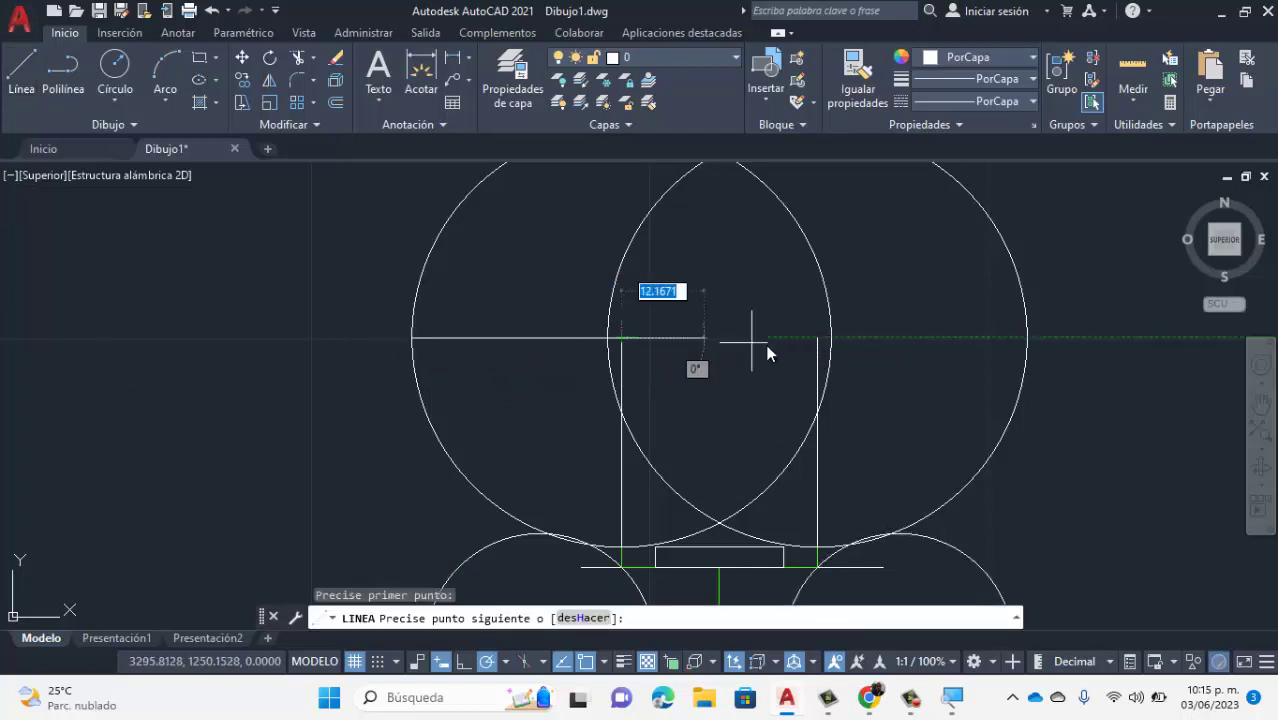
pyautogui.click(817, 338)
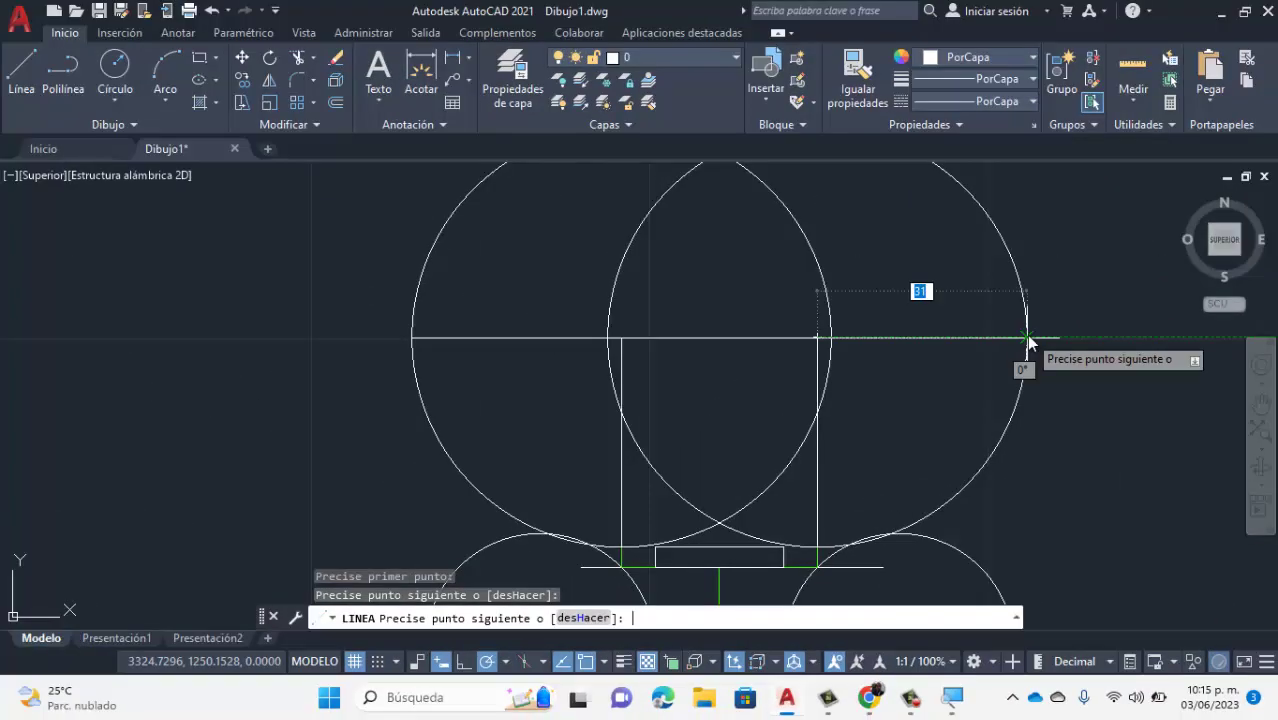
pyautogui.press('Return')
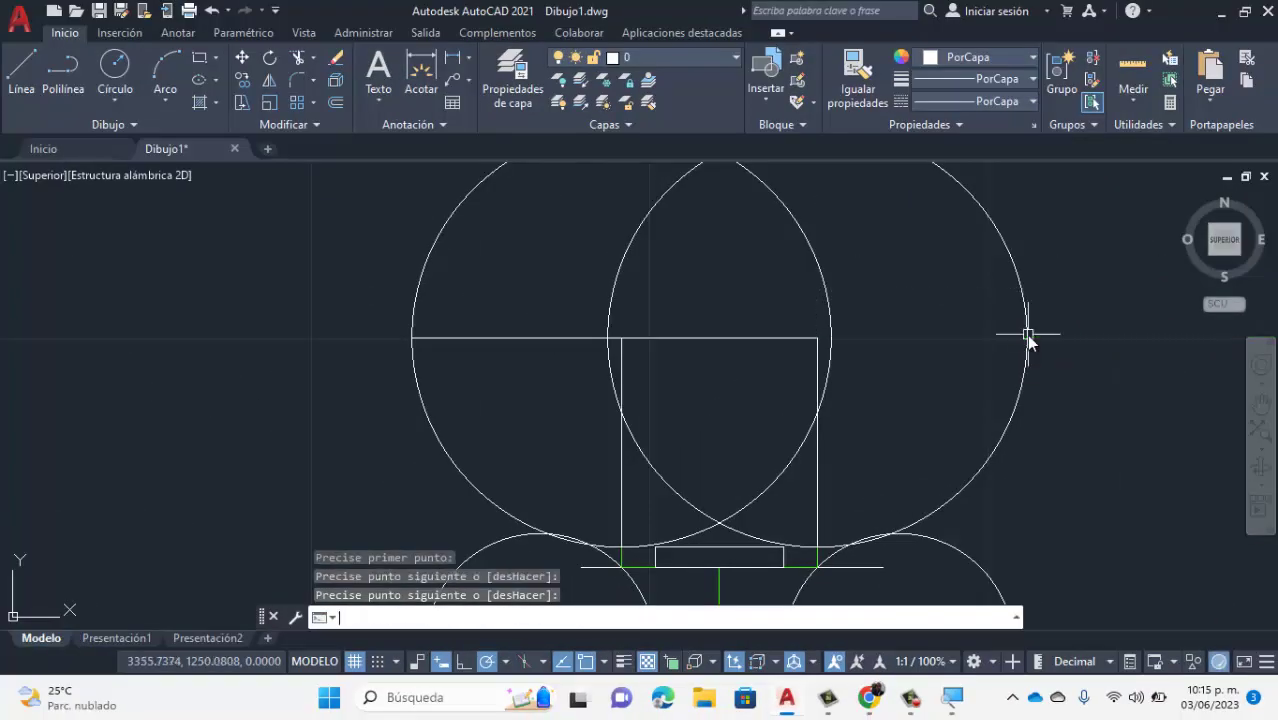
# Draw a 31-unit horizontal line from the right large circle's centre to its outer edge.
pyautogui.click(21, 75)
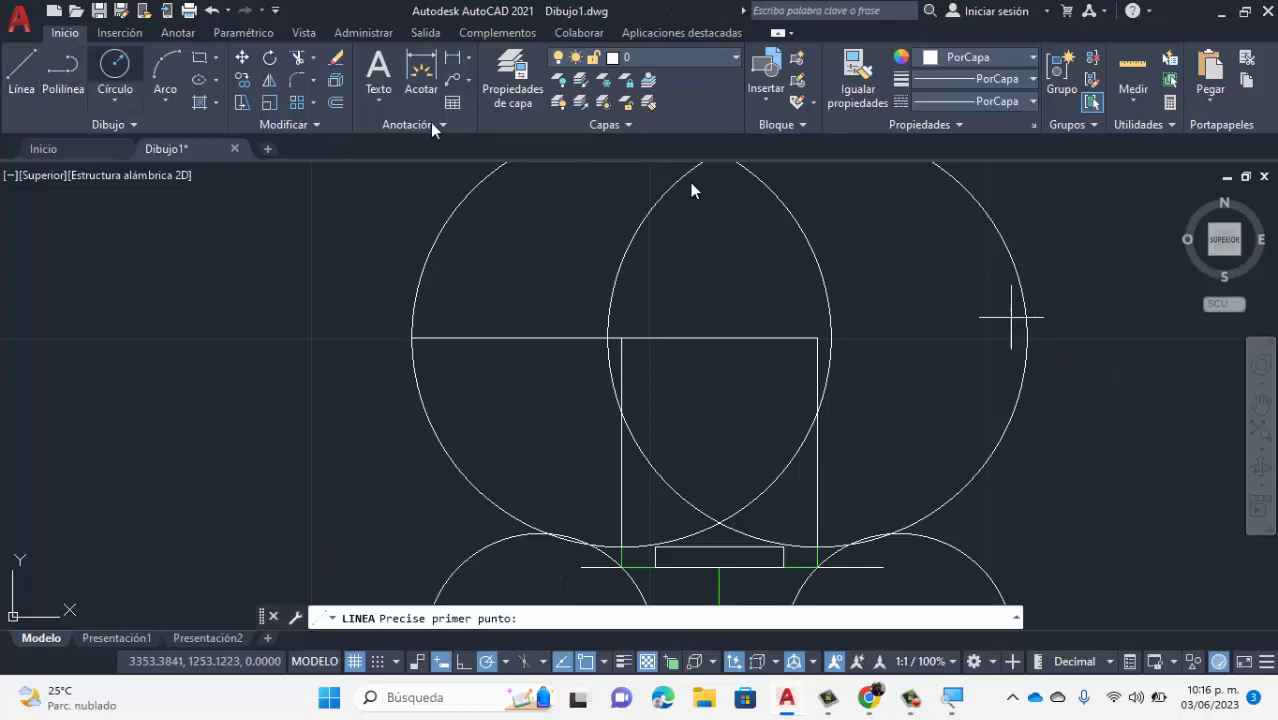
pyautogui.click(818, 340)
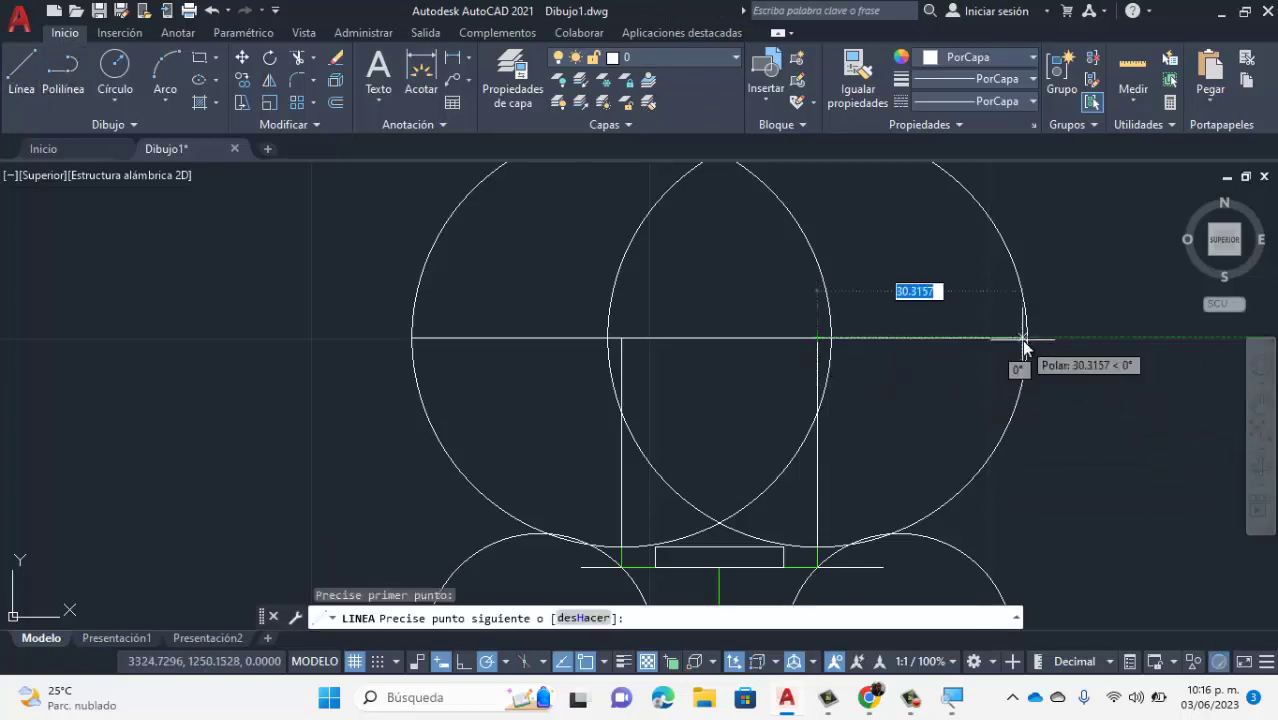
pyautogui.write('31')
pyautogui.press('Return')
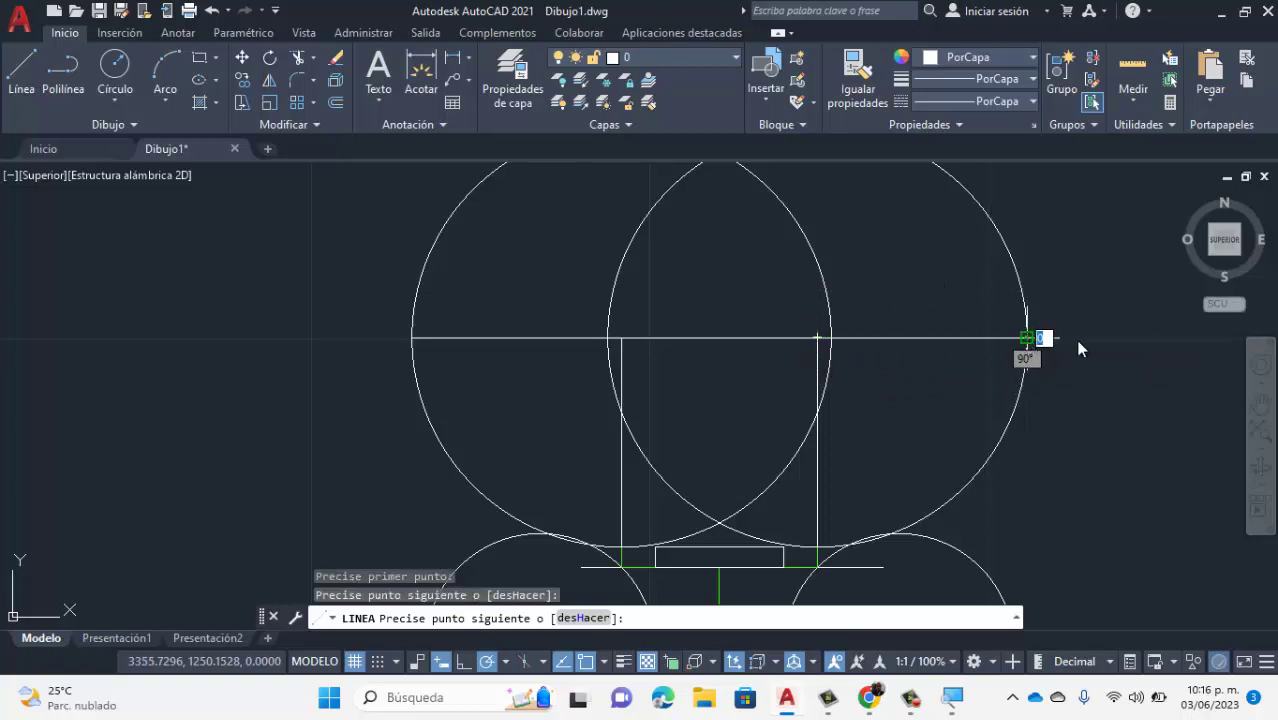
pyautogui.press('Escape')
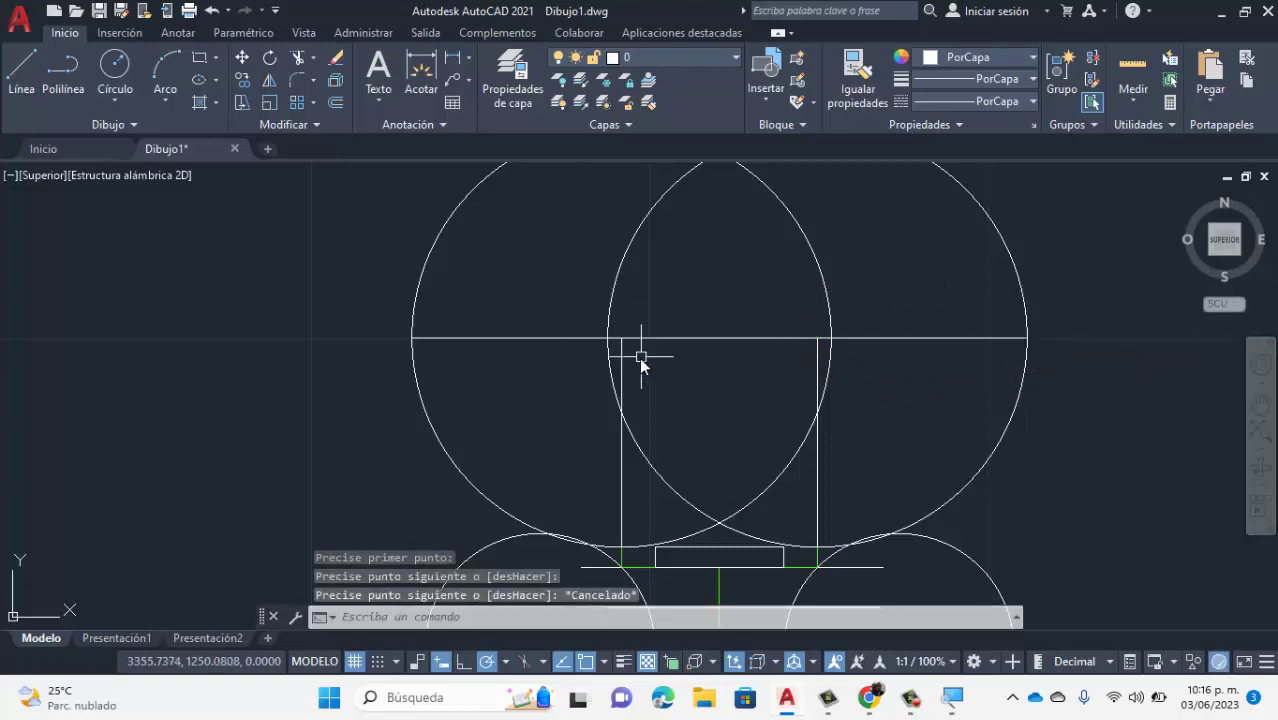
# After checking Practica copa.pdf in Chrome, draw a line 10 units up from the left large circle's centre, continuing horizontally to the right circle's outer edge.
pyautogui.click(879, 698)
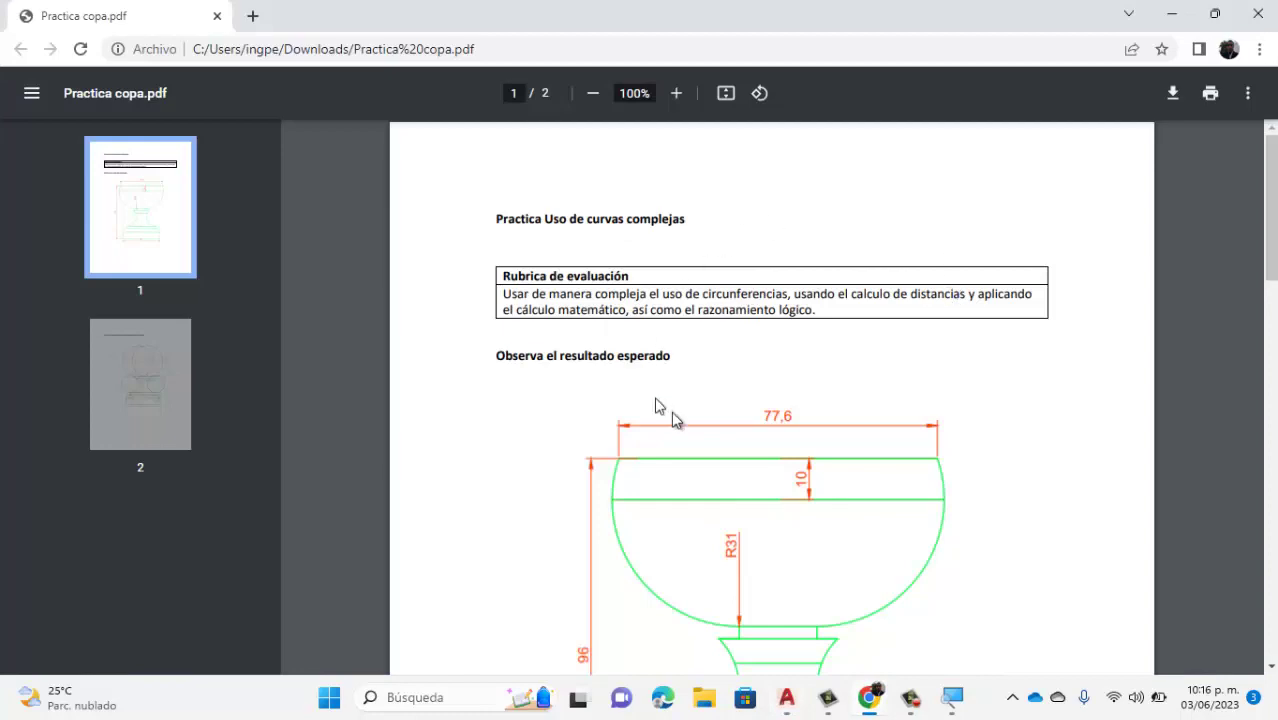
pyautogui.click(814, 706)
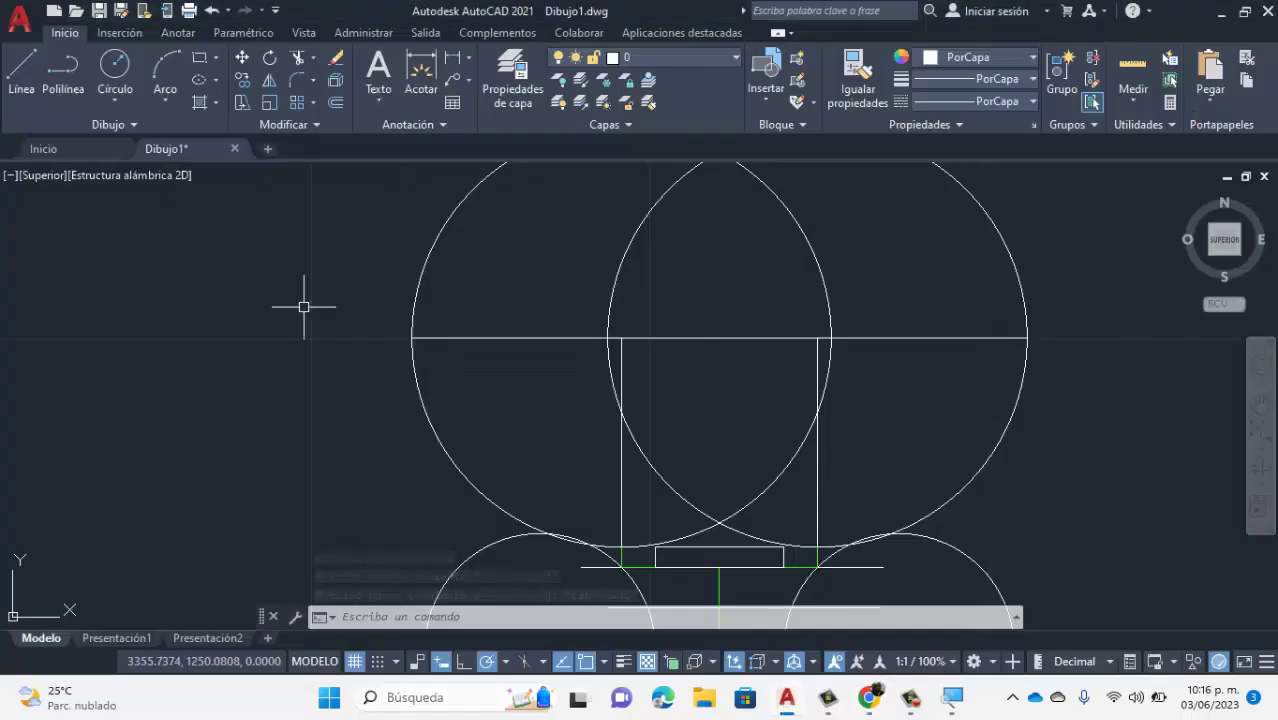
pyautogui.click(30, 80)
pyautogui.click(624, 341)
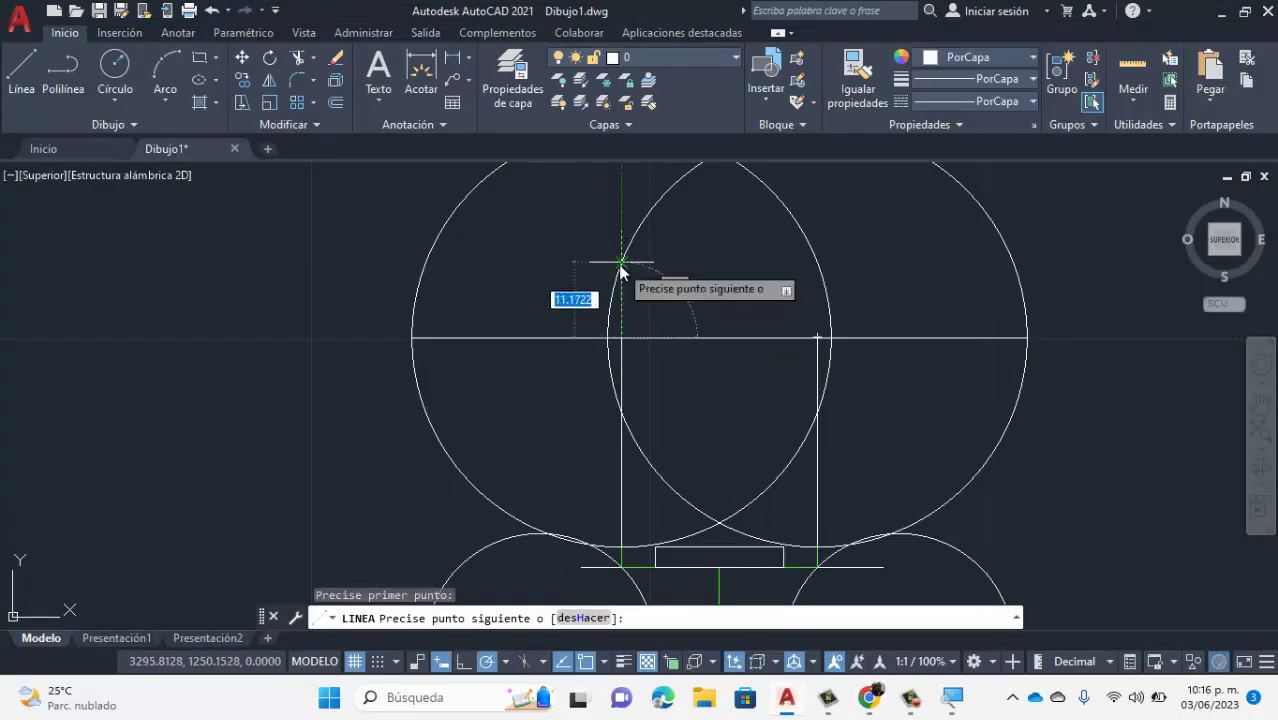
pyautogui.write('10')
pyautogui.press('Return')
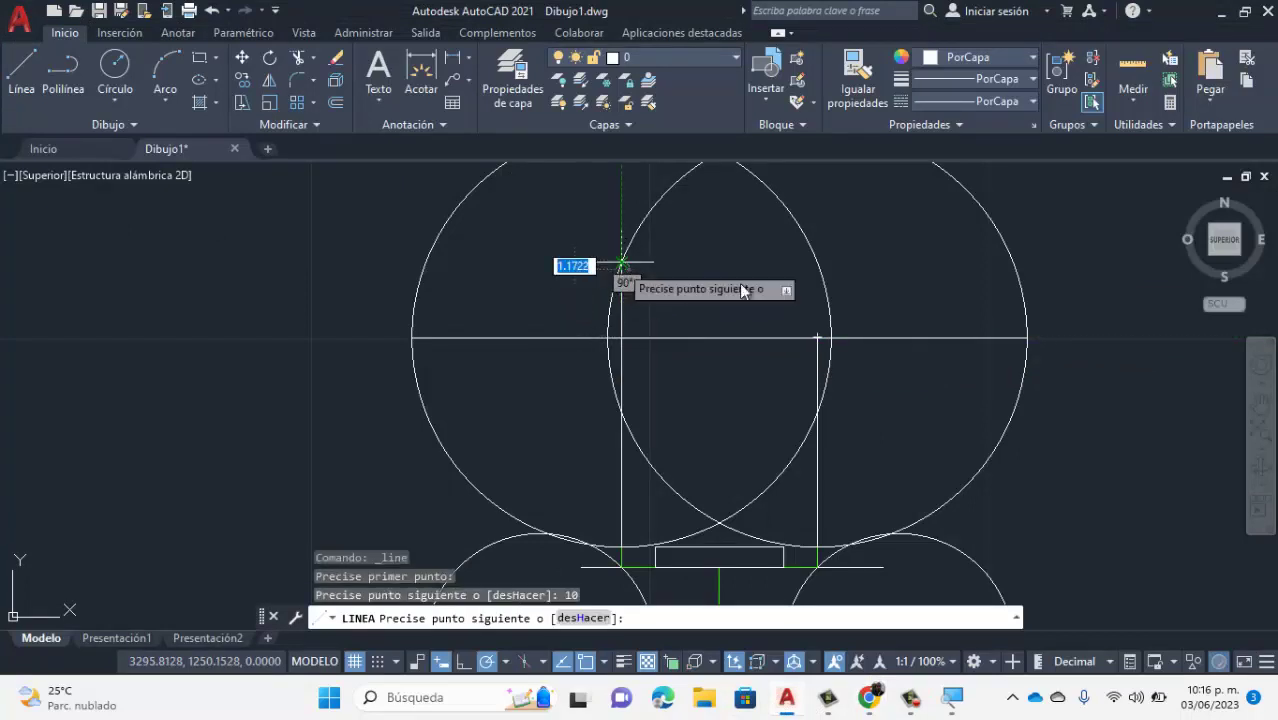
pyautogui.click(1013, 275)
pyautogui.write('20')
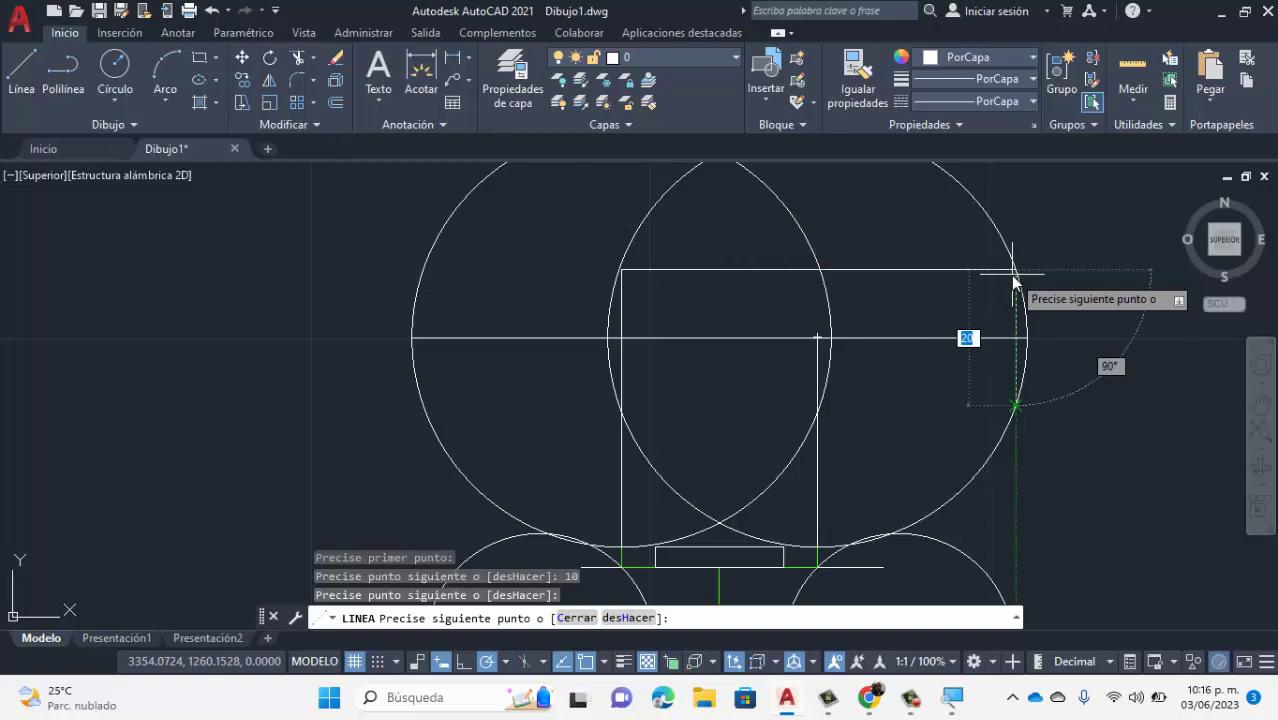
pyautogui.press('Escape')
# Draw a horizontal line from the upper end of the 10-unit vertical line to the left large circle's outer edge.
pyautogui.click(22, 70)
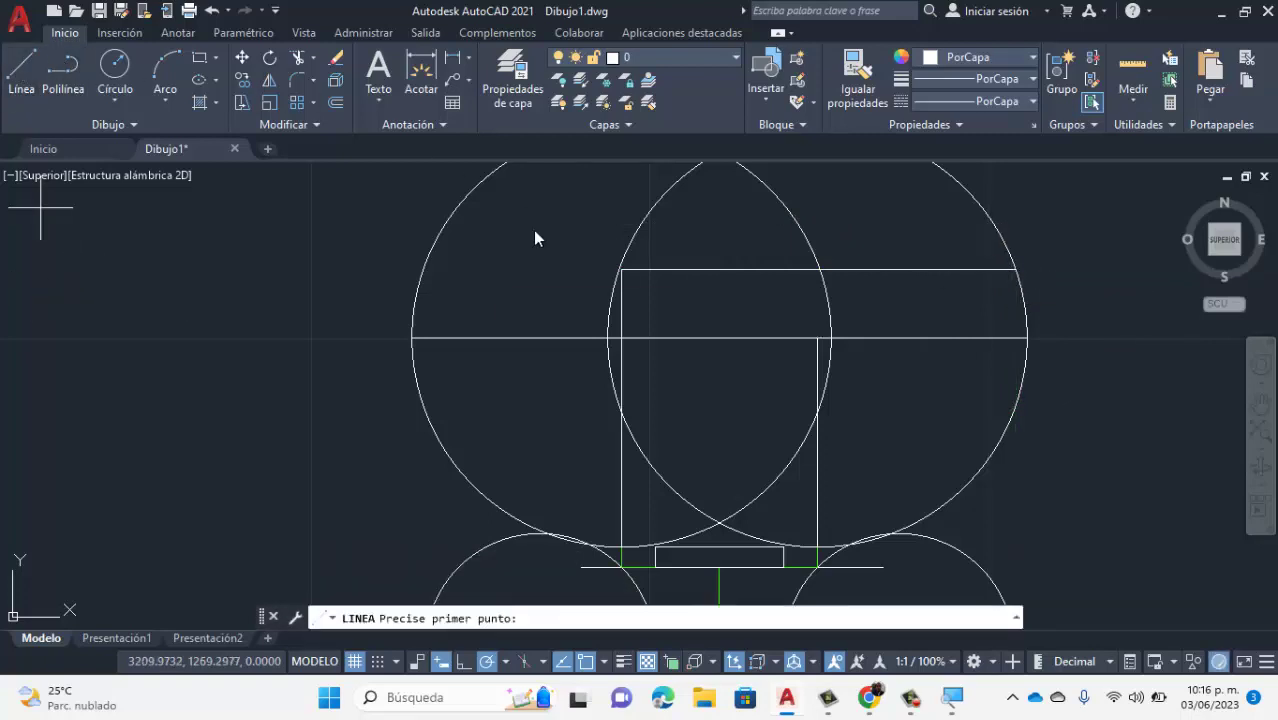
pyautogui.click(621, 269)
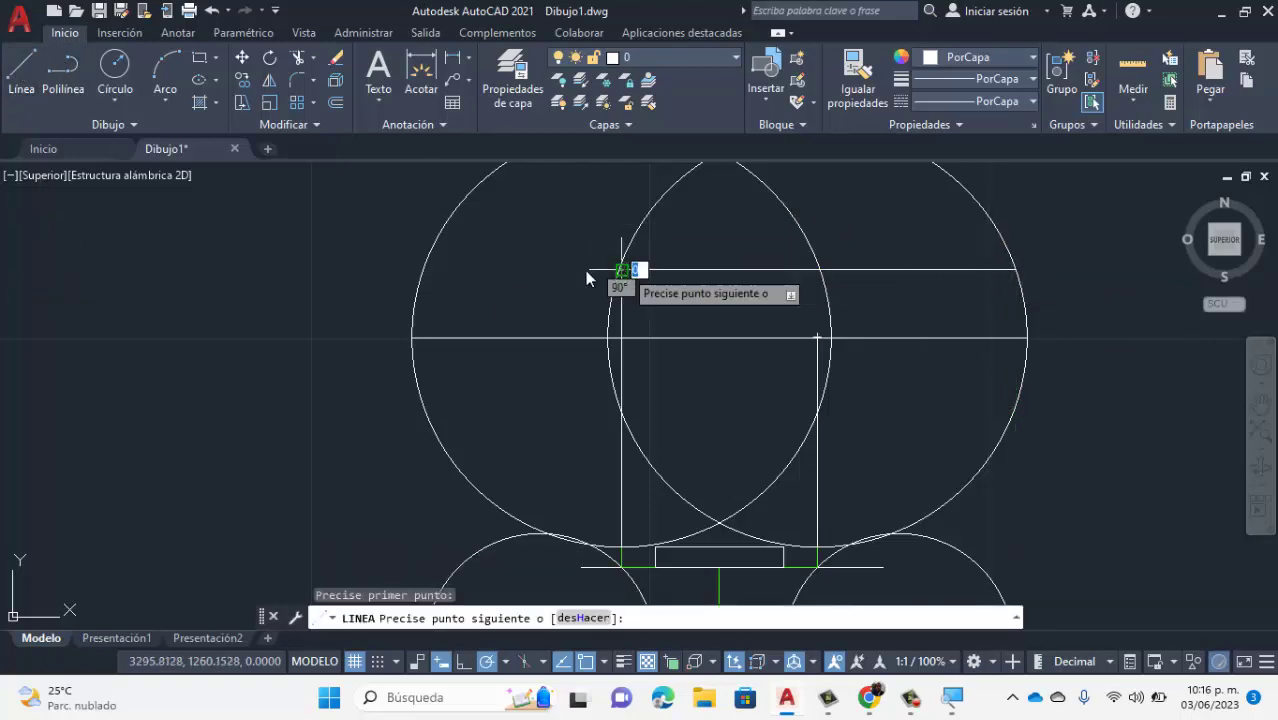
pyautogui.click(422, 269)
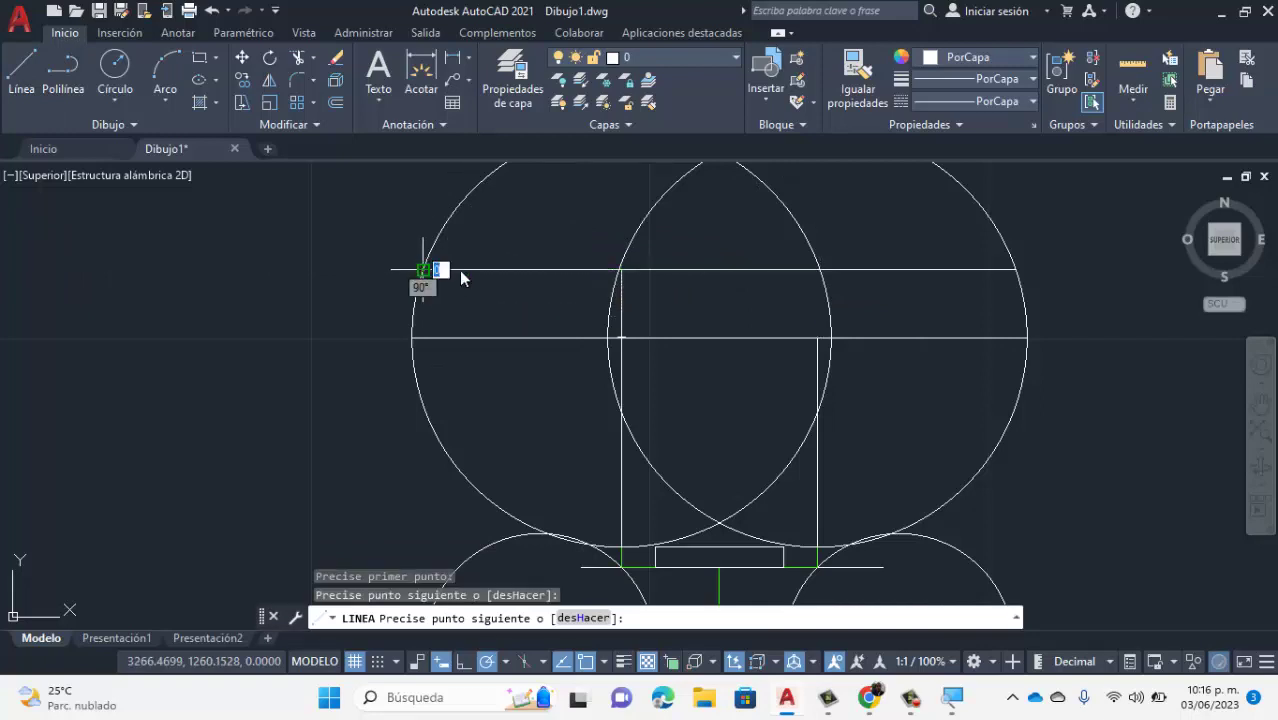
pyautogui.press('Escape')
# Trim the large circles above the upper rim line and the arcs and vertical line between the two rim lines.
pyautogui.scroll(-5, 914, 545)
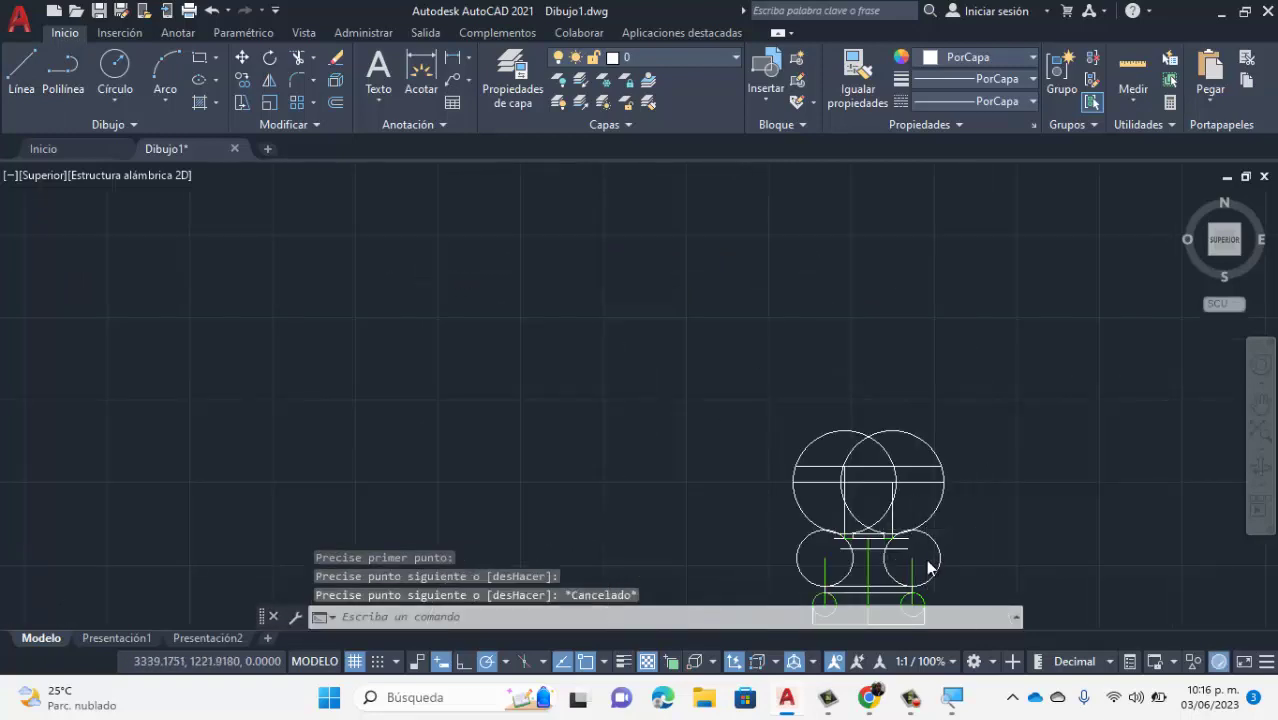
pyautogui.scroll(2, 928, 566)
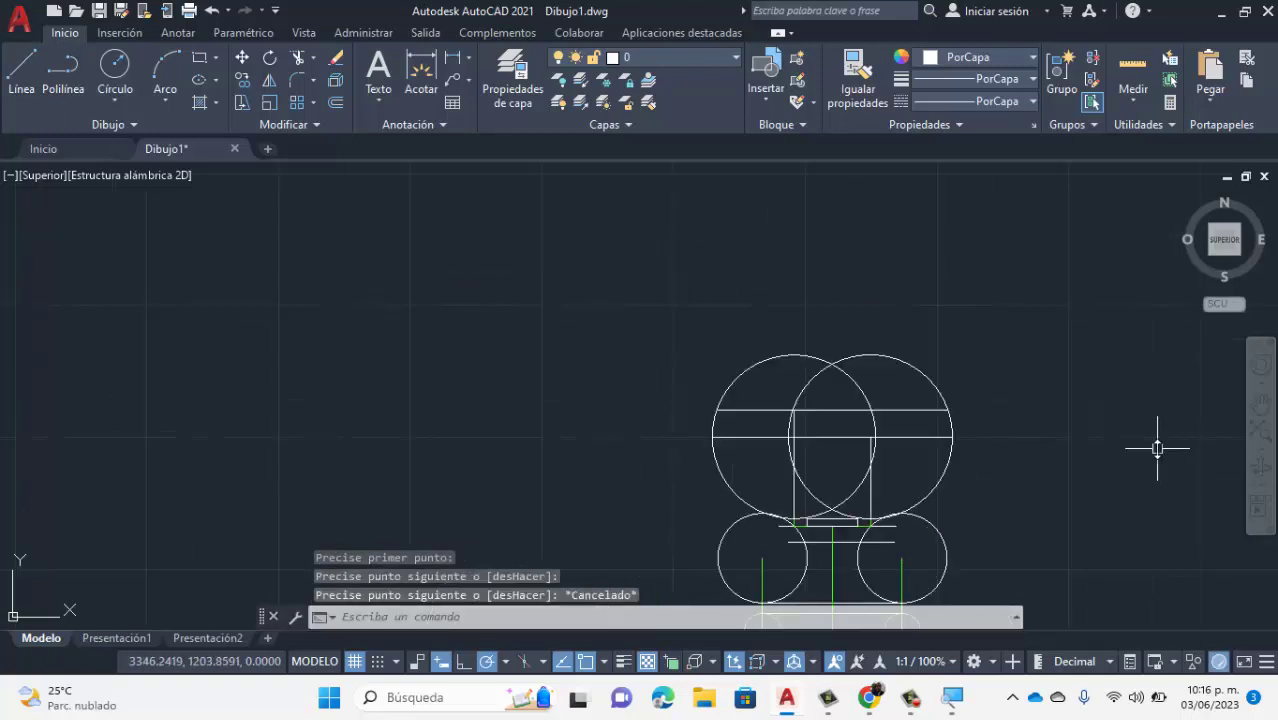
pyautogui.click(1261, 404)
pyautogui.moveTo(838, 521); pyautogui.dragTo(812, 357)
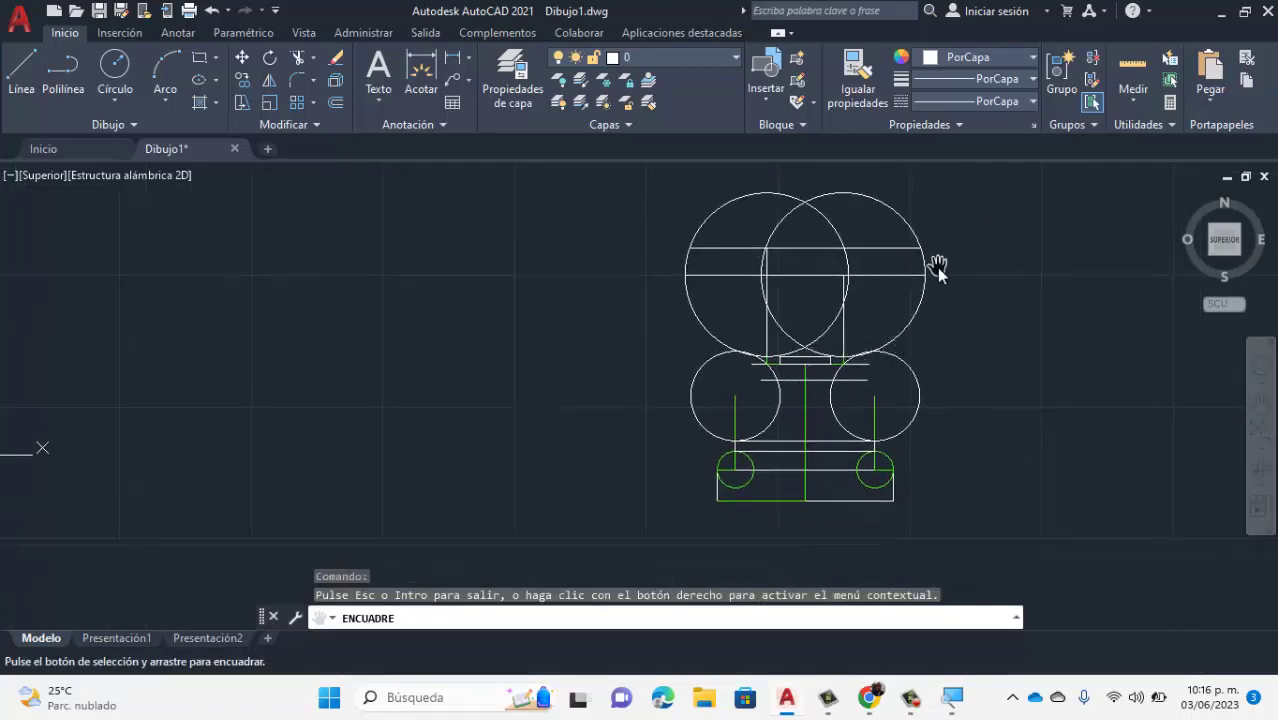
pyautogui.press('Escape')
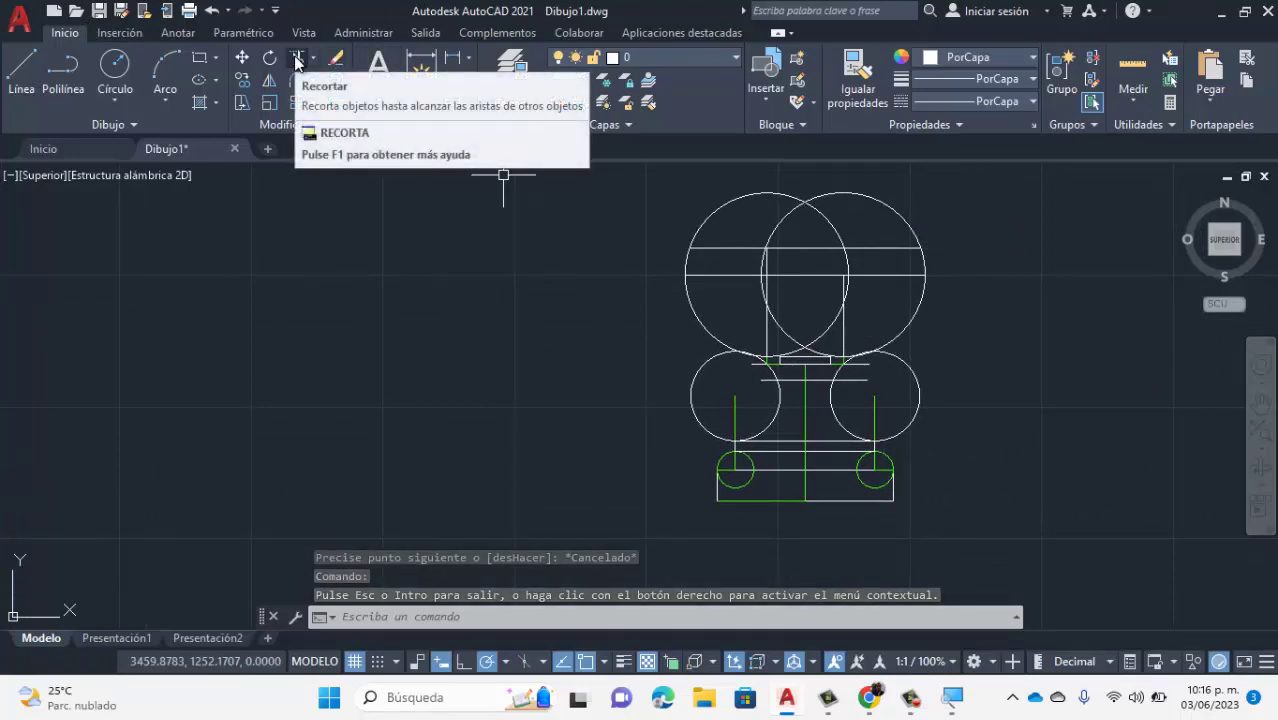
pyautogui.click(297, 58)
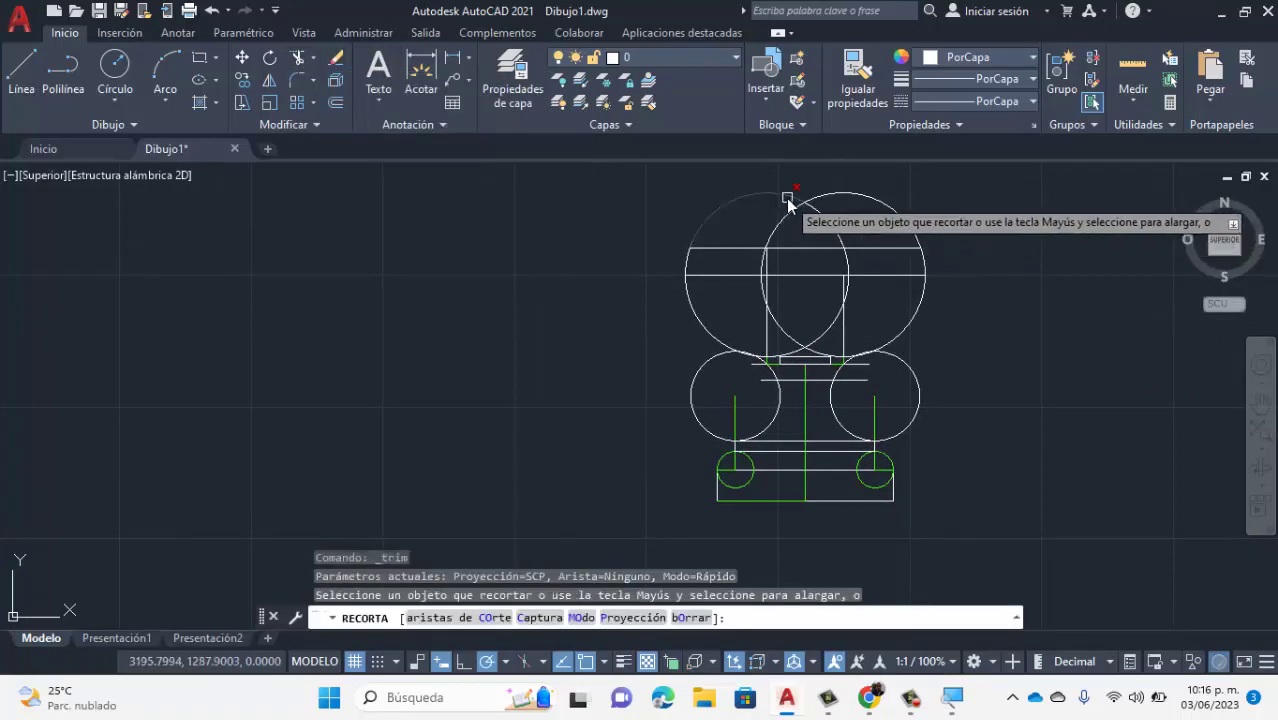
pyautogui.click(790, 197)
pyautogui.click(818, 203)
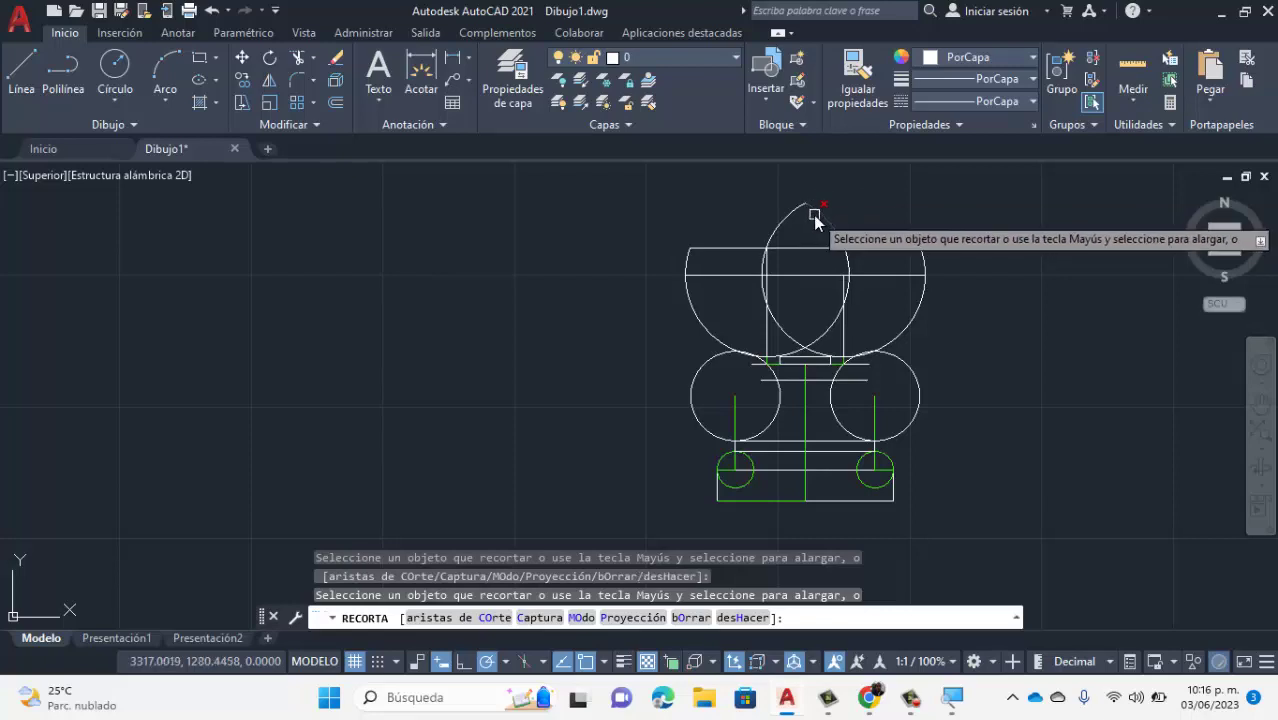
pyautogui.click(794, 214)
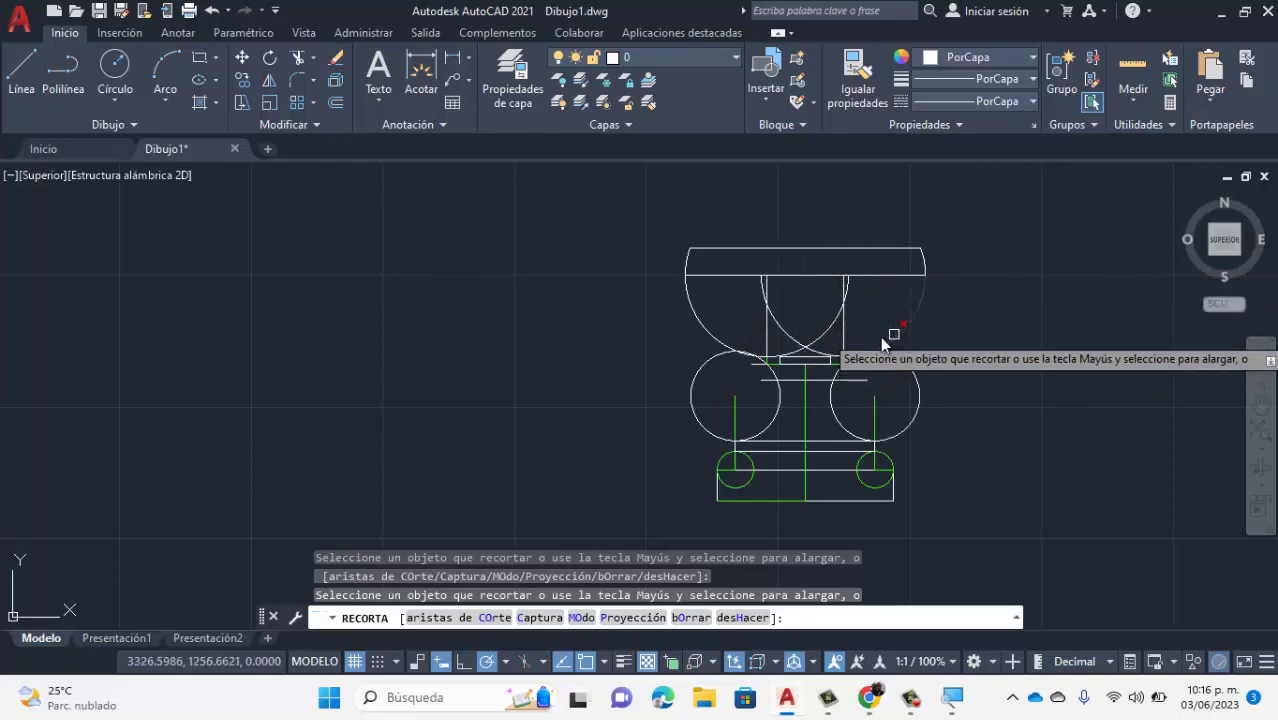
# Trim the inner arcs and vertical construction lines inside the bowl, undo the last trim, and compare with Practica copa.pdf in Chrome.
pyautogui.click(873, 699)
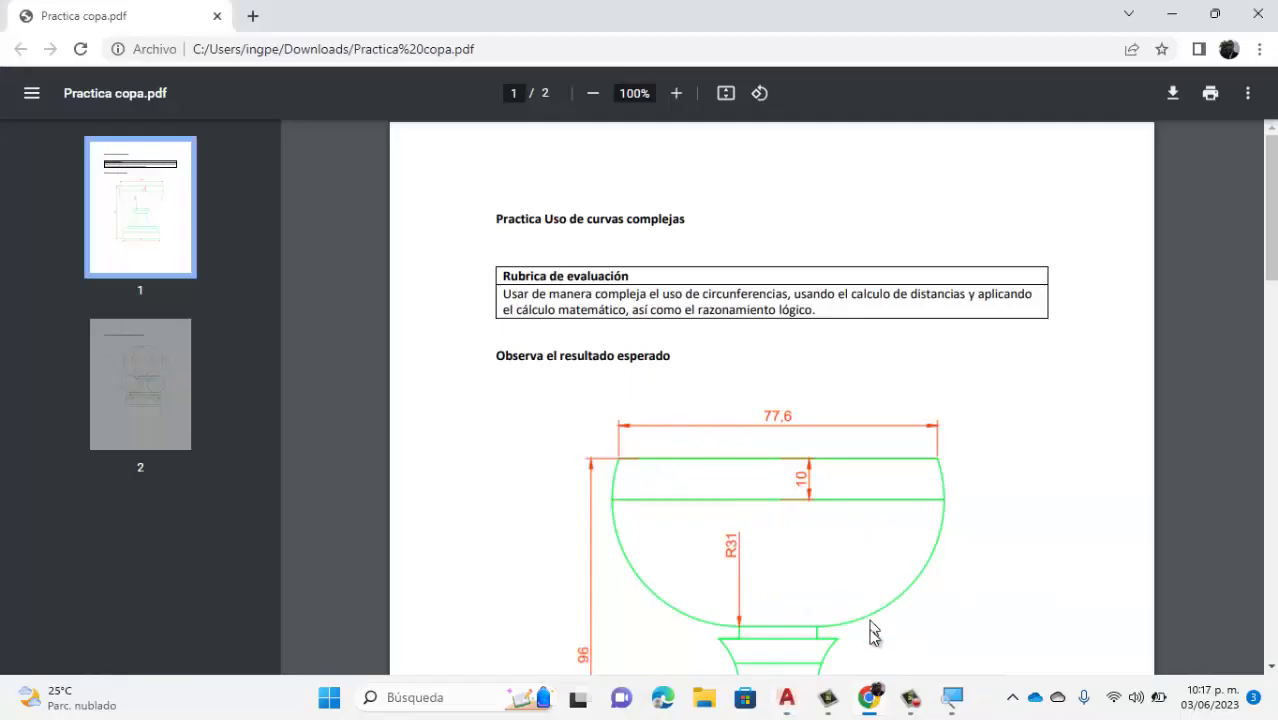
pyautogui.click(789, 697)
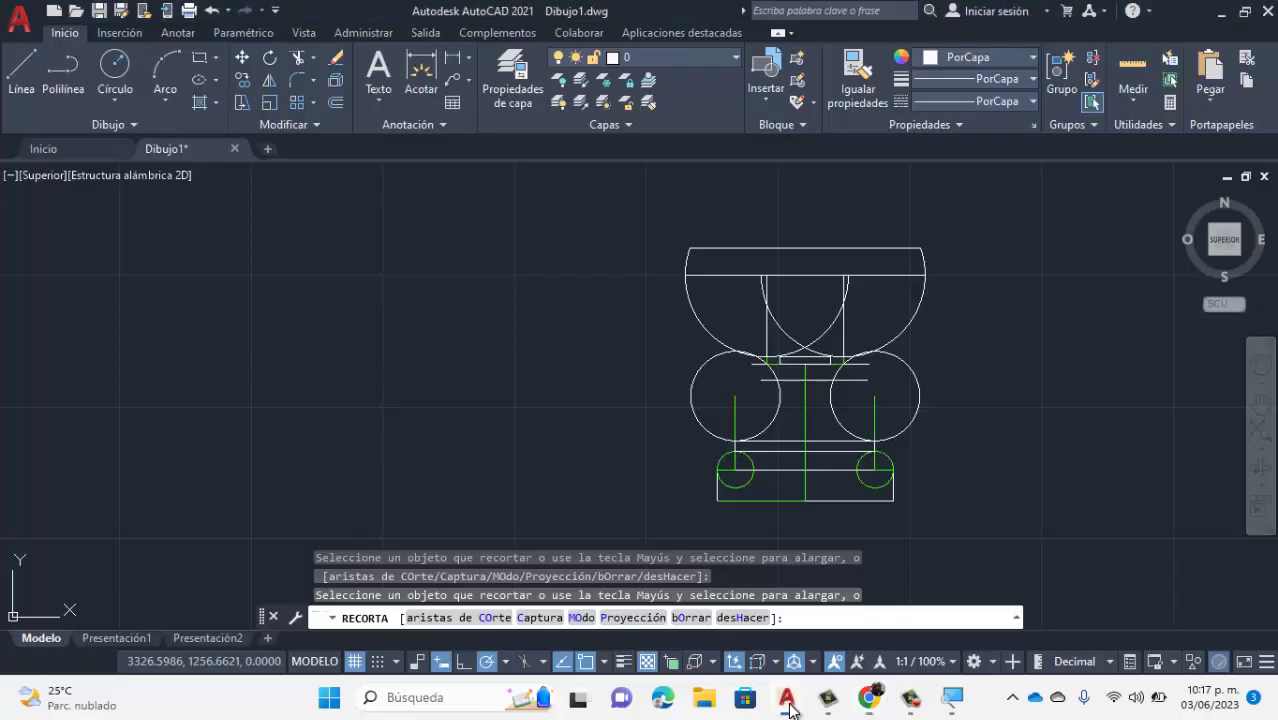
pyautogui.click(767, 290)
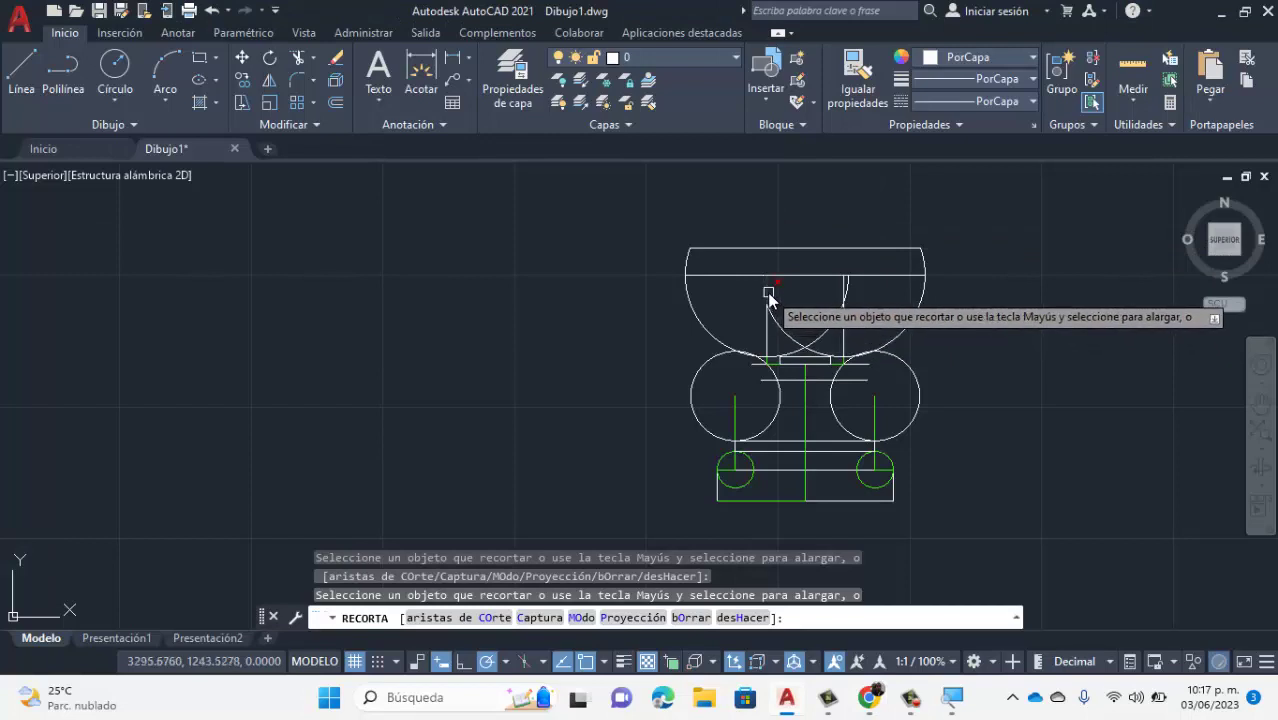
pyautogui.click(772, 300)
pyautogui.click(766, 333)
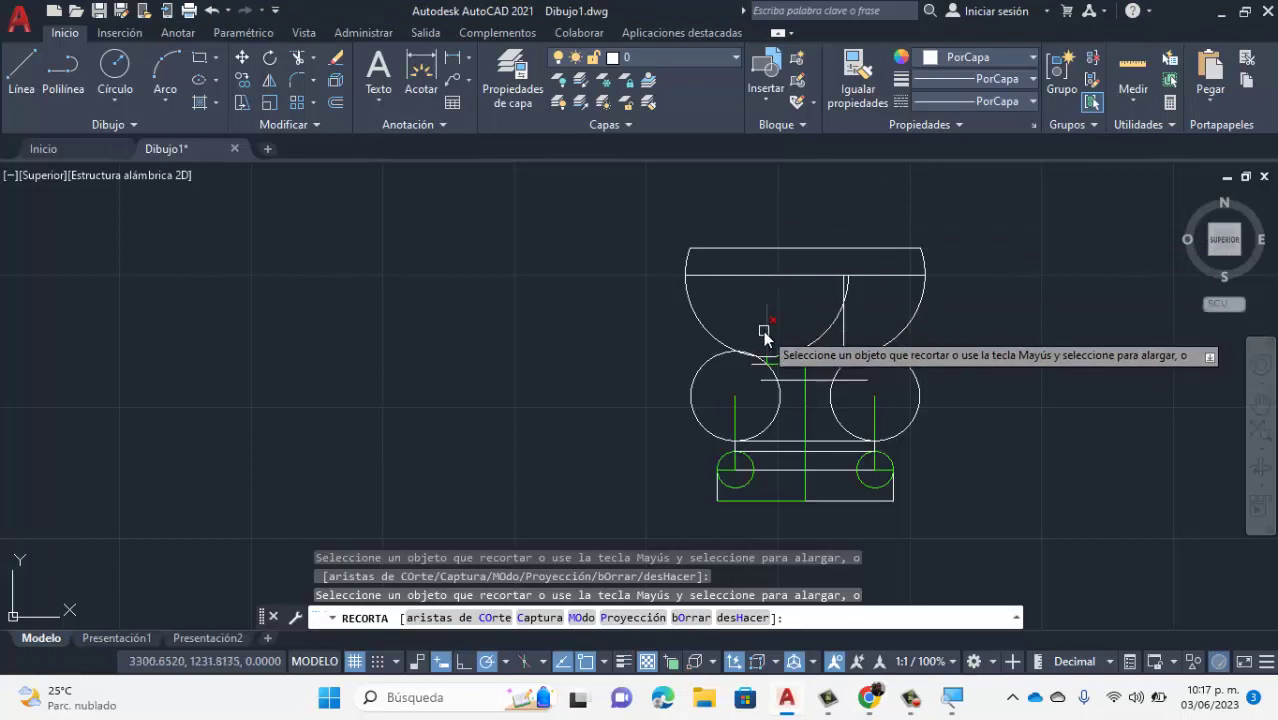
pyautogui.click(844, 300)
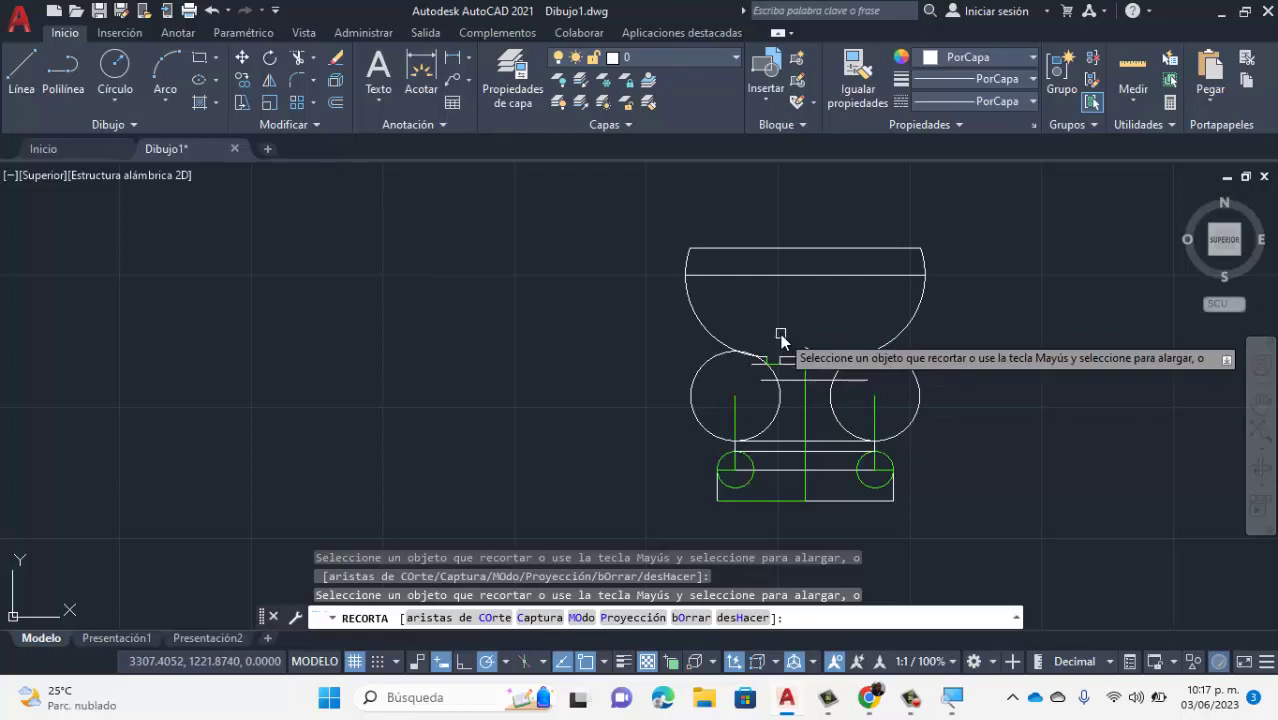
pyautogui.hotkey('ctrl', 'z')
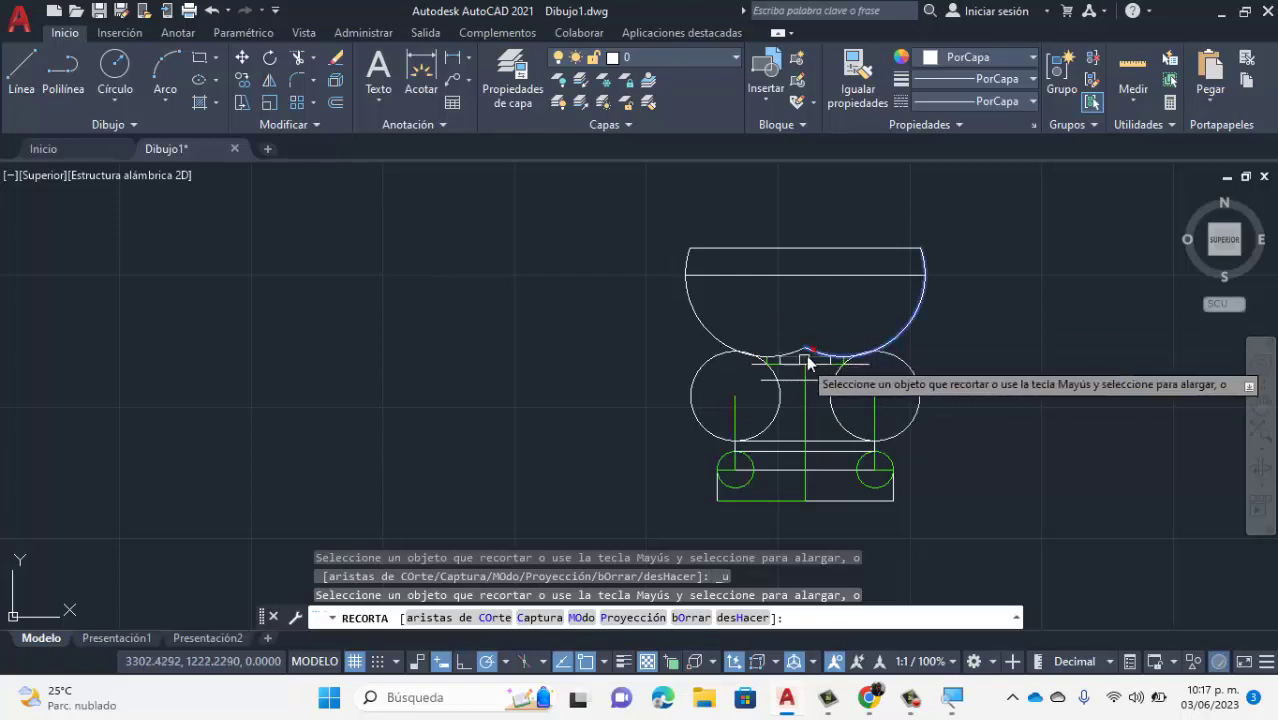
pyautogui.scroll(5, 807, 360)
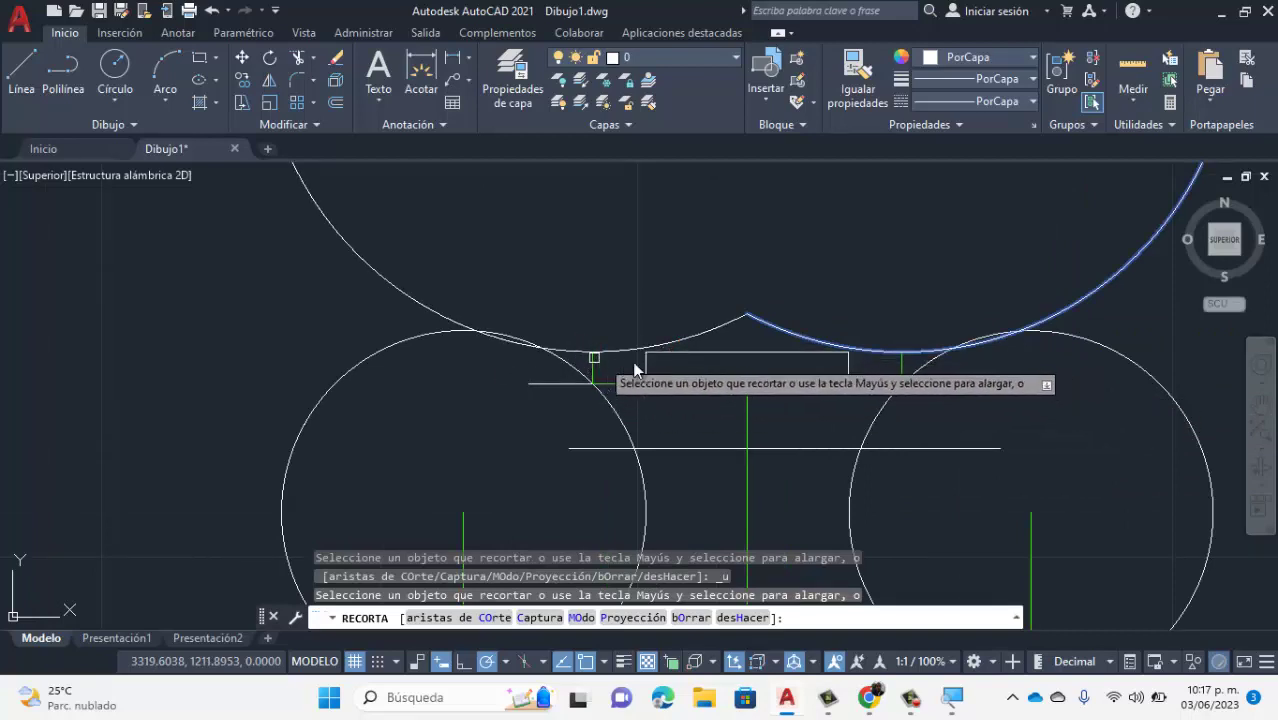
pyautogui.click(871, 698)
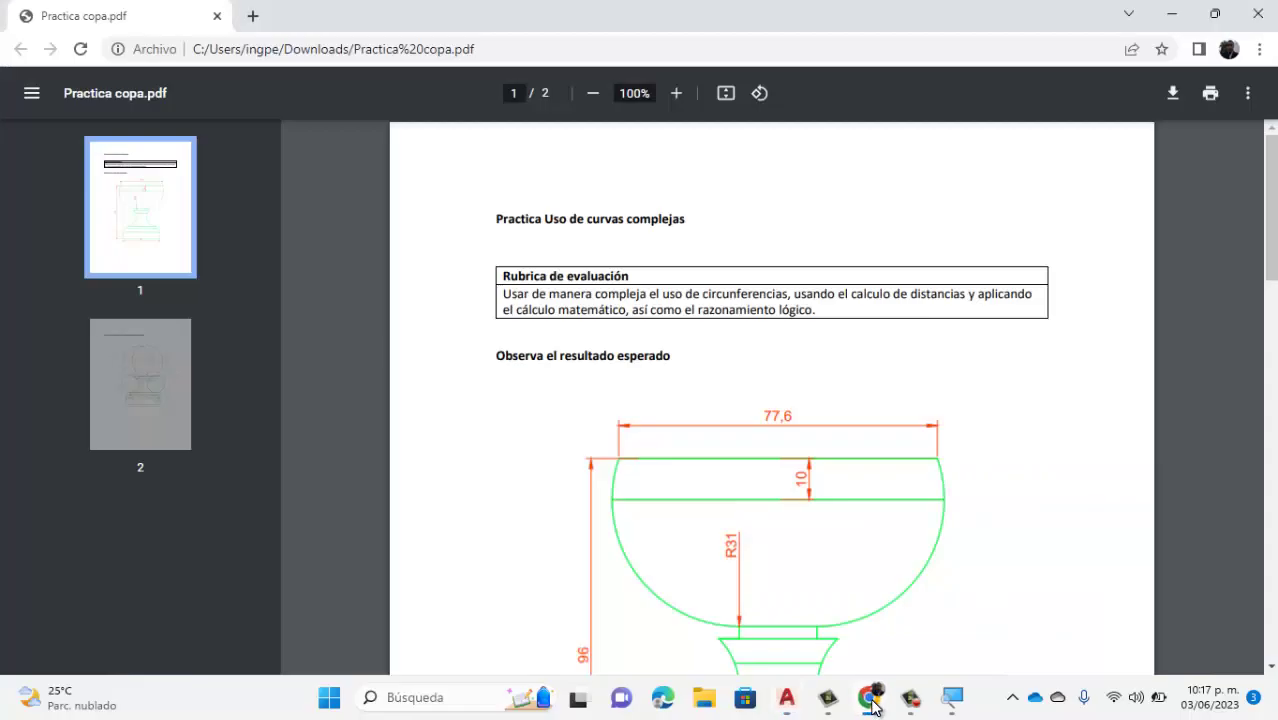
pyautogui.click(871, 700)
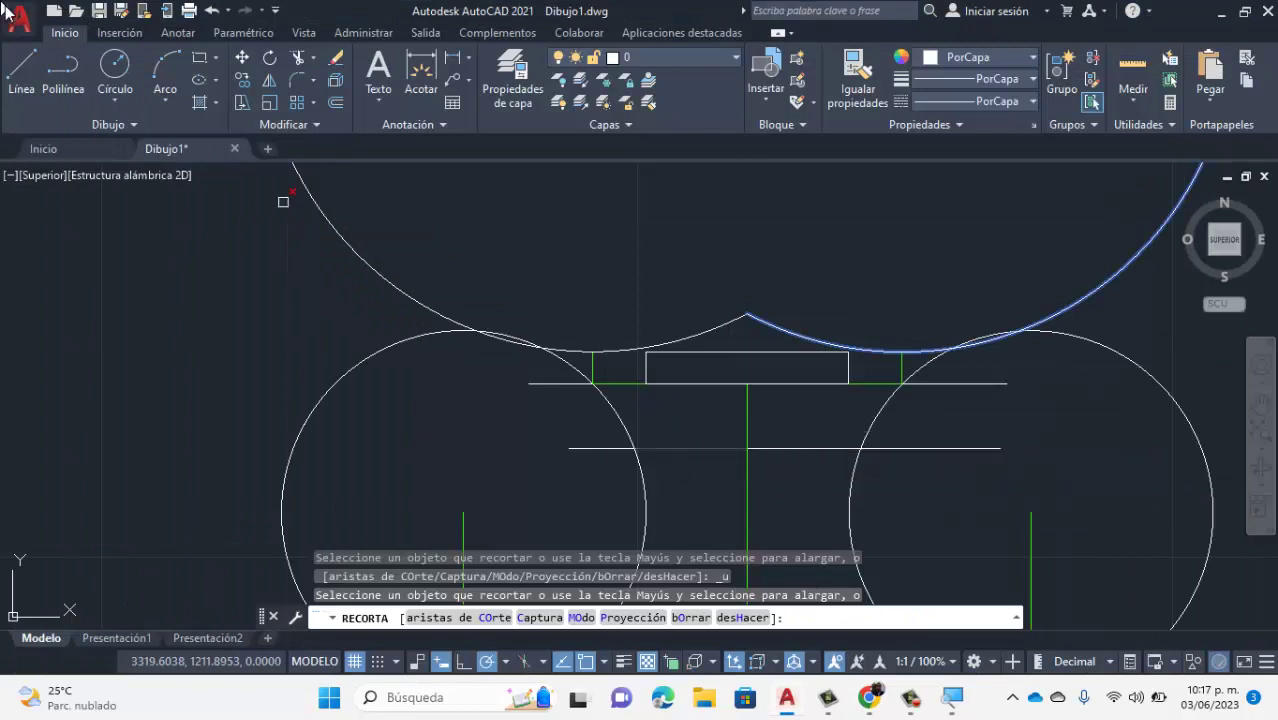
pyautogui.press('Escape')
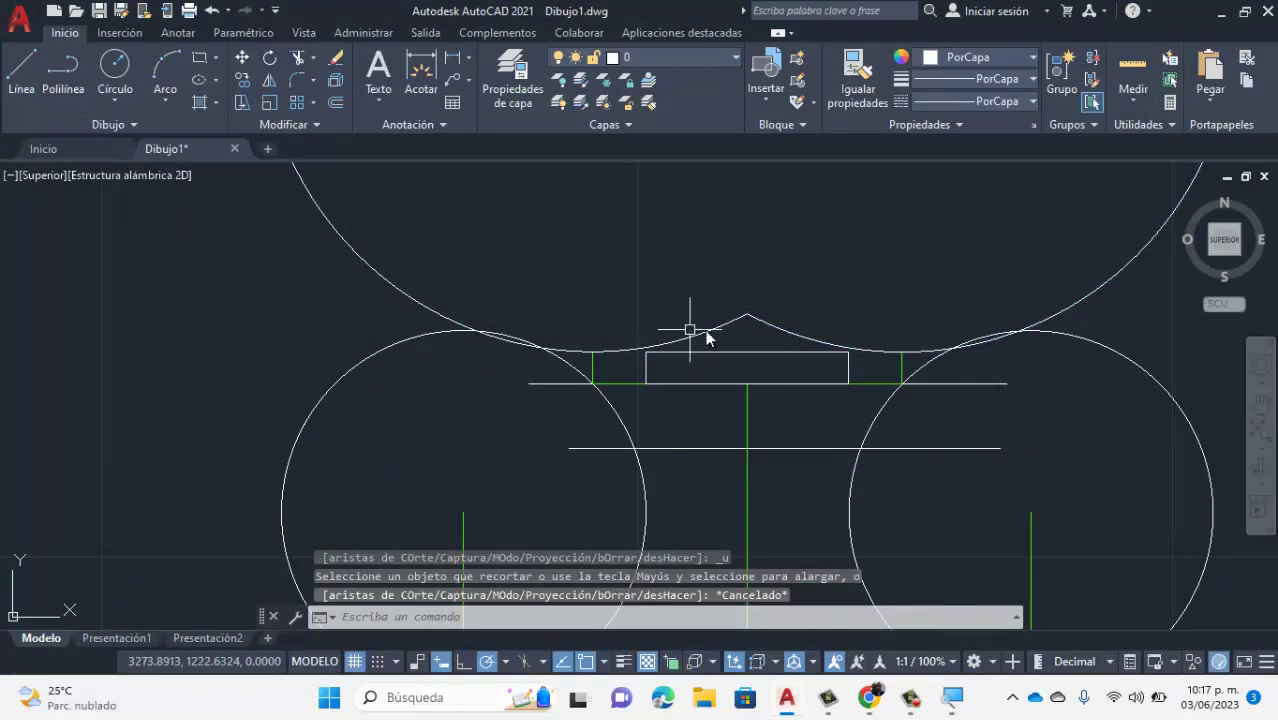
# Erase the left vertical edge of the small rectangle under the bowl and undo the erasure.
pyautogui.click(645, 368)
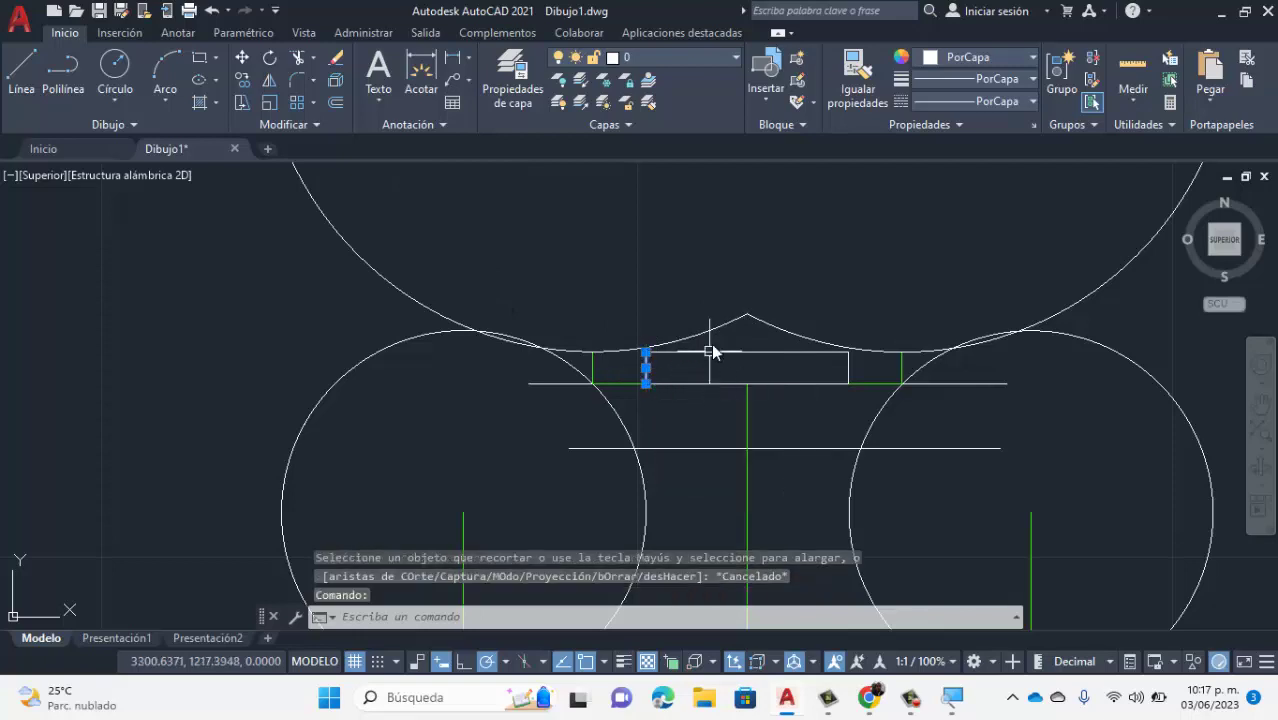
pyautogui.press('Delete')
pyautogui.click(752, 353)
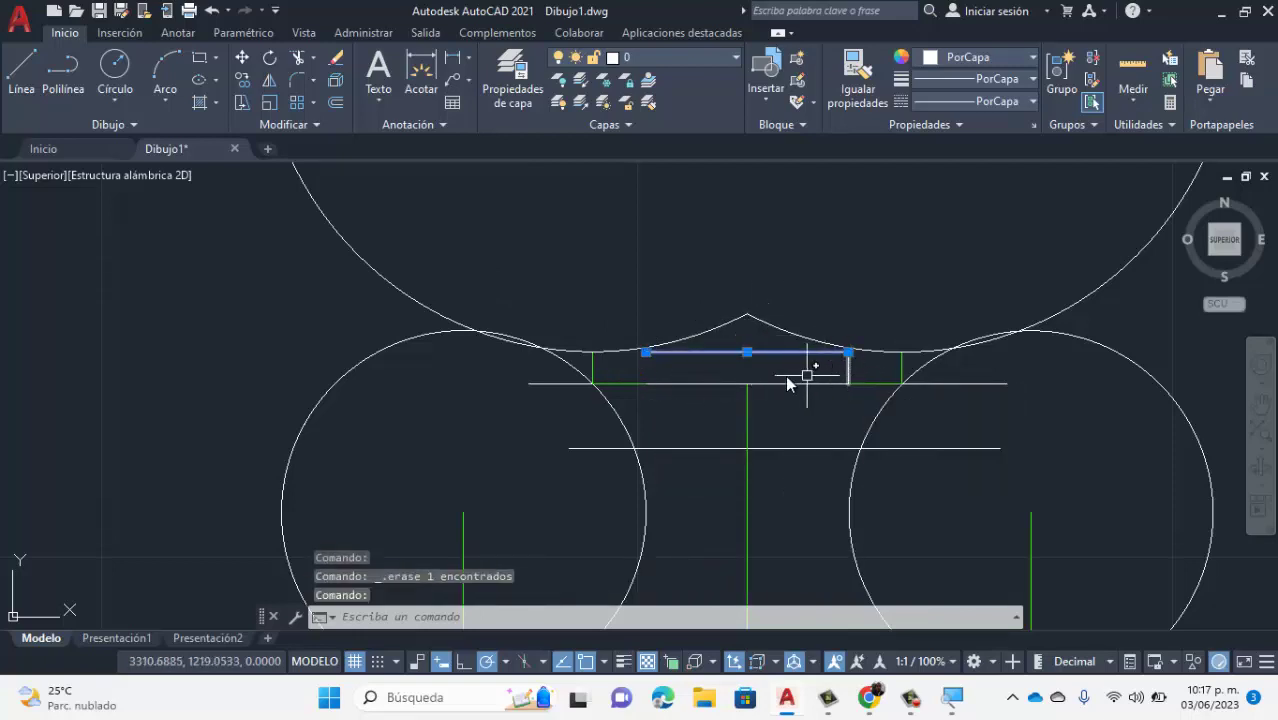
pyautogui.hotkey('ctrl', 'z')
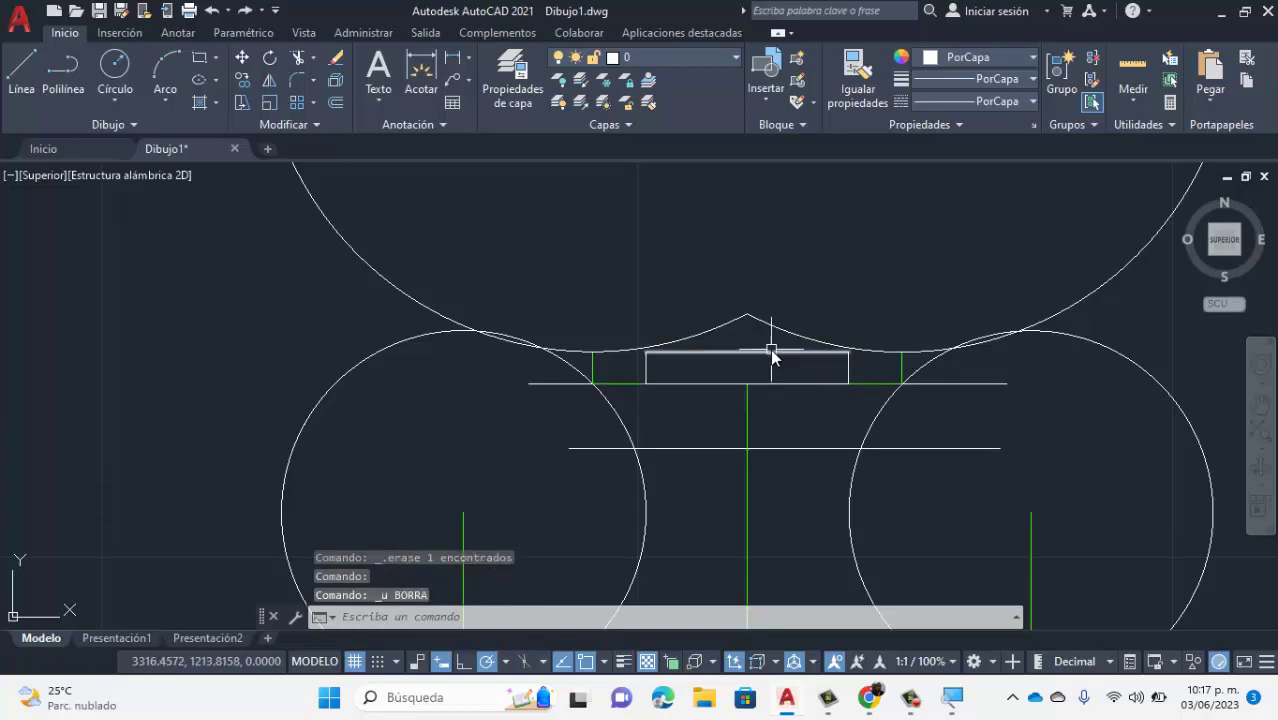
# Erase the top horizontal edge of the small rectangle under the bowl.
pyautogui.click(771, 353)
pyautogui.press('Delete')
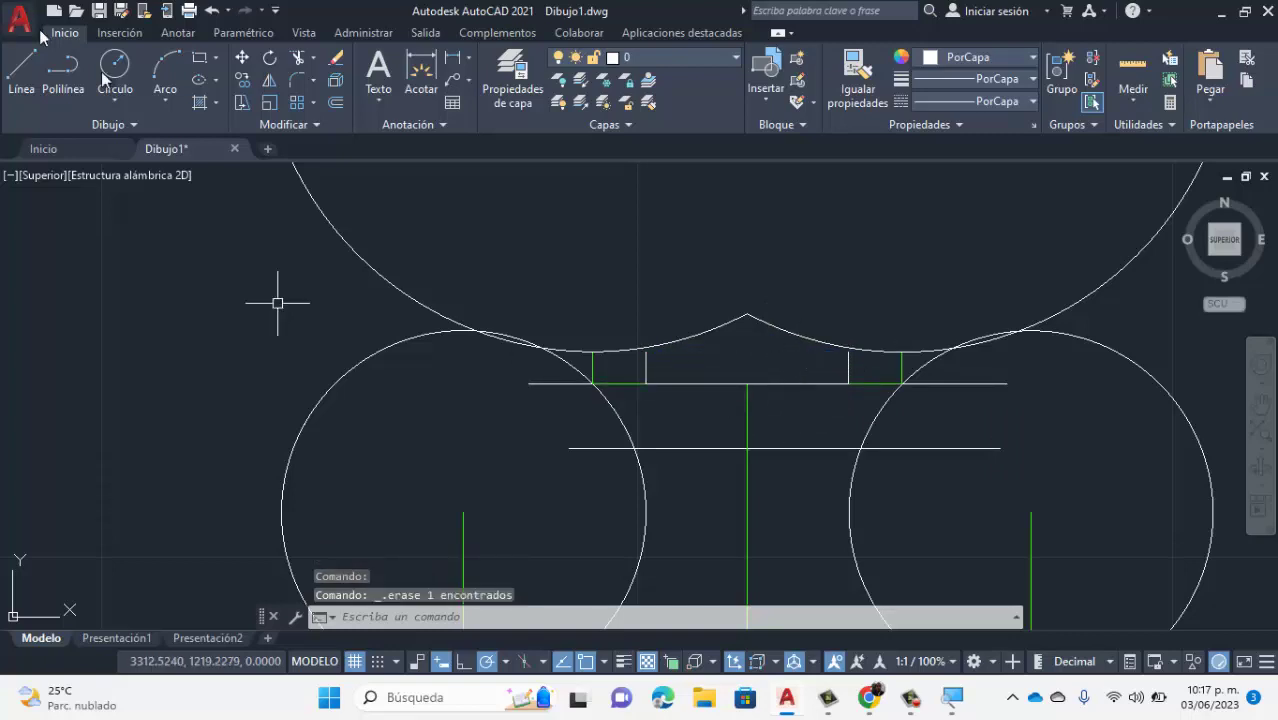
# Draw a vertical line from the upper end of the small rectangle's left edge up to the bowl arc.
pyautogui.click(20, 70)
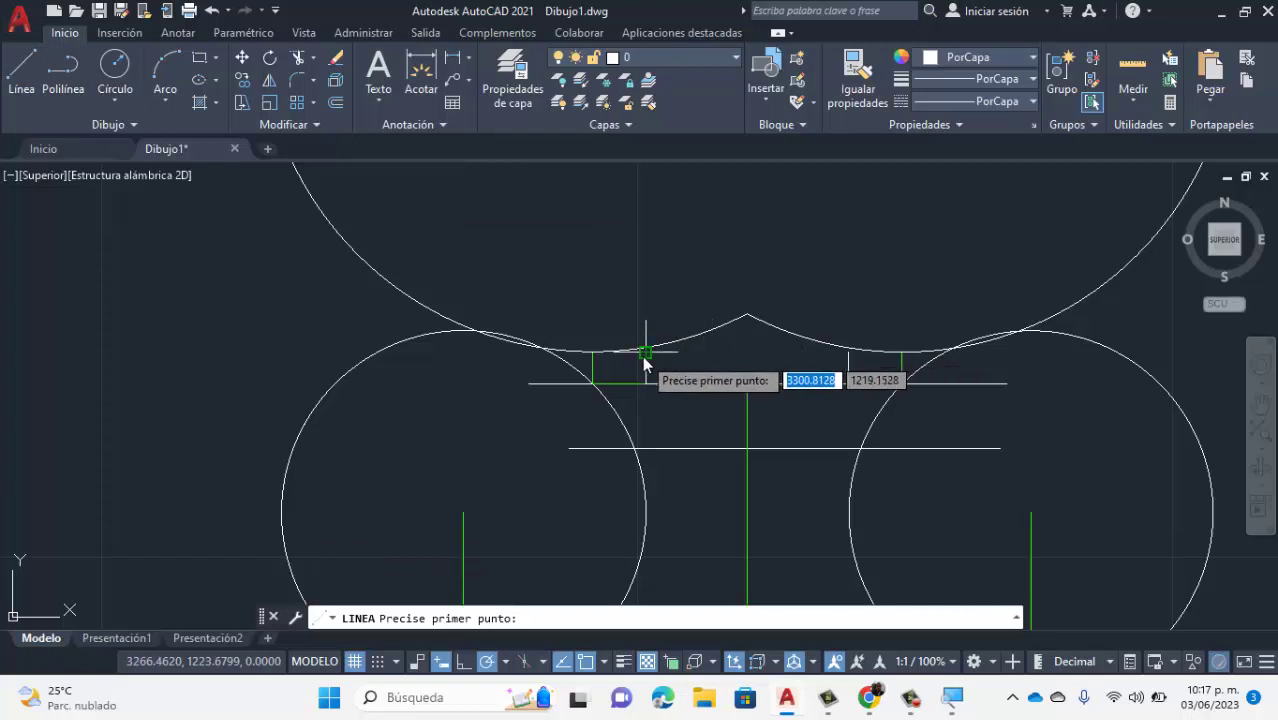
pyautogui.scroll(3, 645, 362)
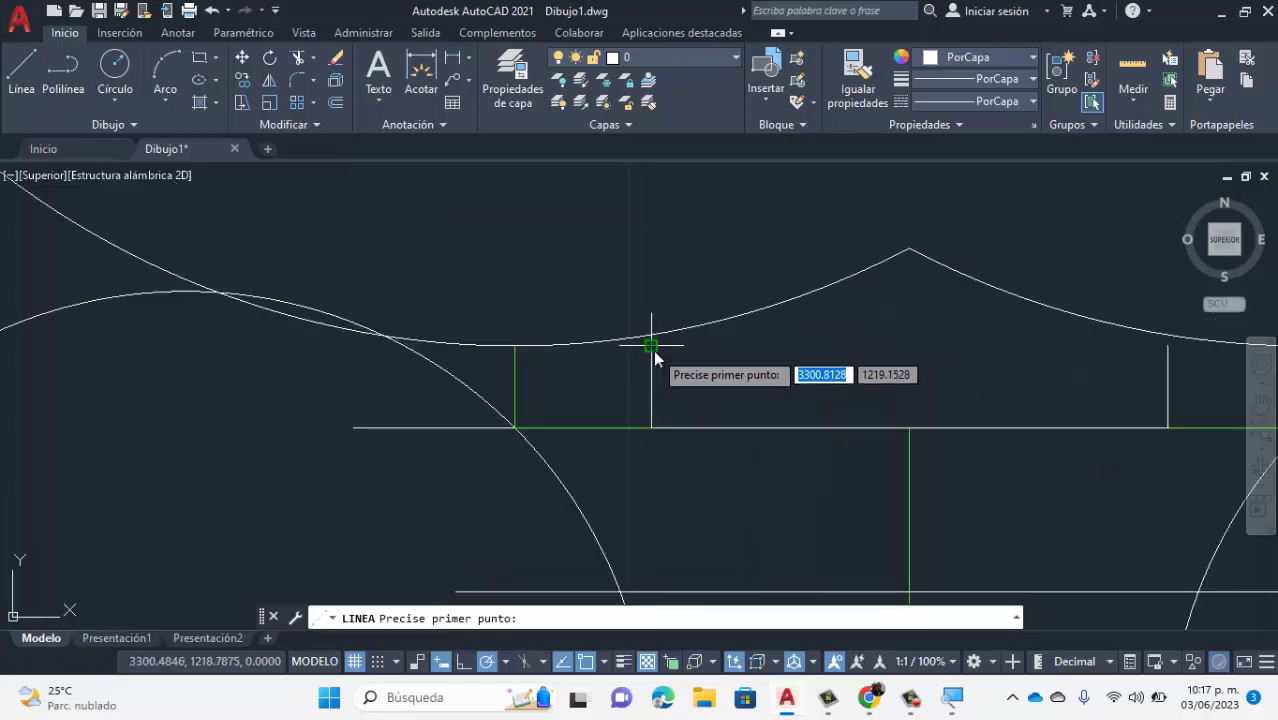
pyautogui.click(655, 349)
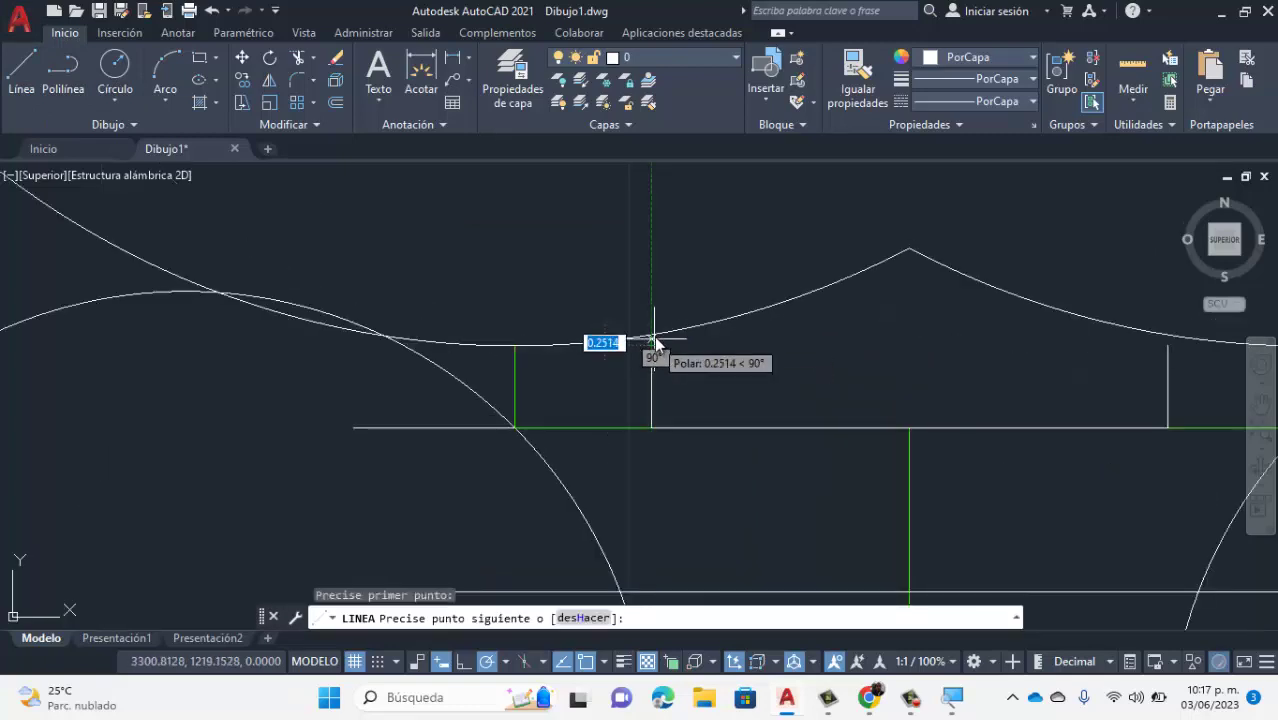